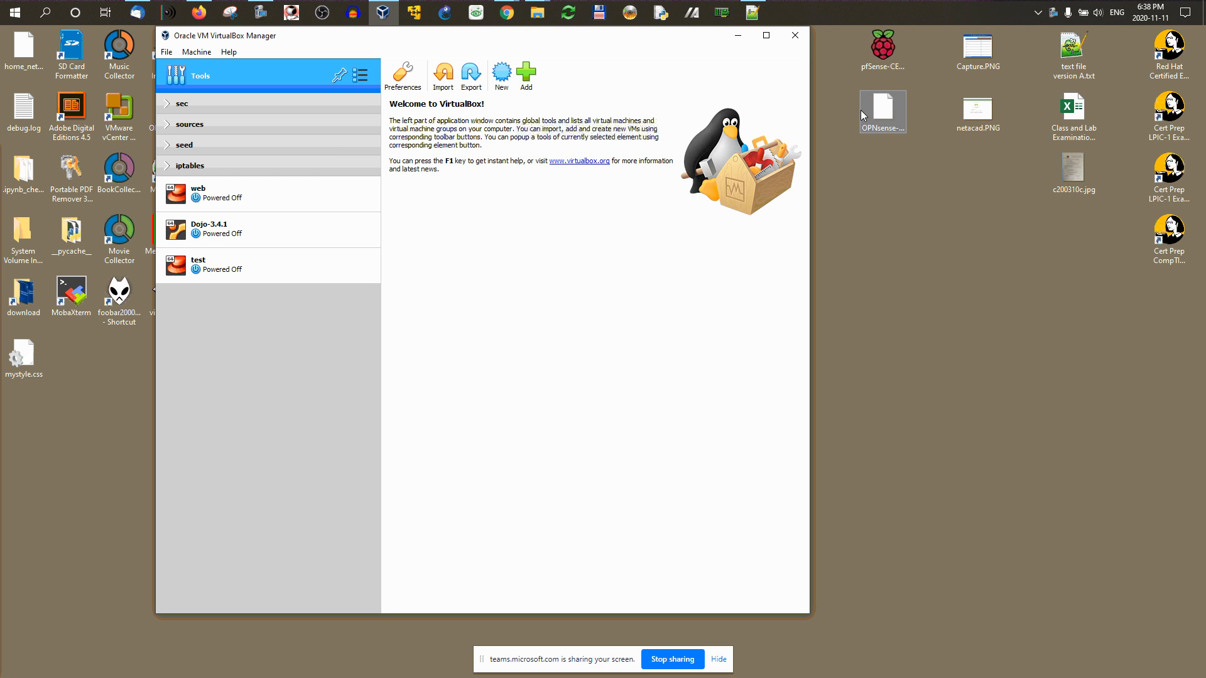
# Step: Move the pfSense-CE archive icon to the empty spot below the OPNsense file
pyautogui.click(891, 49)
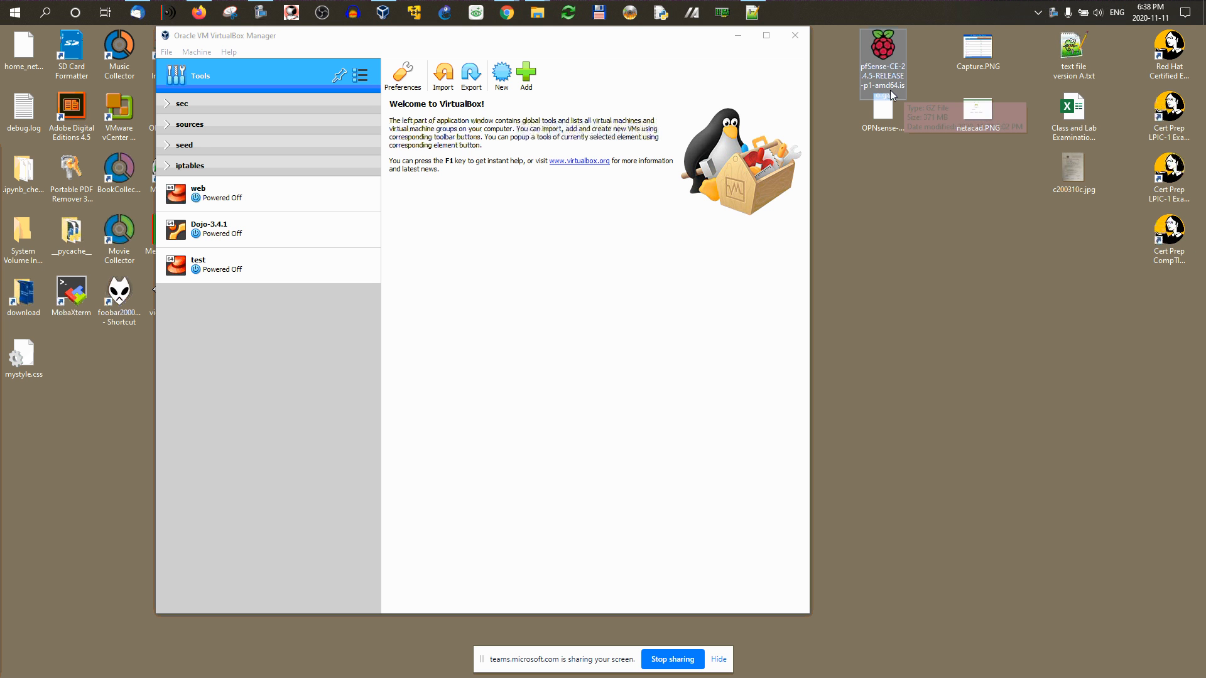
pyautogui.moveTo(891, 97); pyautogui.dragTo(905, 223)
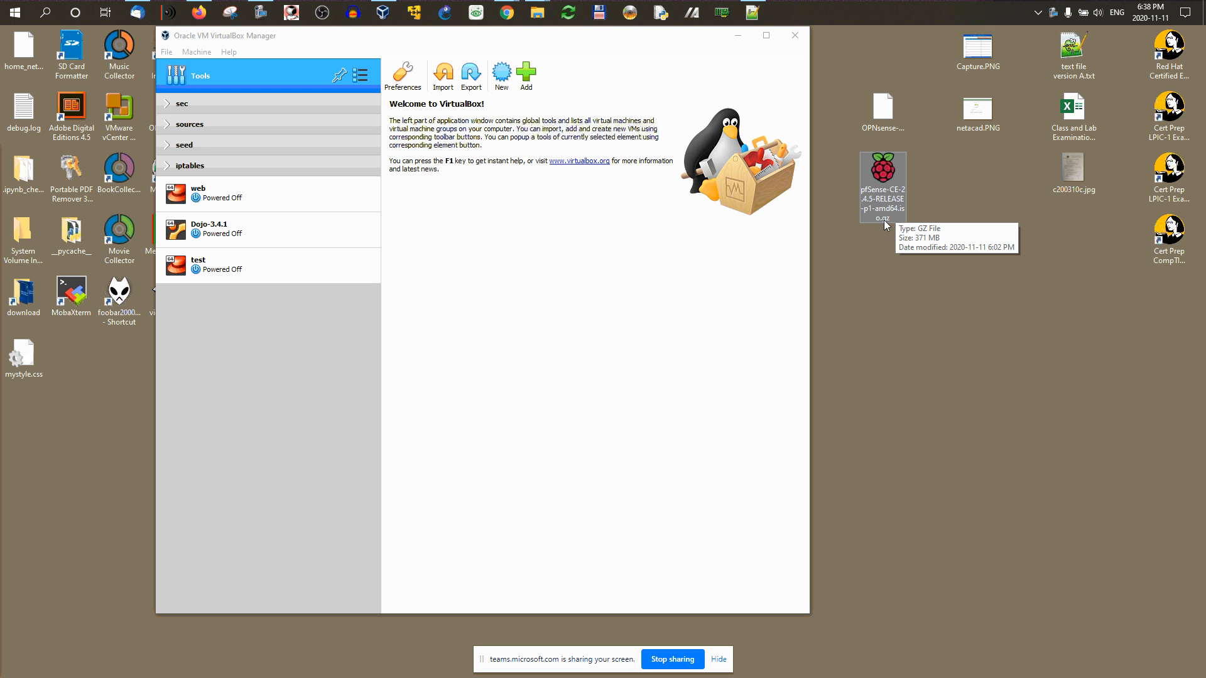
pyautogui.moveTo(881, 131); pyautogui.dragTo(879, 229)
pyautogui.click(881, 135)
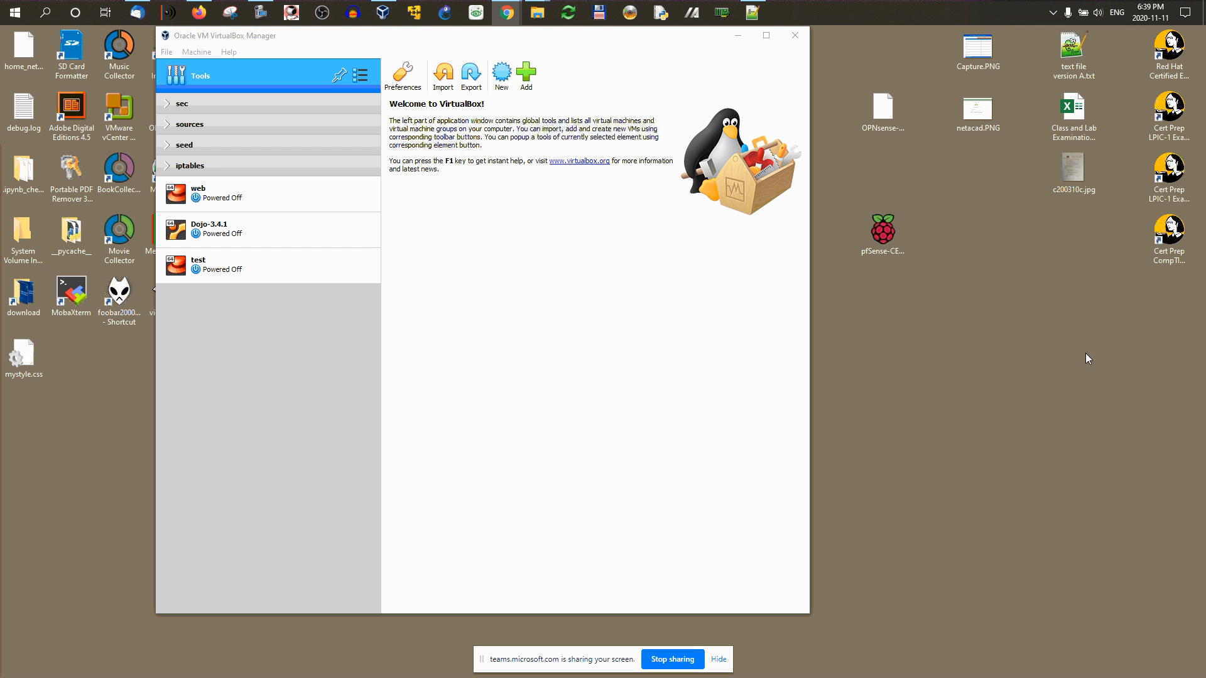
# Step: Open the OPNsense .bz2 archive in 7-Zip and drag the ISO out onto the desktop
pyautogui.rightClick(879, 117)
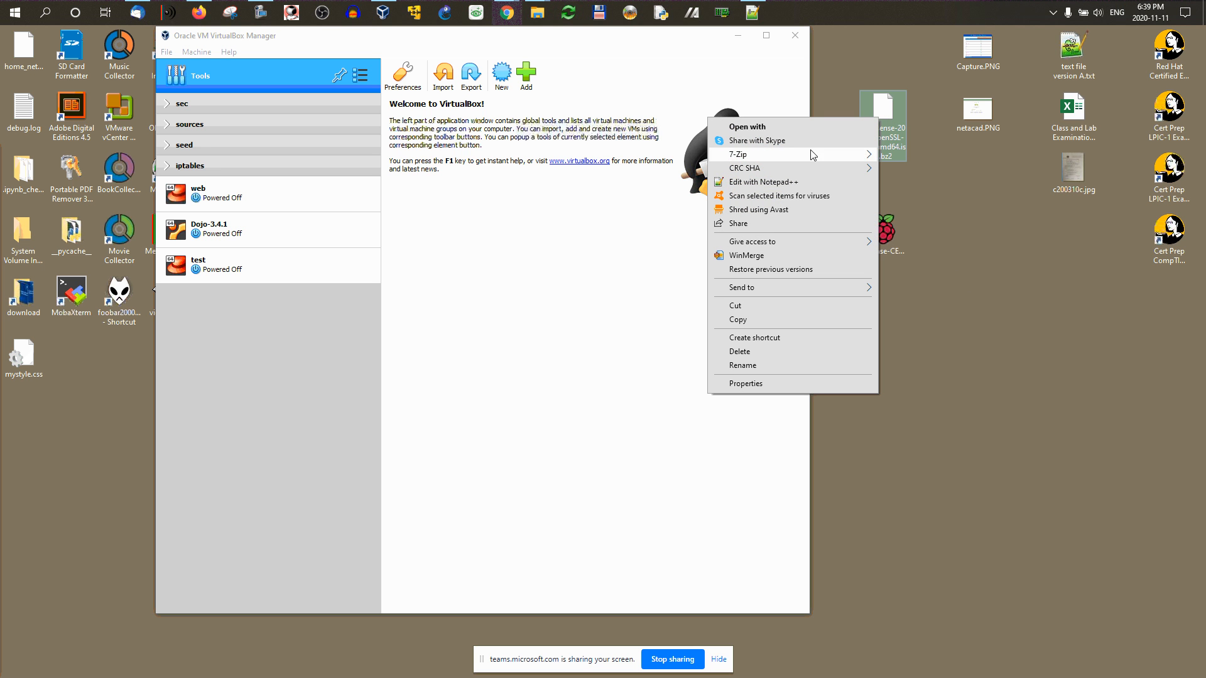
pyautogui.moveTo(782, 162)
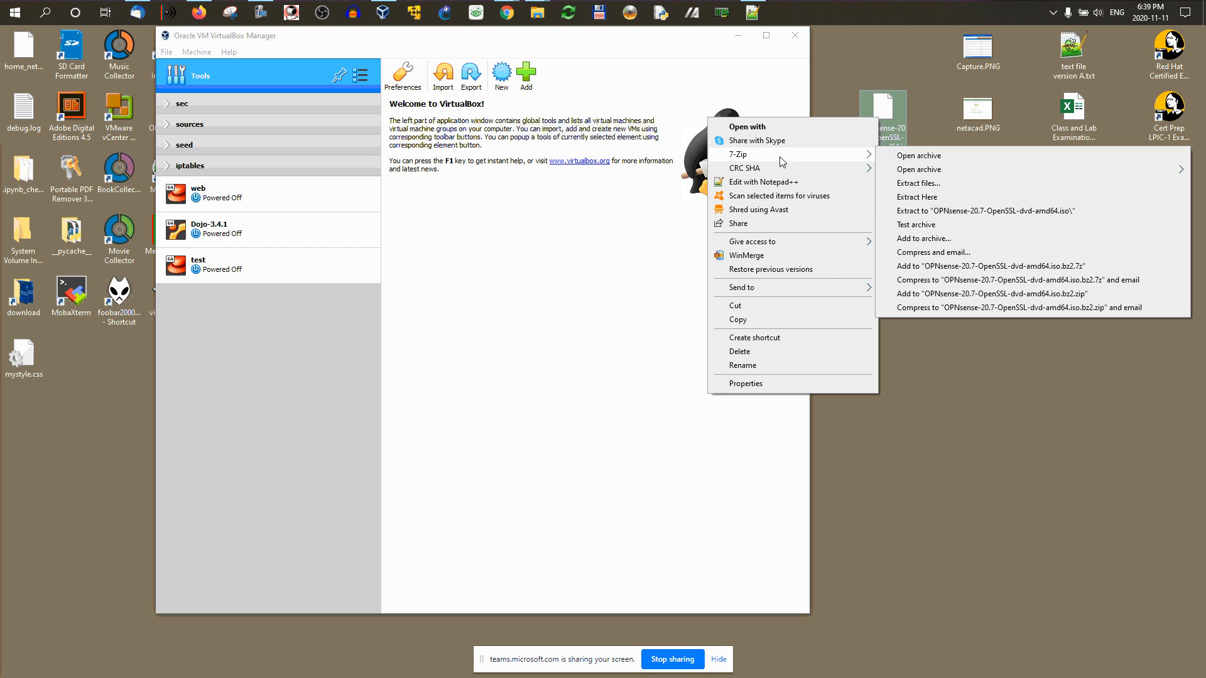
pyautogui.click(916, 155)
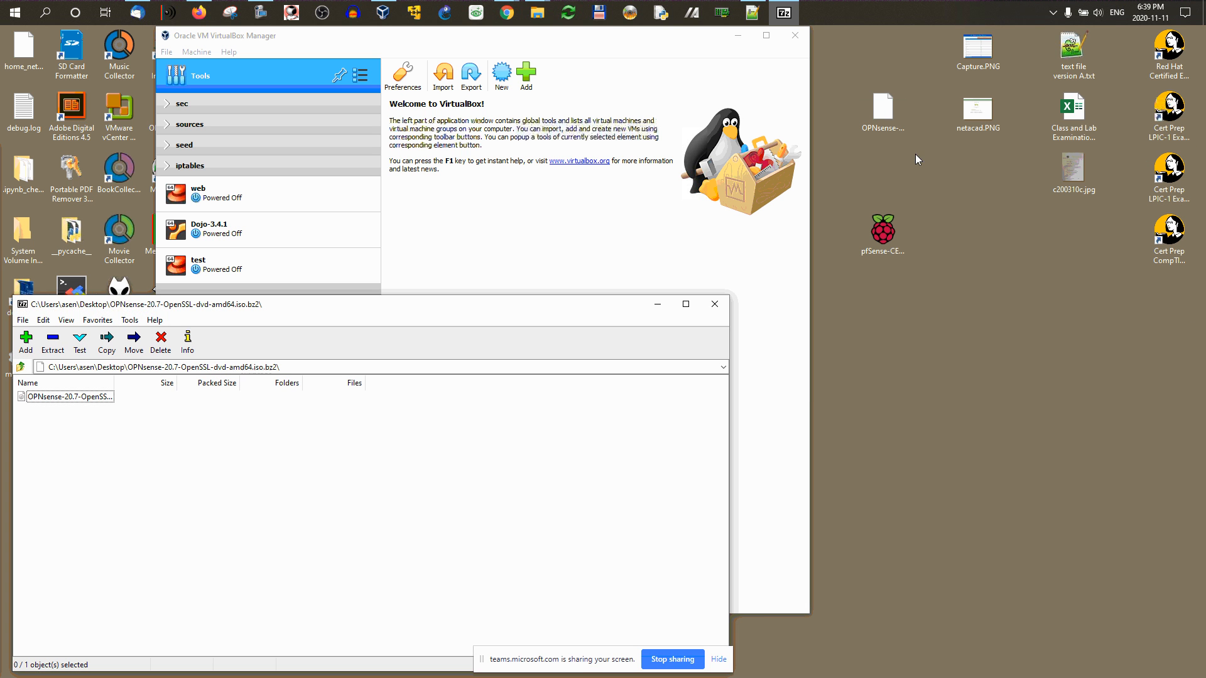
pyautogui.moveTo(80, 398); pyautogui.dragTo(1060, 423)
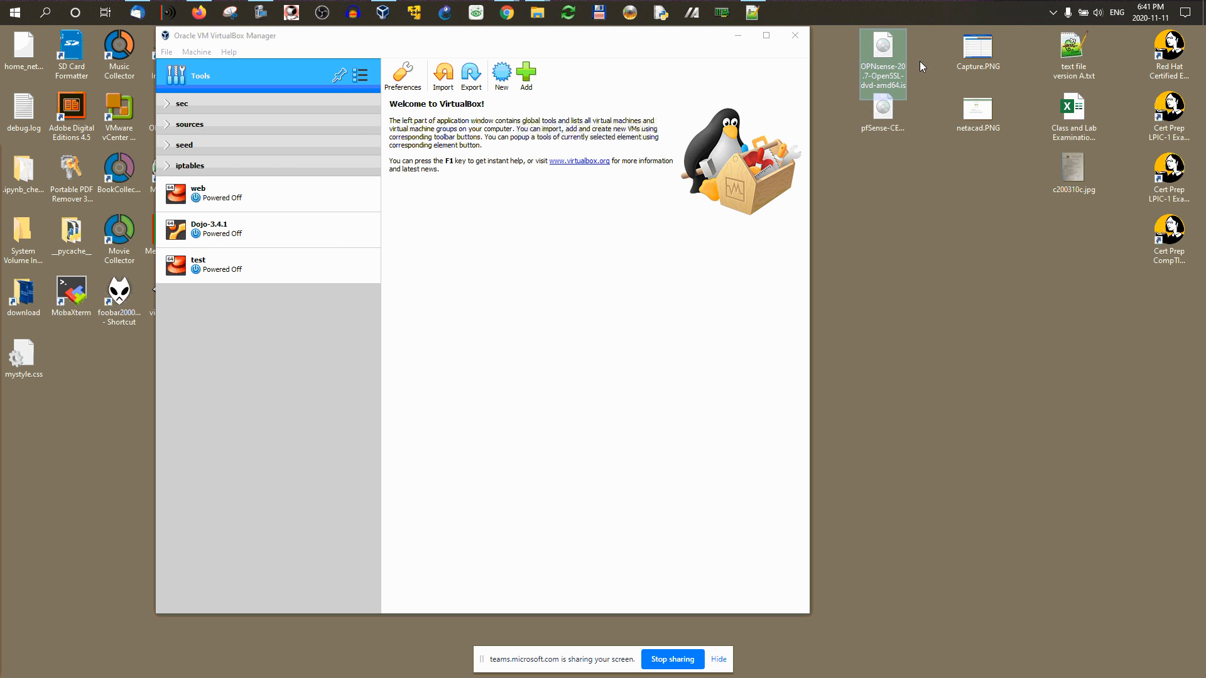
# Step: Start a new VM named opnsense with type BSD and version FreeBSD (64-bit)
pyautogui.click(504, 76)
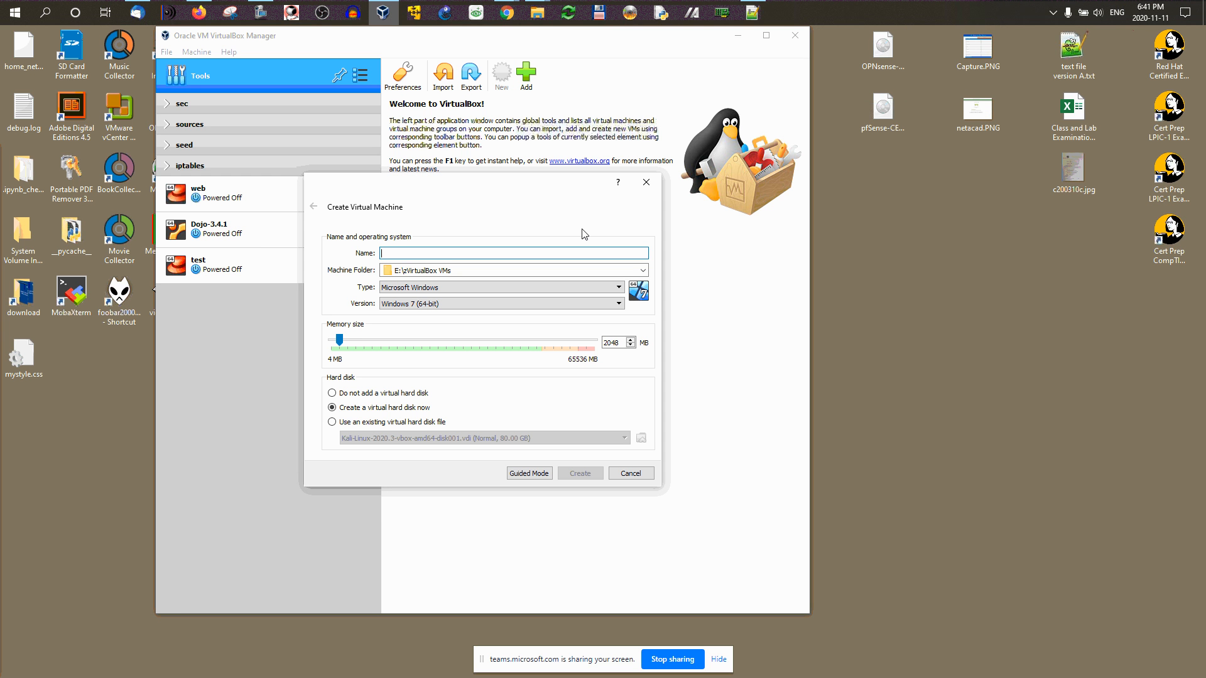
pyautogui.write('opnsense')
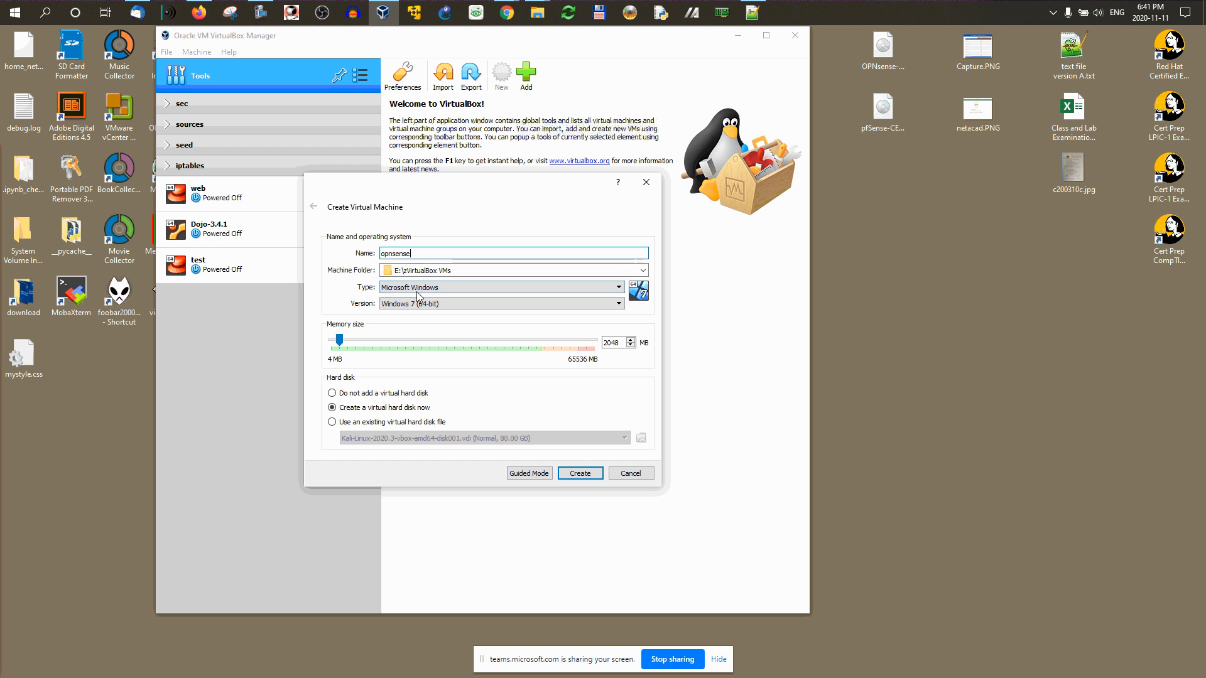
pyautogui.click(534, 288)
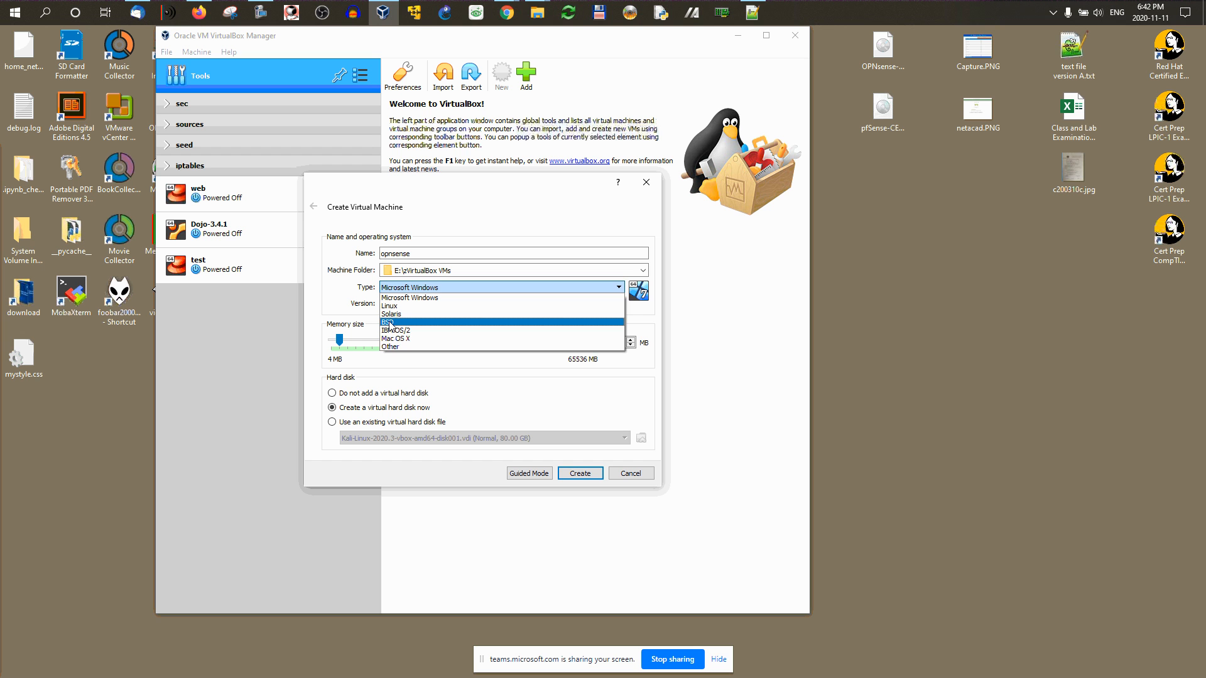
pyautogui.click(392, 323)
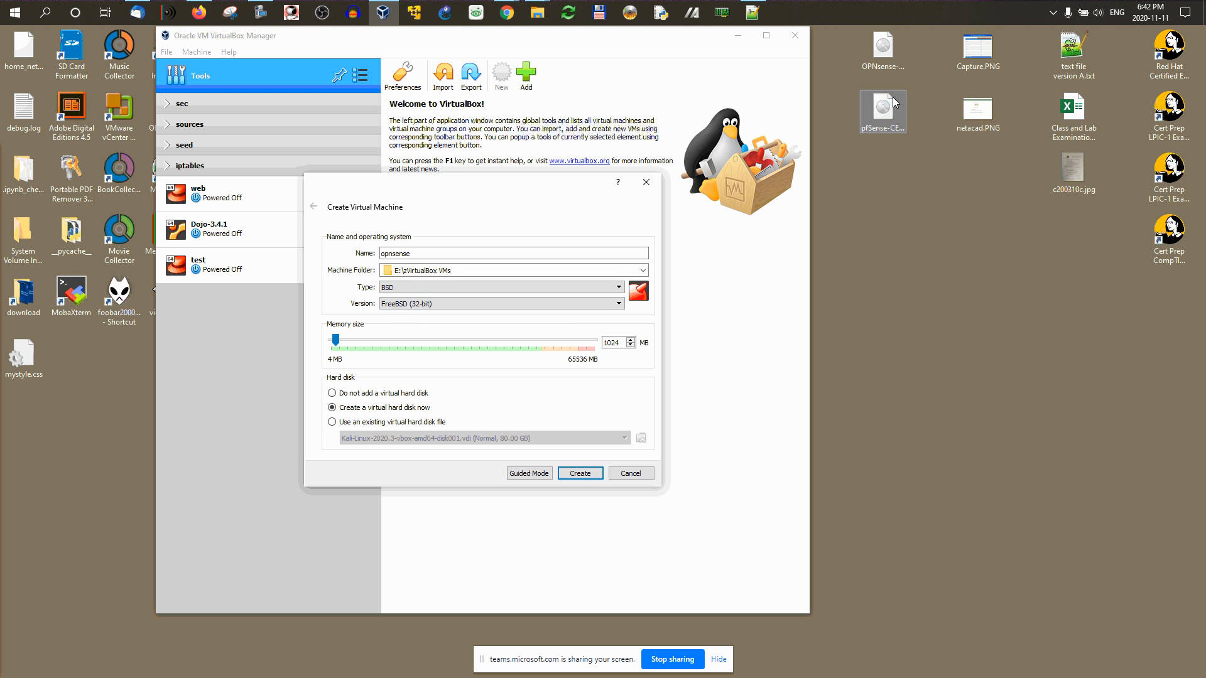
pyautogui.click(889, 104)
pyautogui.click(881, 51)
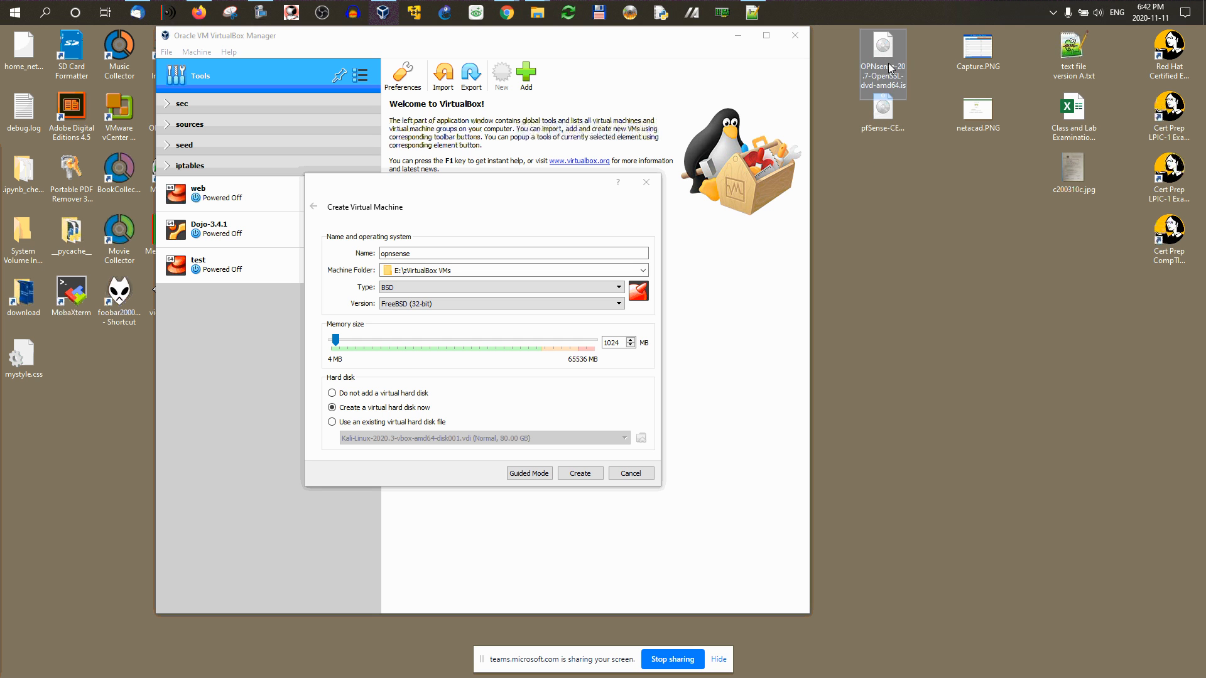
pyautogui.click(440, 304)
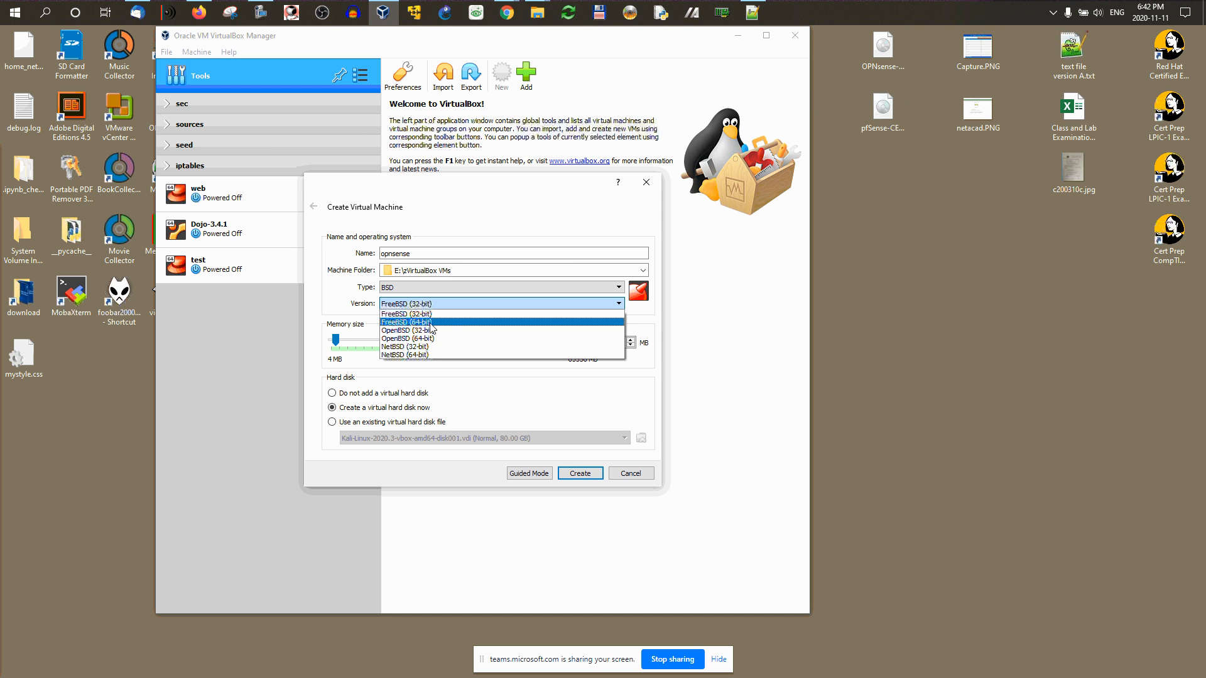
pyautogui.click(431, 323)
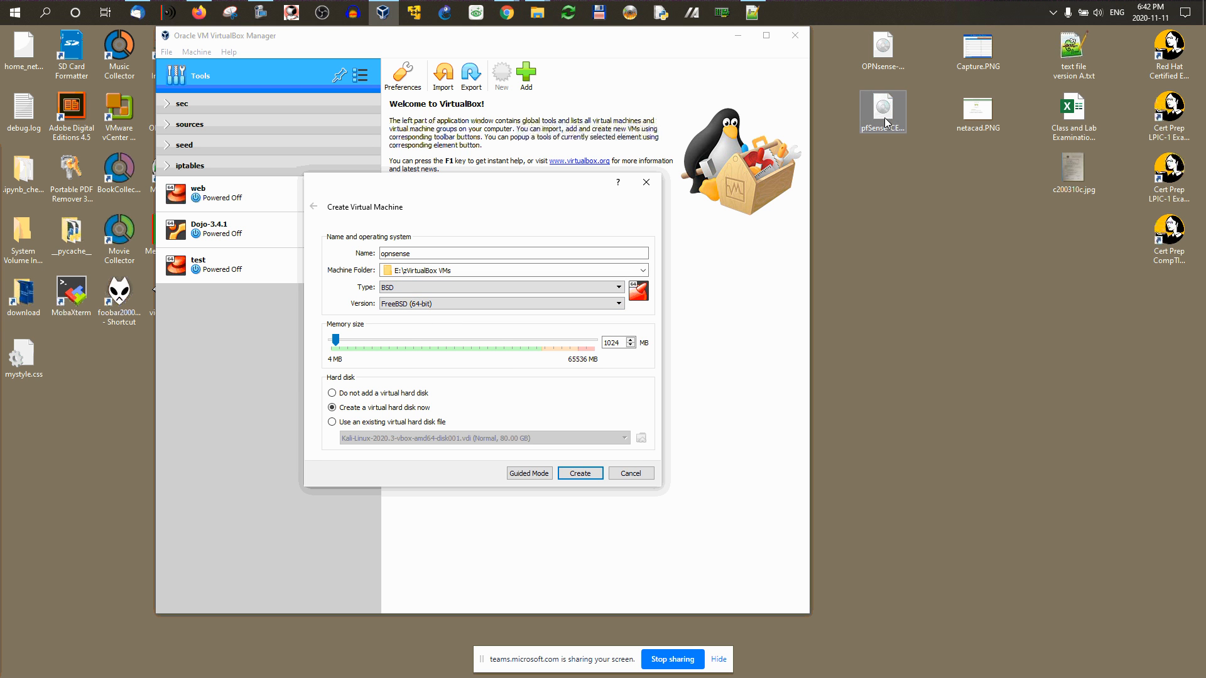
# Step: Set its memory to 2048 MB and create the 16 GB virtual disk
pyautogui.moveTo(447, 205); pyautogui.dragTo(481, 237)
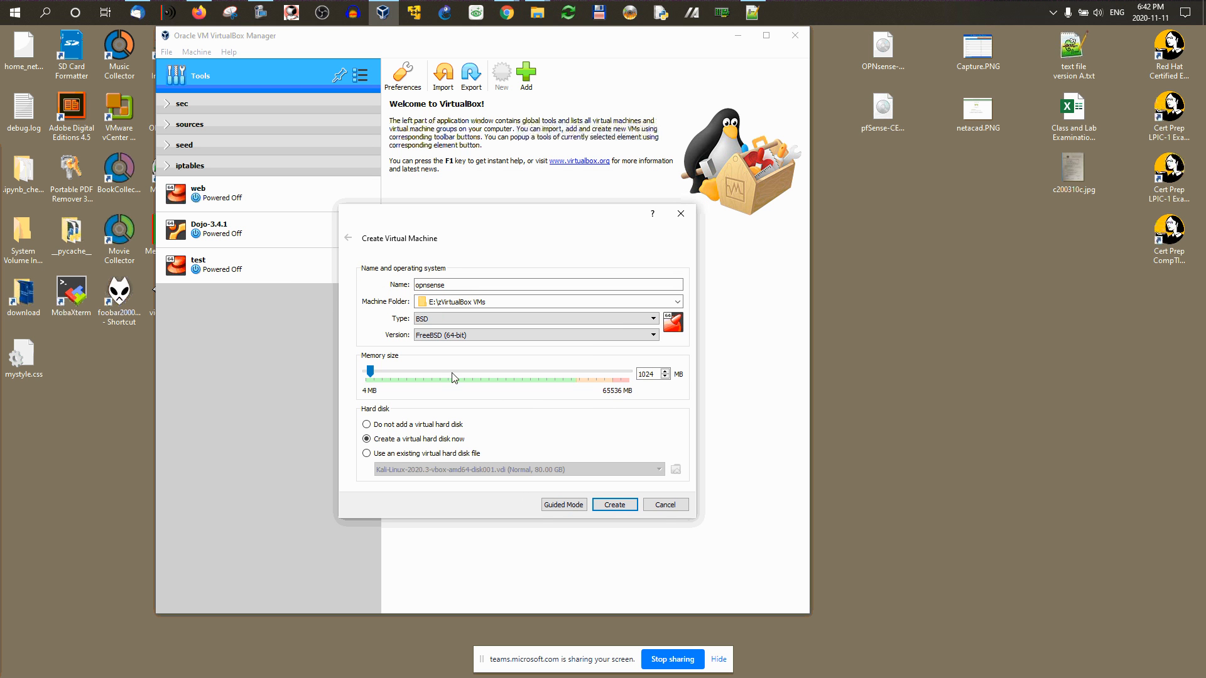
pyautogui.doubleClick(647, 374)
pyautogui.click(397, 370)
pyautogui.doubleClick(647, 375)
pyautogui.write('2048')
pyautogui.click(608, 506)
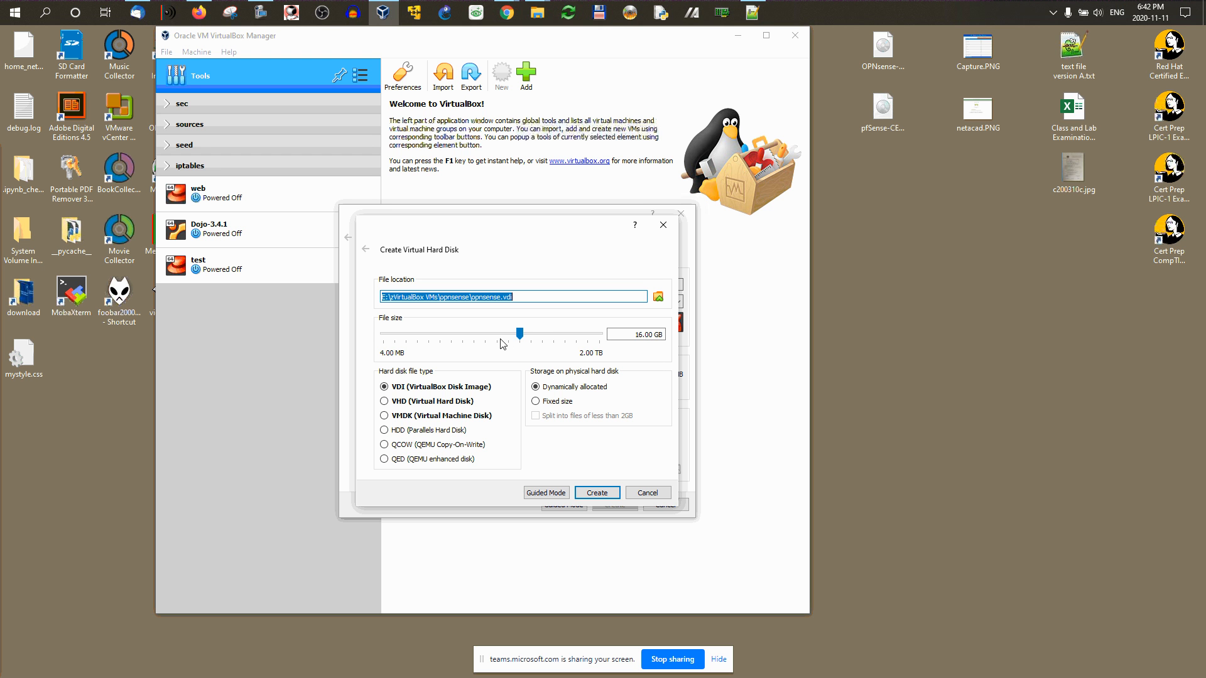
pyautogui.click(607, 494)
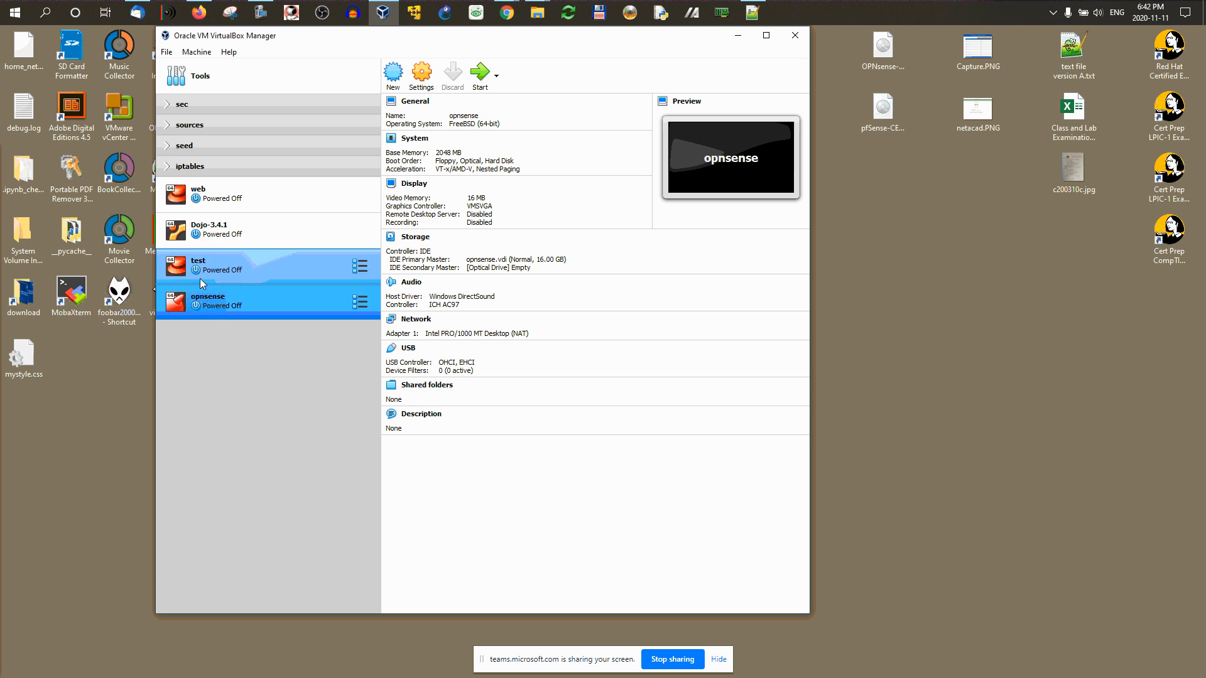
# Step: Move the opnsense VM into a new group renamed t13, then reselect the VM
pyautogui.rightClick(236, 307)
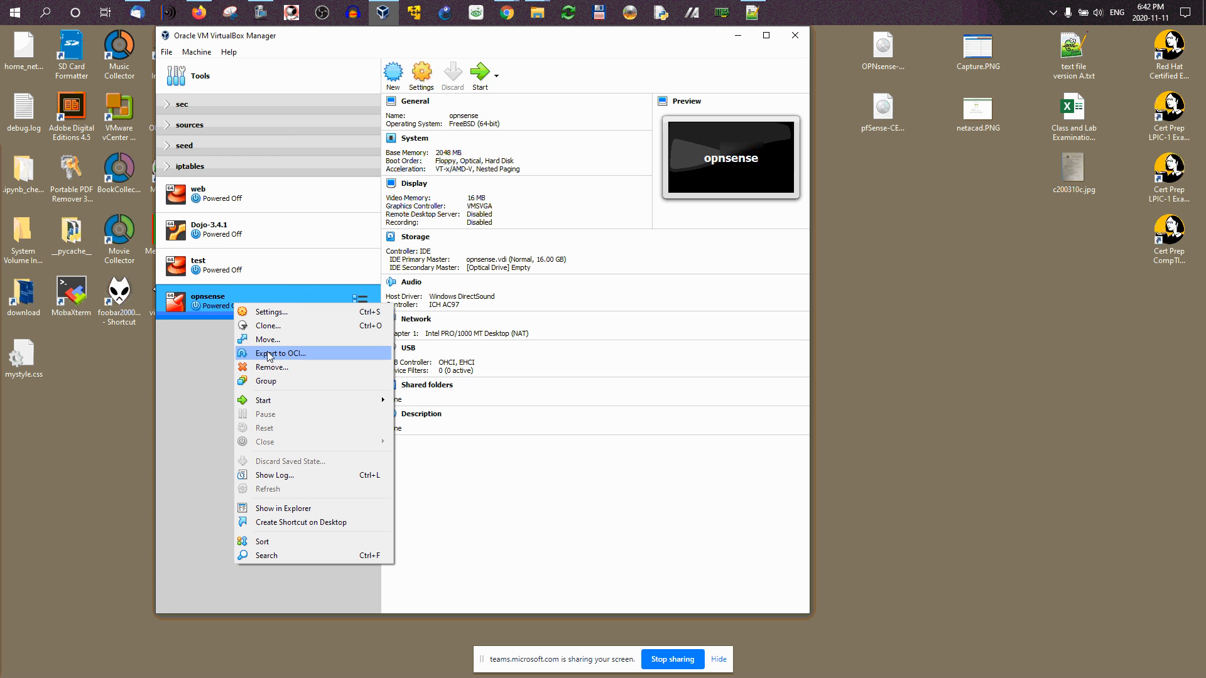
pyautogui.click(272, 381)
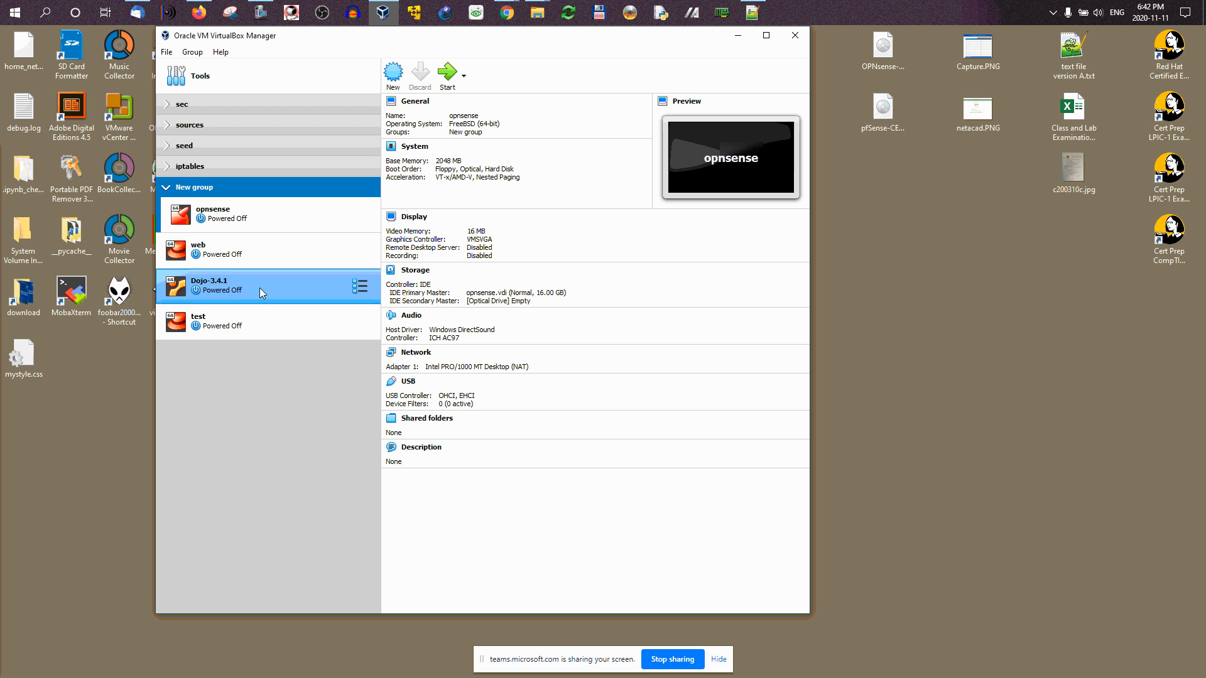
pyautogui.rightClick(216, 191)
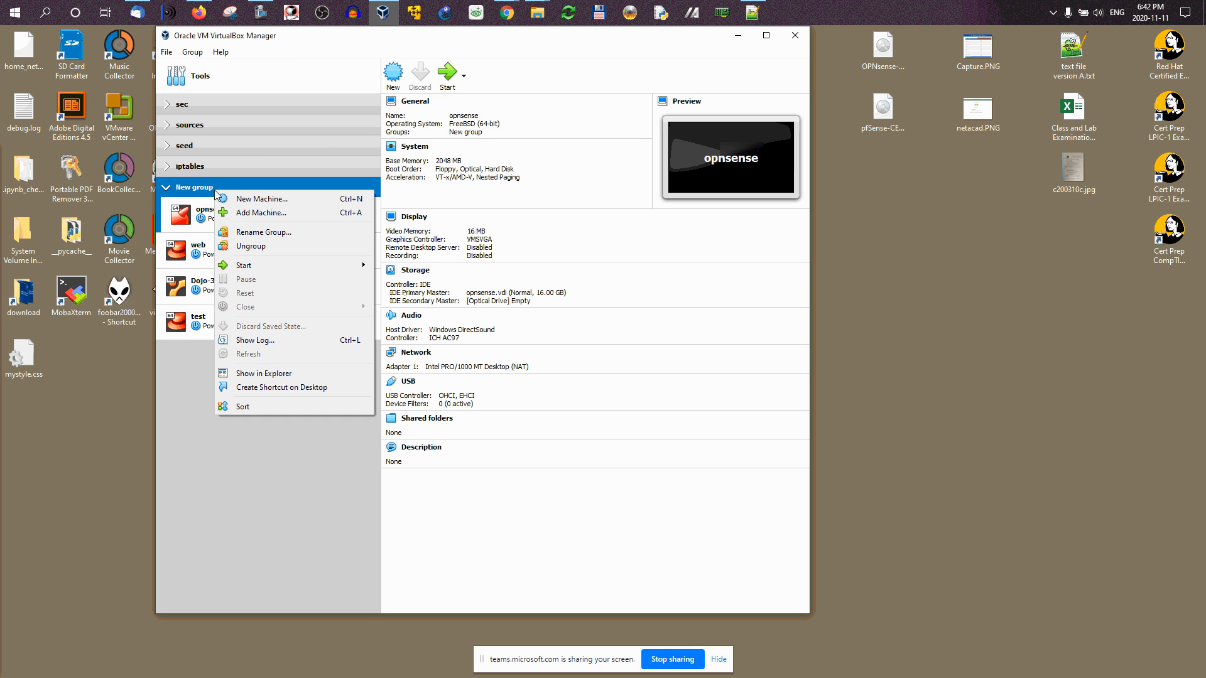
pyautogui.click(256, 232)
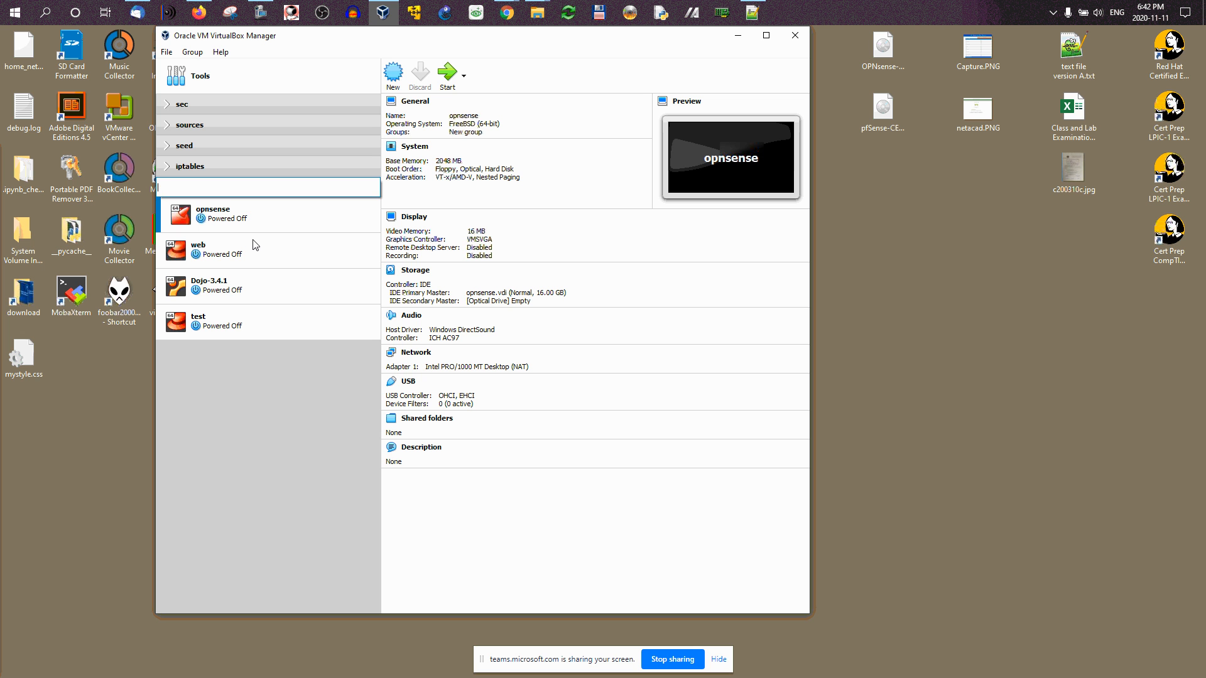
pyautogui.press('Return')
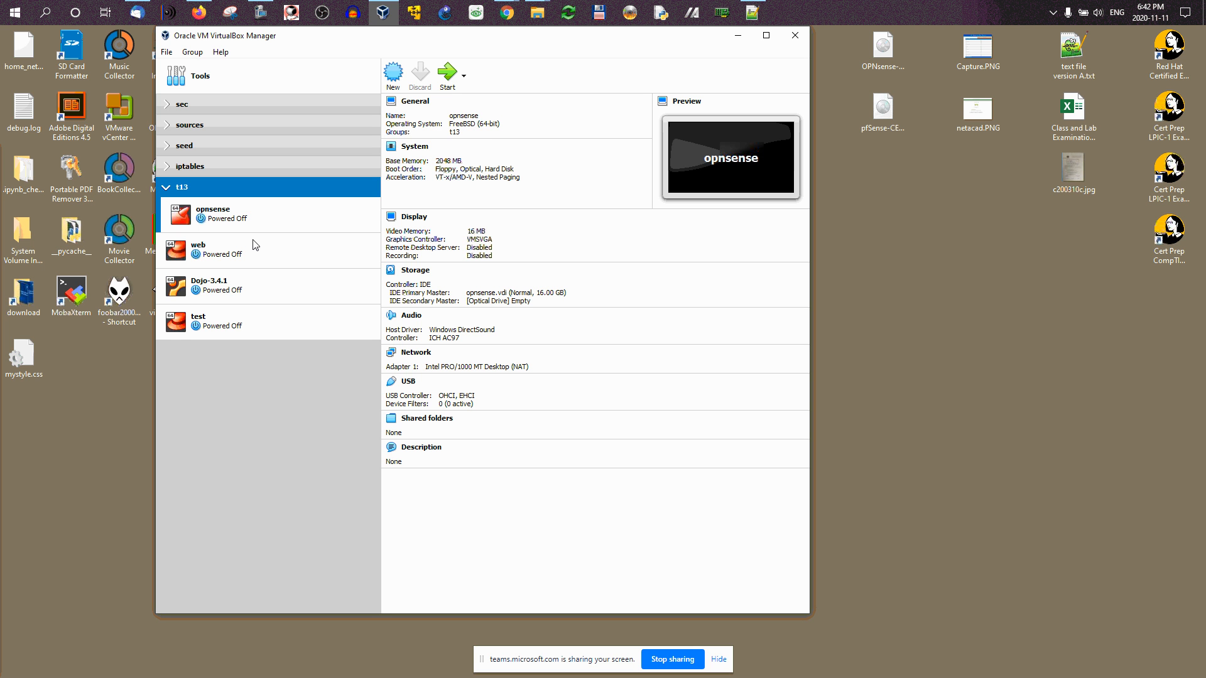
pyautogui.click(167, 185)
pyautogui.click(167, 185)
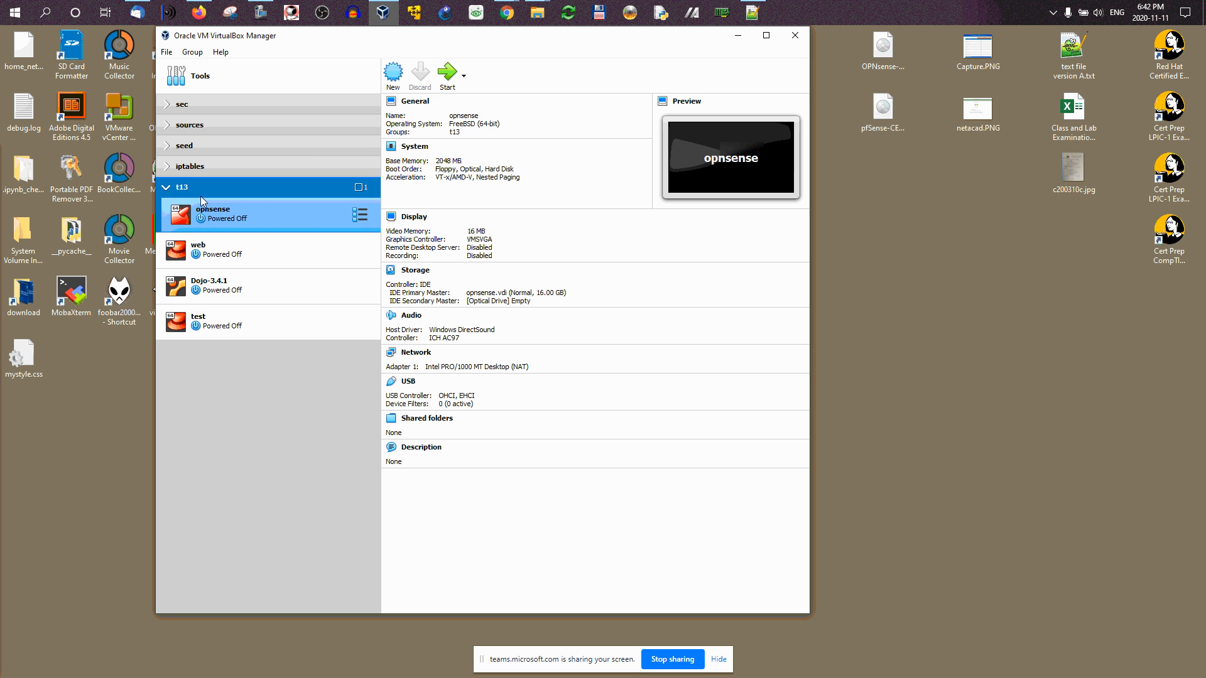
pyautogui.click(246, 221)
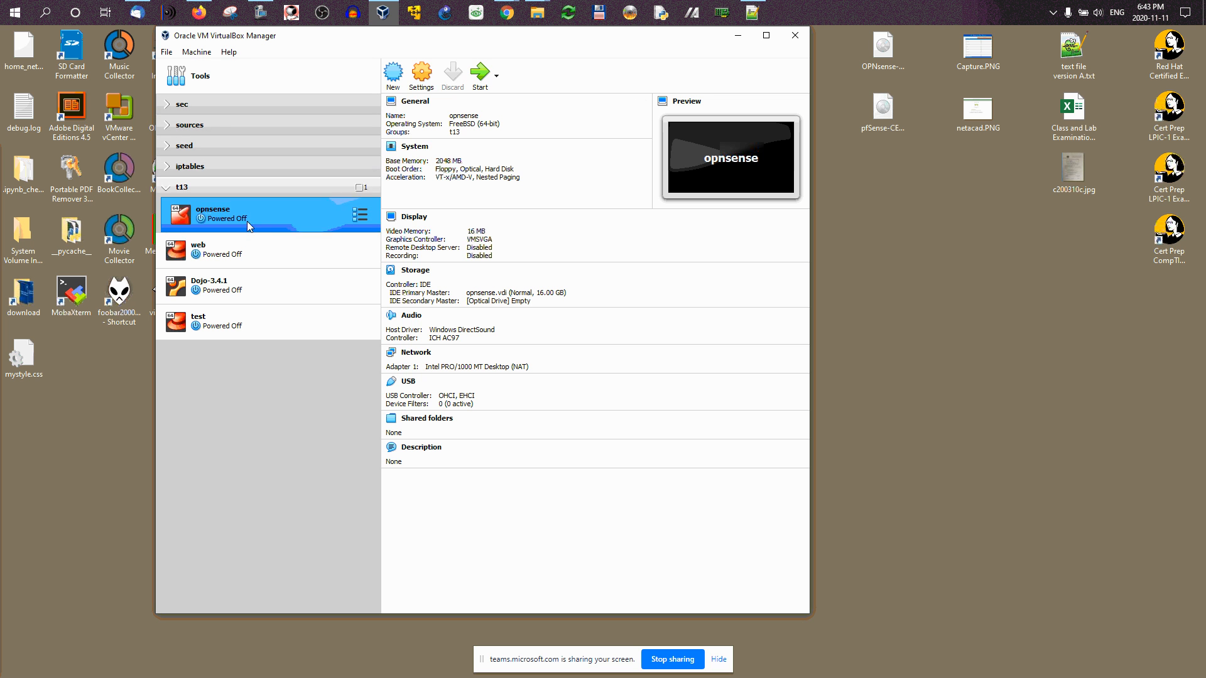
# Step: Open the opnsense VM's settings and review the Basic and Advanced General tabs
pyautogui.click(421, 80)
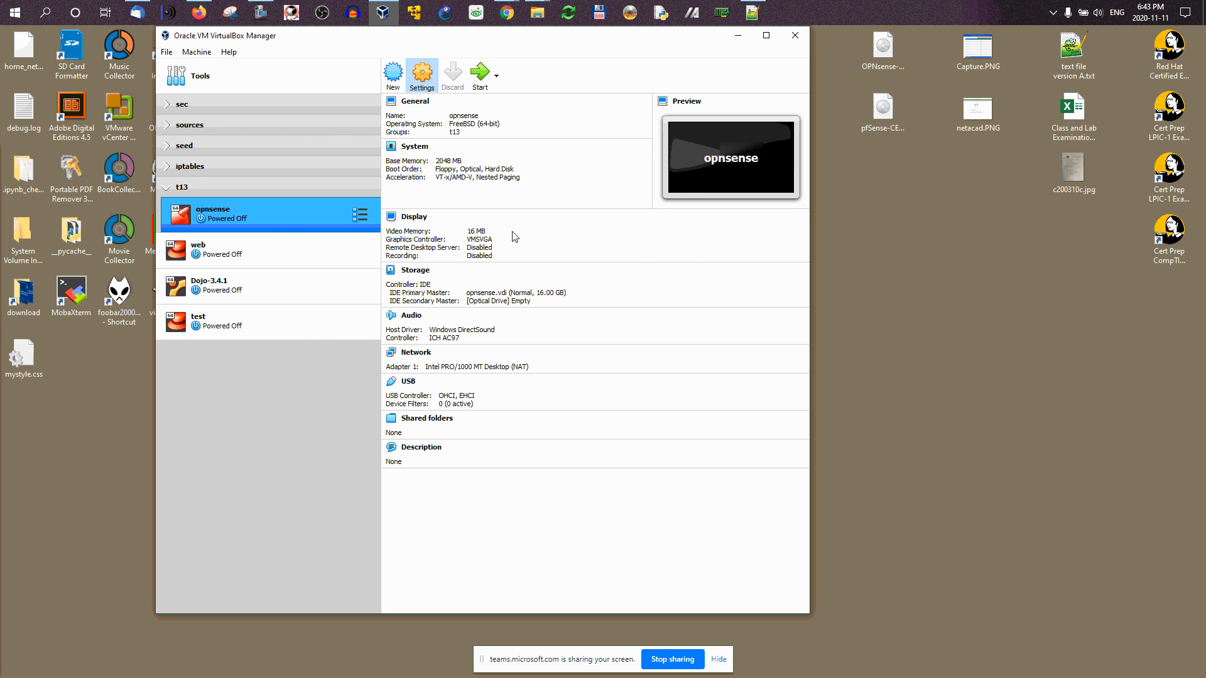
pyautogui.moveTo(490, 168); pyautogui.dragTo(833, 159)
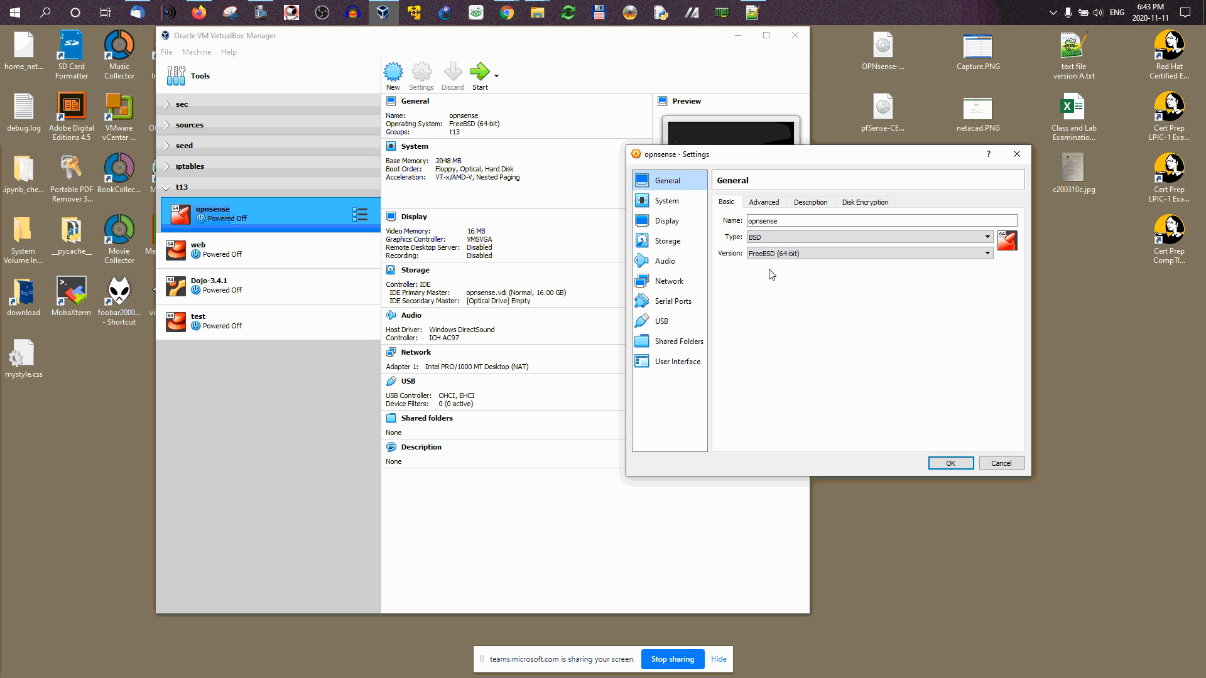
pyautogui.click(758, 203)
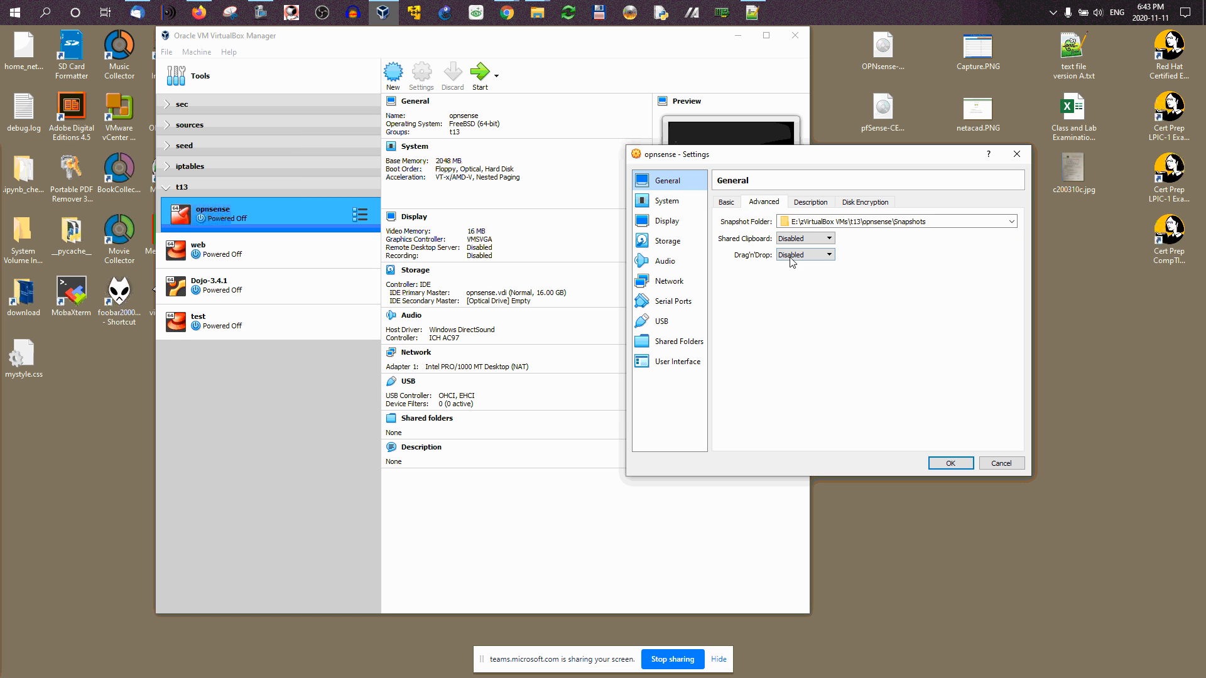
pyautogui.click(726, 203)
pyautogui.click(764, 204)
pyautogui.click(726, 202)
# Step: Disable Floppy boot, move it last in the boot order, and use USB Tablet pointing
pyautogui.click(667, 201)
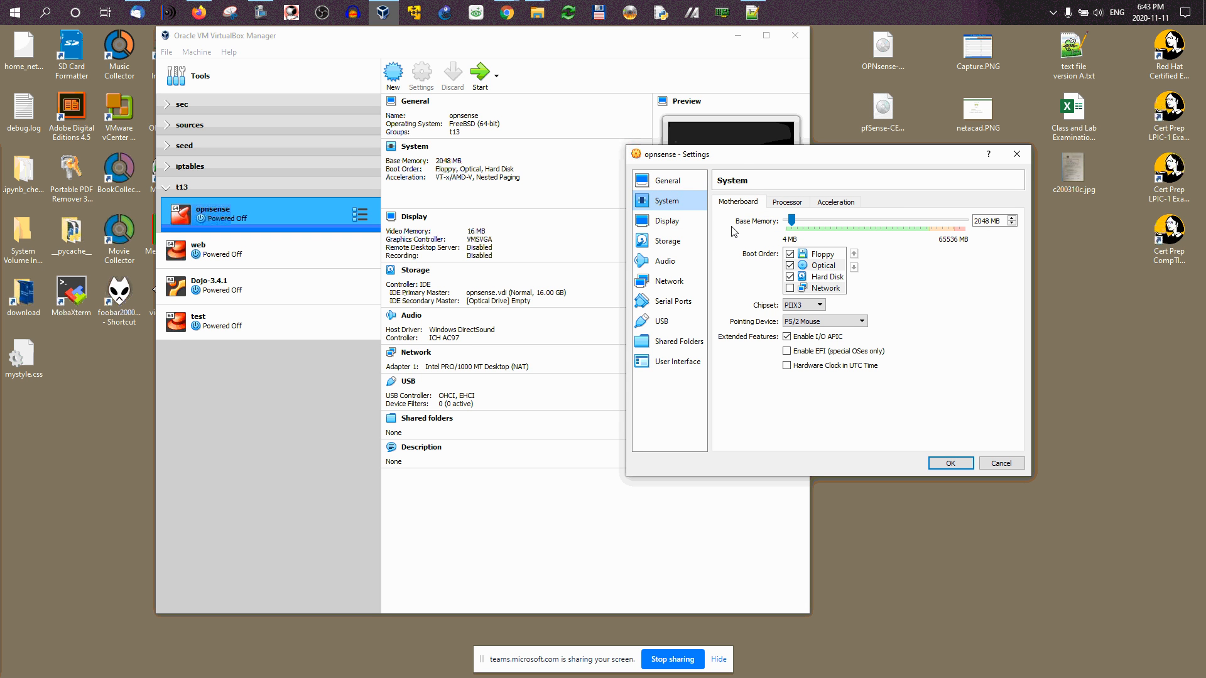
pyautogui.click(816, 256)
pyautogui.click(789, 255)
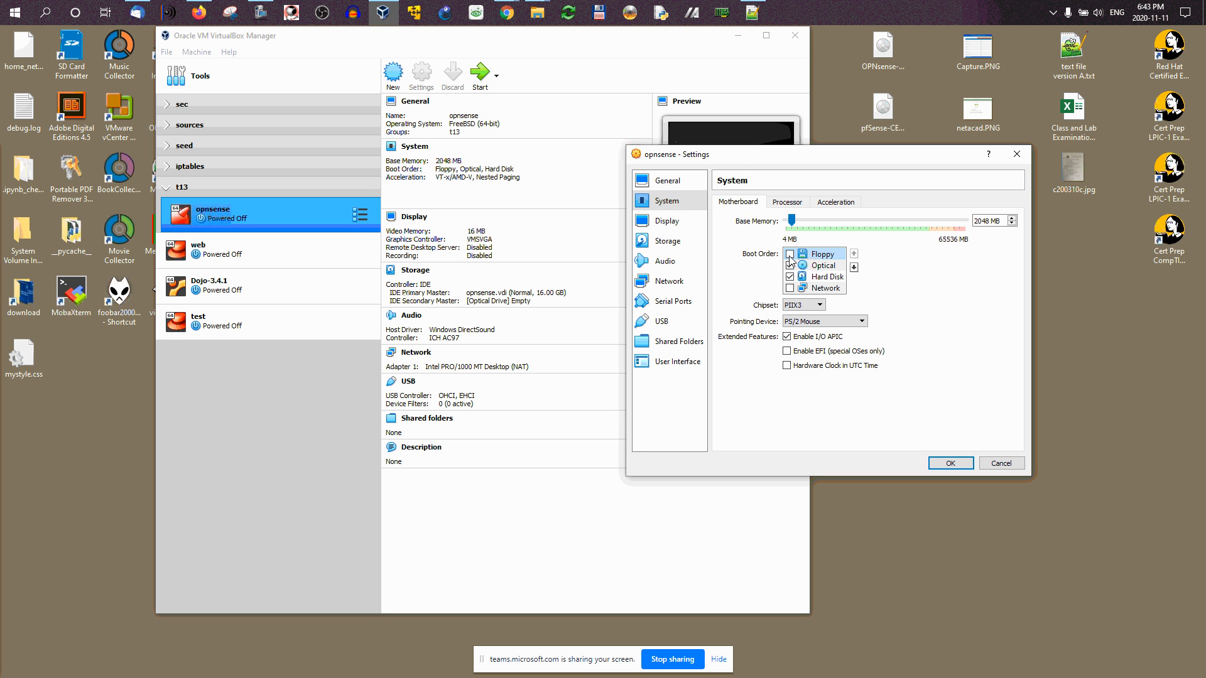
pyautogui.click(855, 267)
pyautogui.click(855, 268)
pyautogui.click(855, 268)
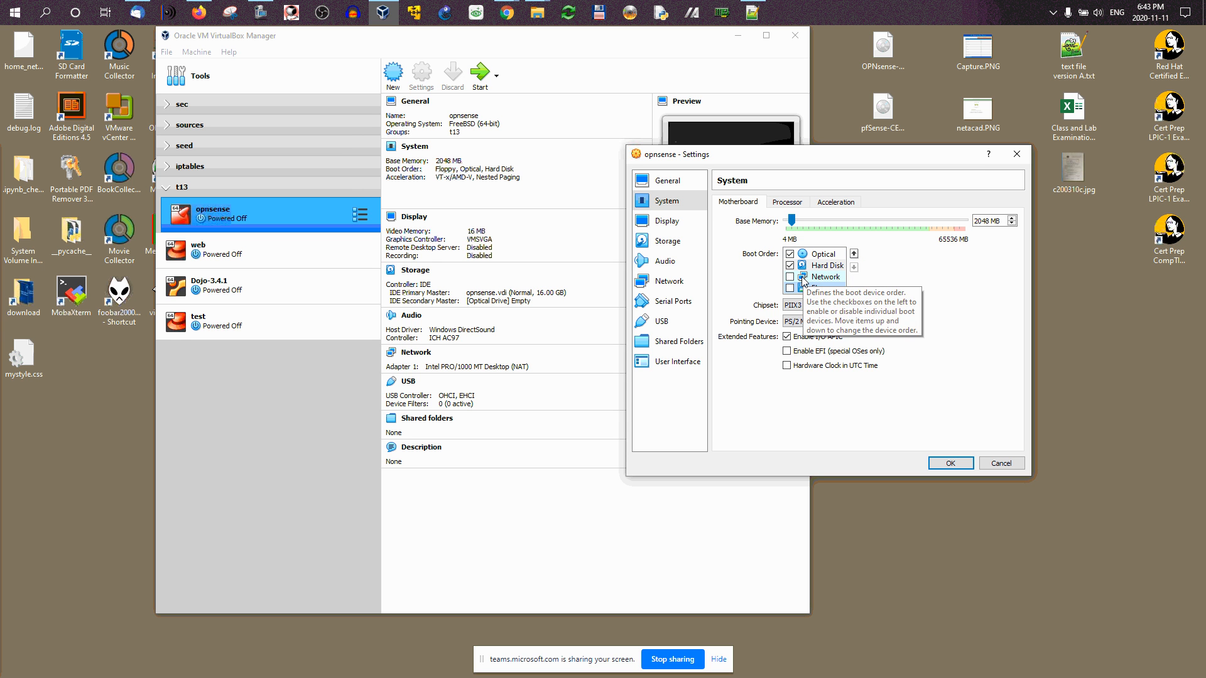
pyautogui.click(797, 323)
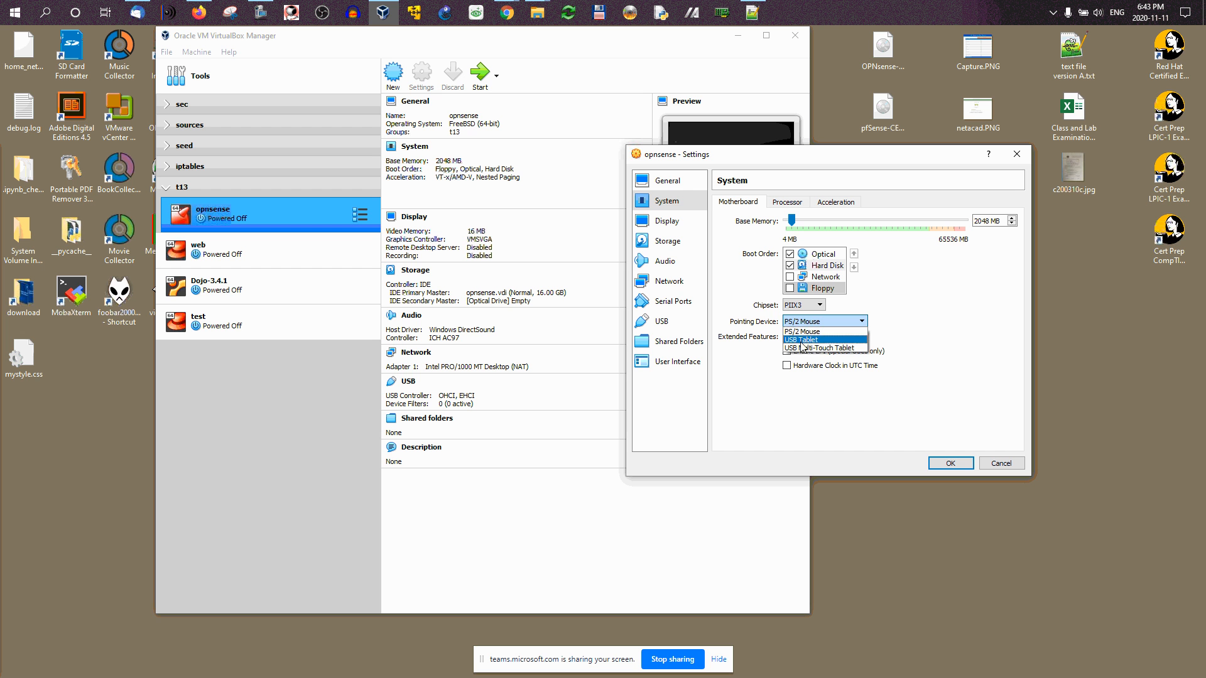
pyautogui.click(801, 339)
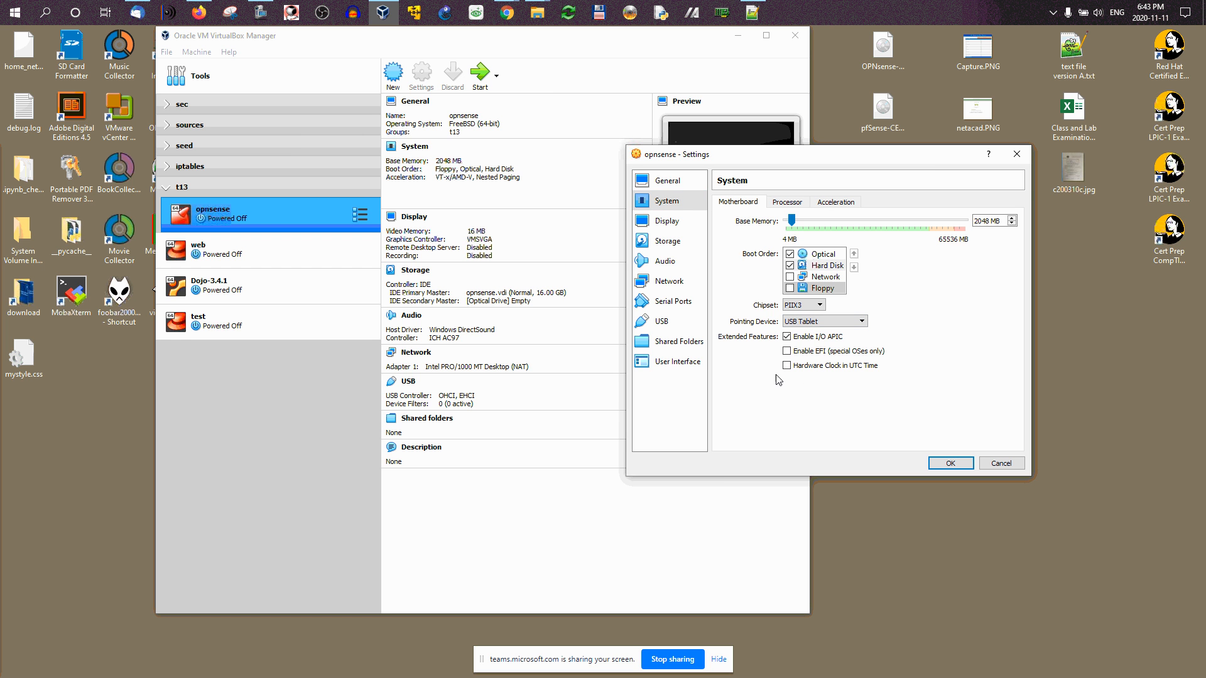
# Step: Select the empty optical drive on the Storage page
pyautogui.click(657, 221)
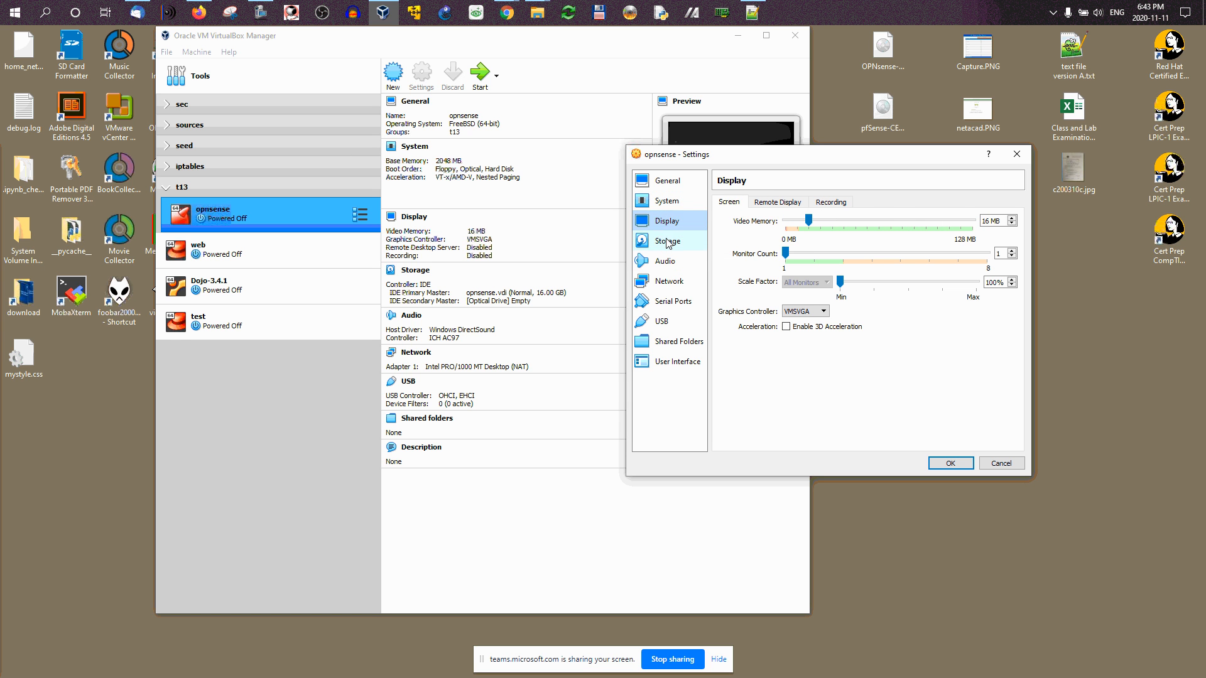
pyautogui.click(667, 243)
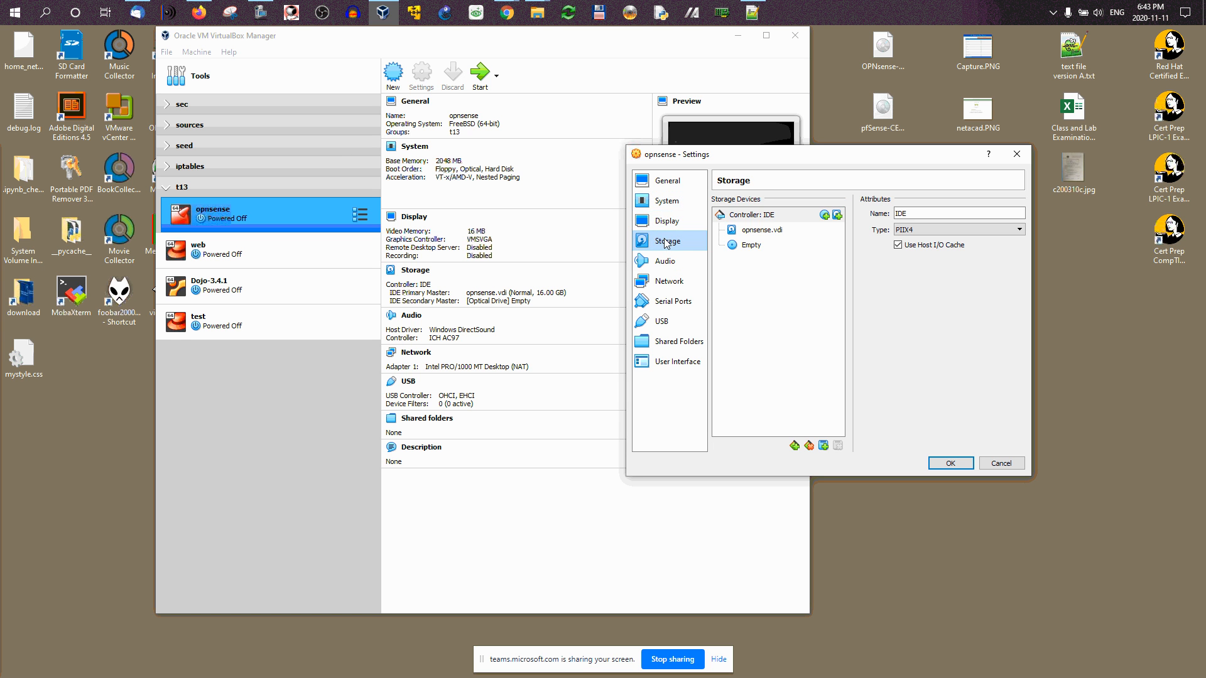
pyautogui.click(752, 246)
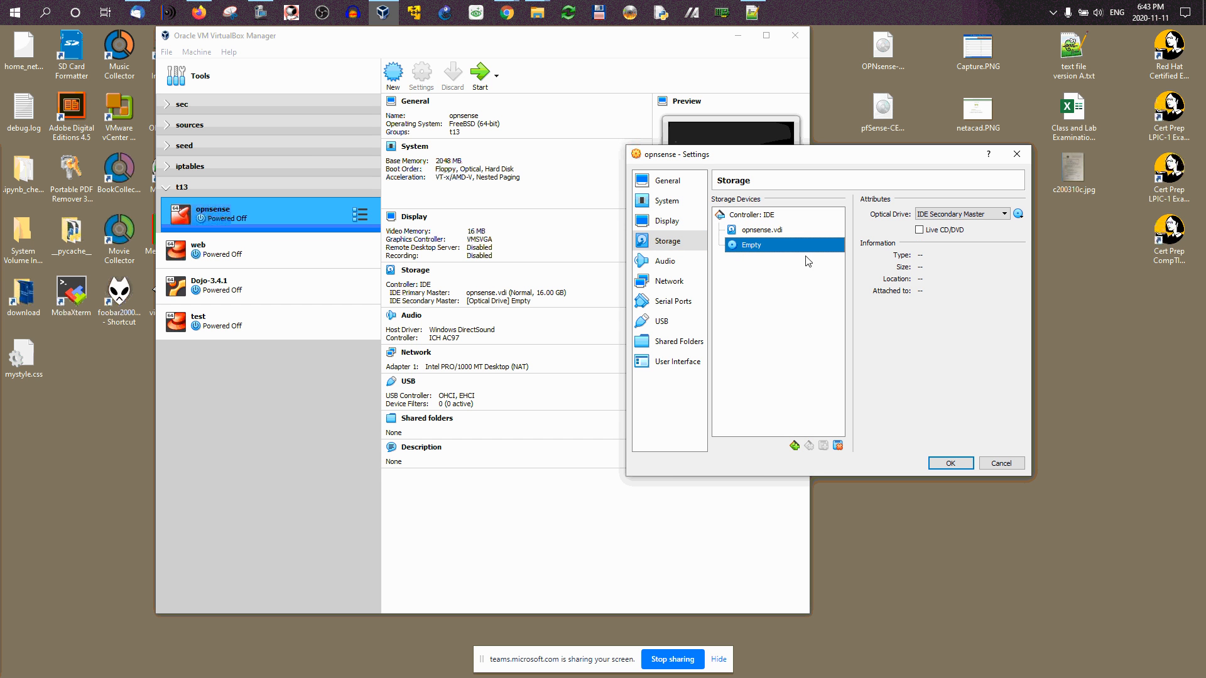
# Step: Attach the Desktop's OPNsense-20.7-OpenSSL-dvd-amd64.iso to the empty optical drive, then view Network settings
pyautogui.click(1018, 214)
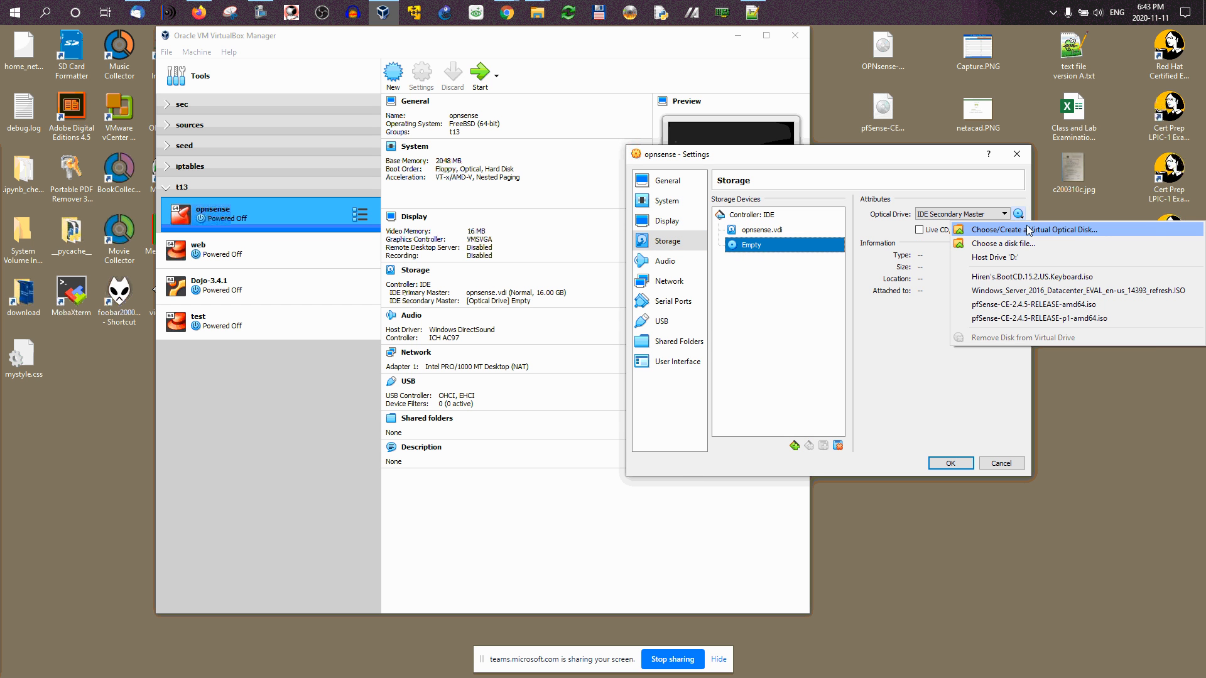
pyautogui.click(1028, 230)
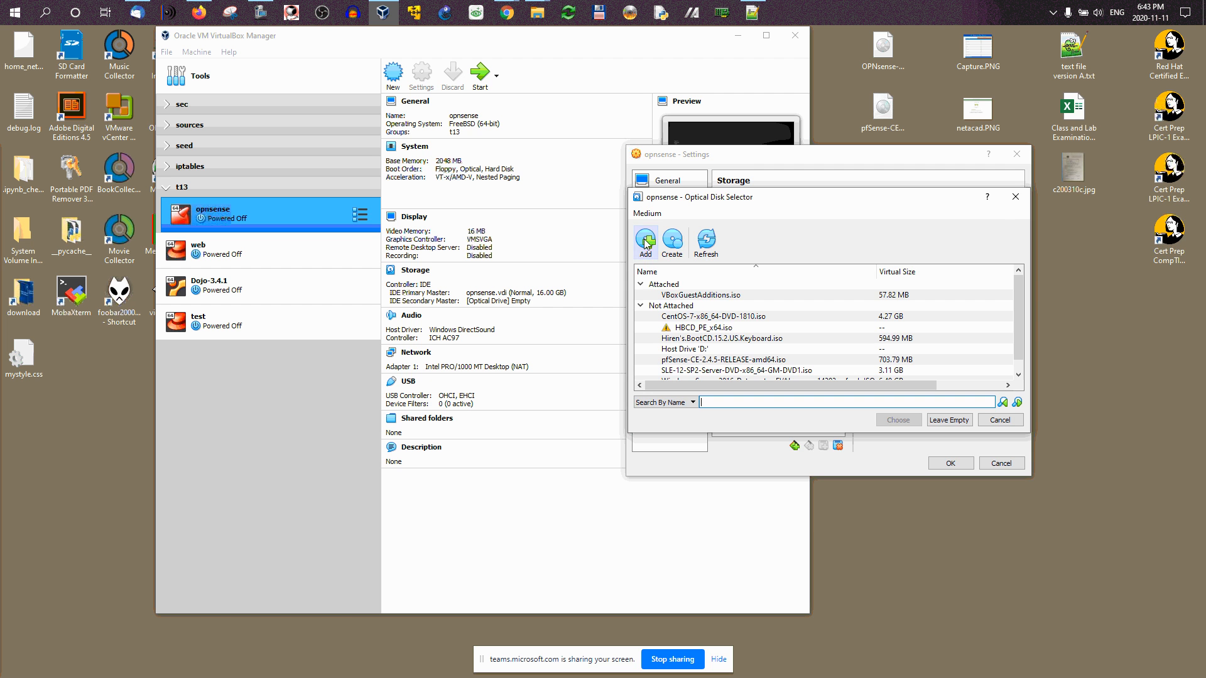
pyautogui.click(645, 240)
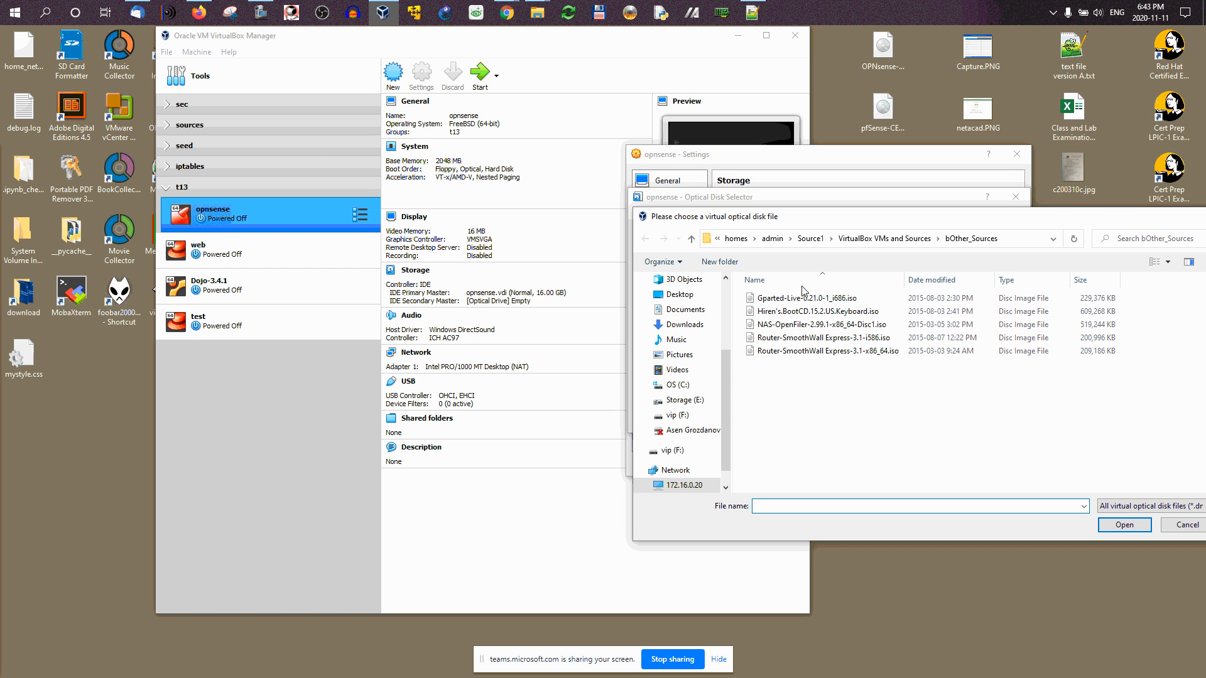
pyautogui.click(682, 295)
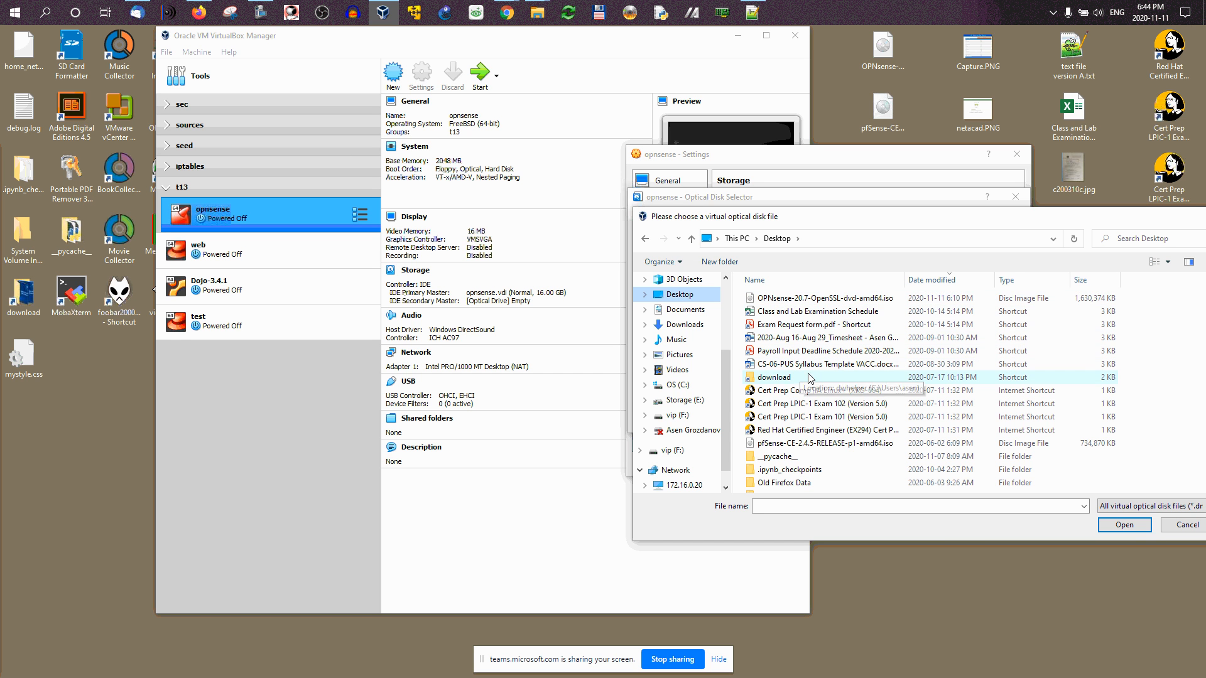
pyautogui.click(818, 300)
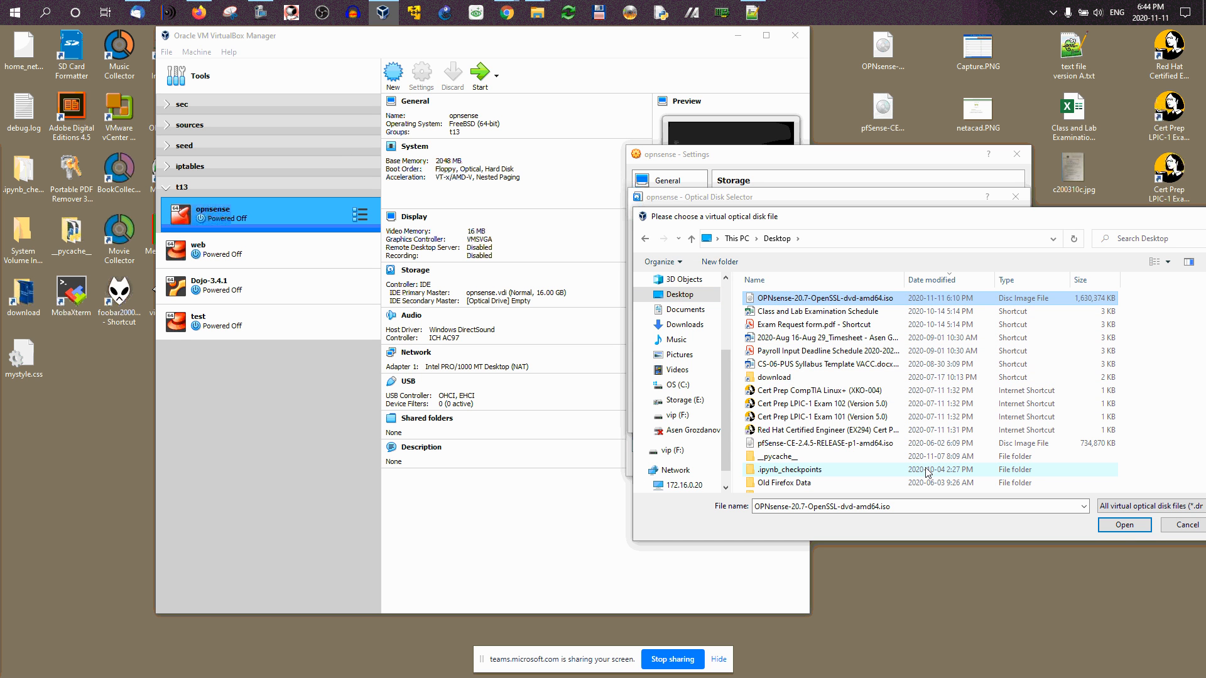
pyautogui.click(1136, 530)
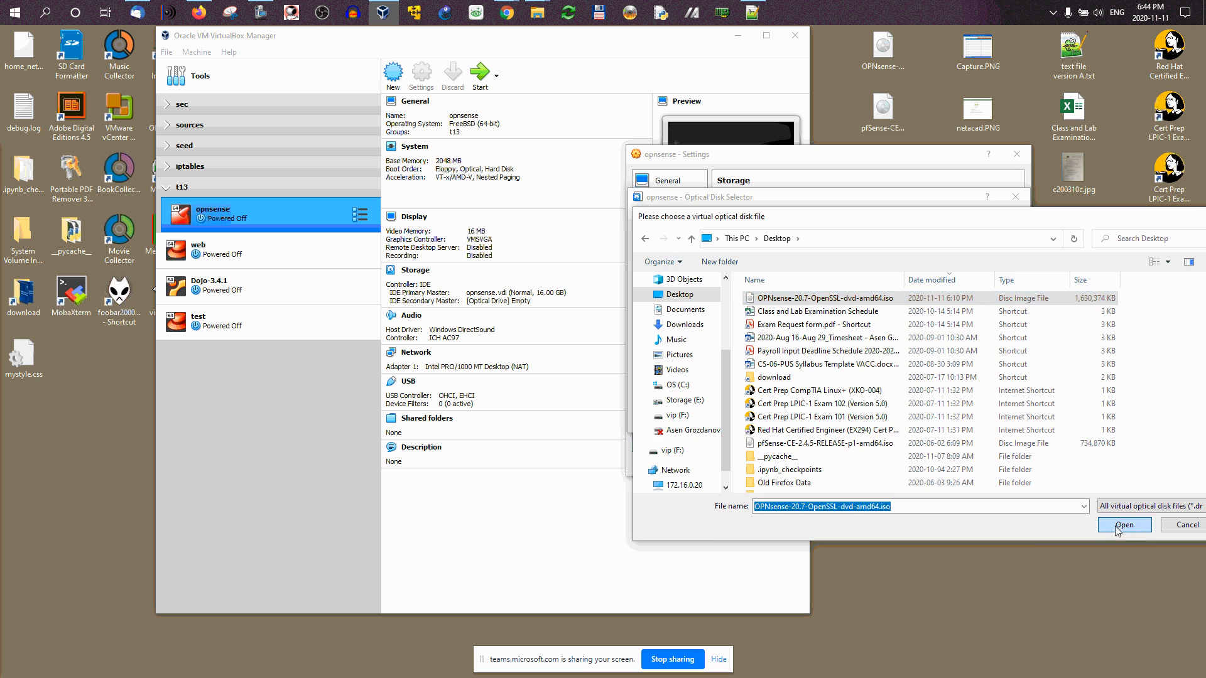
pyautogui.click(899, 421)
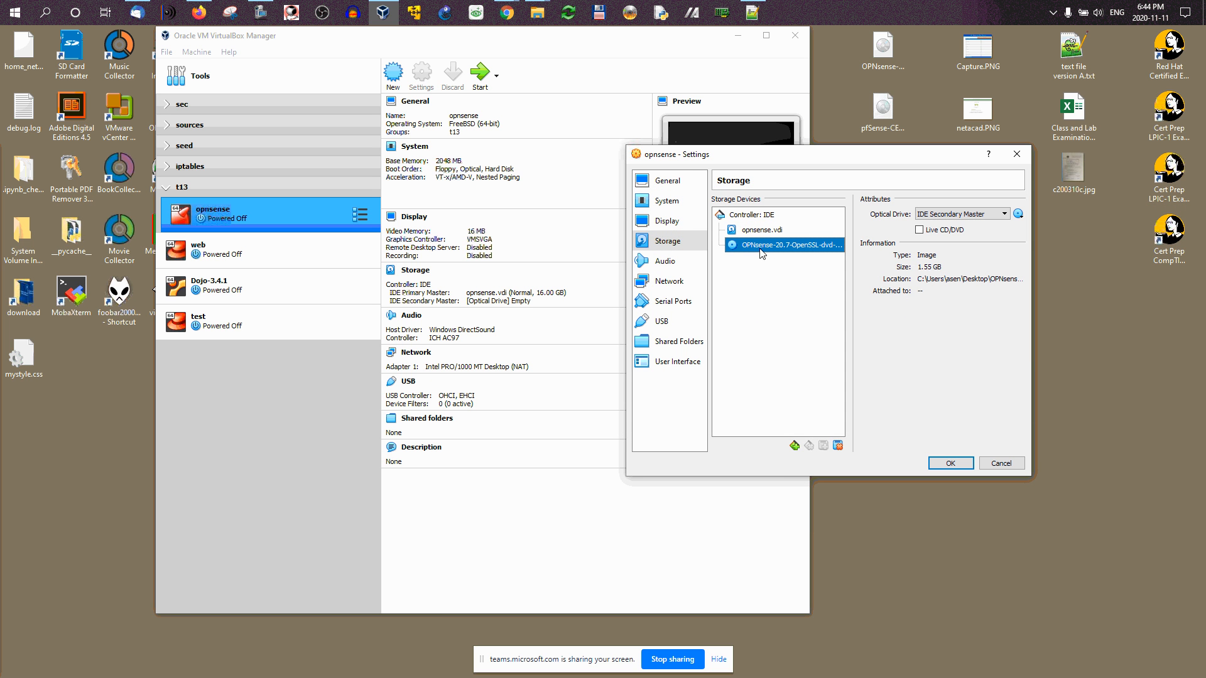
pyautogui.click(668, 280)
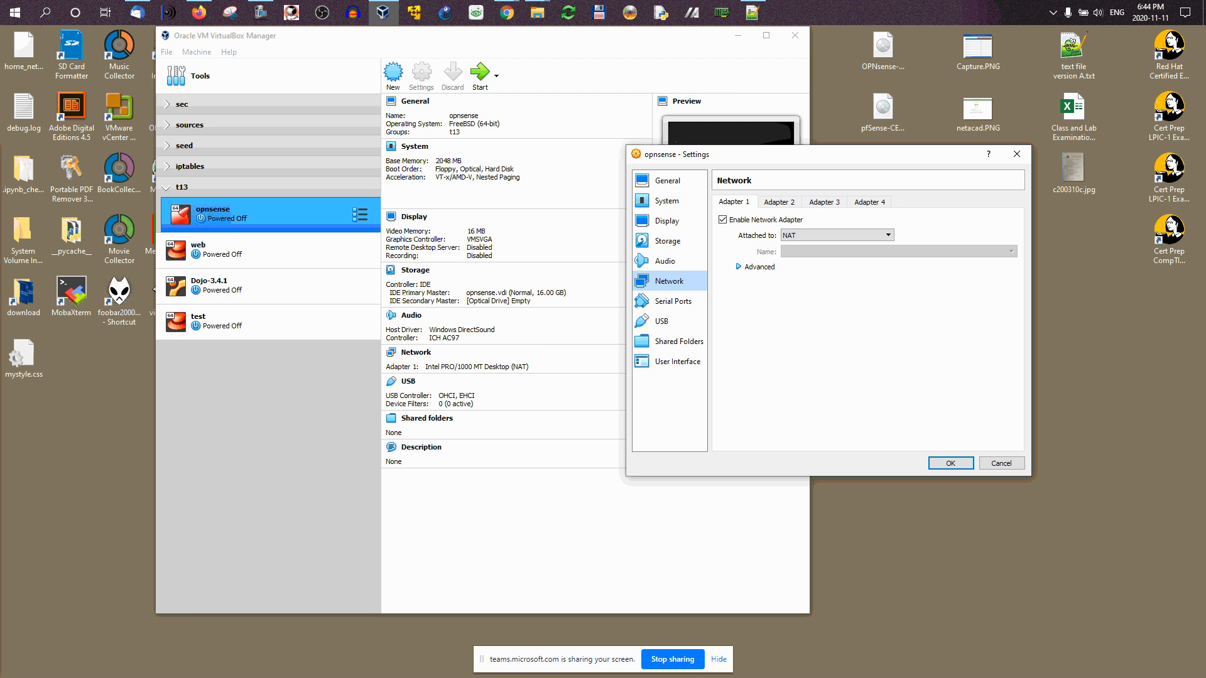
# Step: Switch to the Firefox window showing the Moodle Network diagram page
pyautogui.hotkey('alt', 'Tab')
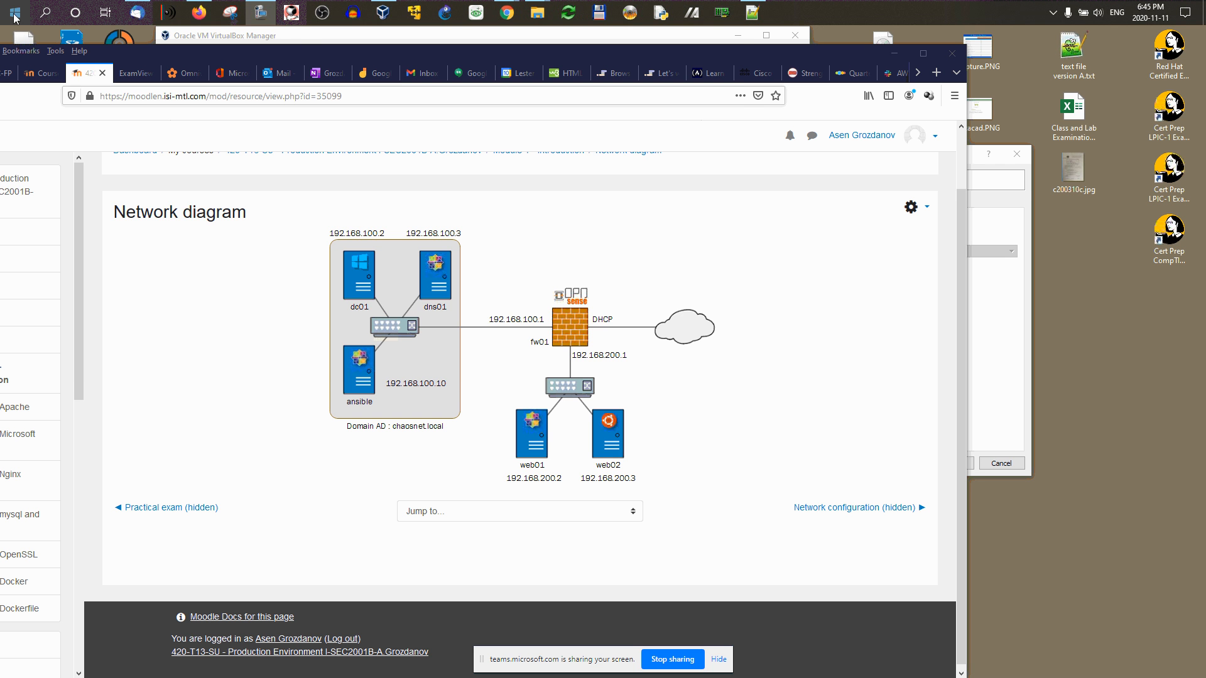
# Step: Launch Command Prompt via cmd, run ipconfig, and move the console to the lower right
pyautogui.press('super')
pyautogui.write('cmd')
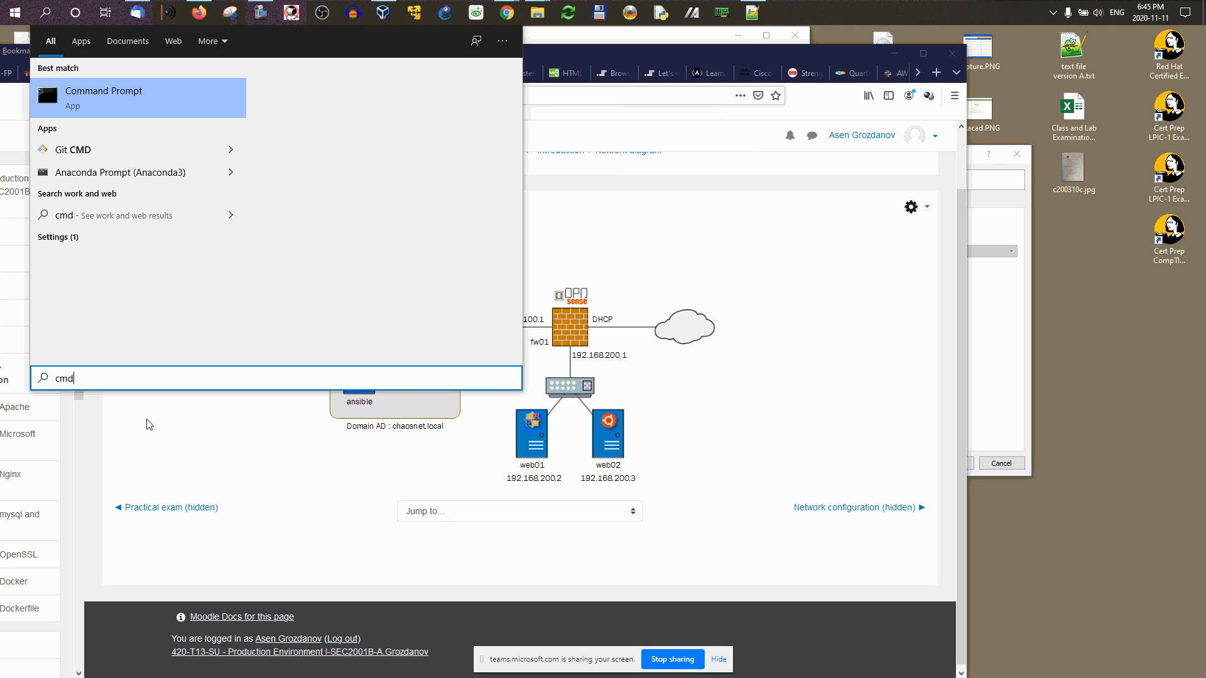
pyautogui.press('Return')
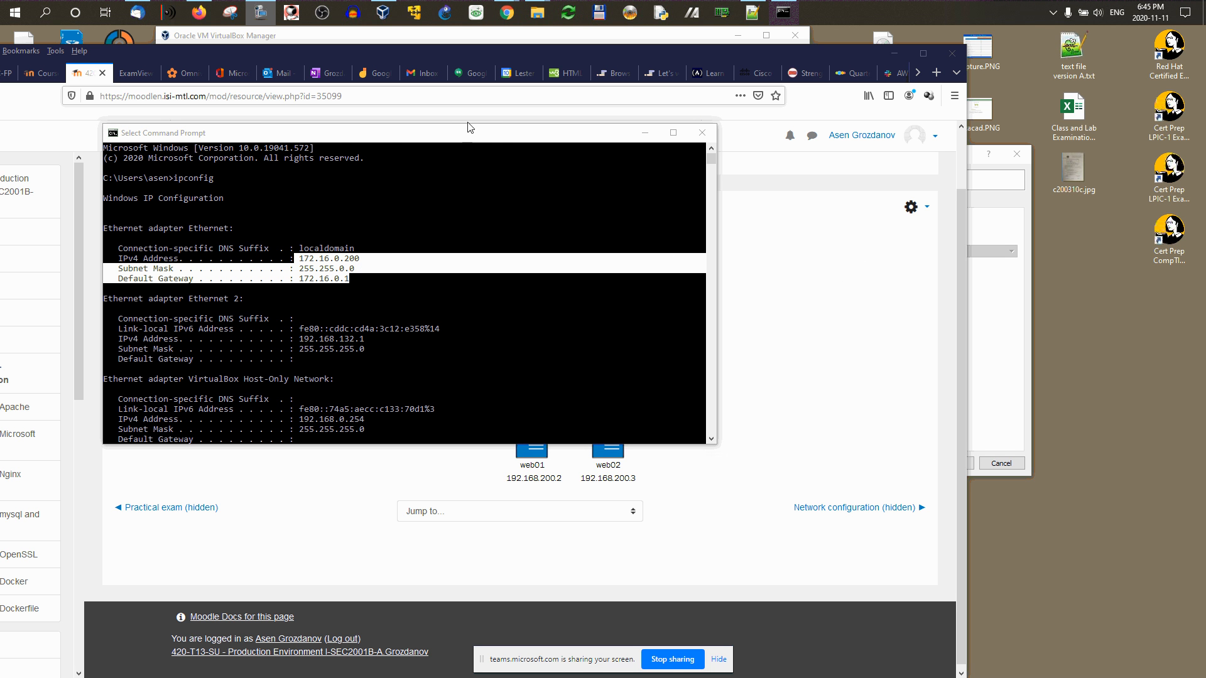
pyautogui.moveTo(375, 134); pyautogui.dragTo(806, 265)
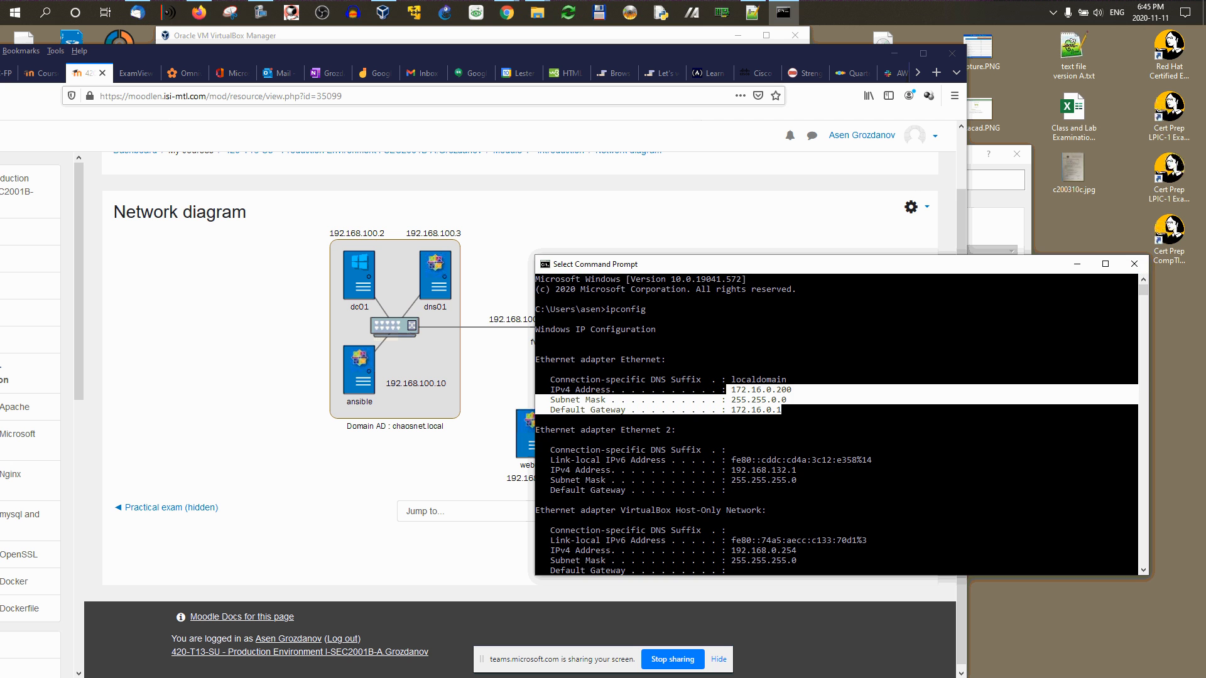
# Step: Close the Command Prompt and minimize Firefox to return to VirtualBox
pyautogui.click(1133, 263)
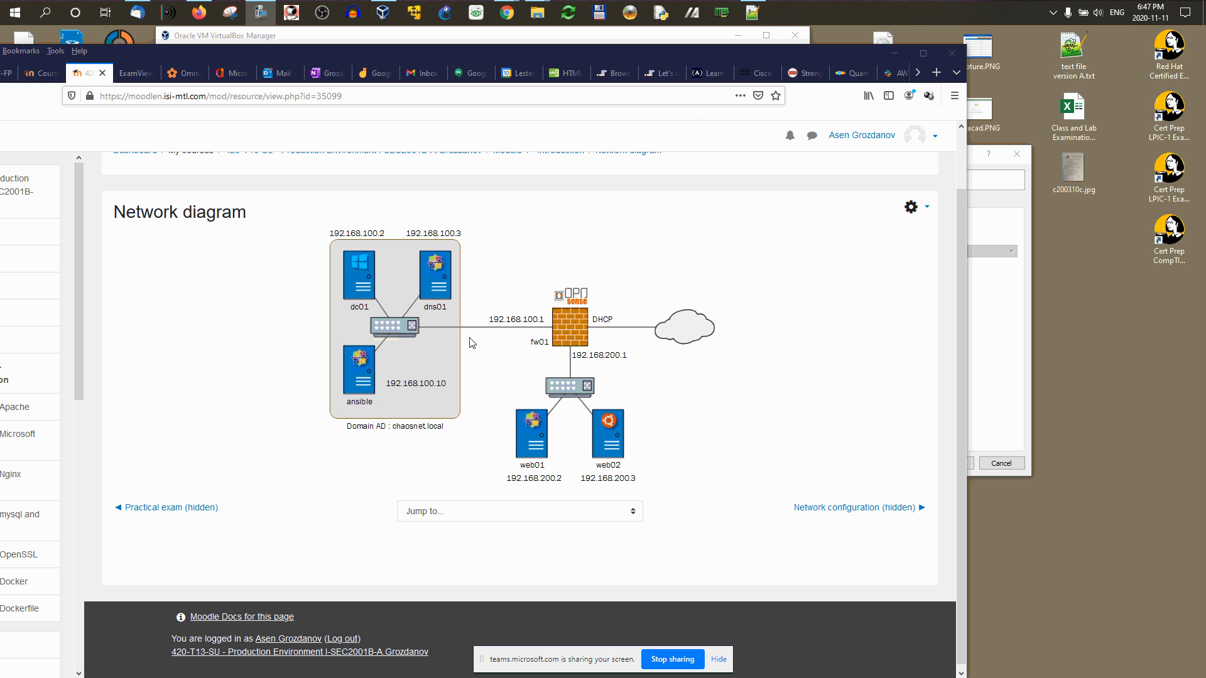
pyautogui.click(894, 53)
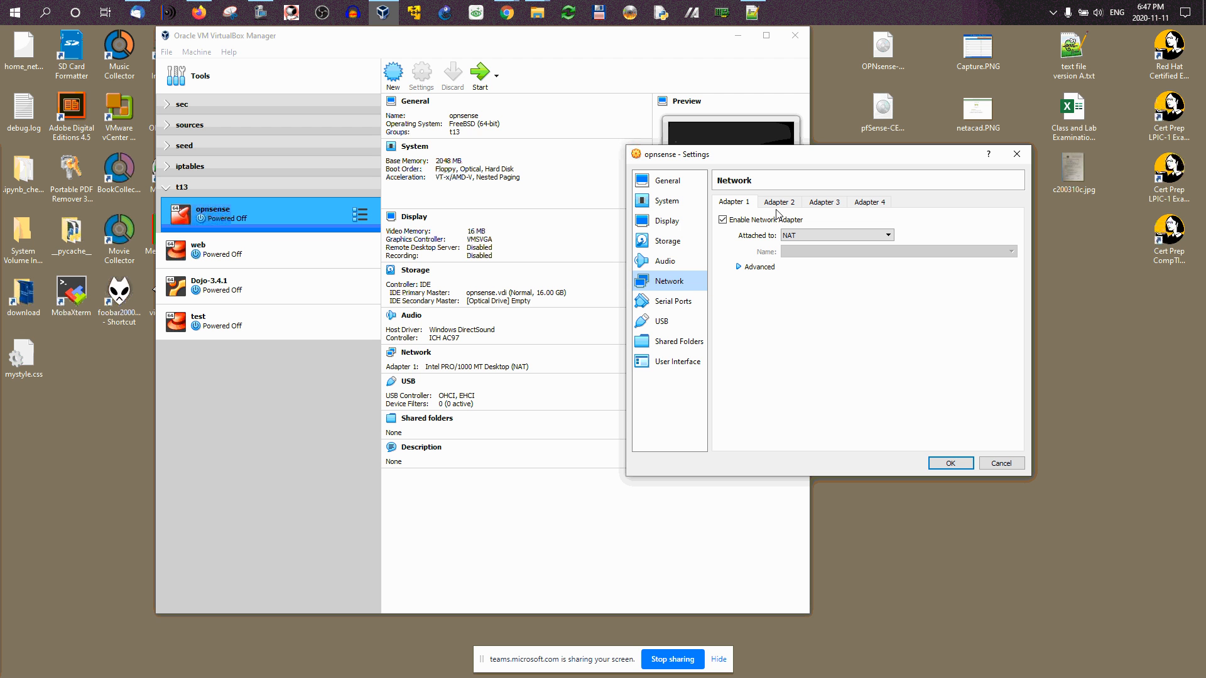
# Step: Briefly bring back the diagram, minimize Firefox again, and show the Adapter 2 settings
pyautogui.click(199, 12)
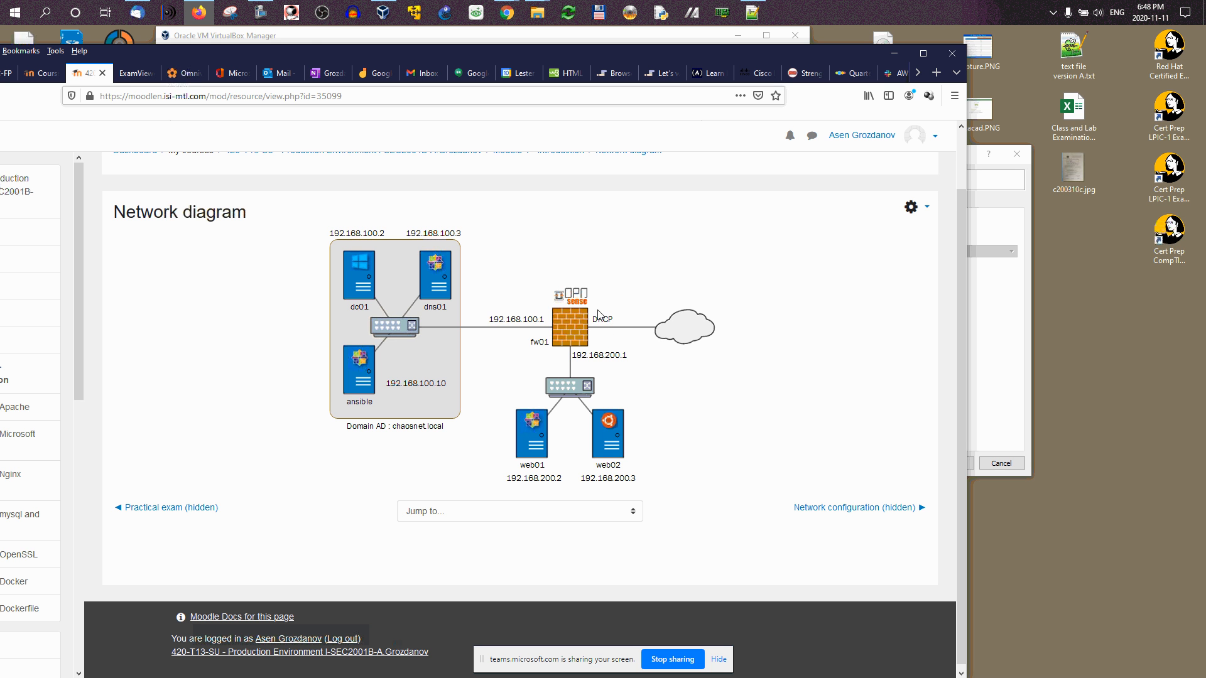
pyautogui.click(894, 53)
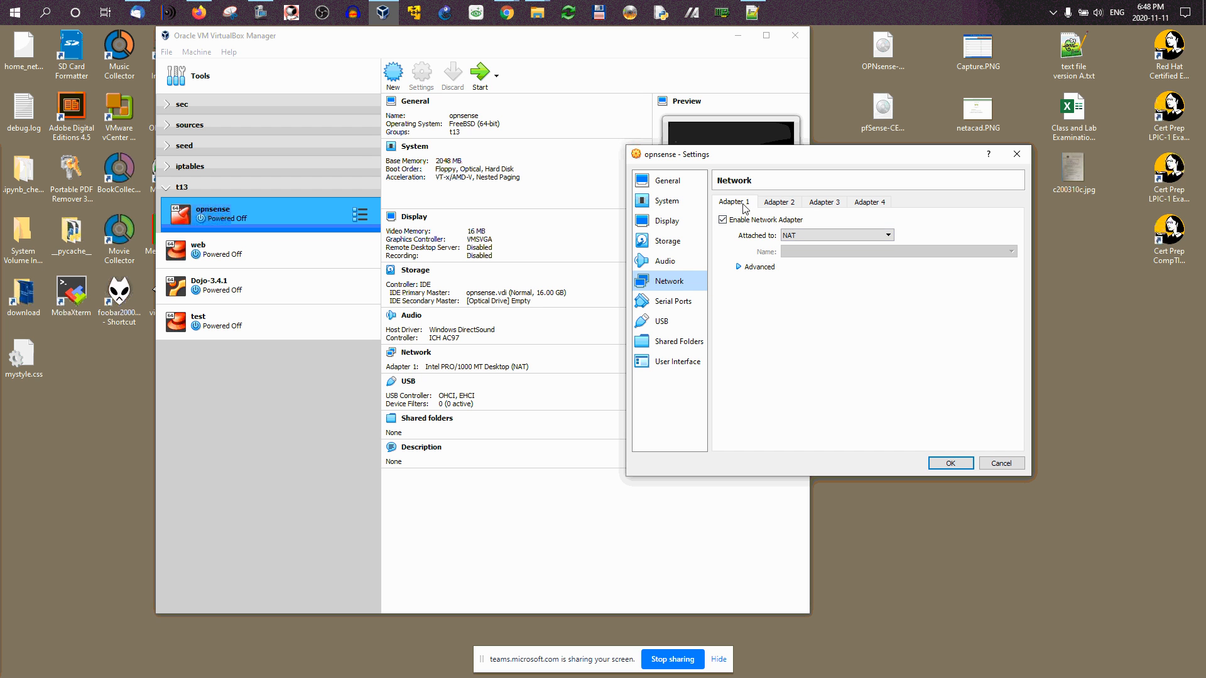
pyautogui.click(777, 204)
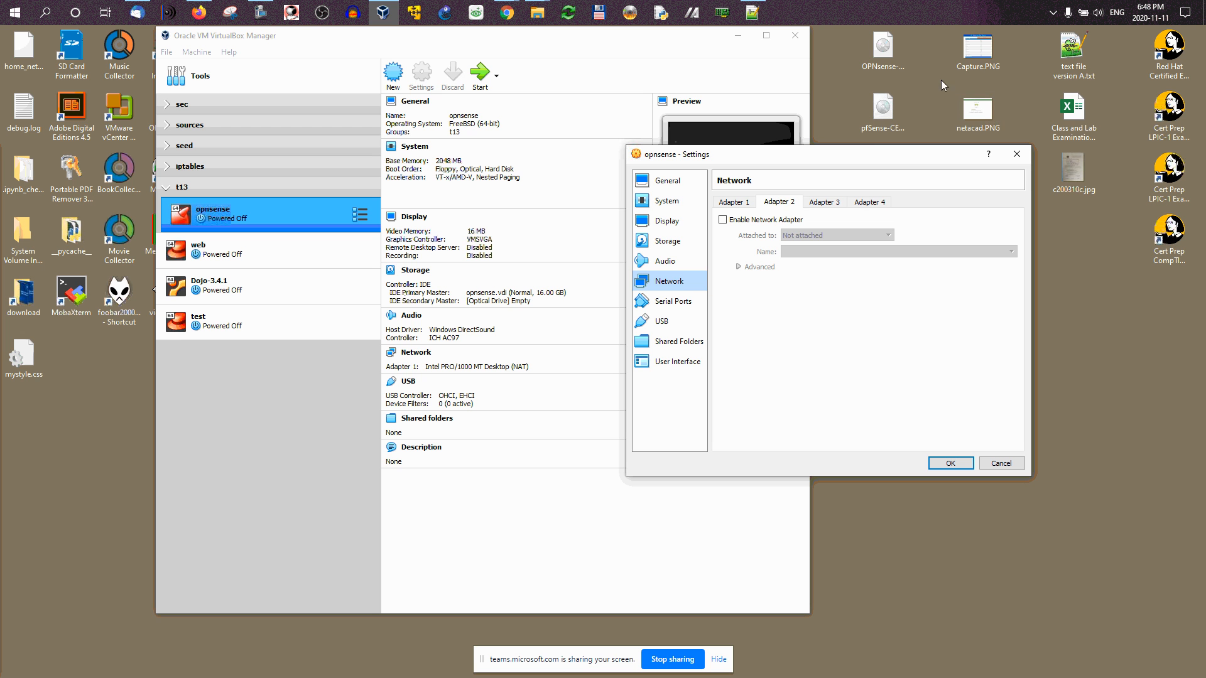
# Step: Enable Adapter 2 and bridge it to the Realtek PCIe GbE Family Controller
pyautogui.click(752, 220)
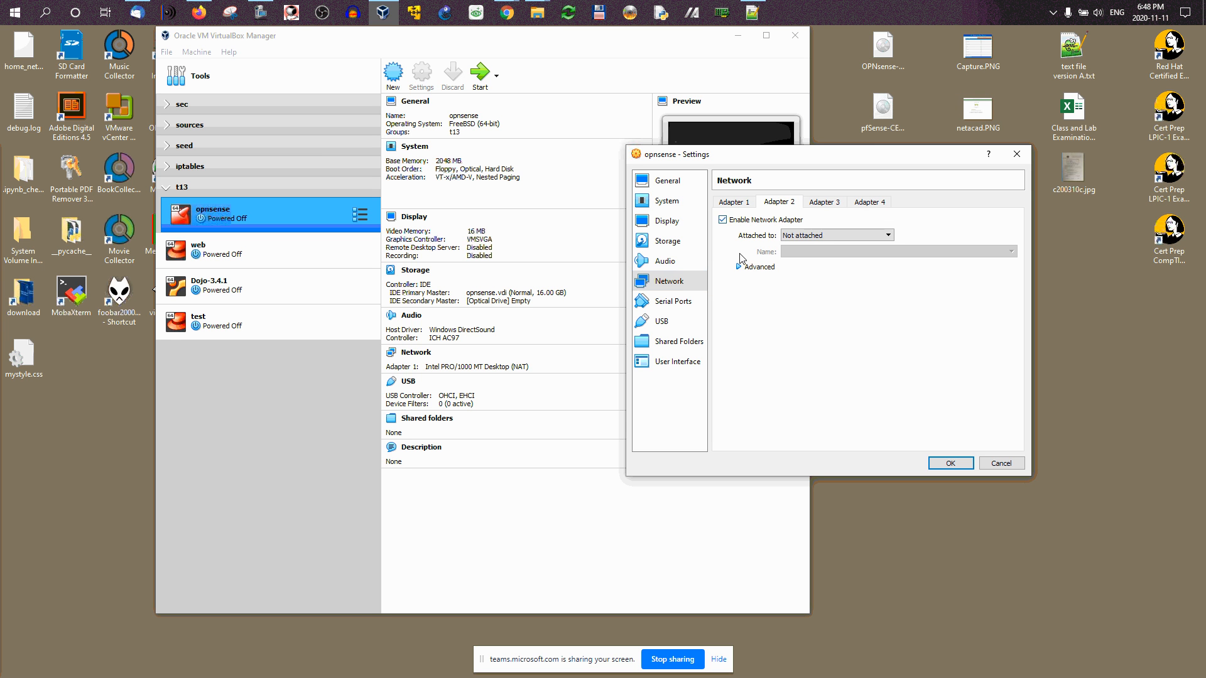
pyautogui.click(802, 237)
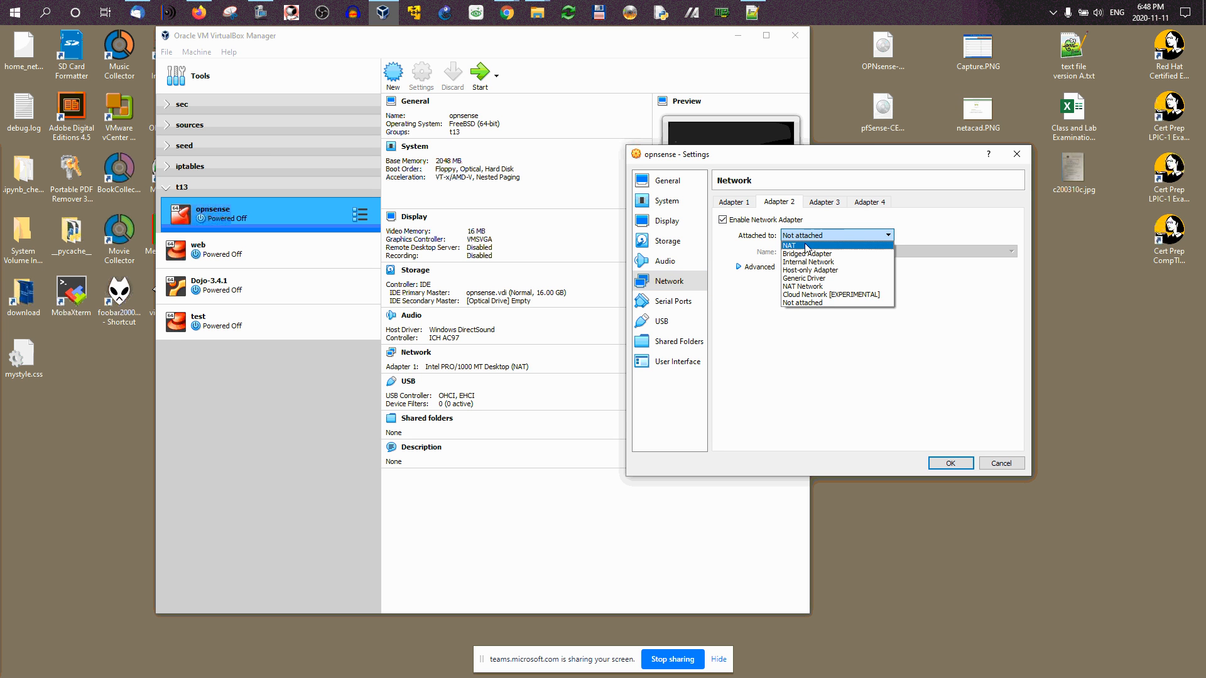
pyautogui.click(806, 254)
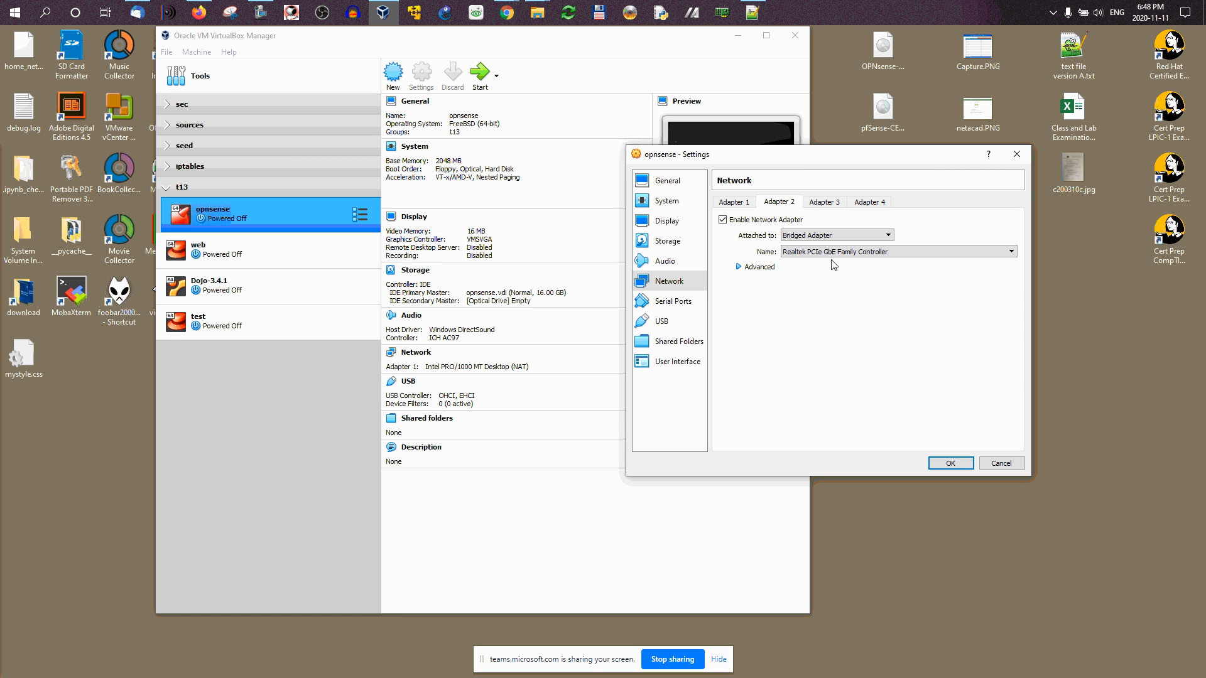
pyautogui.click(745, 206)
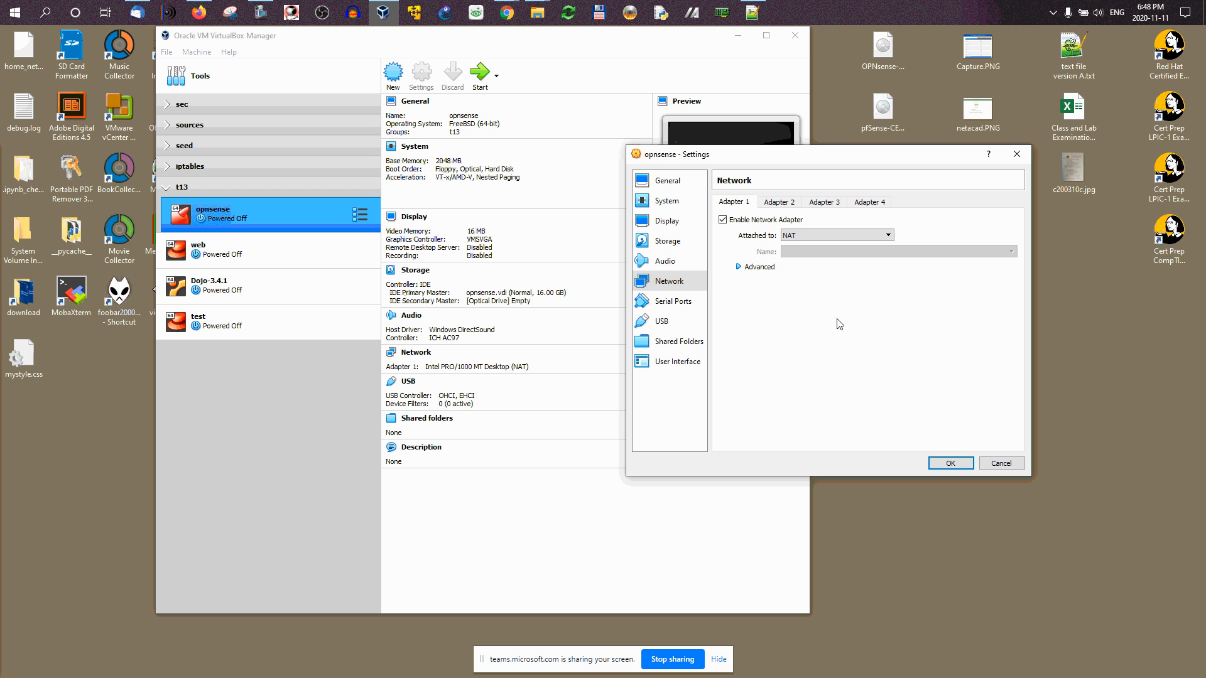
# Step: Keep Adapter 1 attached as a Host-only Adapter on VirtualBox Host-Only Ethernet Adapter
pyautogui.click(888, 237)
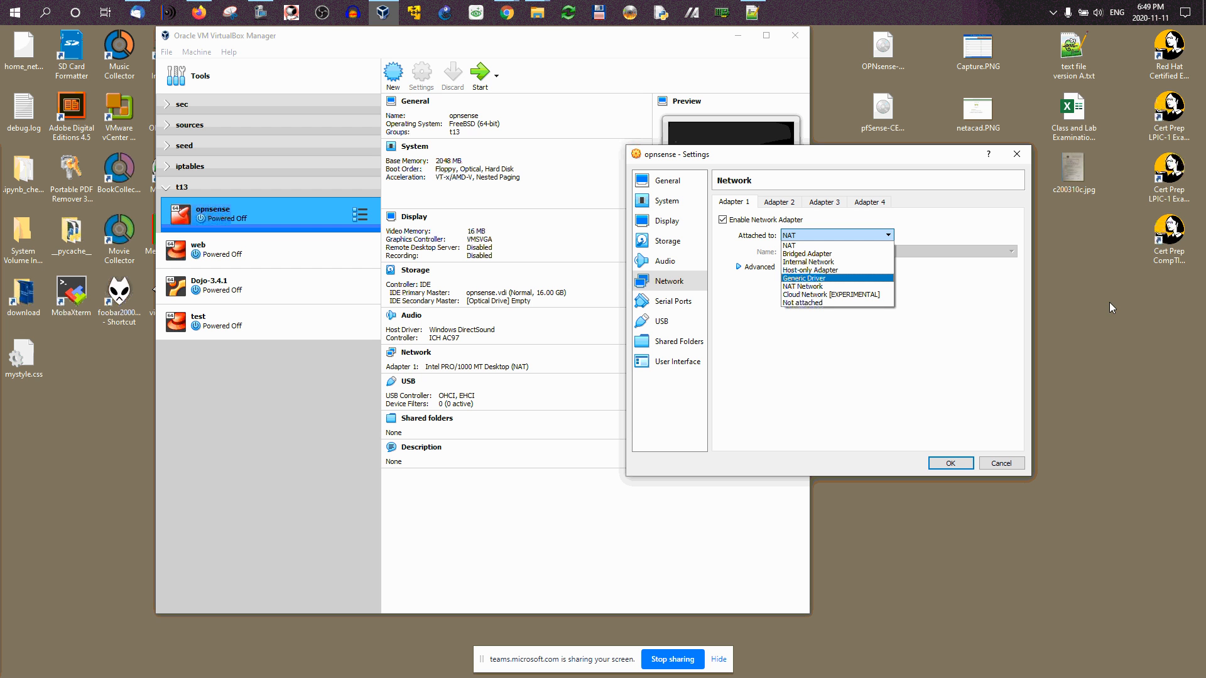
pyautogui.click(829, 270)
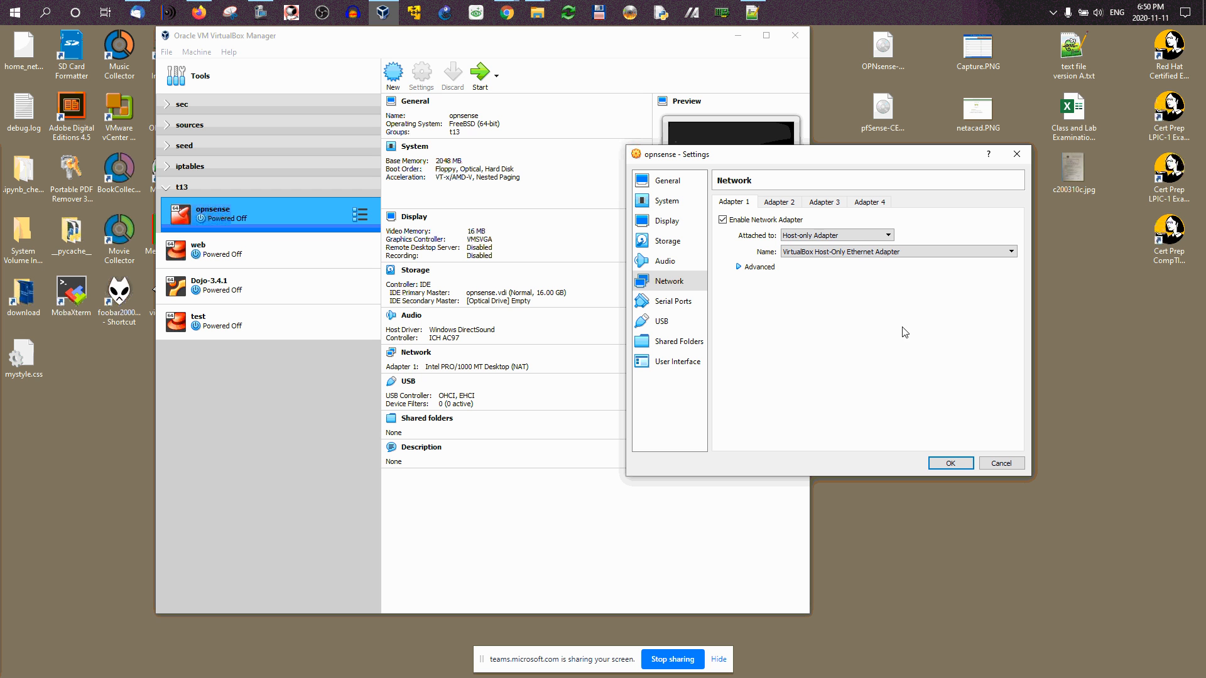
pyautogui.click(832, 238)
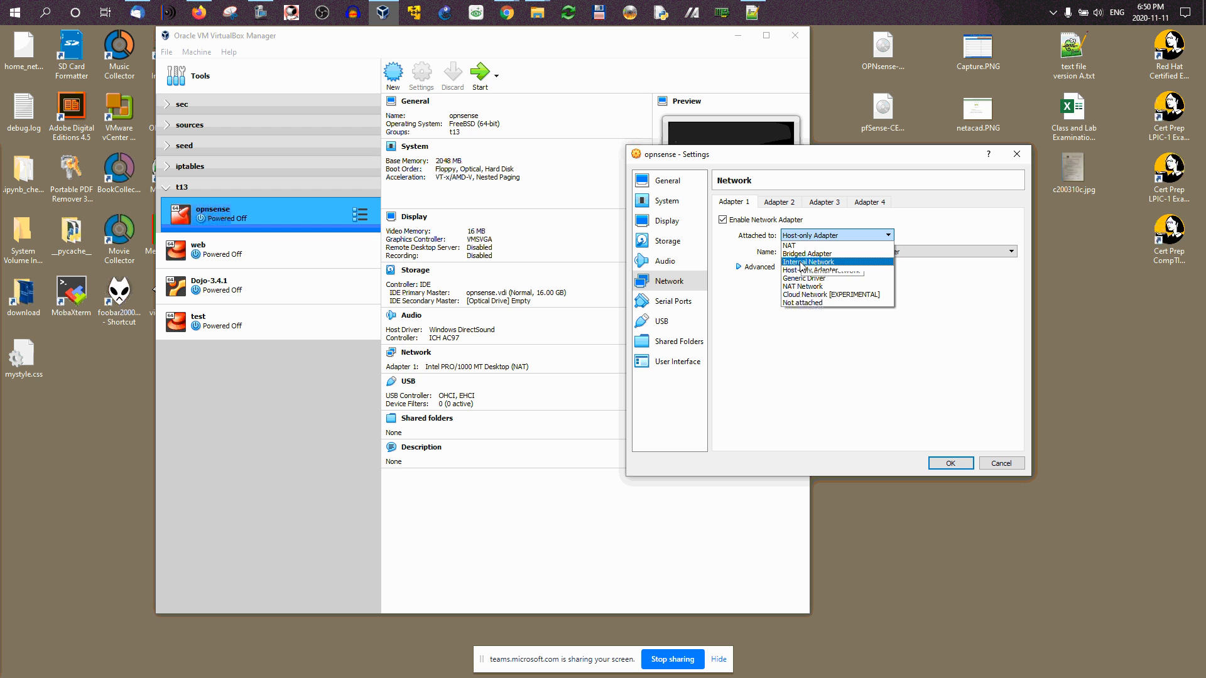
pyautogui.click(870, 342)
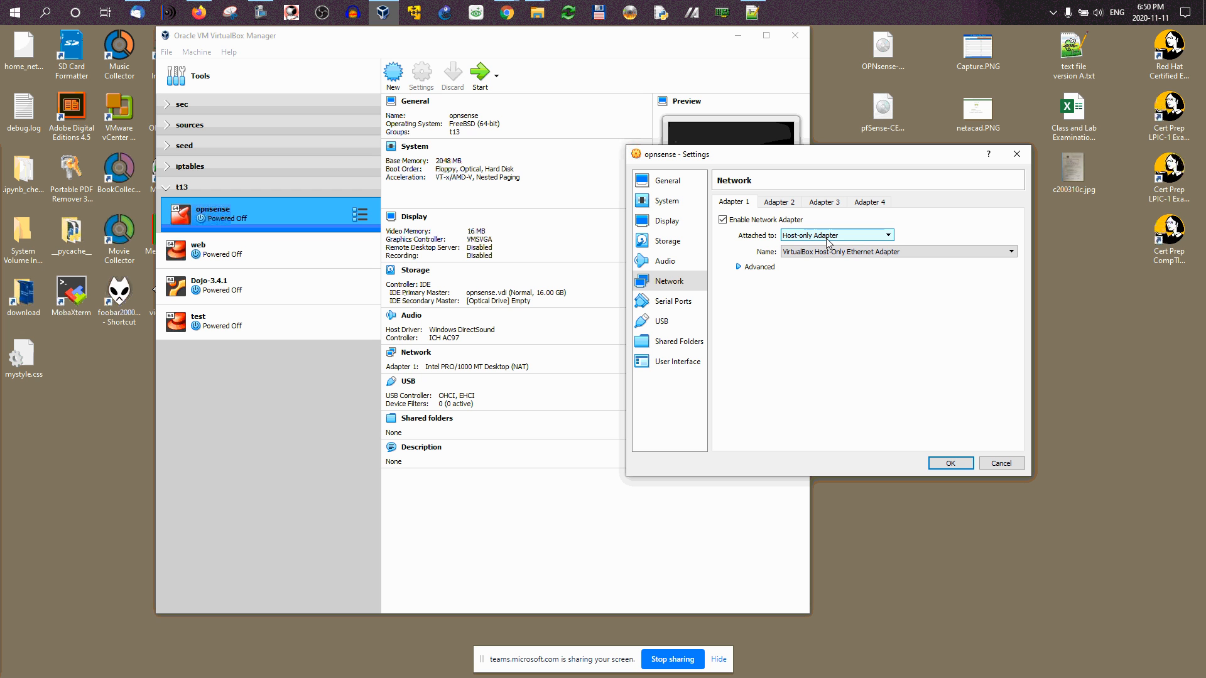
# Step: Enable Adapter 3 and attach it to the internal network 'Whonix'
pyautogui.click(827, 204)
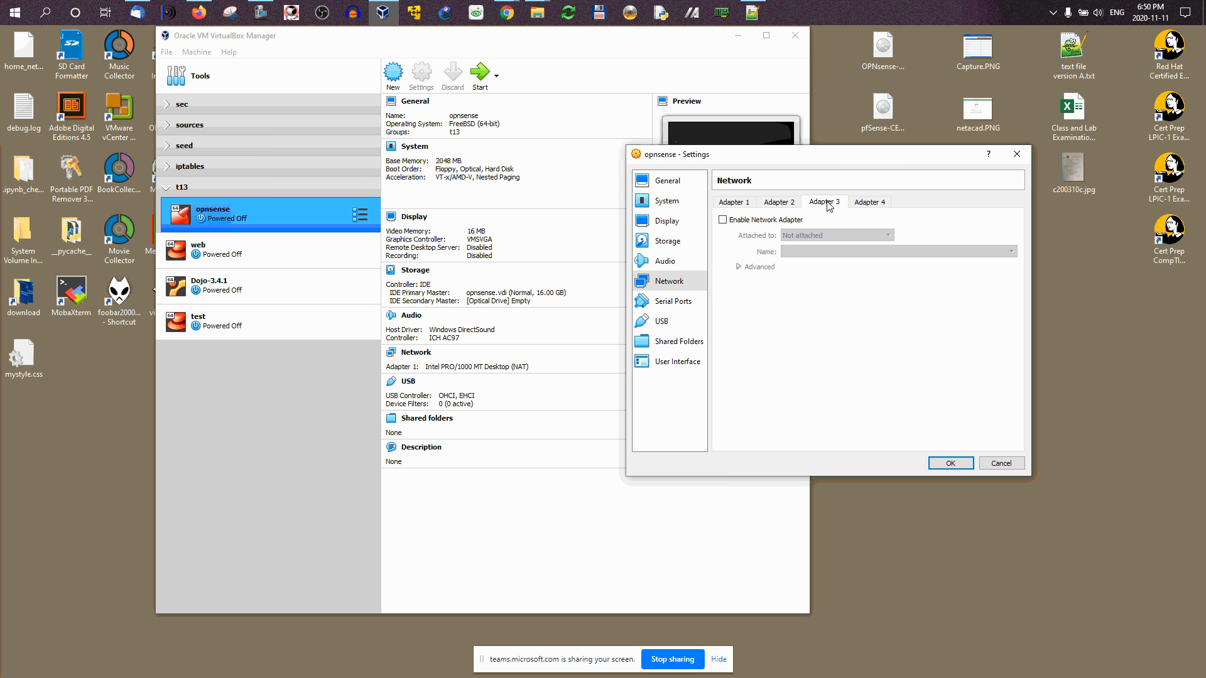
pyautogui.click(723, 220)
pyautogui.click(837, 237)
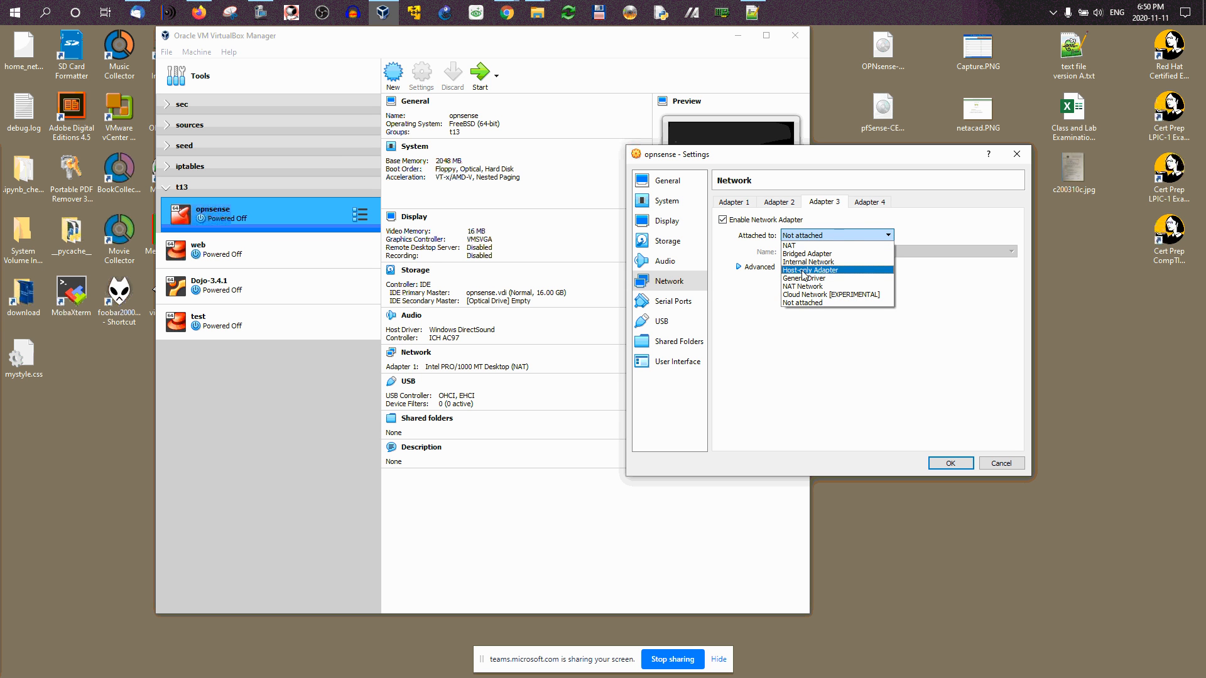
pyautogui.click(808, 262)
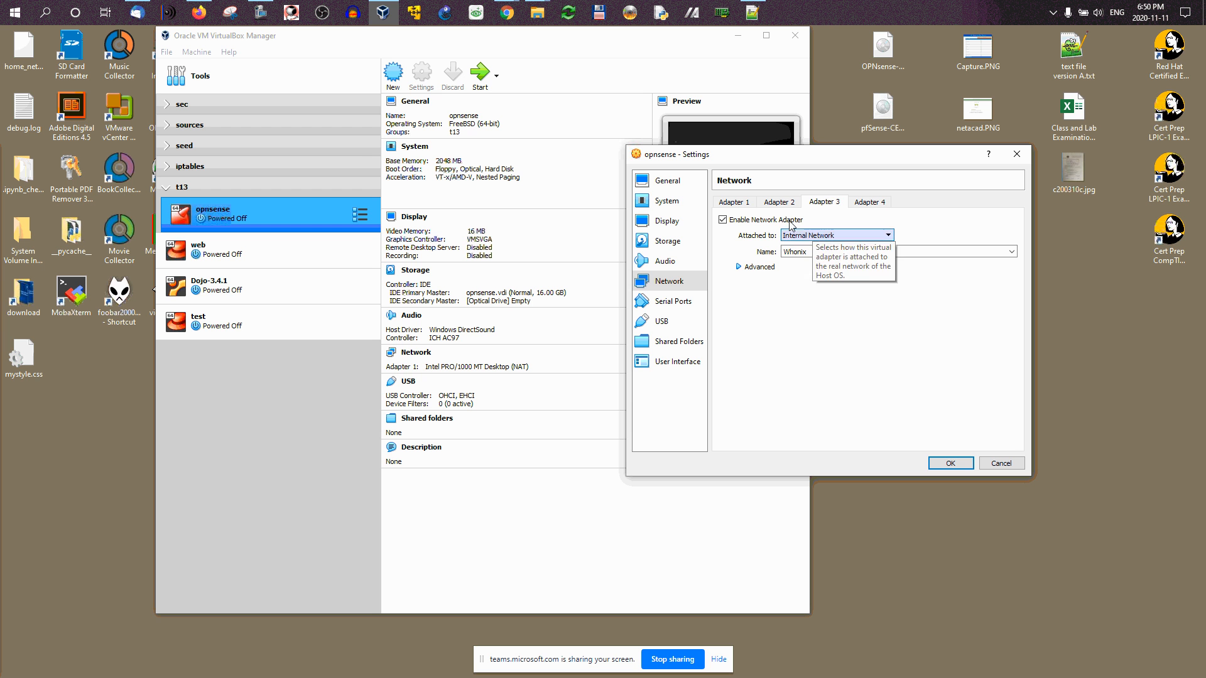
pyautogui.click(723, 203)
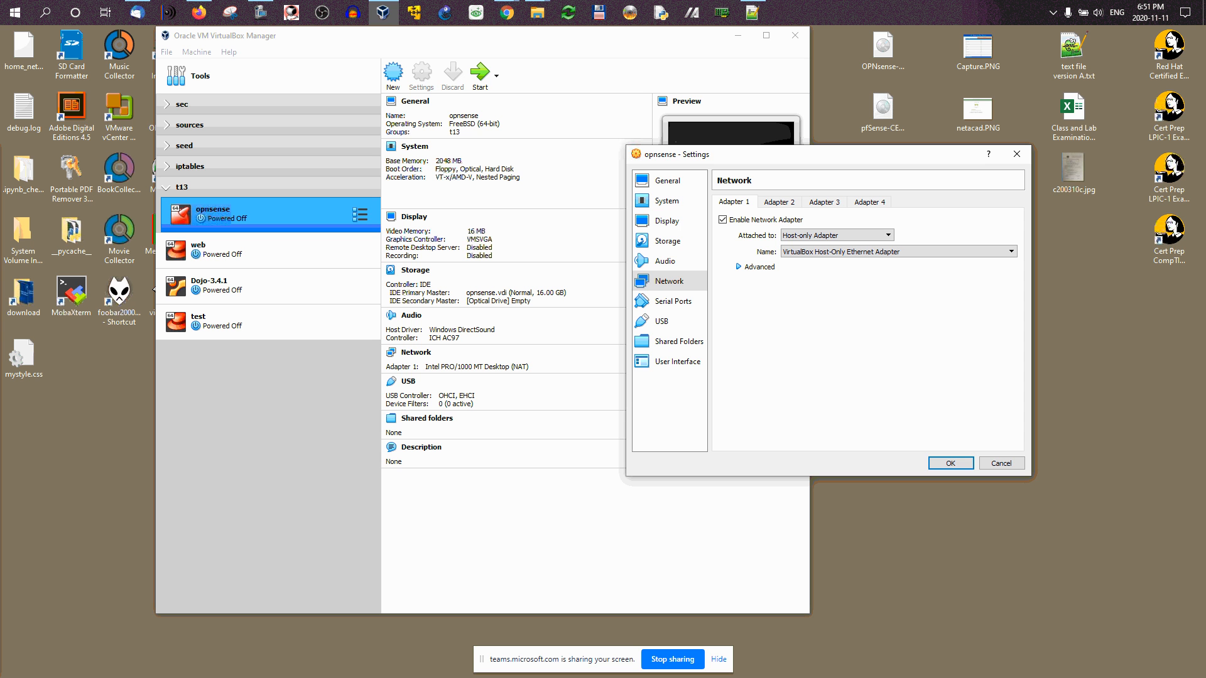
# Step: Save the VM's network settings and bring the Moodle network diagram in Firefox forward
pyautogui.click(948, 464)
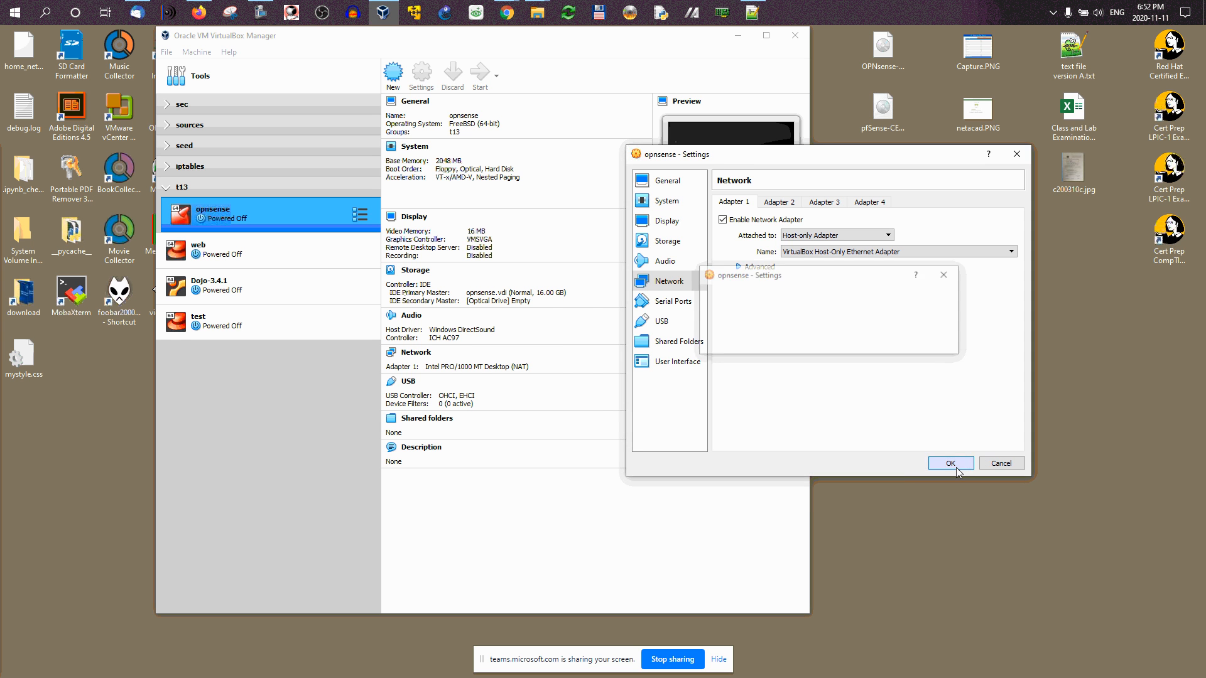
pyautogui.click(199, 13)
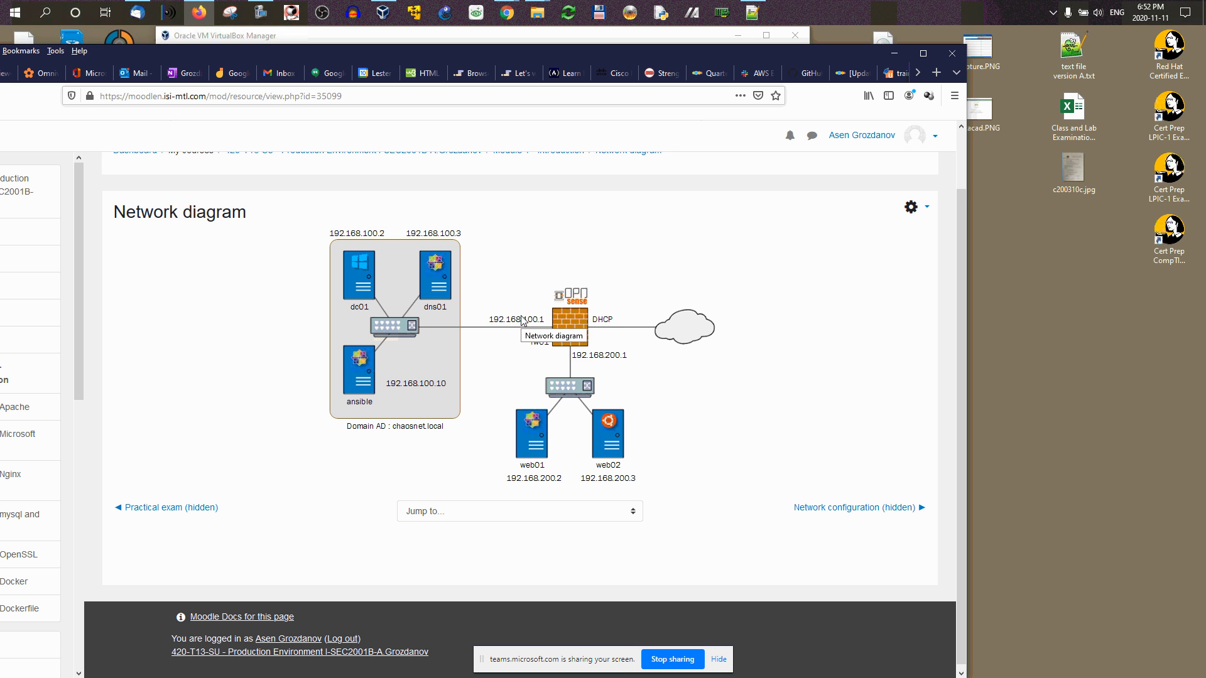
# Step: Minimize Firefox to return to VirtualBox Manager and open its File menu
pyautogui.click(902, 54)
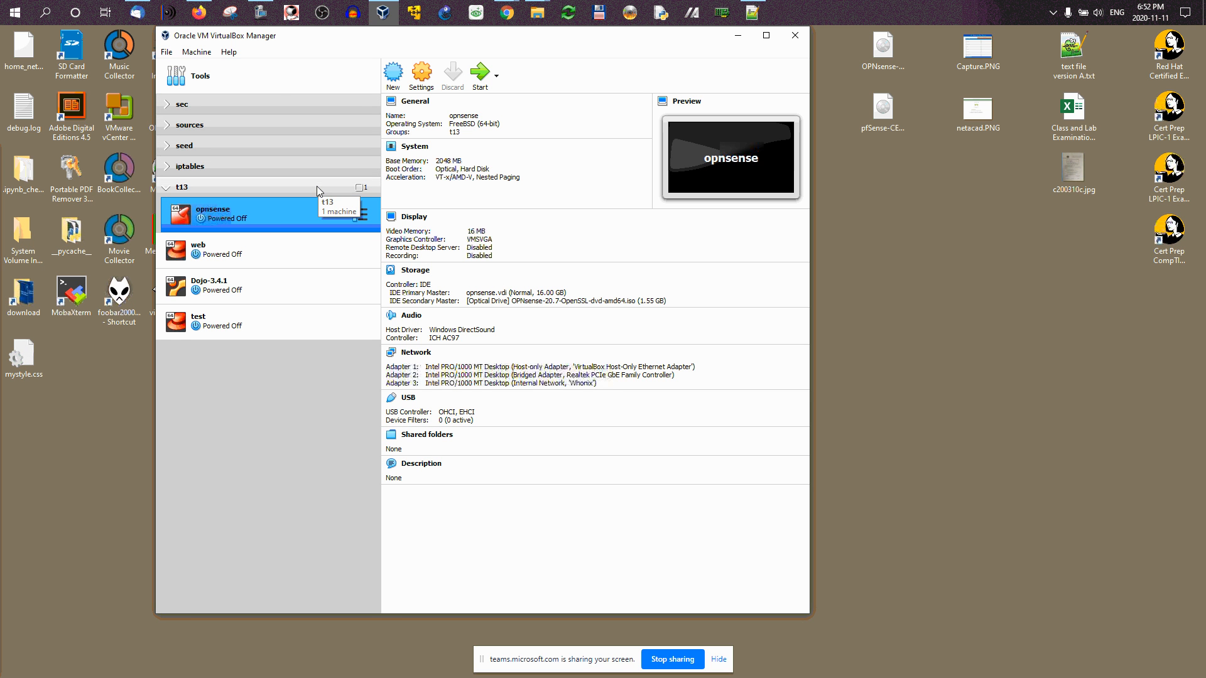
pyautogui.click(168, 52)
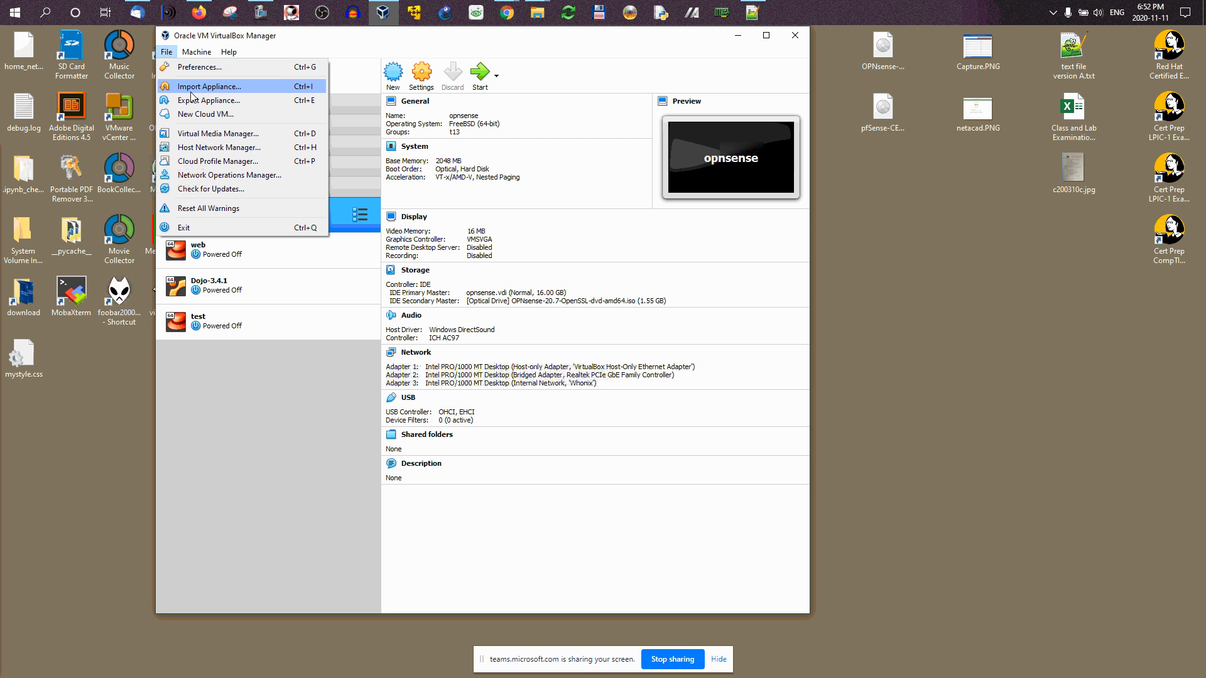
# Step: Open the Host Network Manager, move it aside, and inspect Adapter #8 at 192.168.1.254/24
pyautogui.click(241, 149)
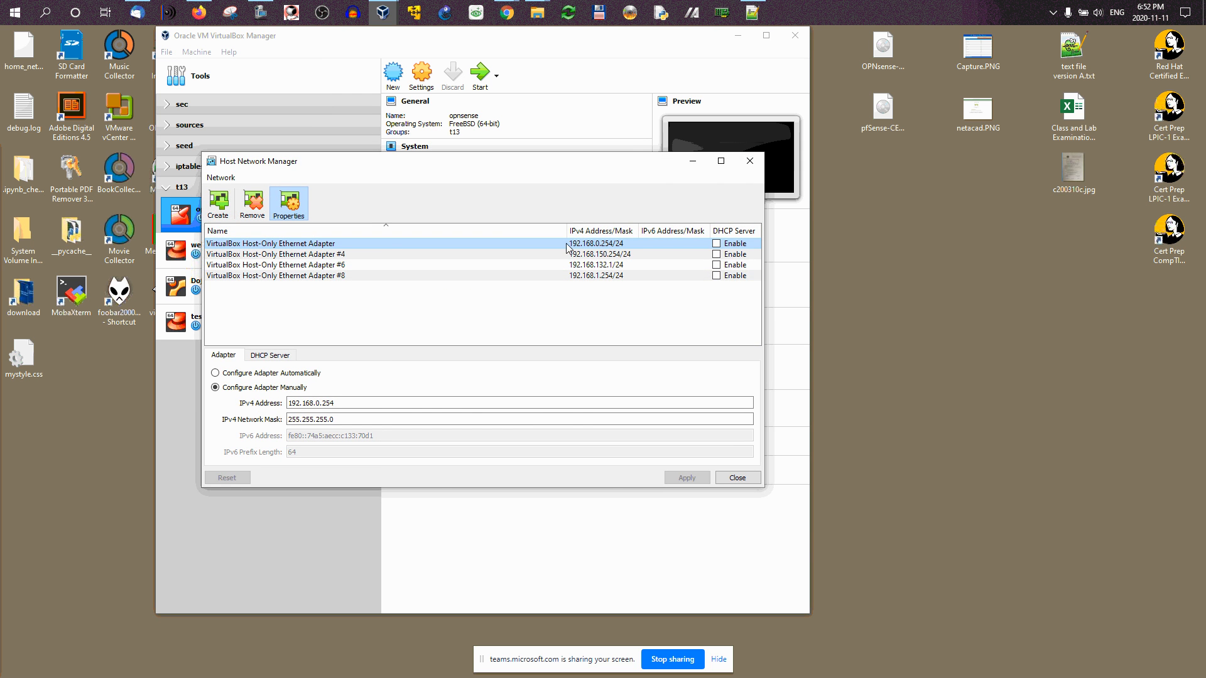
pyautogui.moveTo(594, 164); pyautogui.dragTo(950, 223)
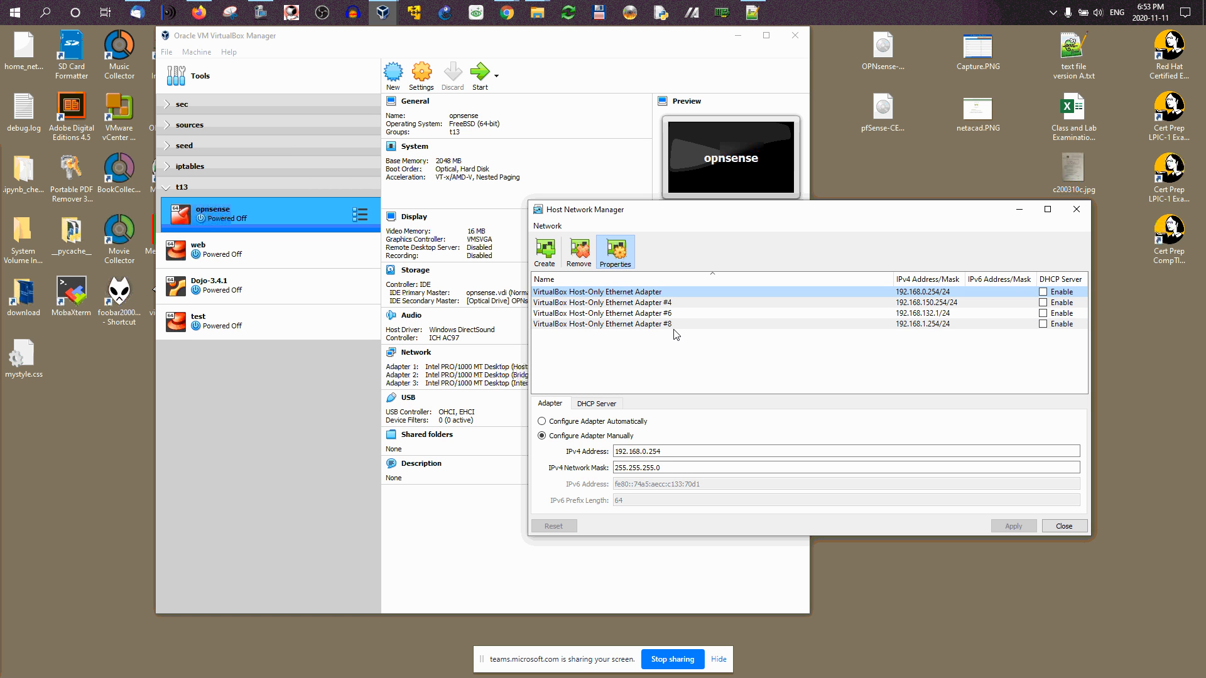
pyautogui.click(936, 313)
pyautogui.click(935, 323)
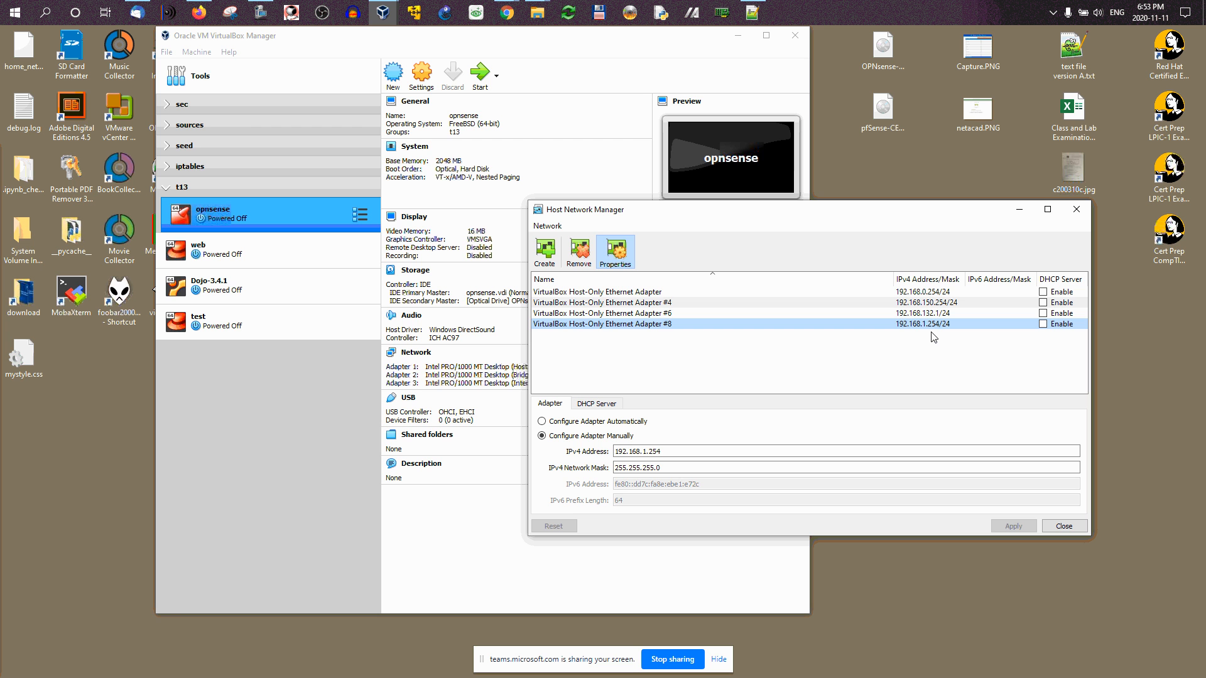
pyautogui.click(199, 13)
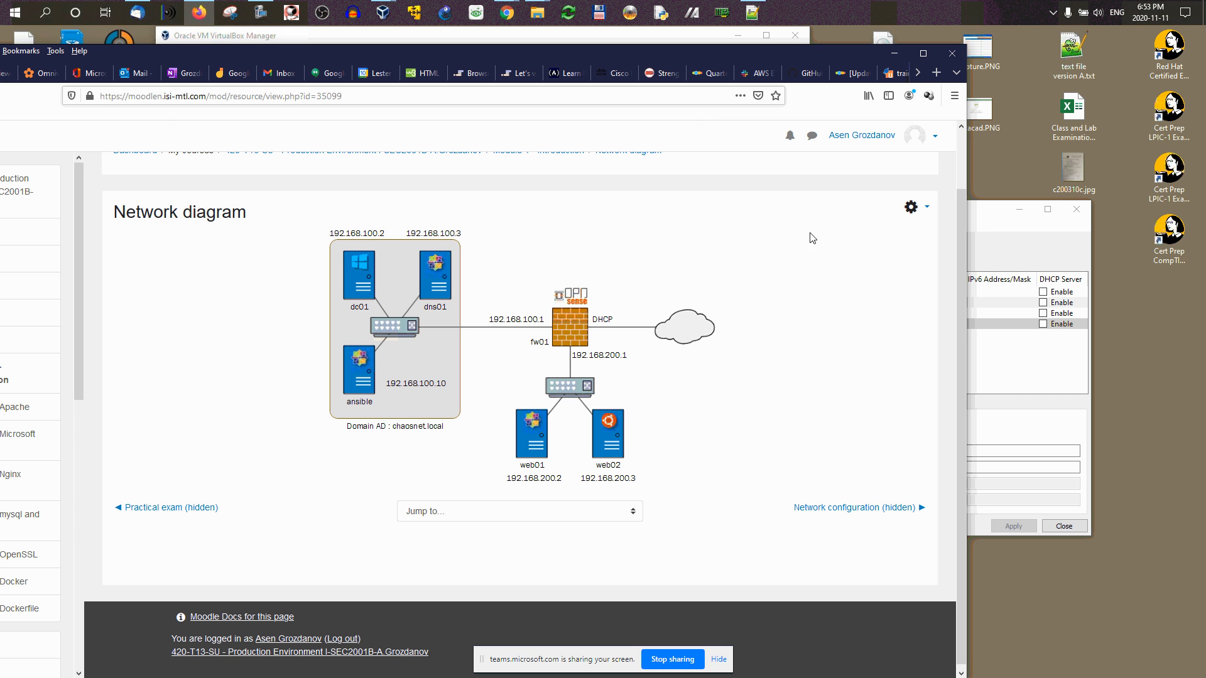
# Step: Bring the Host Network Manager forward and place it so the diagram's fw01 area stays visible
pyautogui.click(1028, 377)
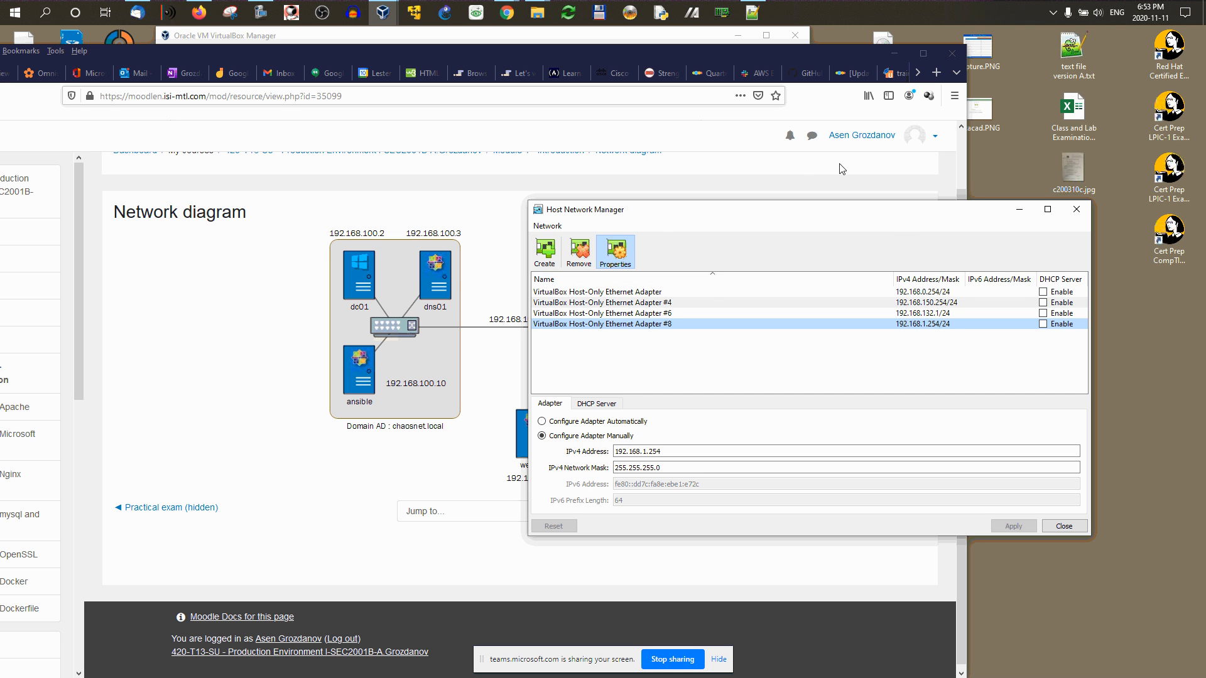
pyautogui.moveTo(702, 216); pyautogui.dragTo(778, 346)
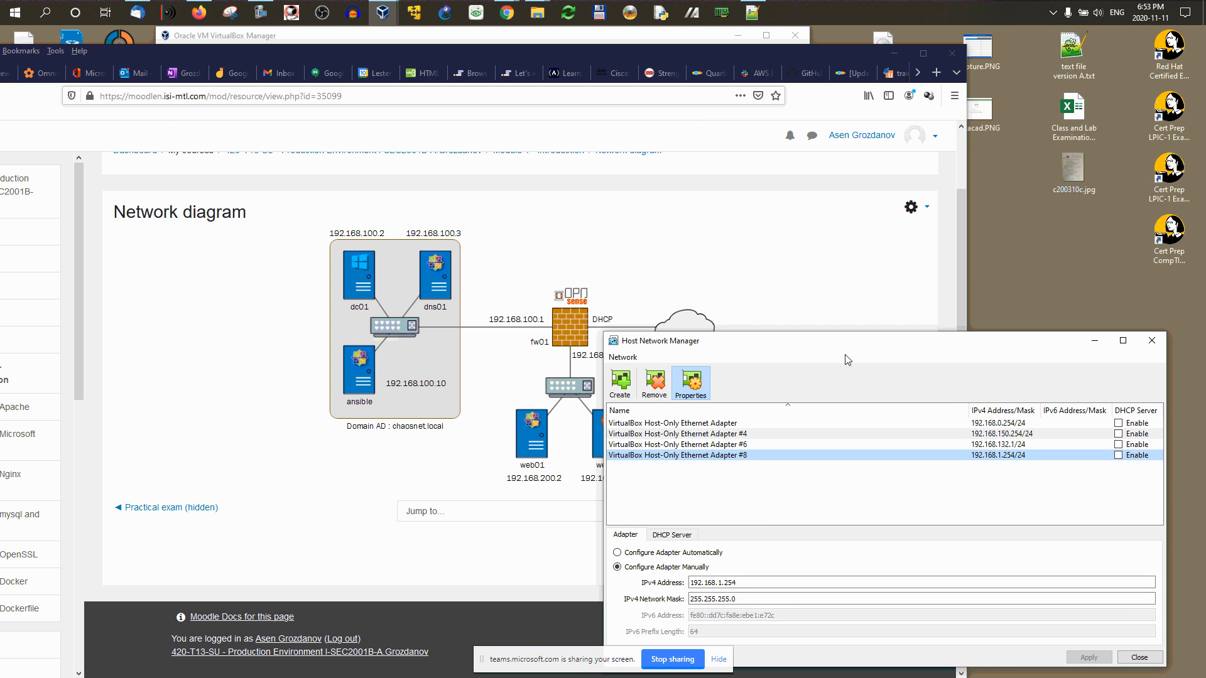
# Step: Create a new host-only network, Host-Only Ethernet Adapter #2 at 192.168.192.1/24
pyautogui.moveTo(857, 341); pyautogui.dragTo(866, 201)
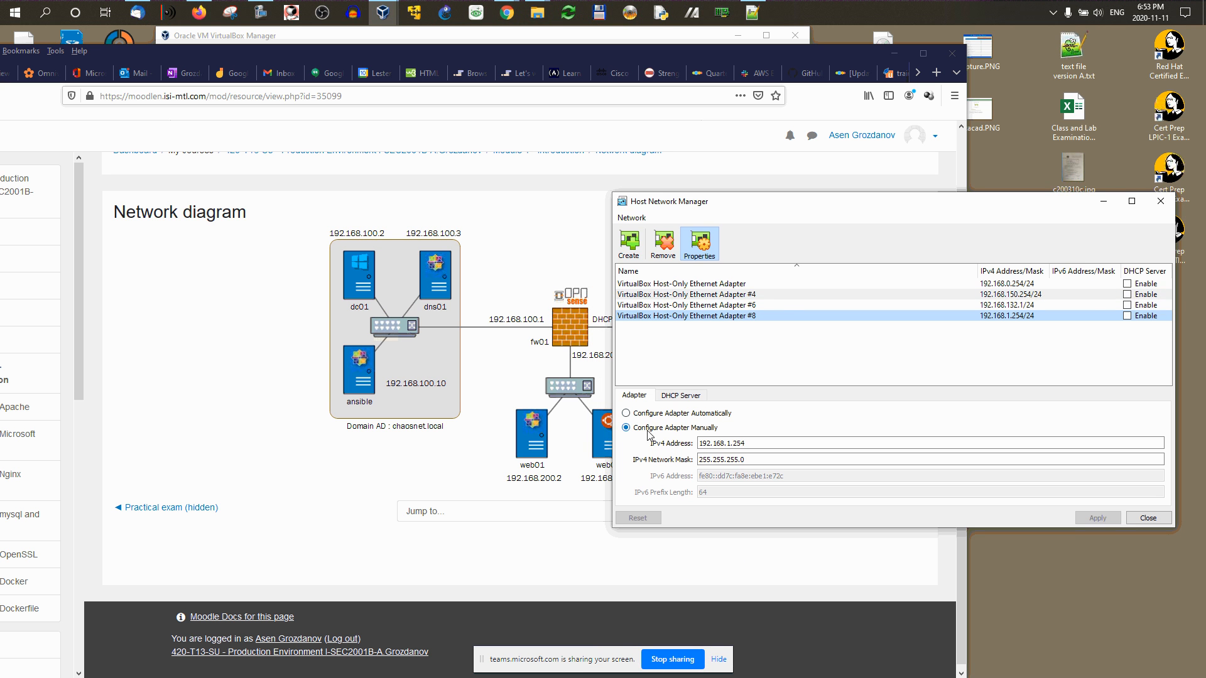
pyautogui.click(704, 245)
pyautogui.click(705, 246)
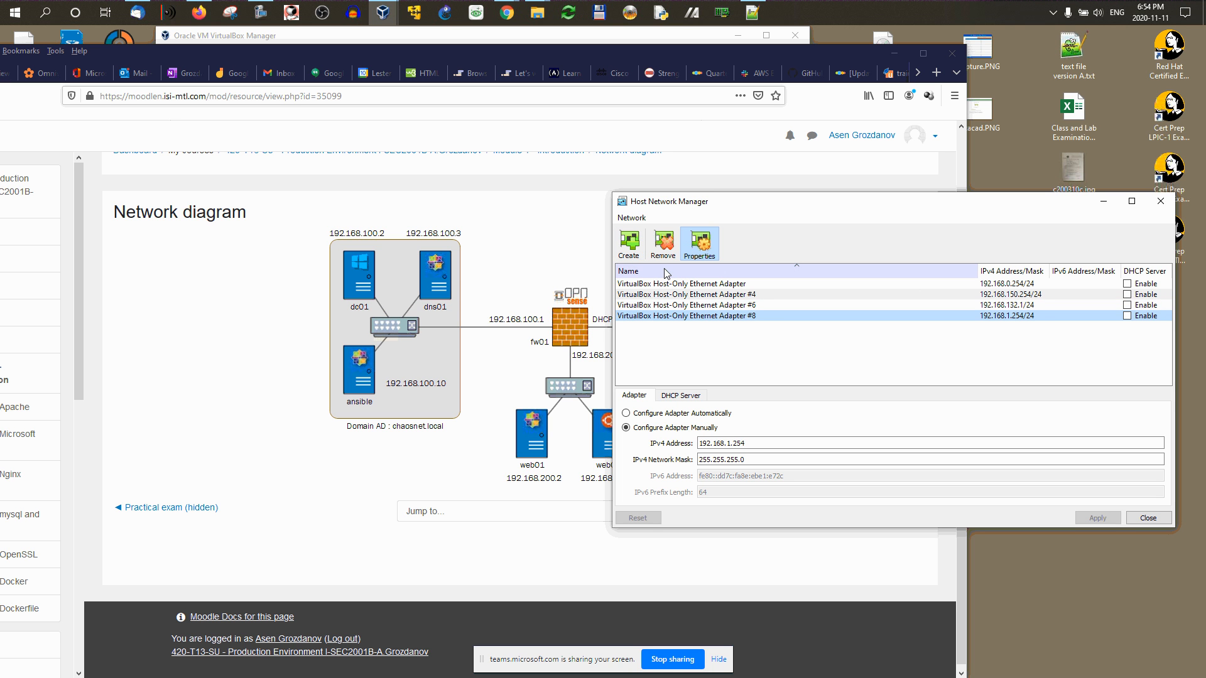
pyautogui.click(630, 257)
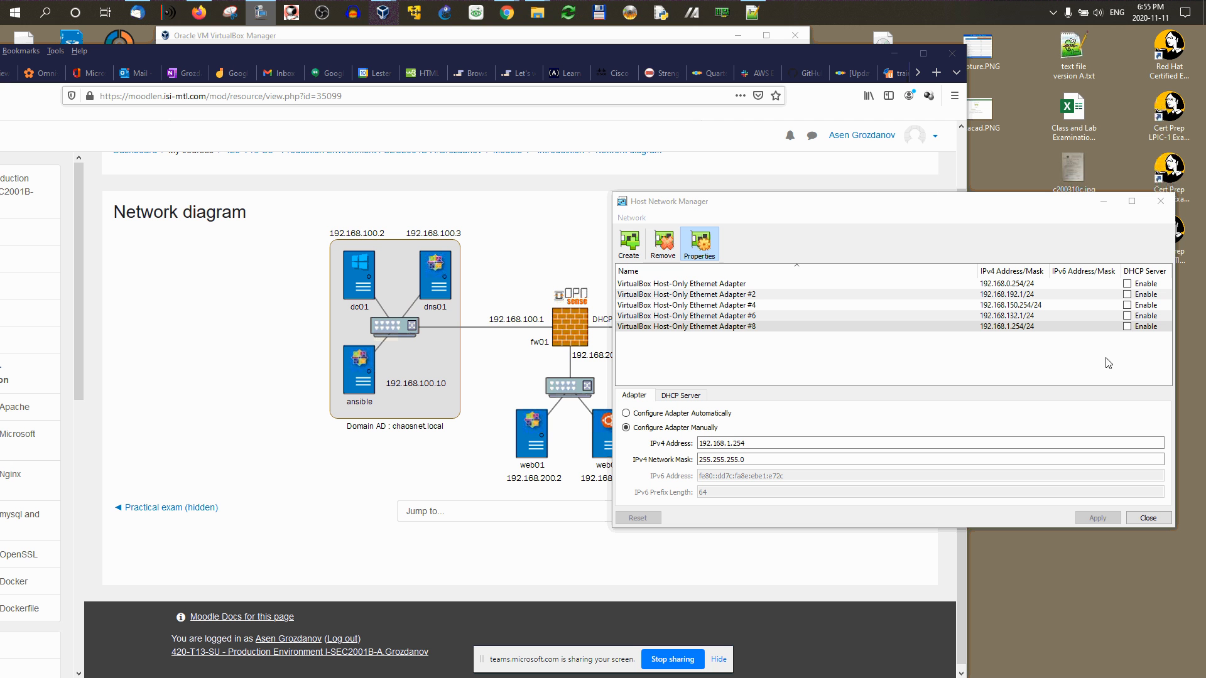
pyautogui.click(865, 326)
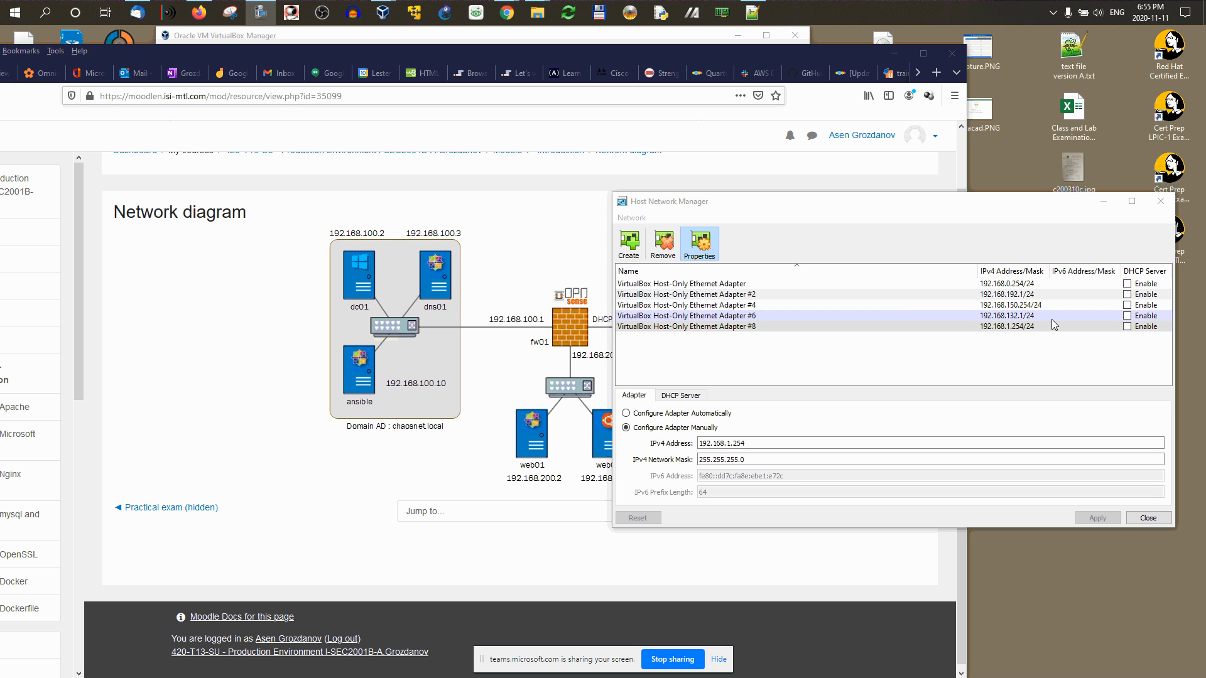
pyautogui.click(1142, 331)
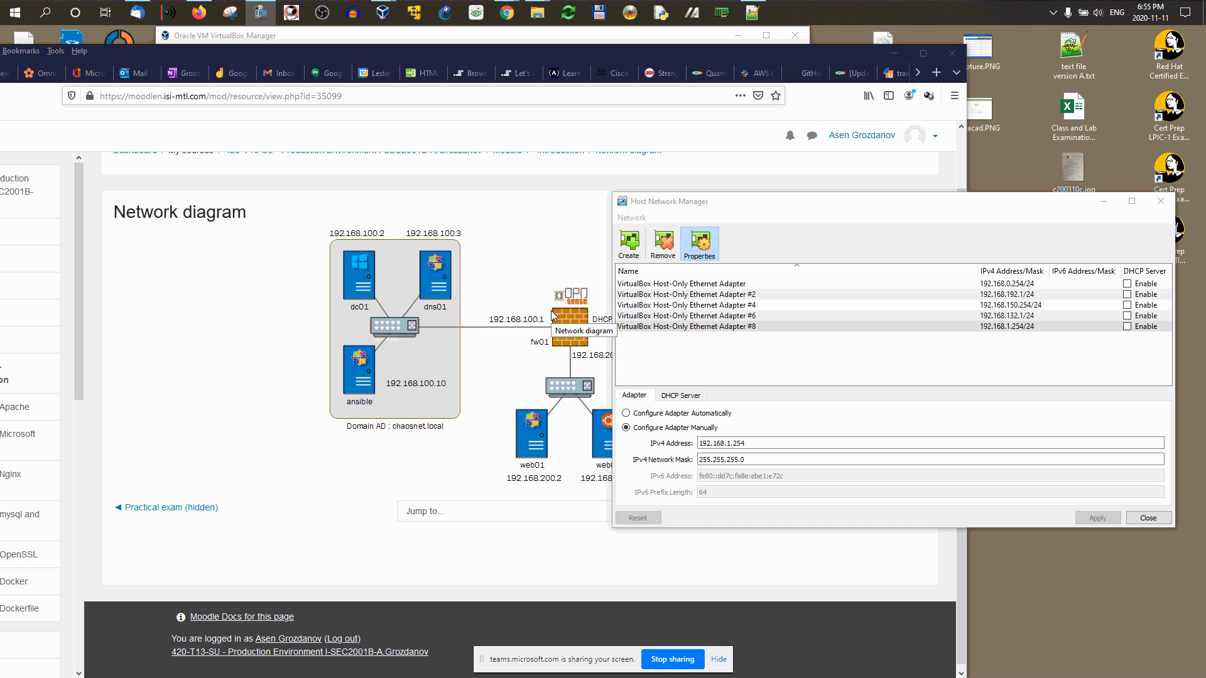
pyautogui.click(1128, 326)
# Step: Change Host-Only Adapter #8's IPv4 address from 192.168.1.254 to 192.168.100.254 and apply it
pyautogui.click(990, 327)
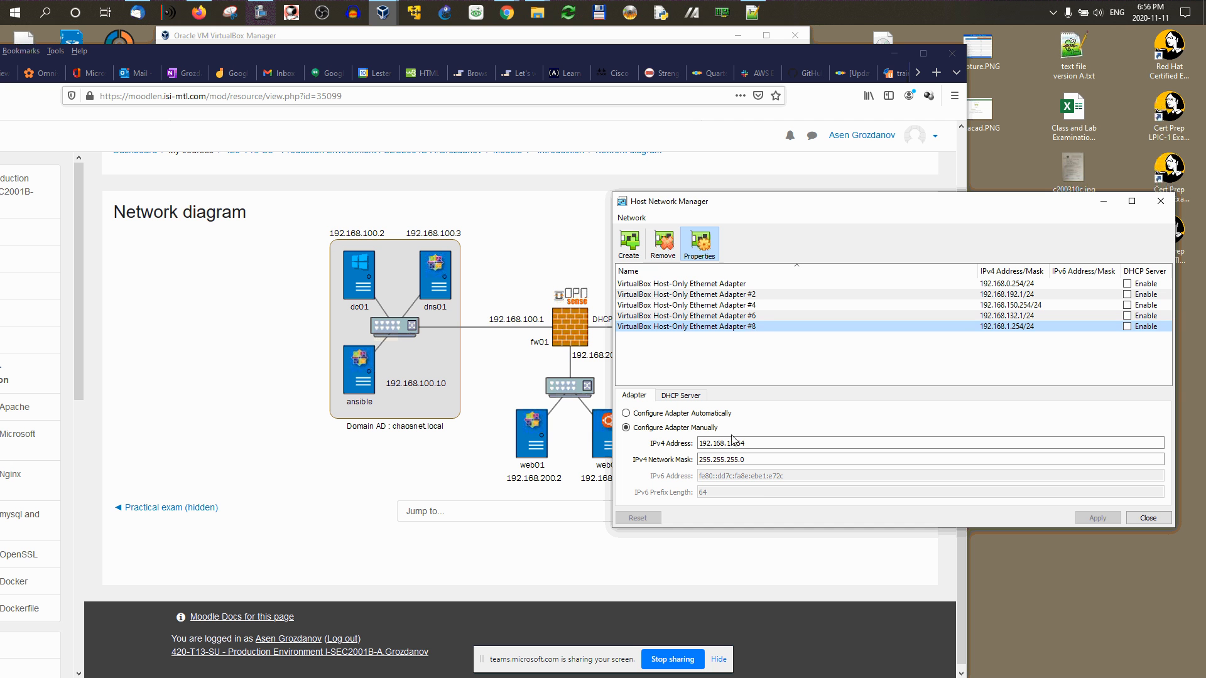
pyautogui.click(731, 443)
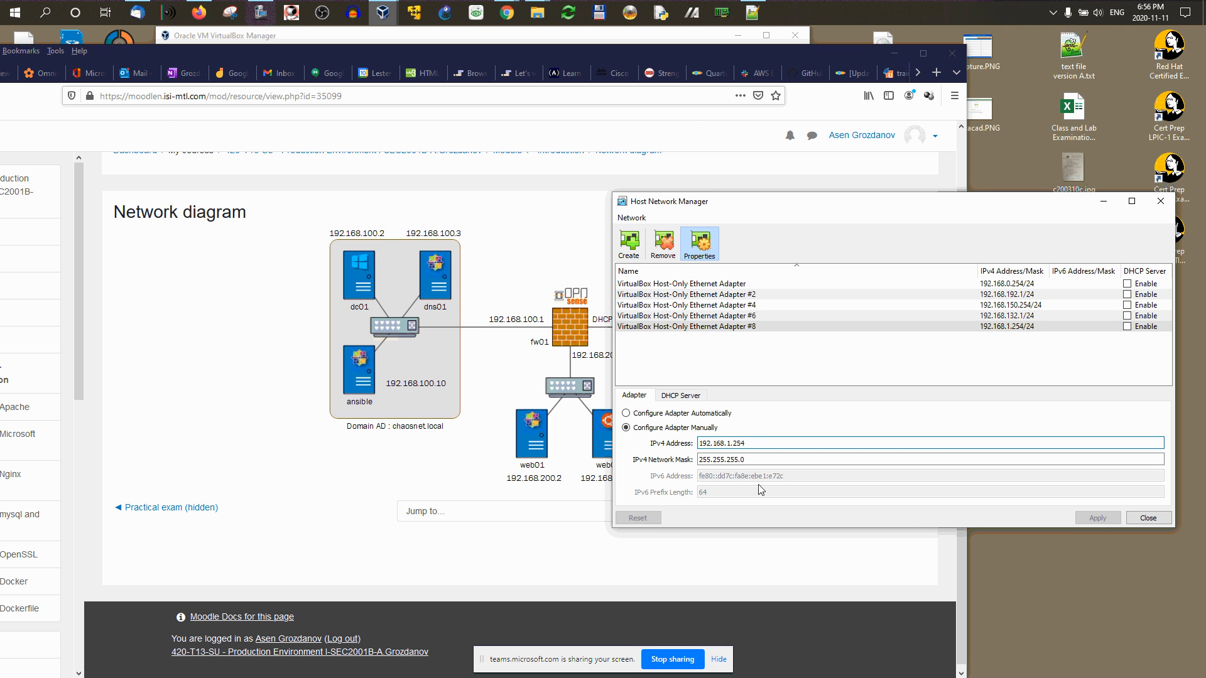
pyautogui.write('00')
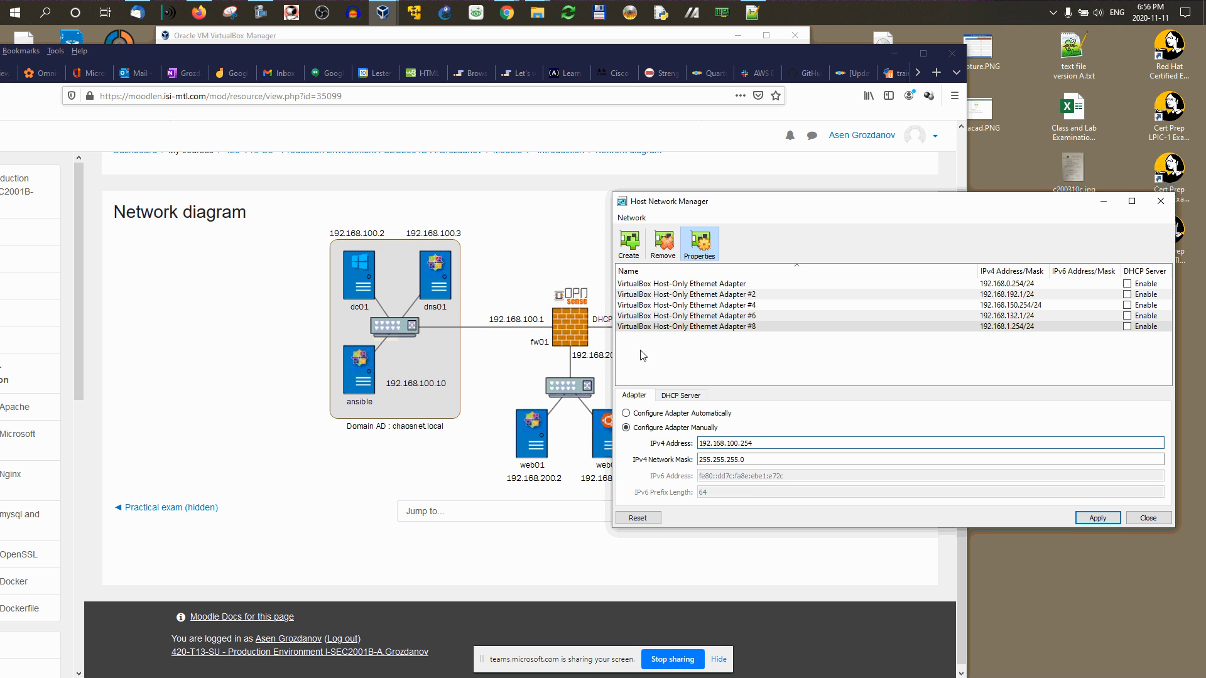
pyautogui.moveTo(751, 443); pyautogui.dragTo(730, 444)
pyautogui.click(1099, 519)
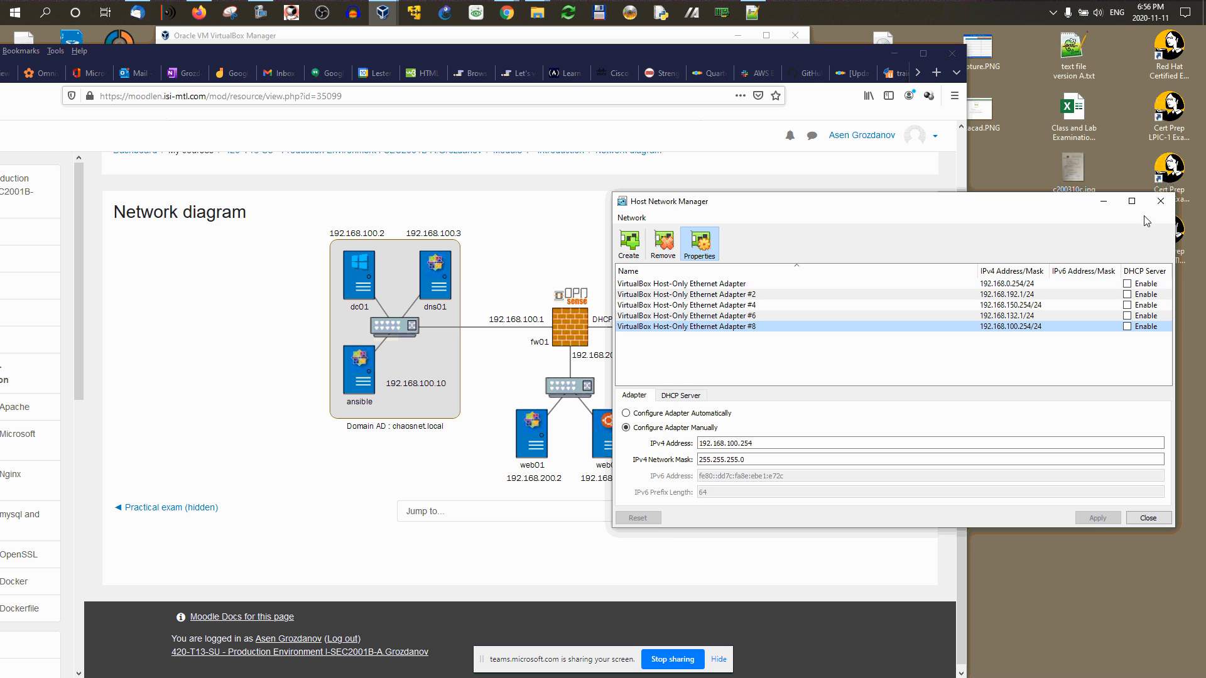
# Step: Close the Host Network Manager and open the opnsense VM's Network settings
pyautogui.click(1161, 201)
pyautogui.click(471, 37)
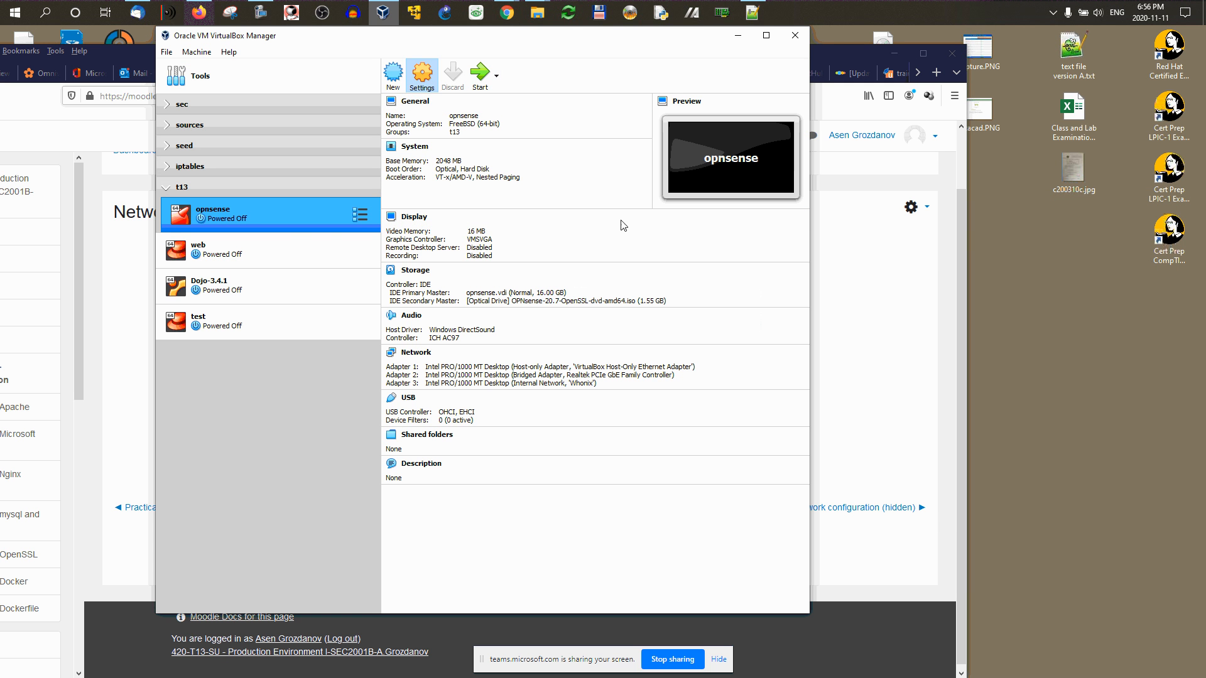
pyautogui.hotkey('ctrl', 's')
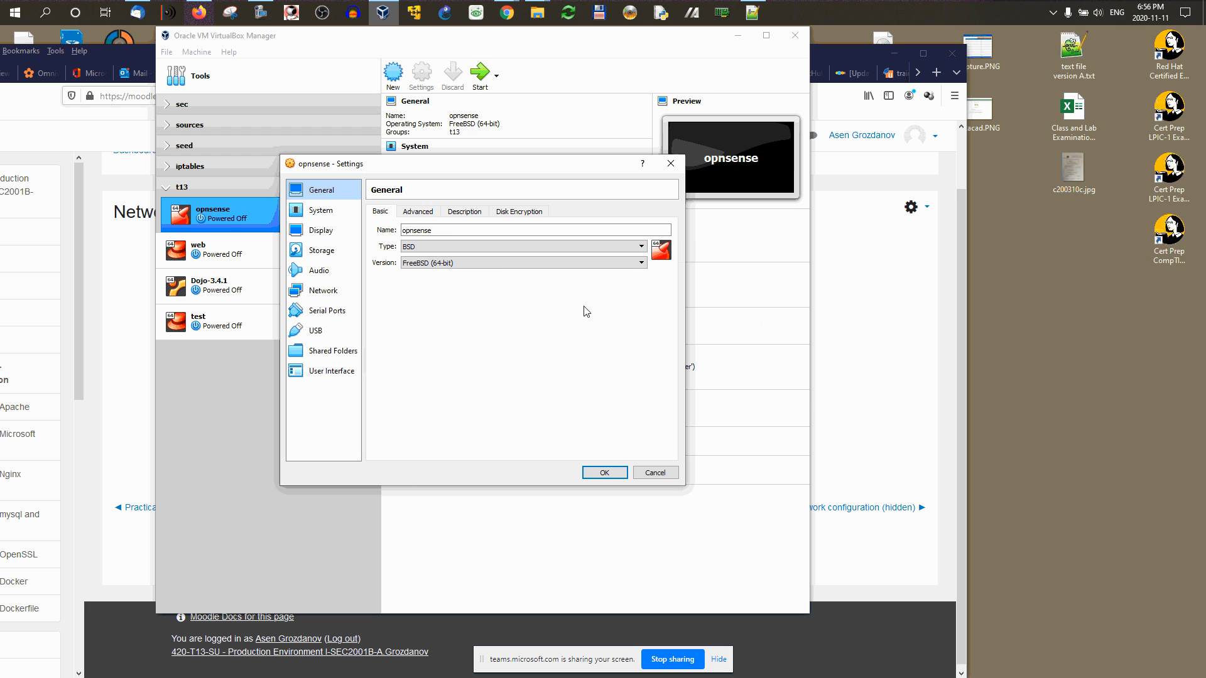
pyautogui.click(332, 295)
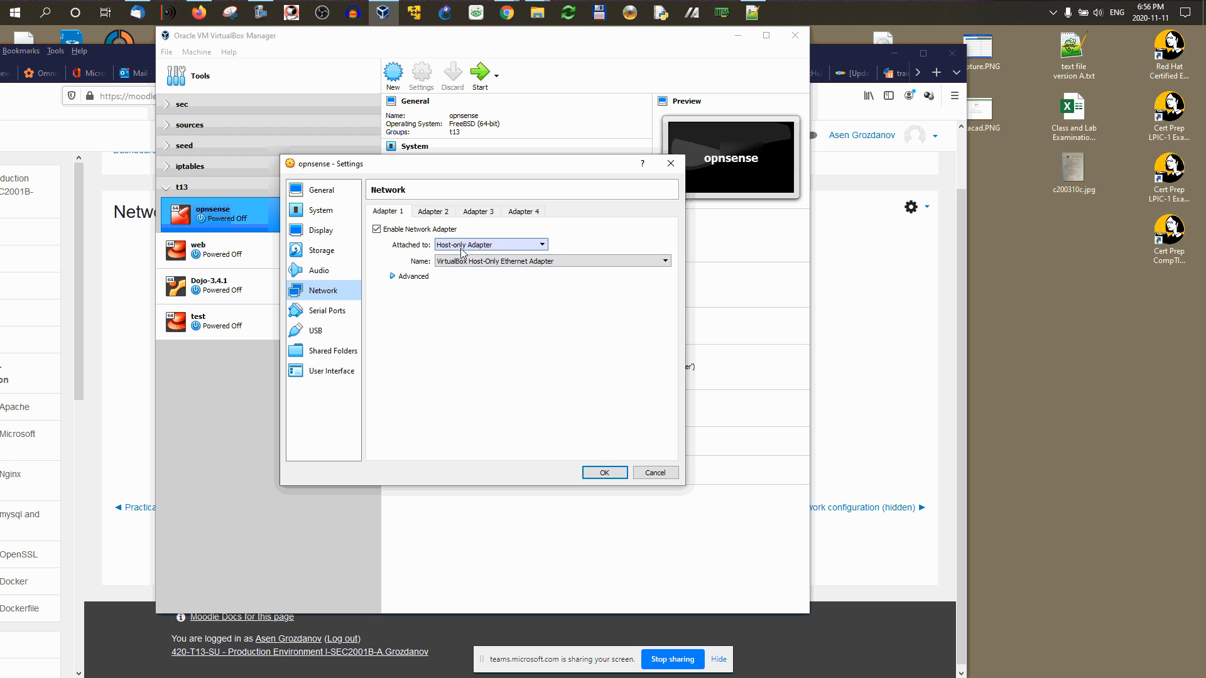
# Step: Attach Adapter 1 as host-only to VirtualBox Host-Only Ethernet Adapter #8
pyautogui.click(543, 246)
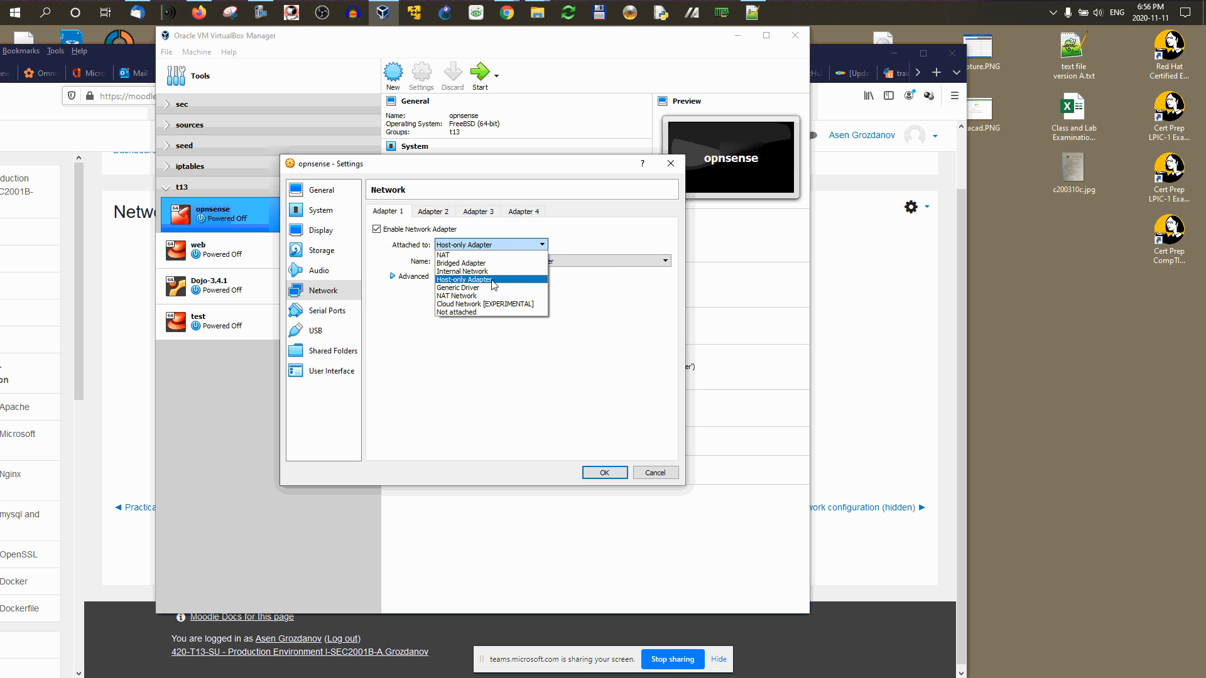
pyautogui.click(521, 280)
pyautogui.click(541, 262)
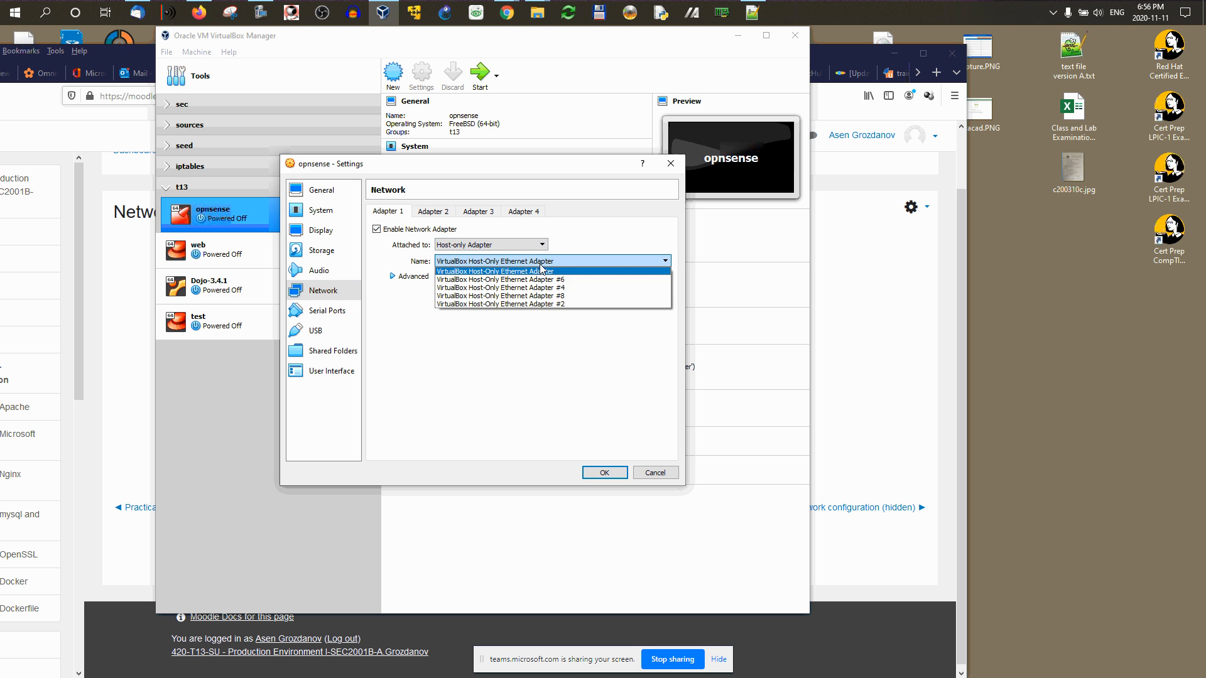
pyautogui.click(548, 297)
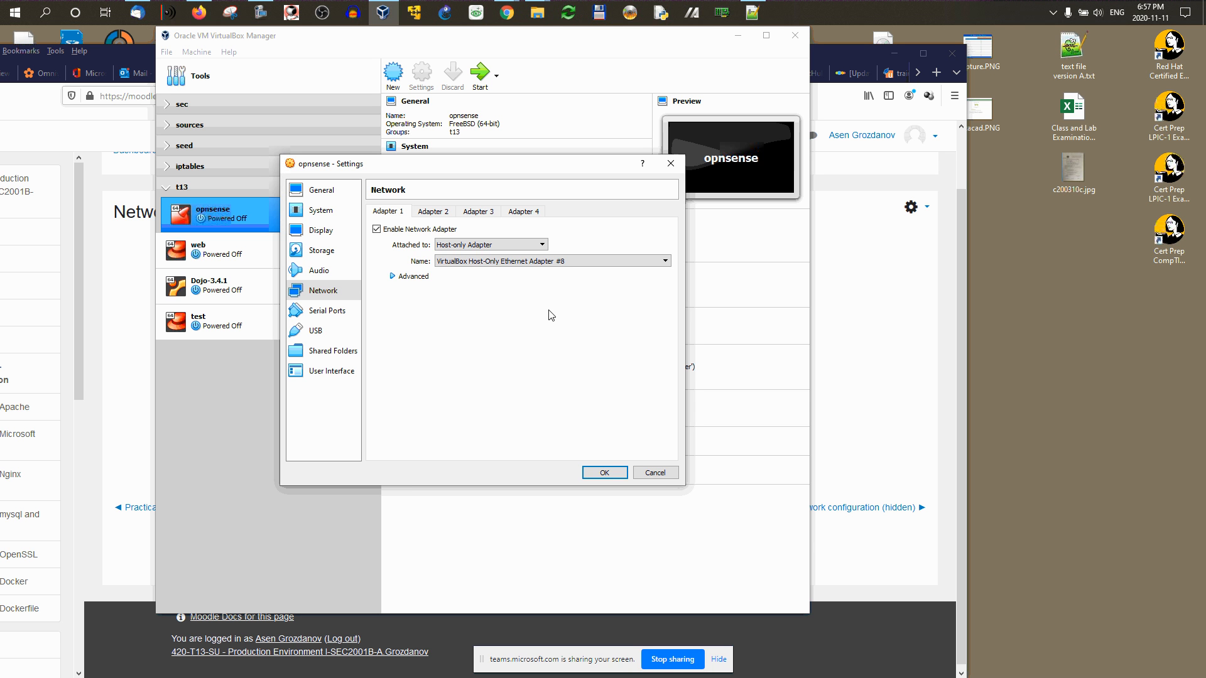
# Step: Rename Adapter 3's internal network from Whonix to lan and save the settings
pyautogui.click(493, 213)
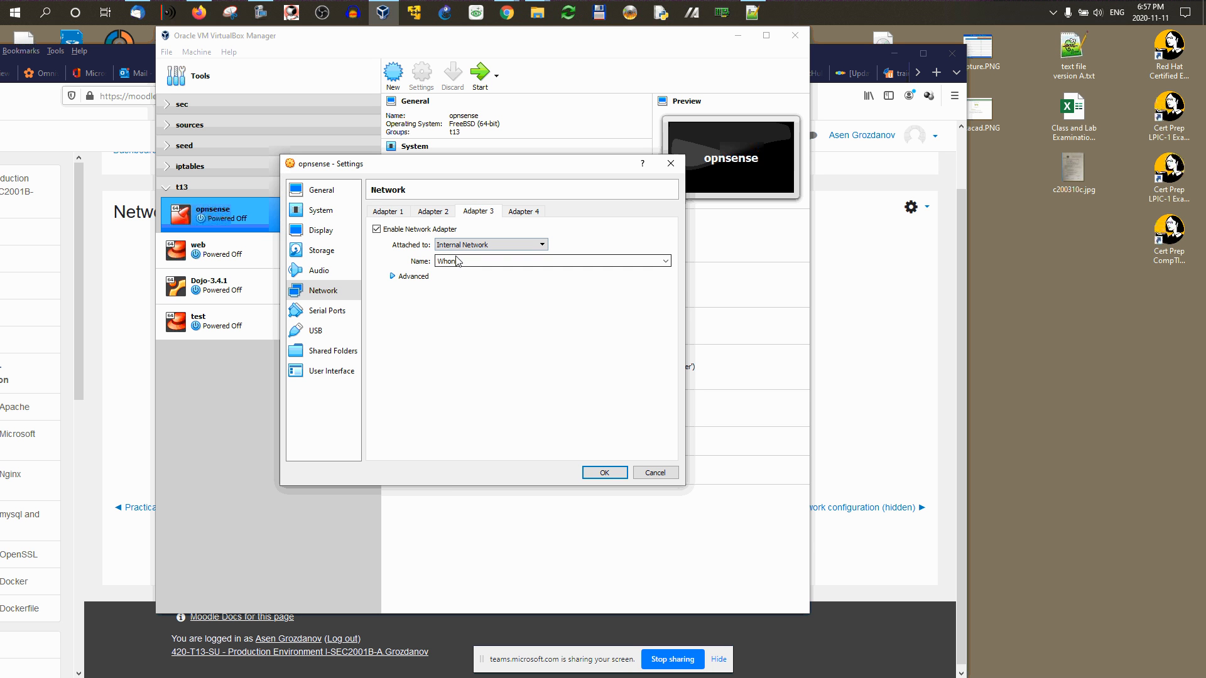
pyautogui.click(666, 261)
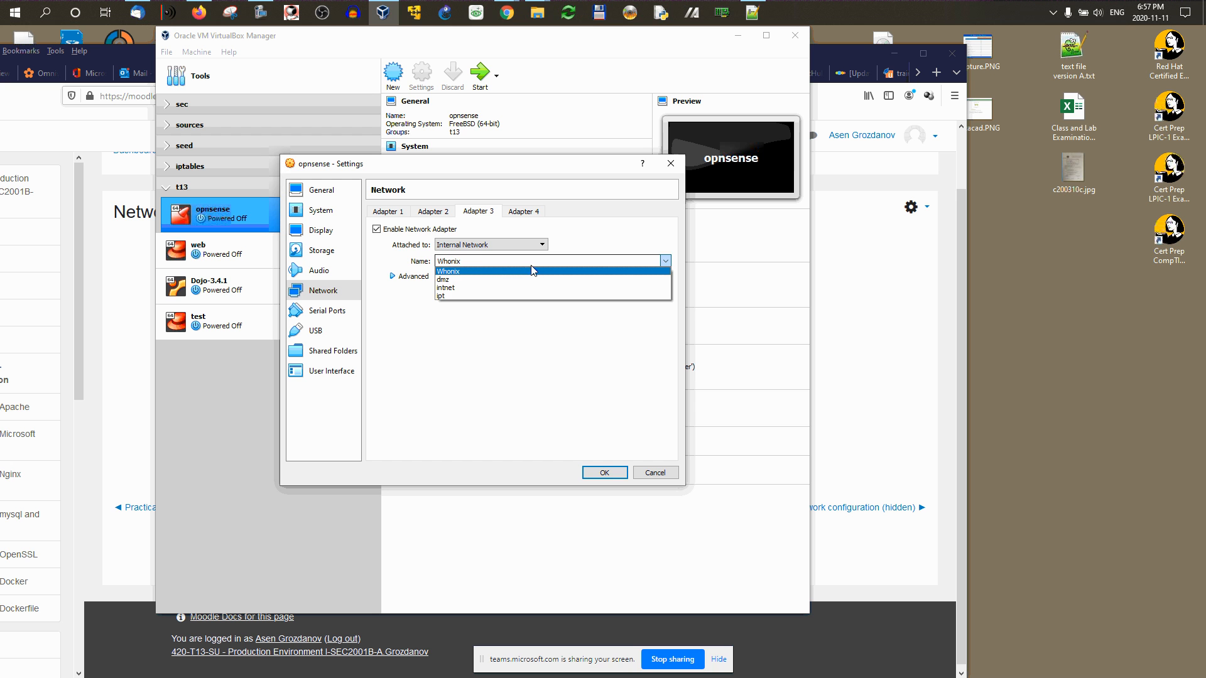
pyautogui.click(479, 258)
pyautogui.doubleClick(480, 259)
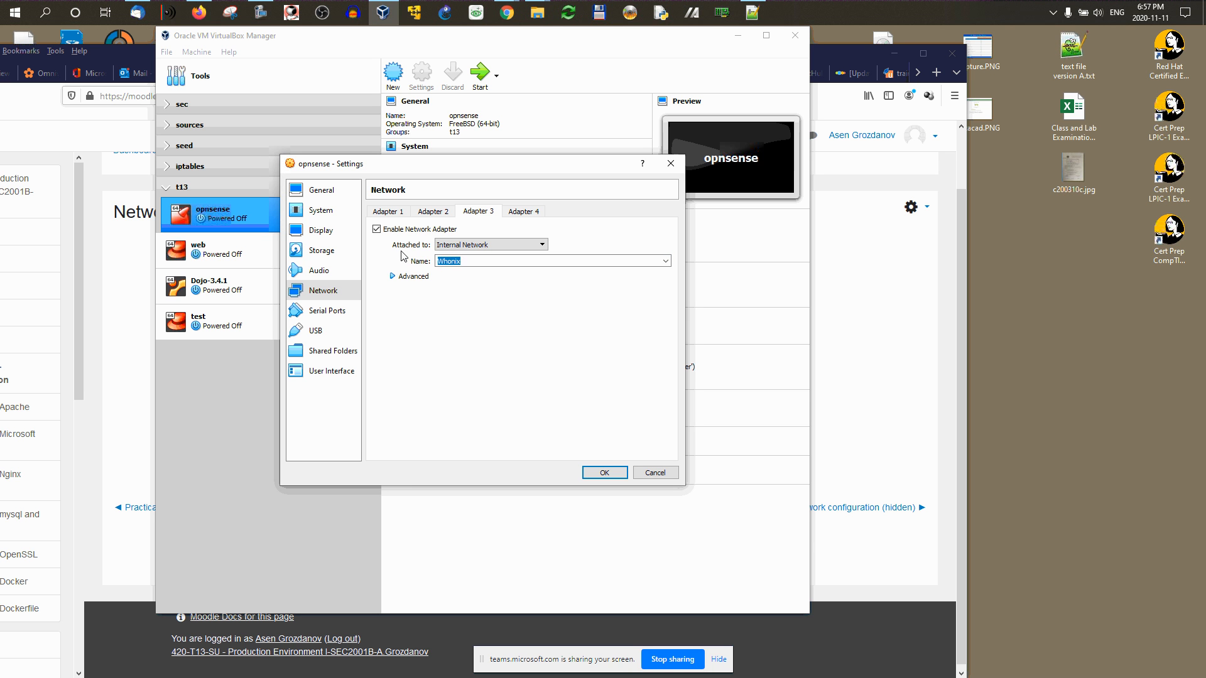
pyautogui.write('lan')
pyautogui.click(605, 473)
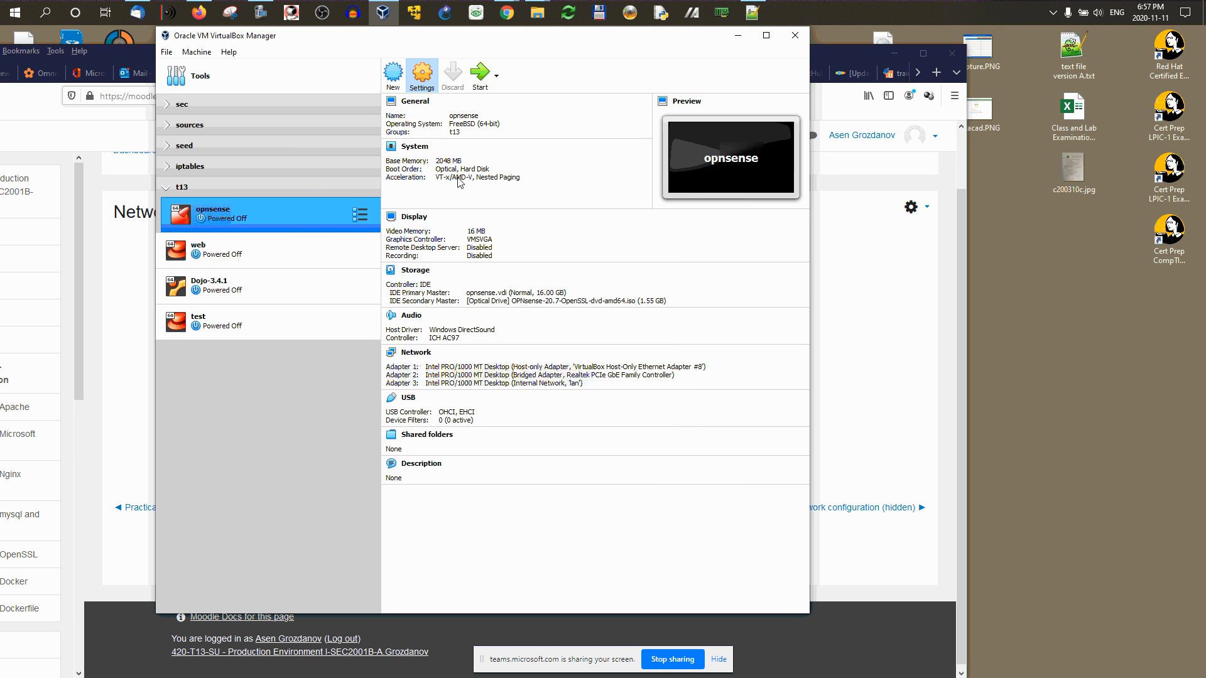
# Step: Reopen the network settings and switch Adapter 3 to the dmz internal network
pyautogui.hotkey('ctrl', 's')
pyautogui.click(324, 292)
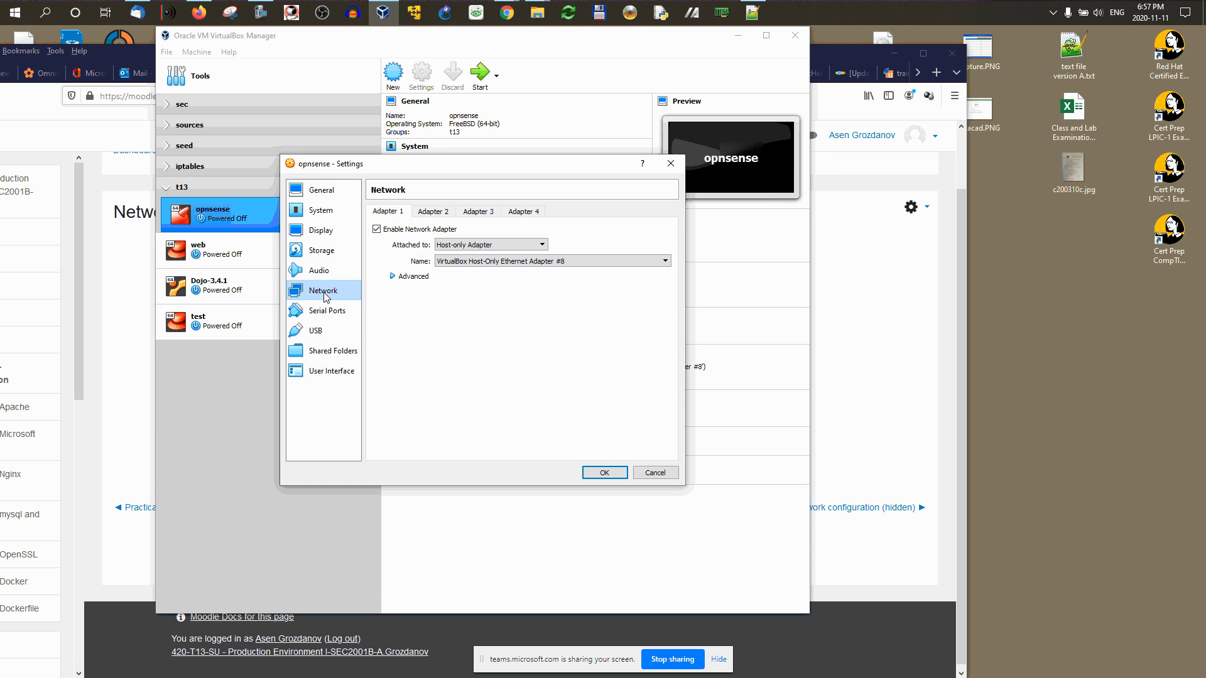
pyautogui.click(483, 215)
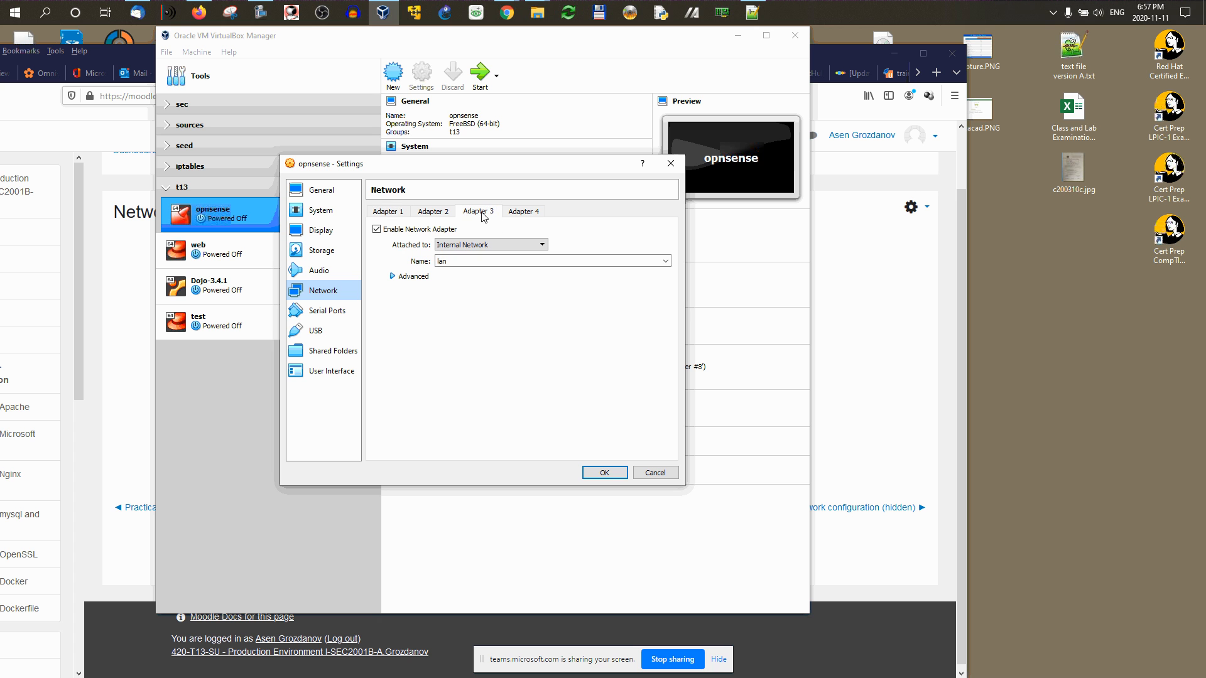
pyautogui.click(490, 260)
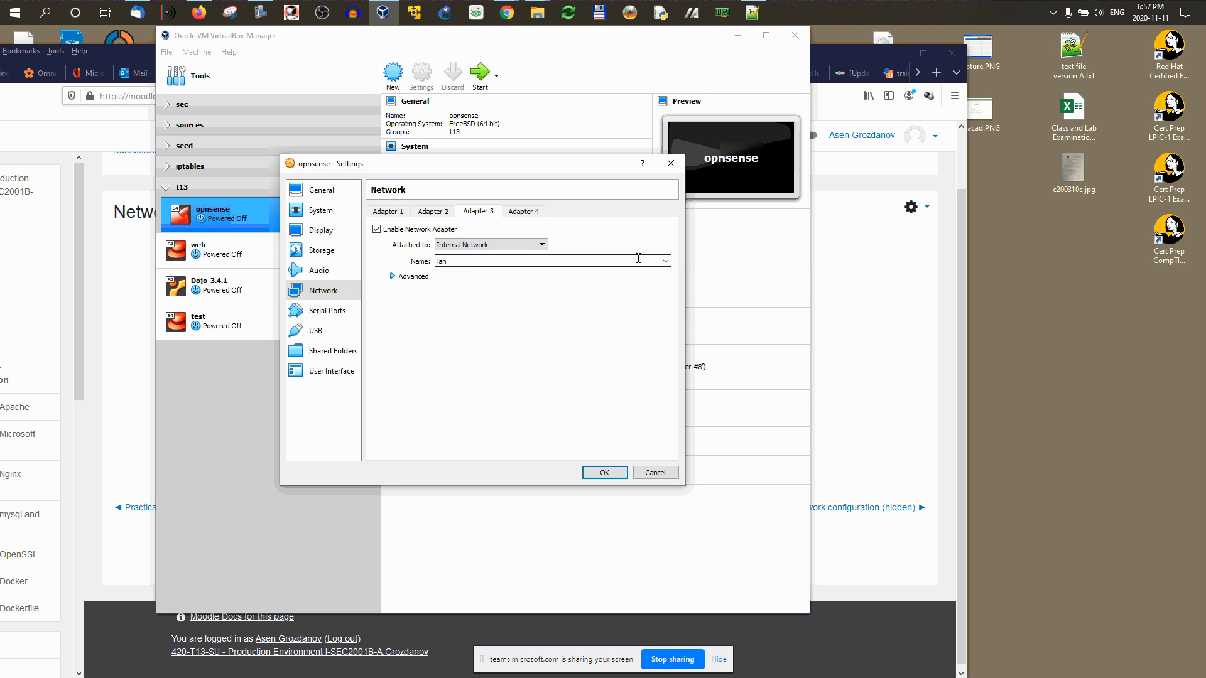
pyautogui.click(665, 260)
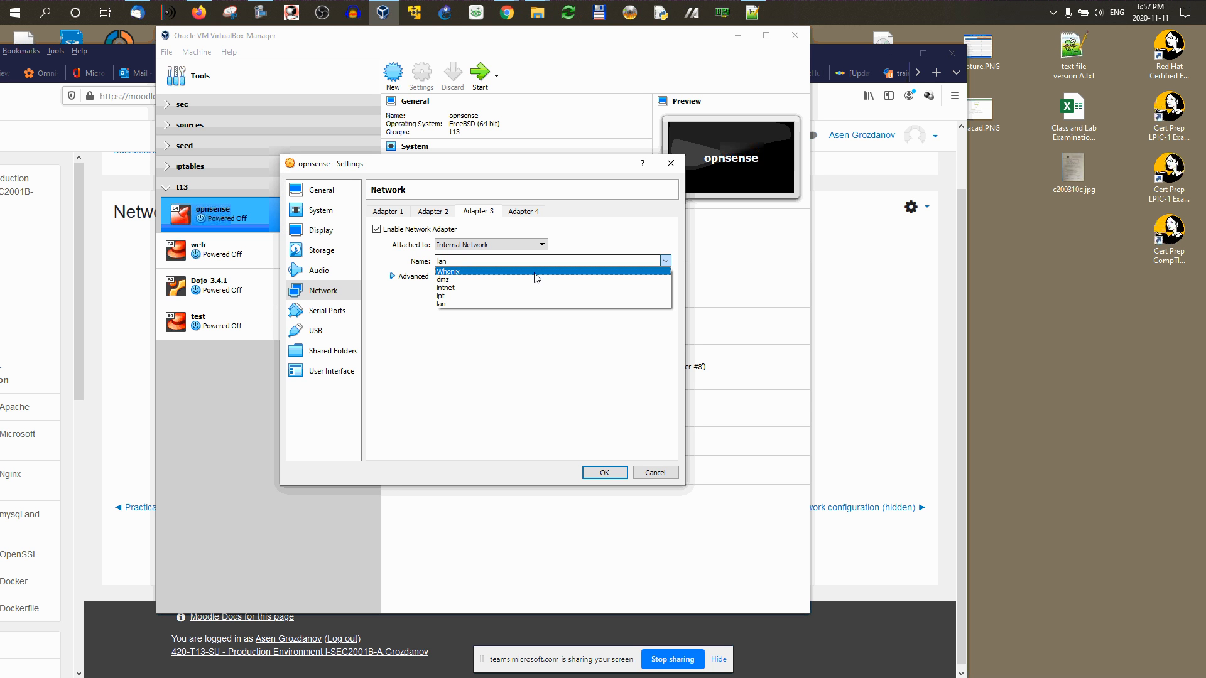
pyautogui.click(474, 281)
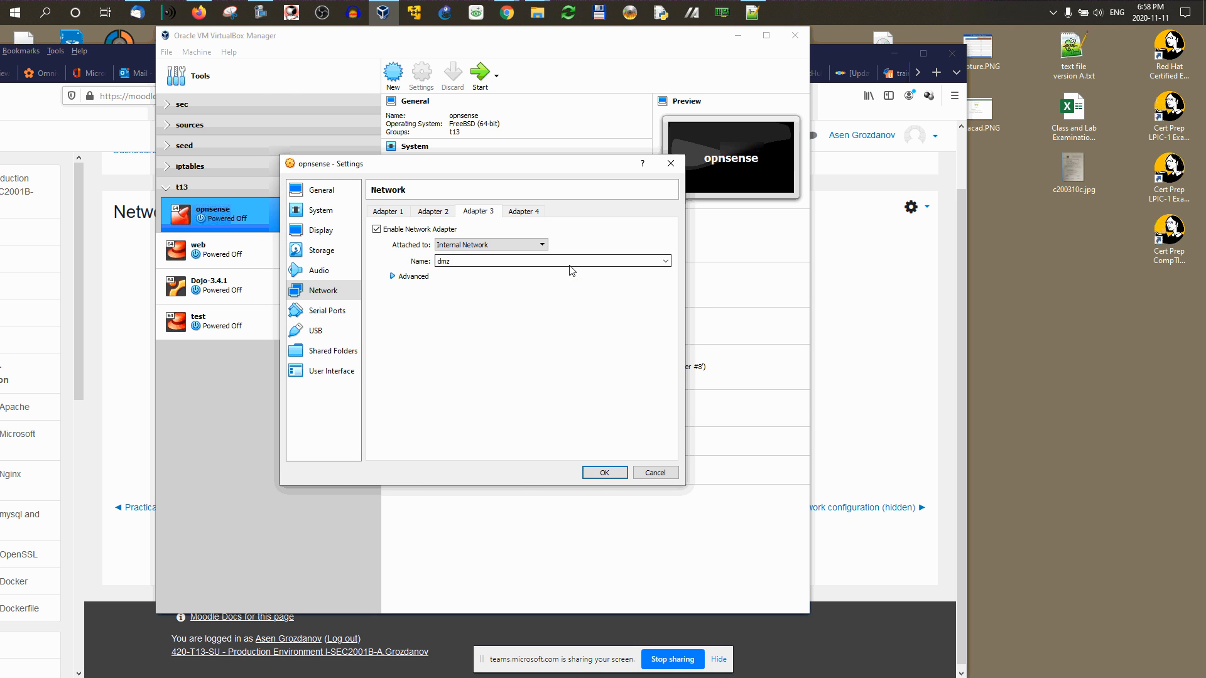
pyautogui.click(134, 280)
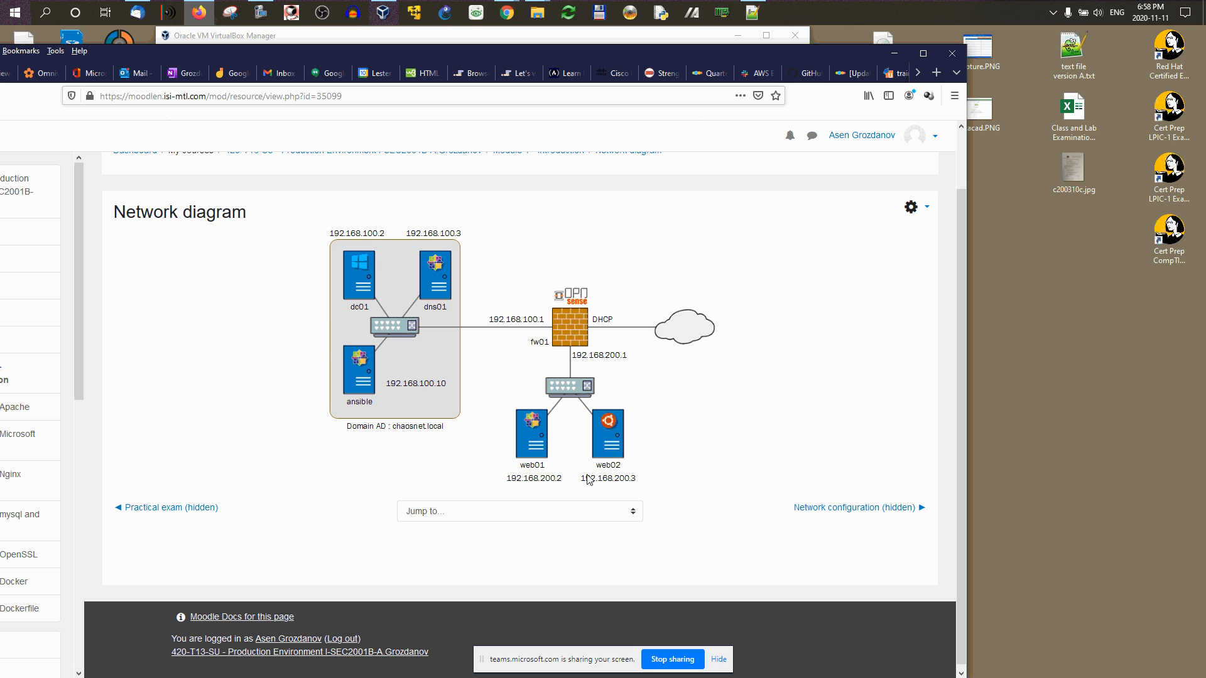
pyautogui.click(657, 38)
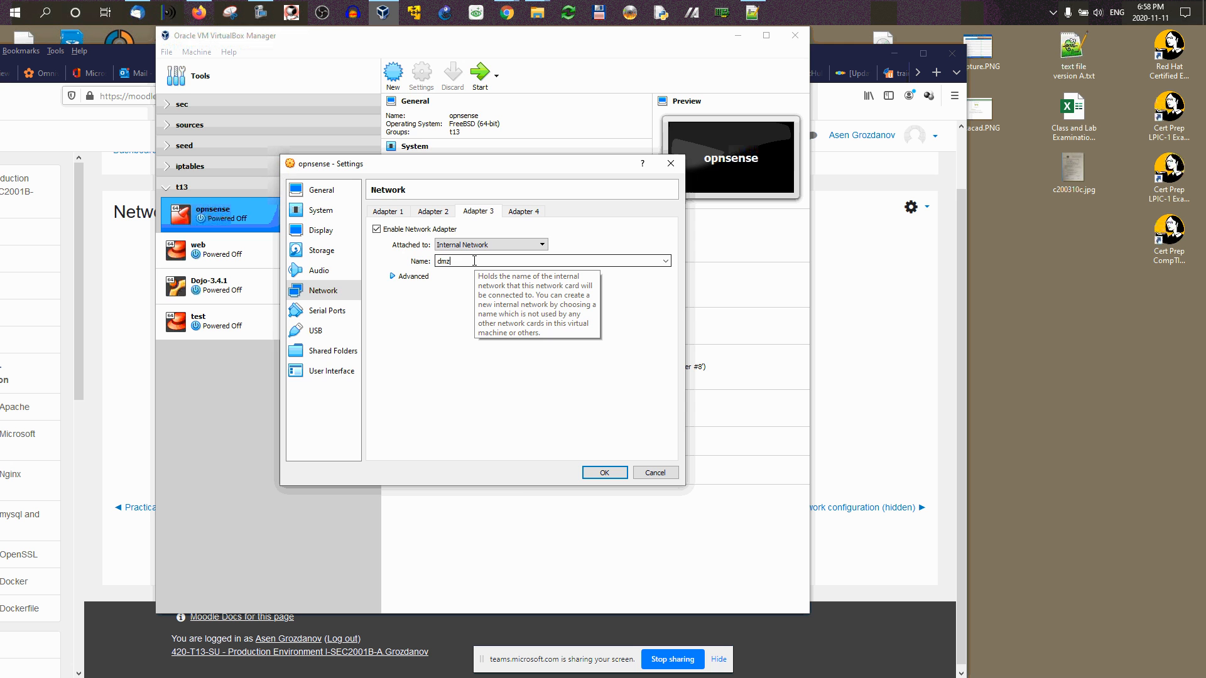
pyautogui.click(840, 320)
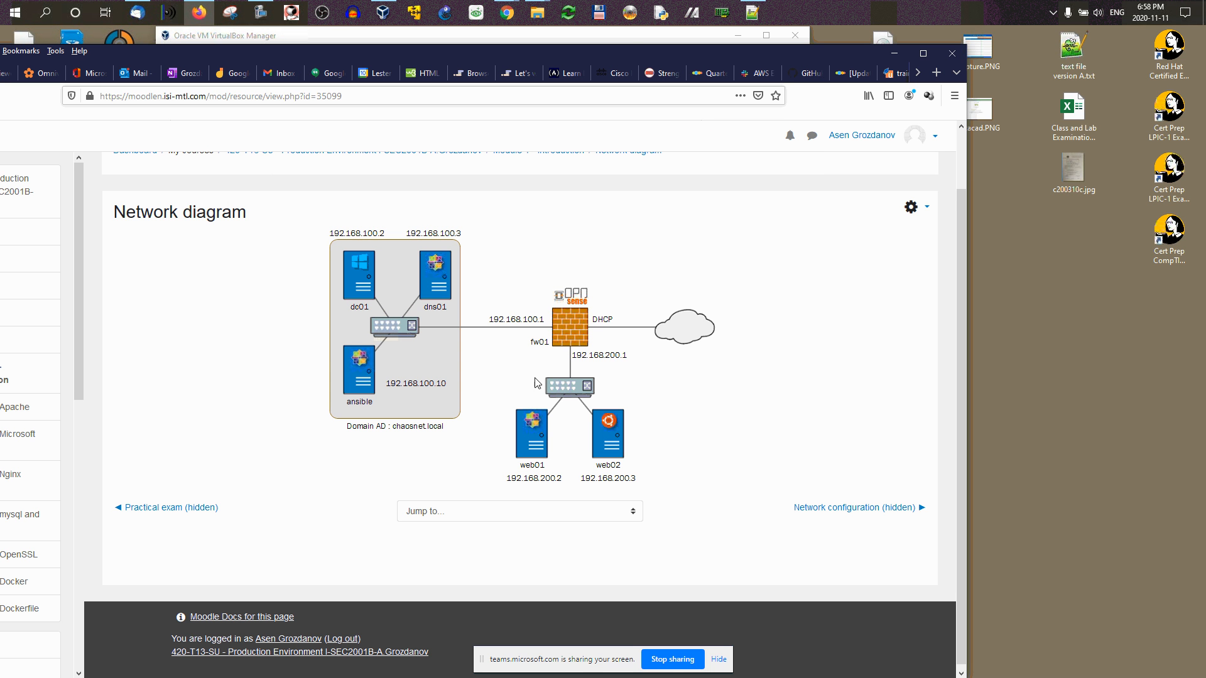
pyautogui.click(628, 36)
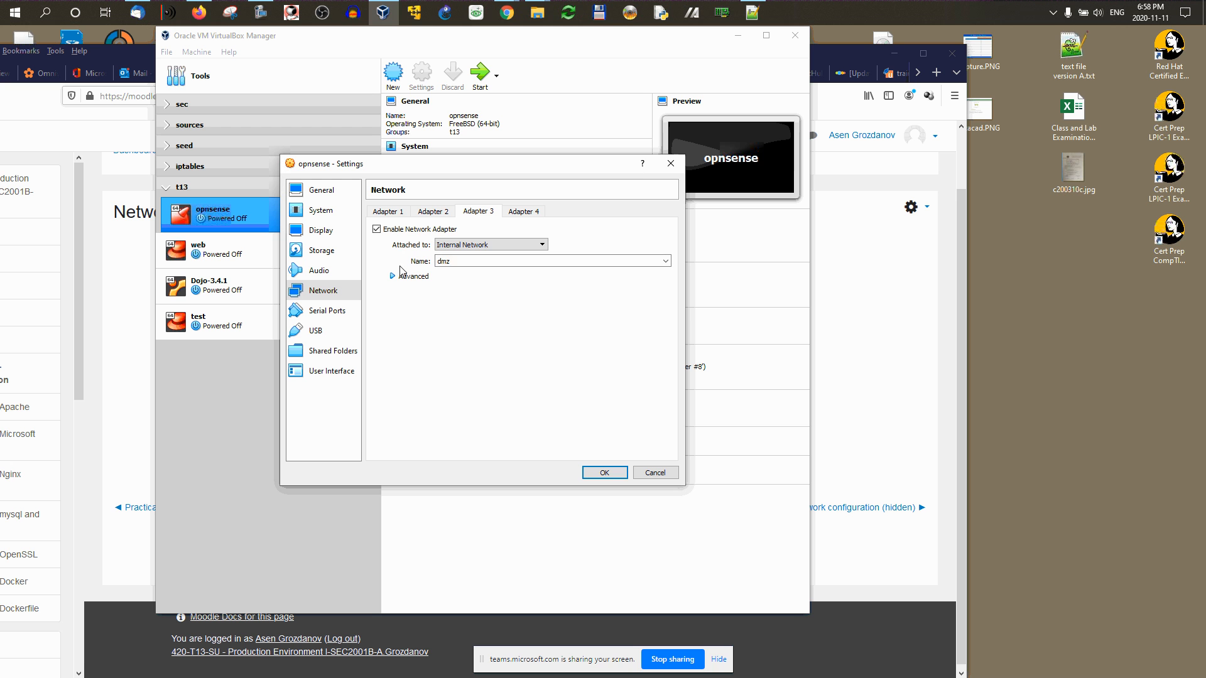
# Step: Review Adapters 2 and 1, then save Adapter 3 on the dmz internal network
pyautogui.click(431, 214)
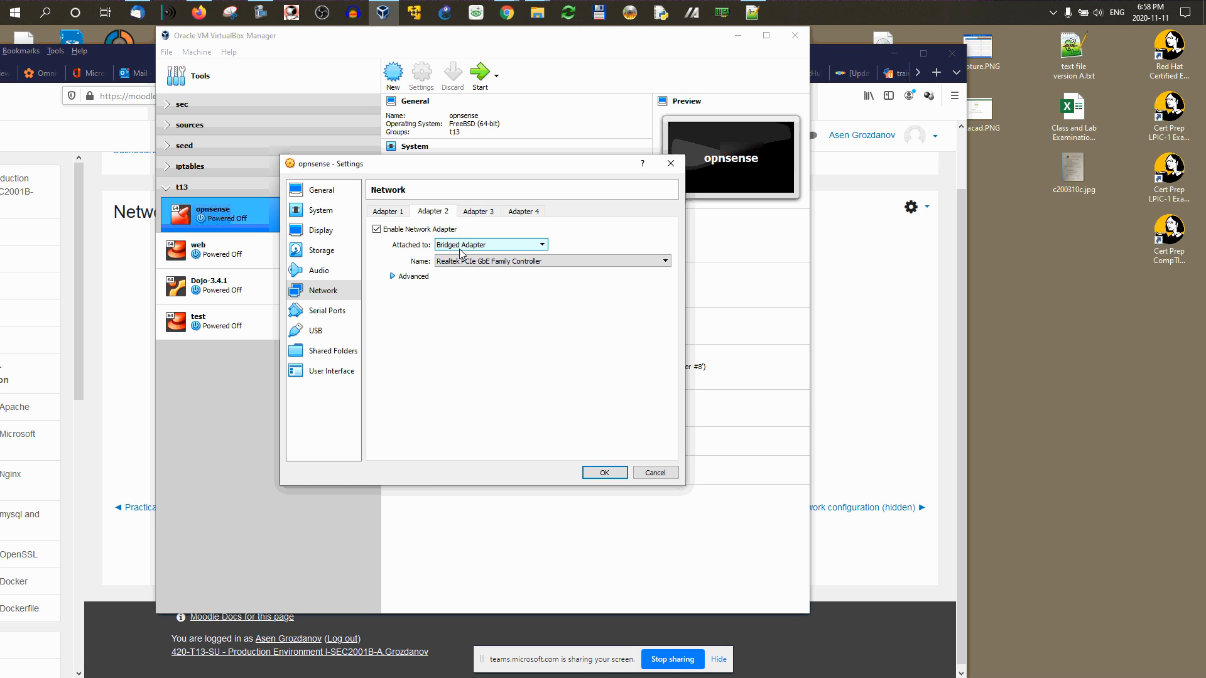
pyautogui.click(393, 213)
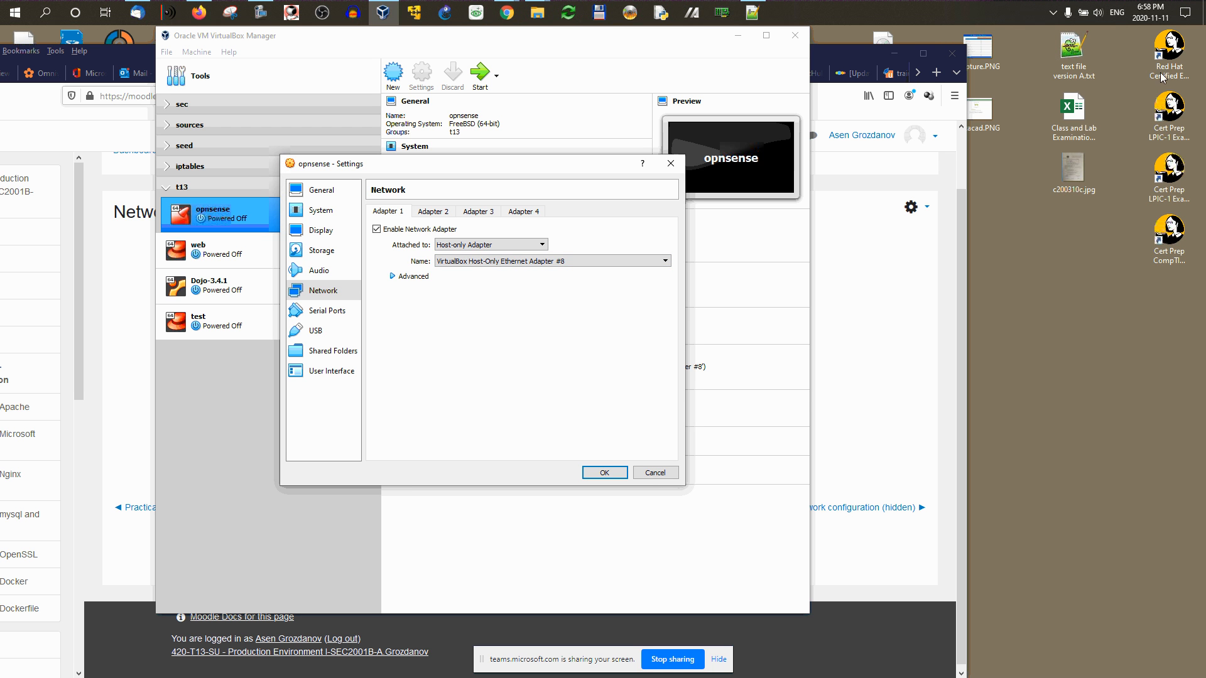
pyautogui.click(478, 211)
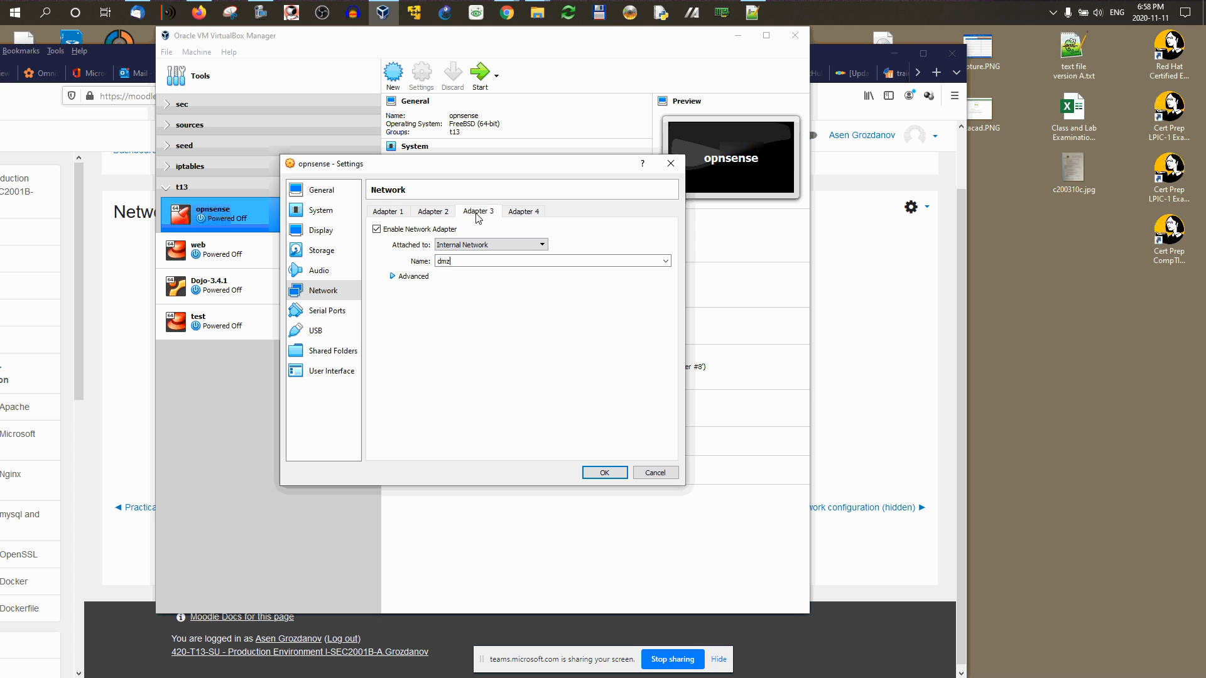
pyautogui.doubleClick(467, 264)
pyautogui.click(604, 473)
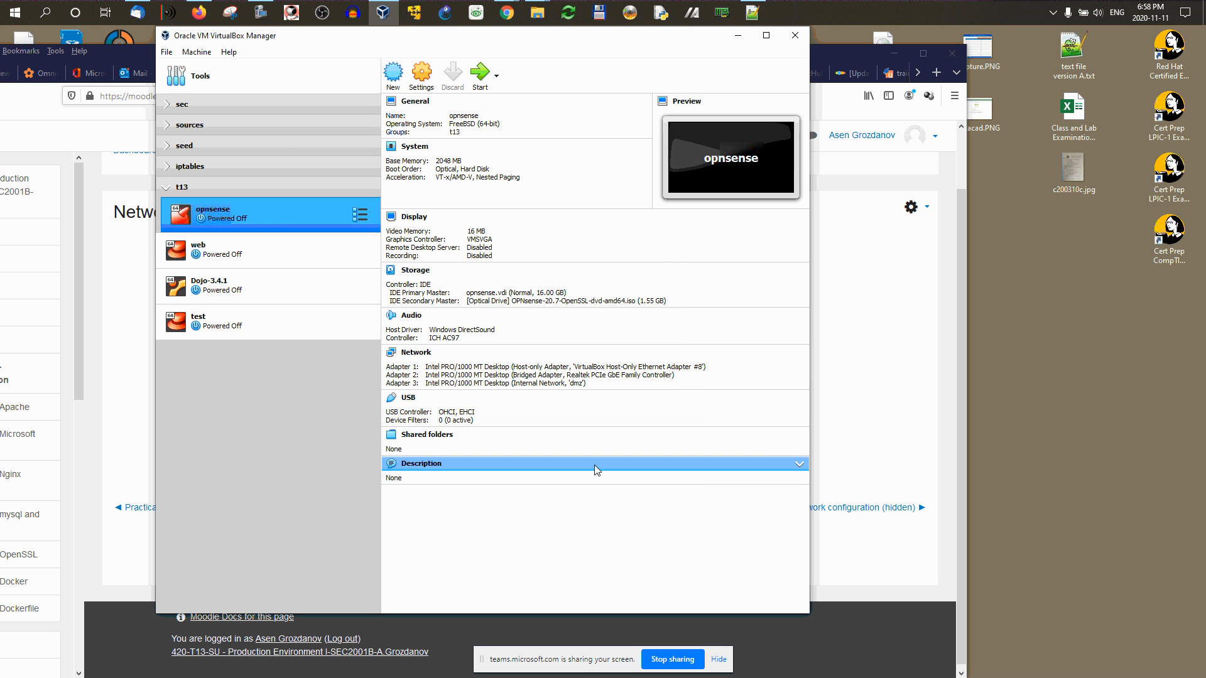
# Step: Start the opnsense VM and reposition its console window while OPNsense boots
pyautogui.click(481, 74)
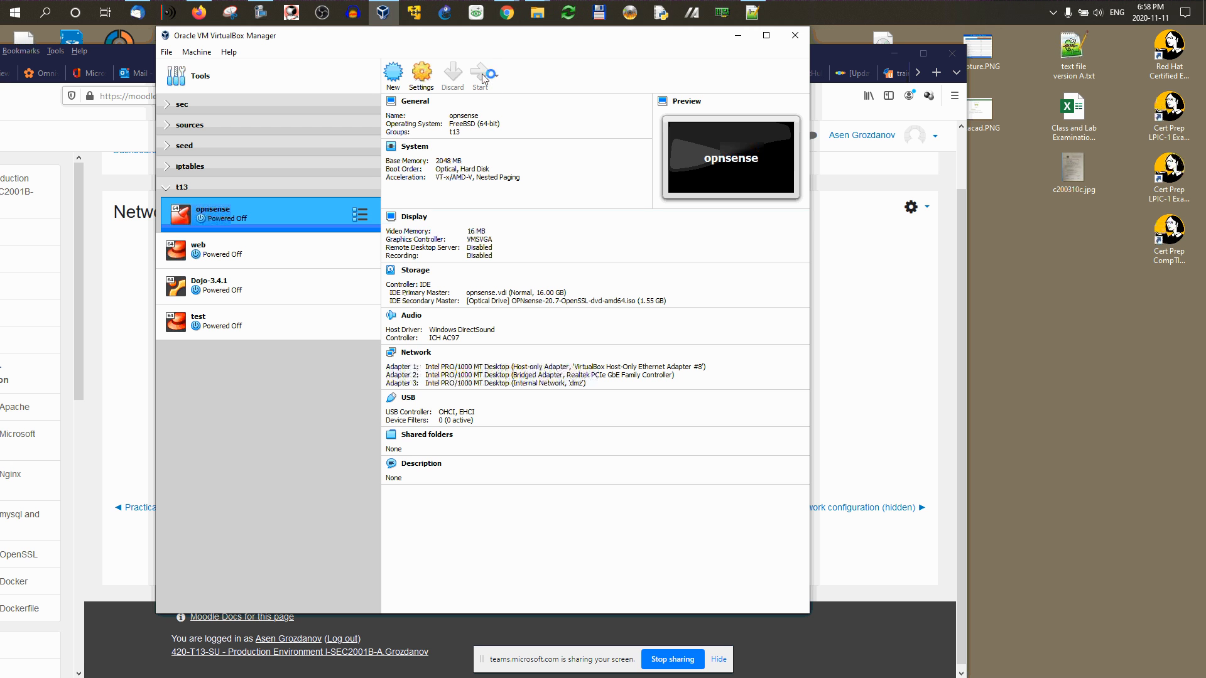
pyautogui.click(895, 53)
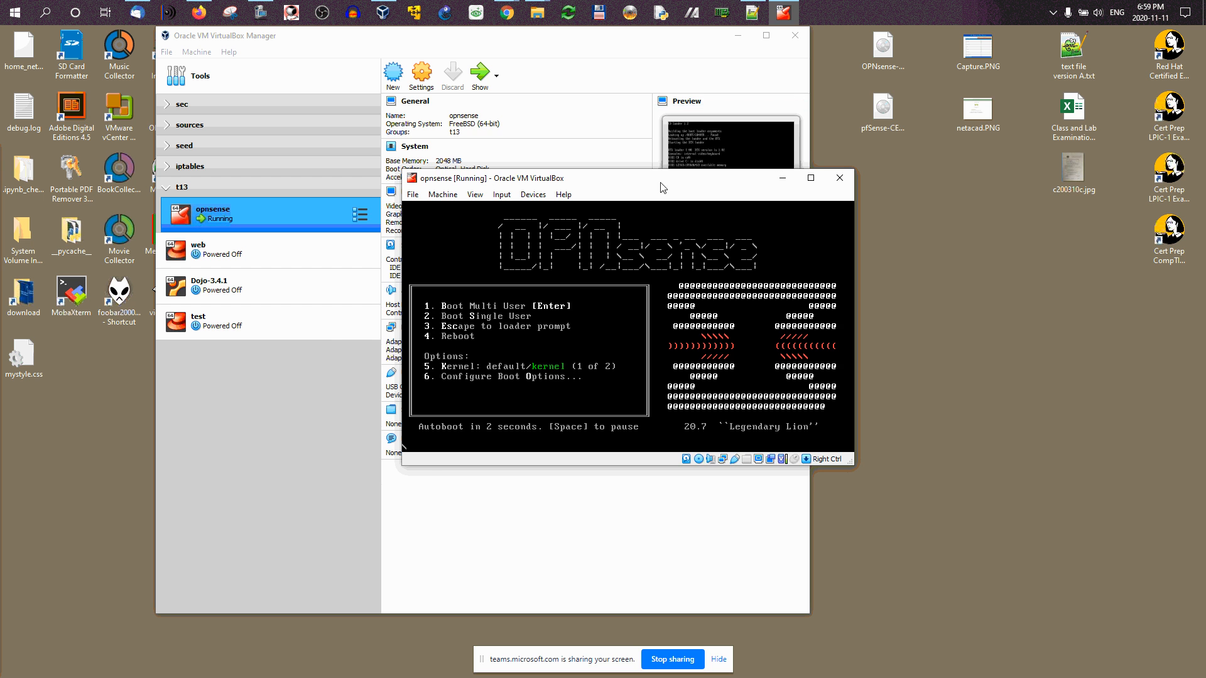
pyautogui.moveTo(662, 187); pyautogui.dragTo(839, 118)
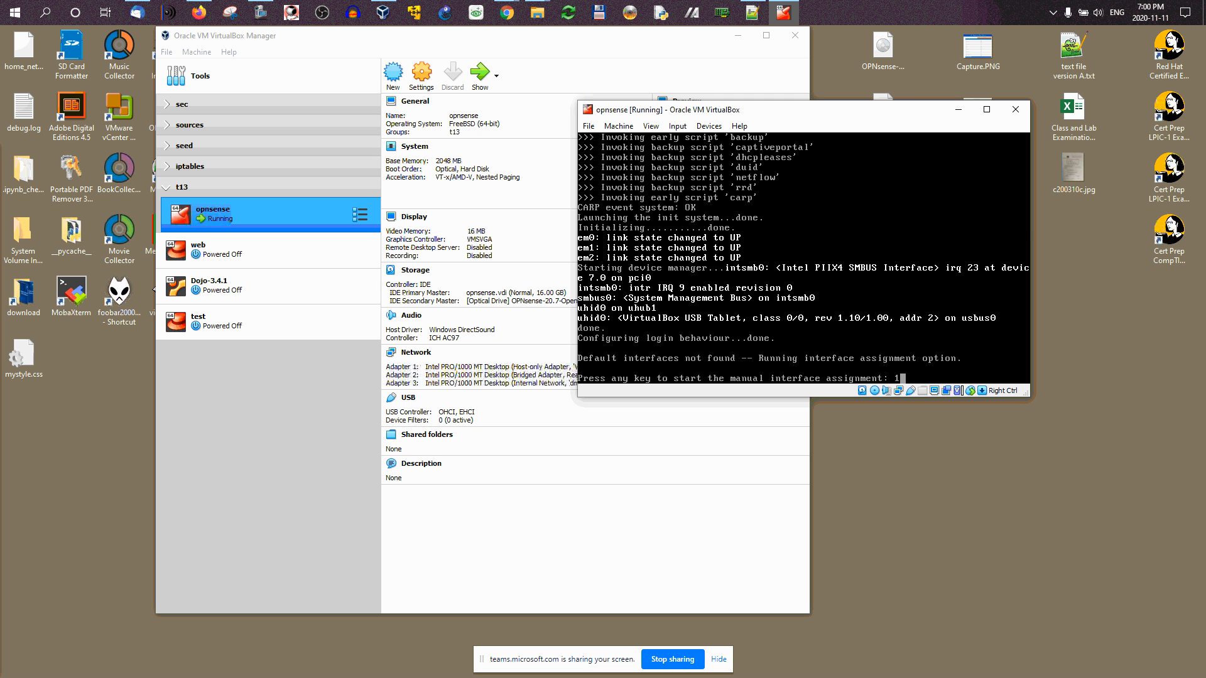
# Step: Answer the interface assignment prompt and let OPNsense boot to login with LAN 192.168.1.1/24
pyautogui.press('Return')
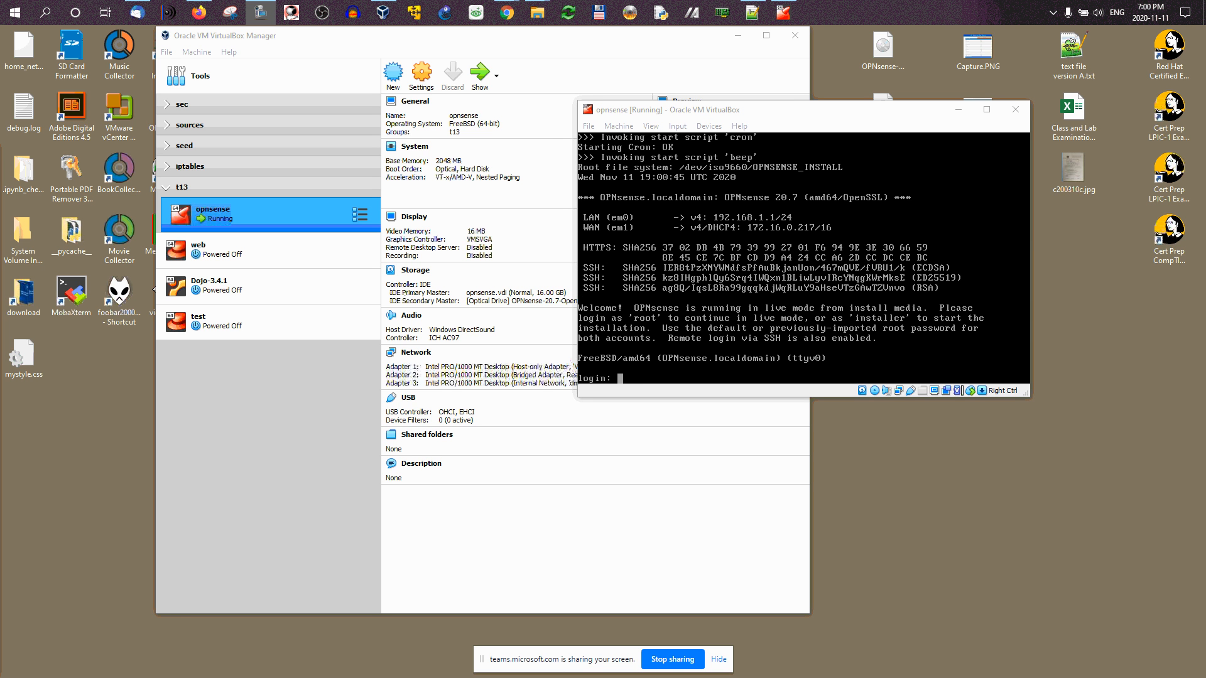
pyautogui.moveTo(802, 116); pyautogui.dragTo(825, 123)
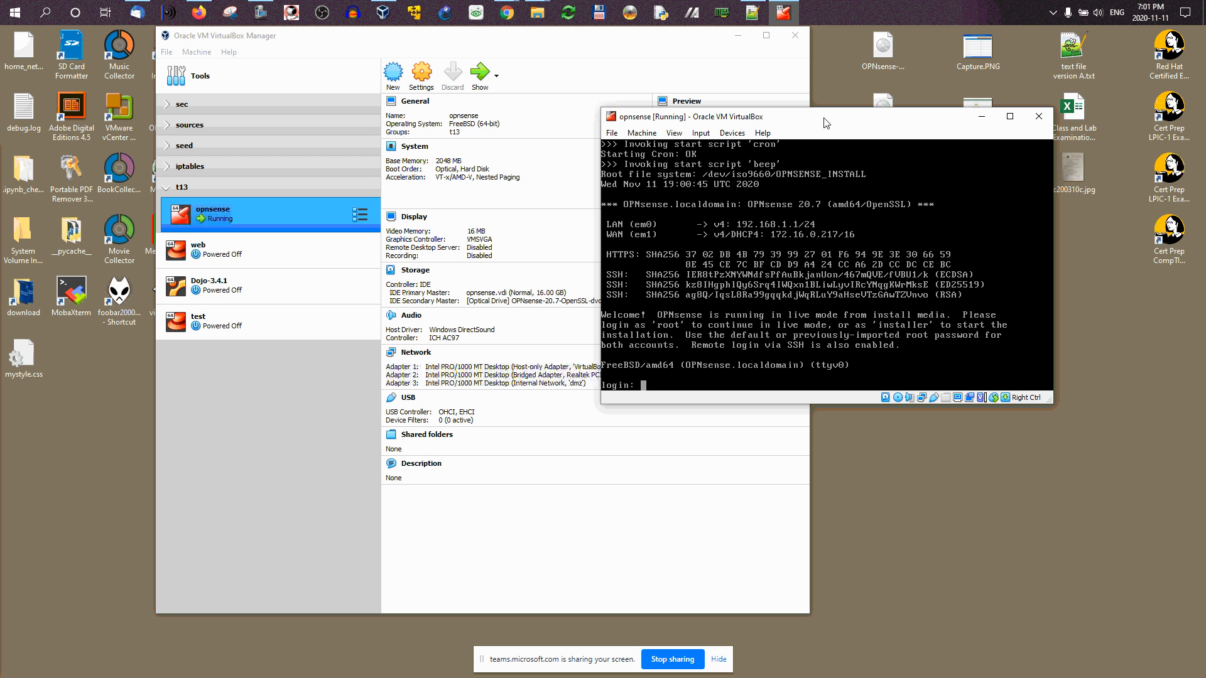
# Step: Log into the OPNsense console as root, retrying after two rejected password attempts
pyautogui.write('root')
pyautogui.press('Return')
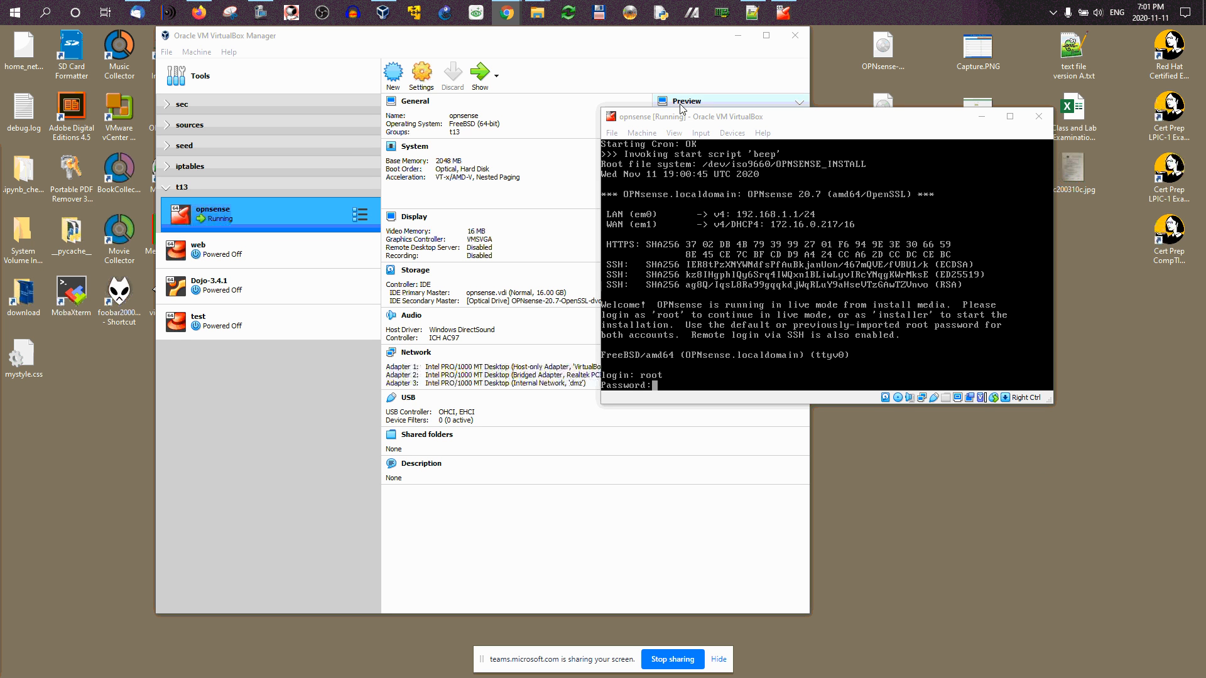
pyautogui.click(831, 120)
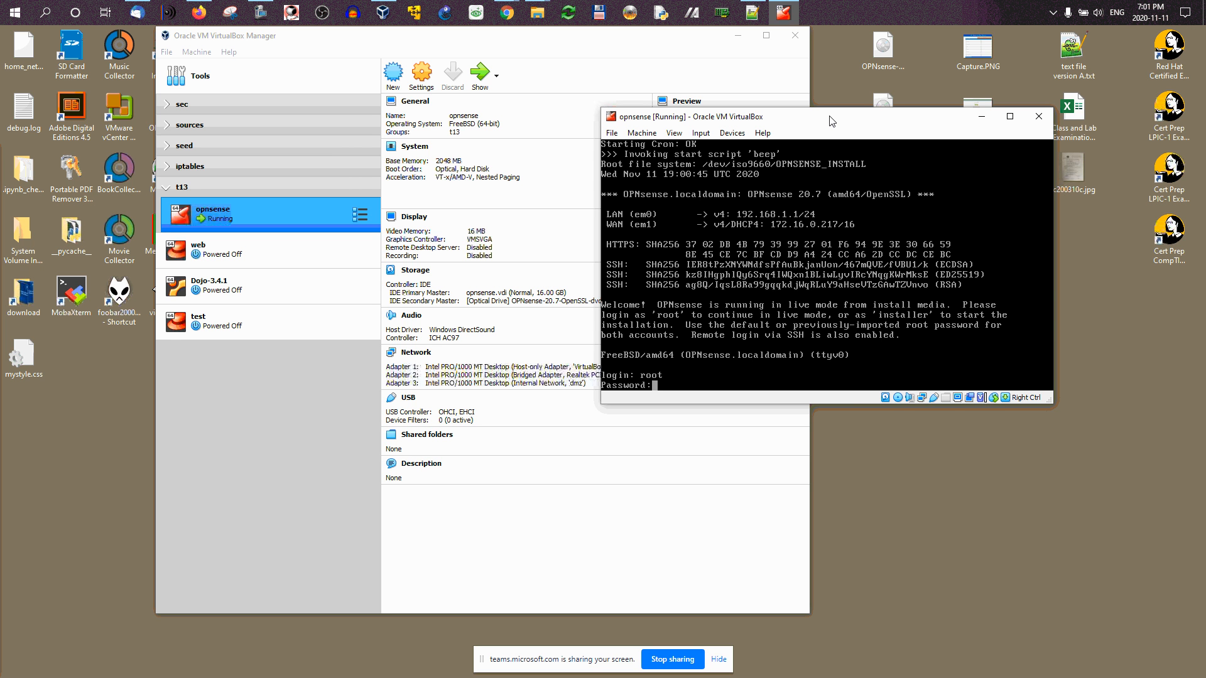
pyautogui.press('Return')
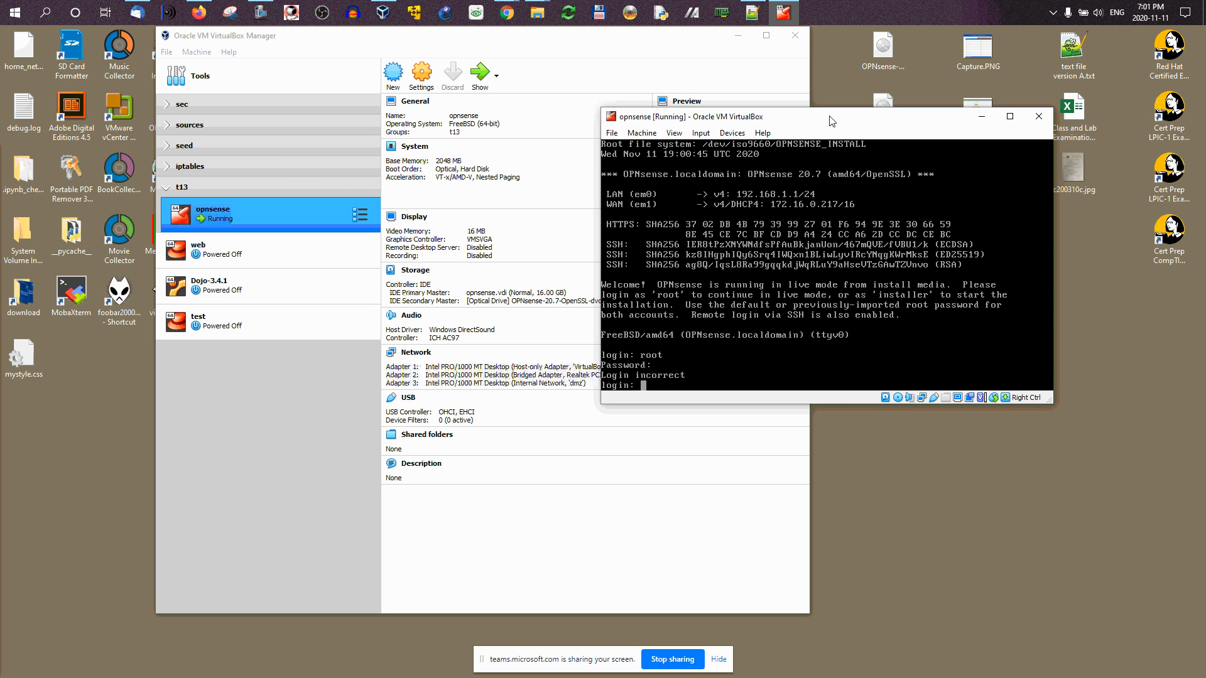
pyautogui.write('root')
pyautogui.press('Return')
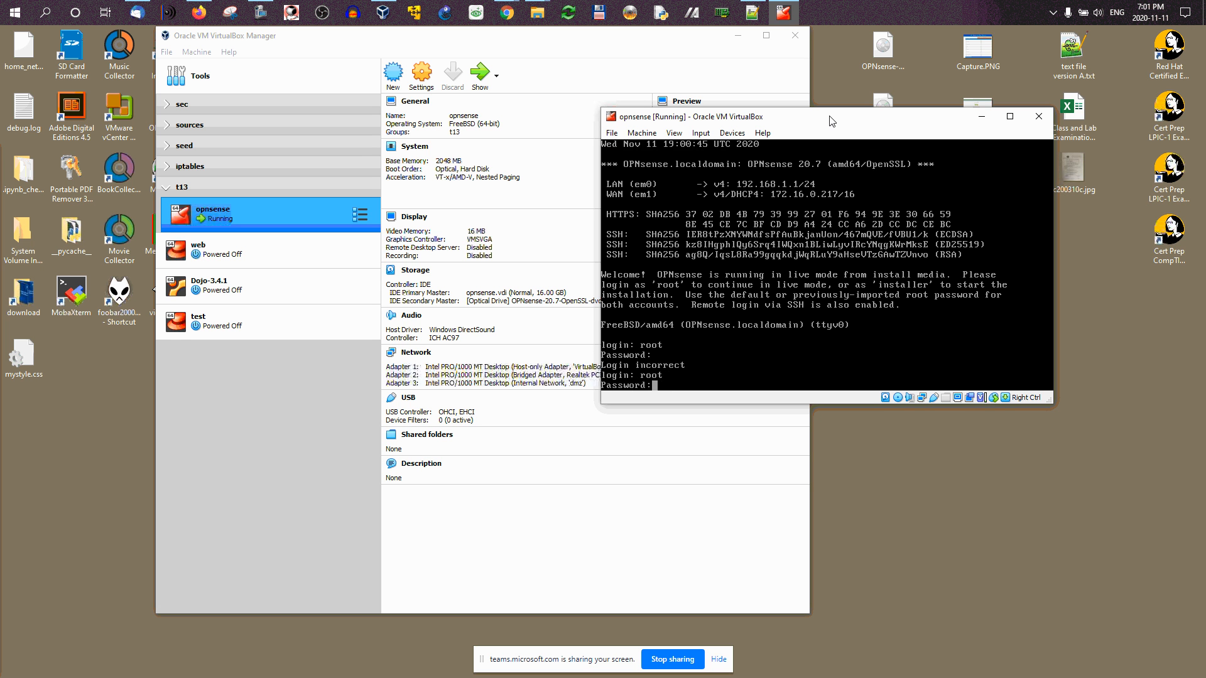
pyautogui.press('Return')
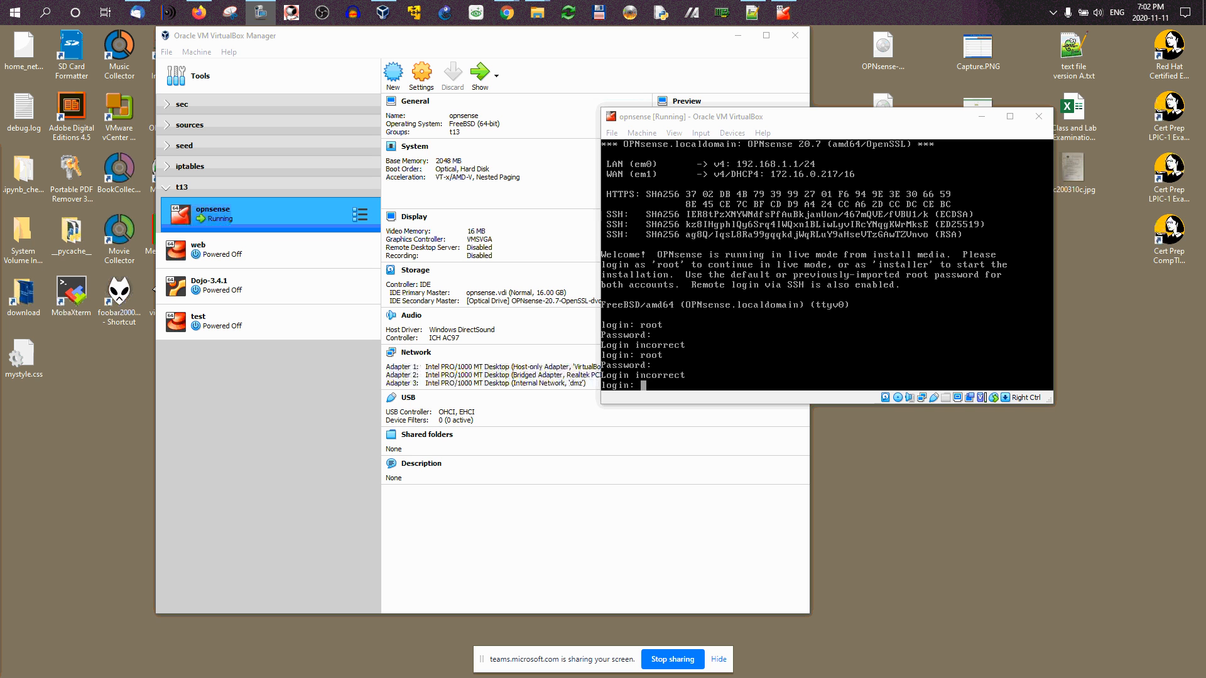
pyautogui.click(729, 117)
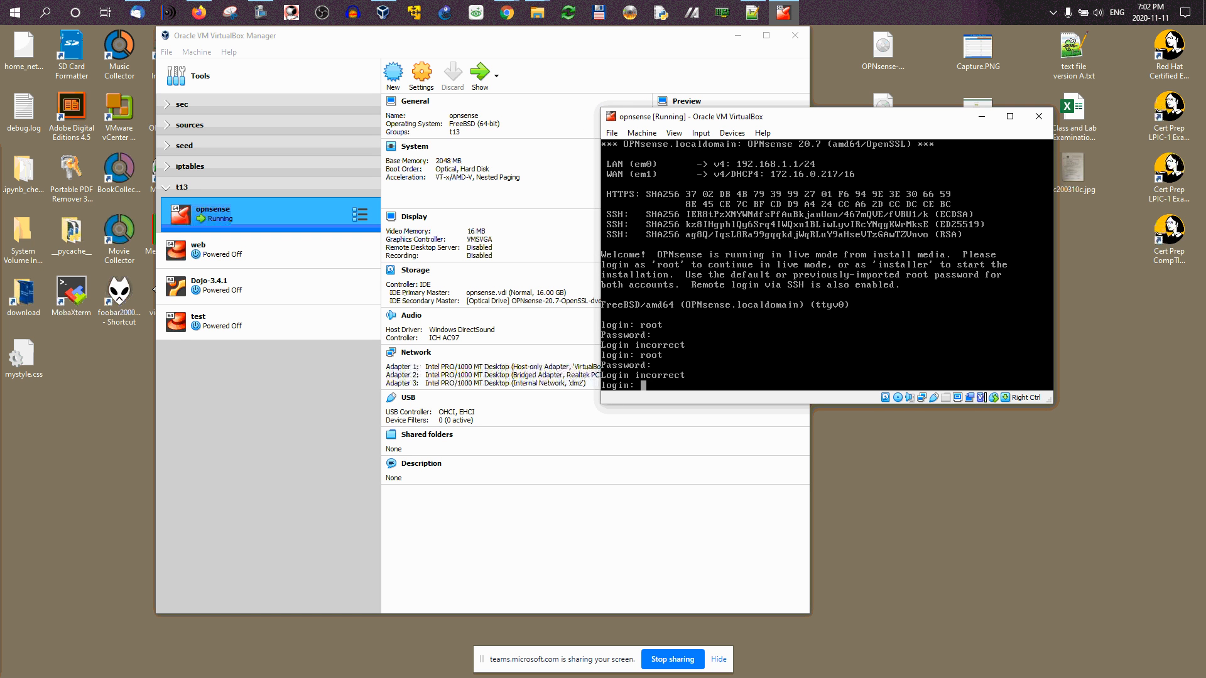
pyautogui.write('root')
pyautogui.press('Return')
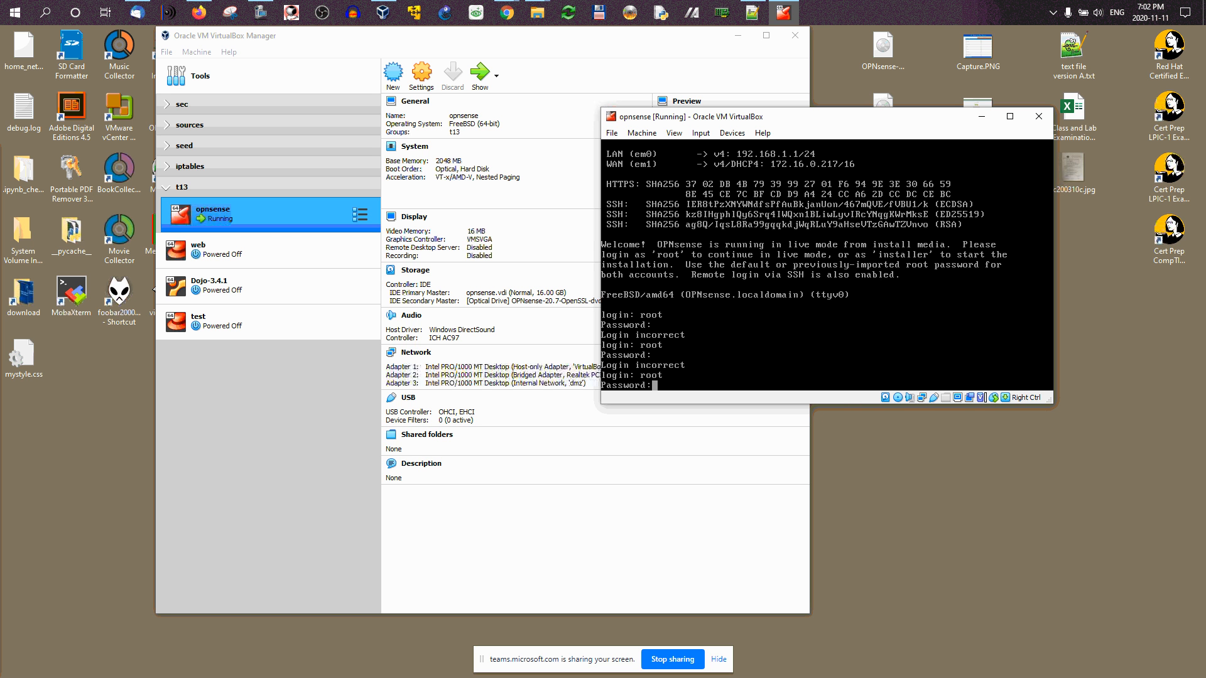
pyautogui.press('Return')
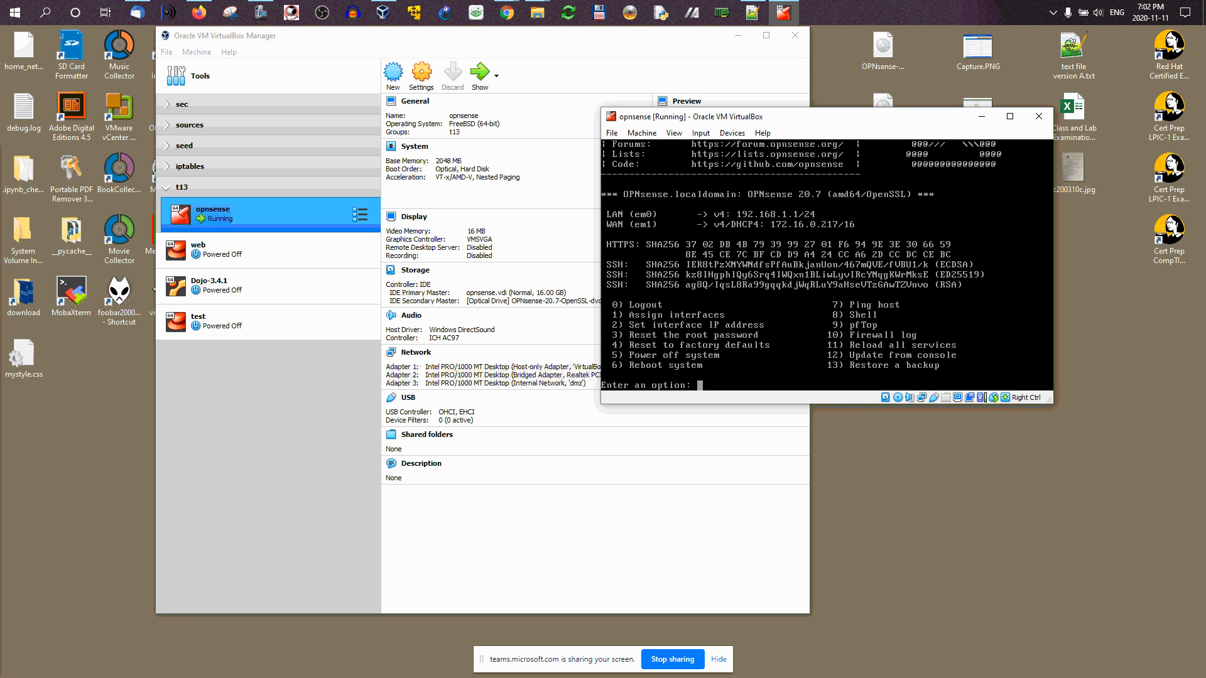
# Step: Log out with option 0 and sign in as installer with its password
pyautogui.write('0')
pyautogui.press('Return')
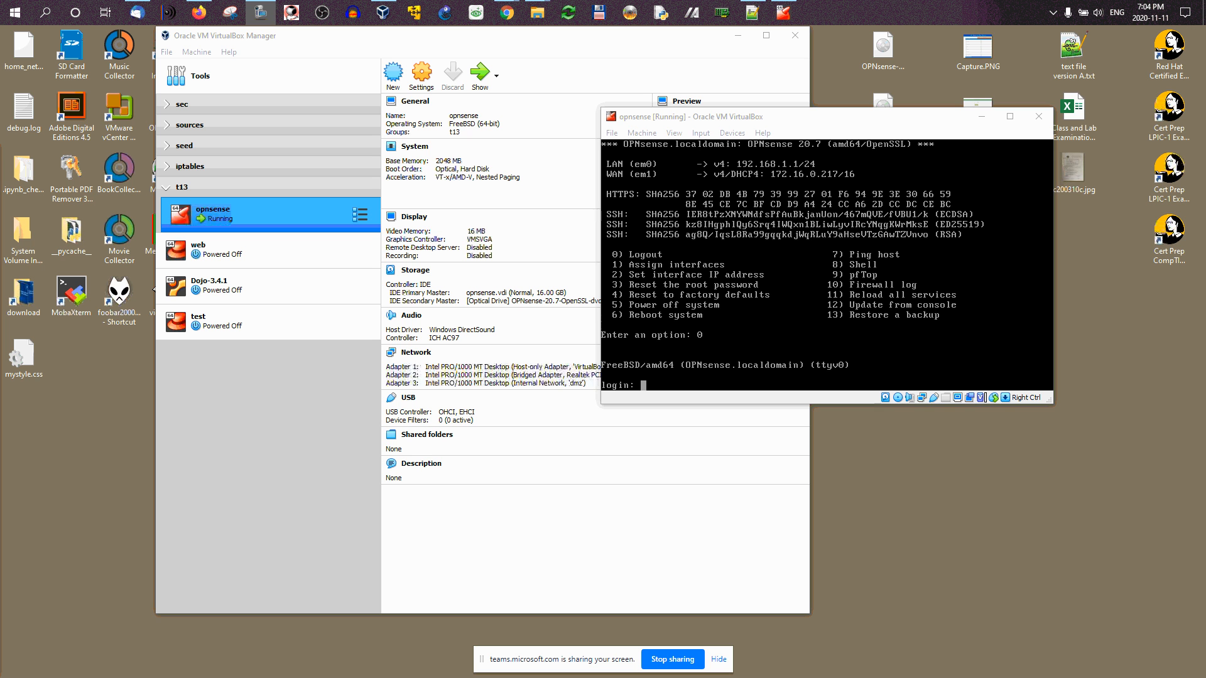
pyautogui.click(879, 119)
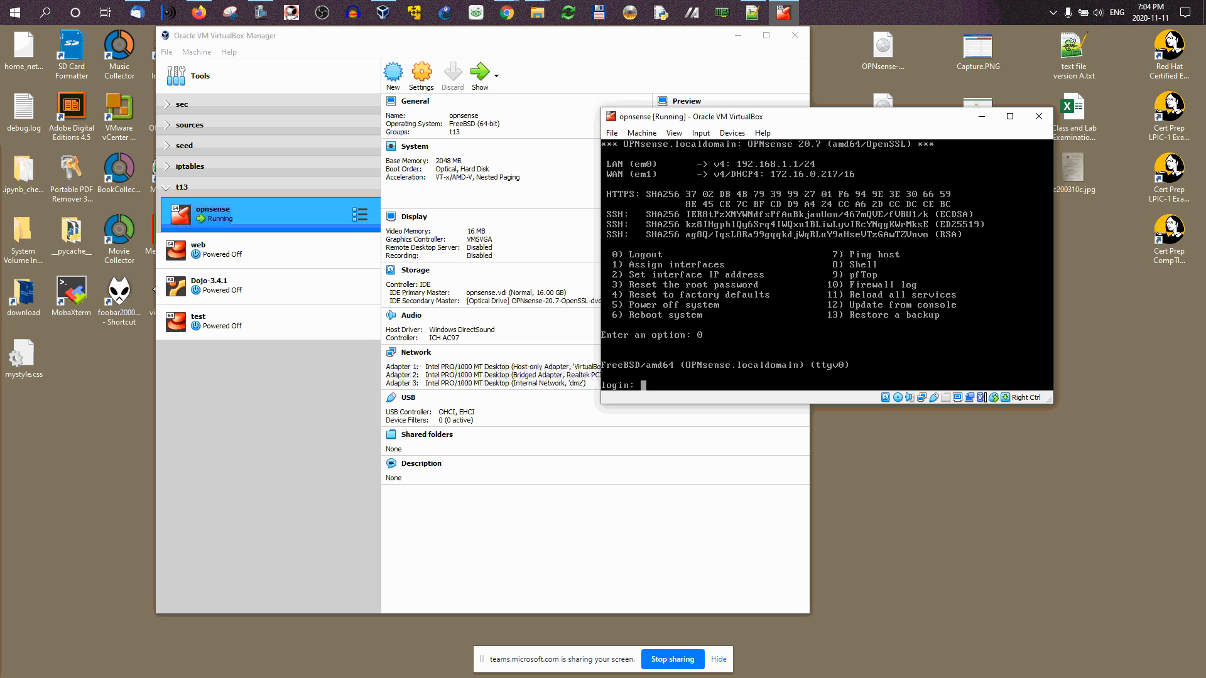
pyautogui.write('installer')
pyautogui.press('Return')
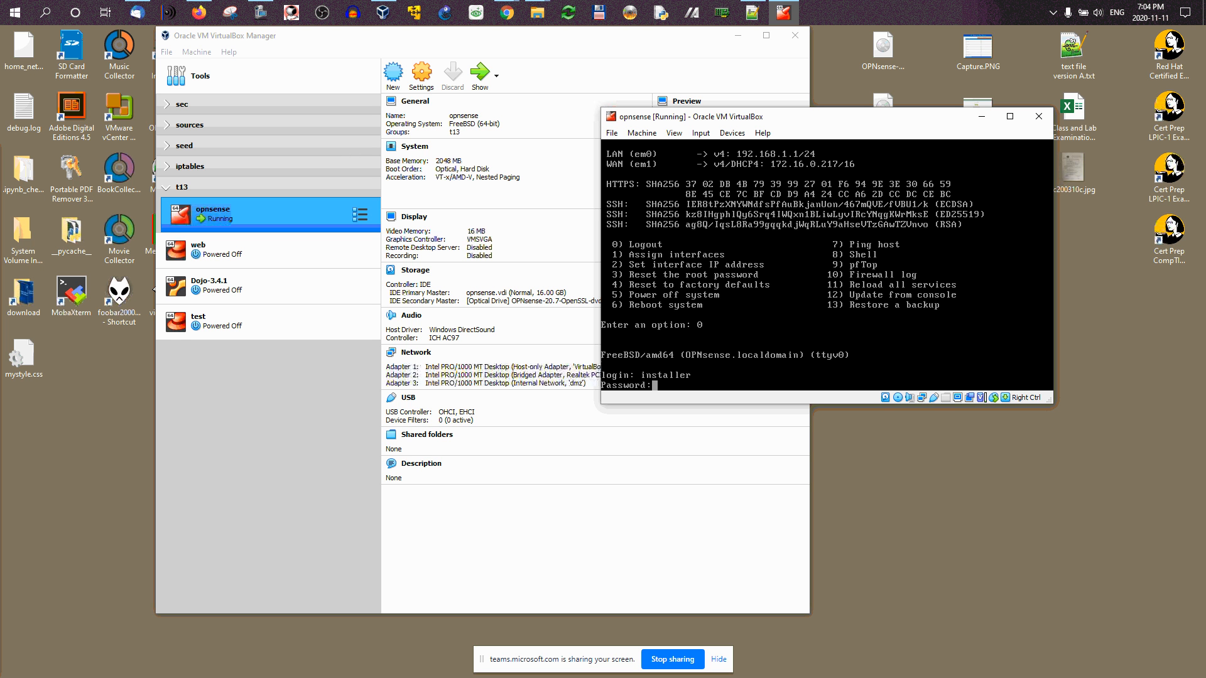
pyautogui.press('Return')
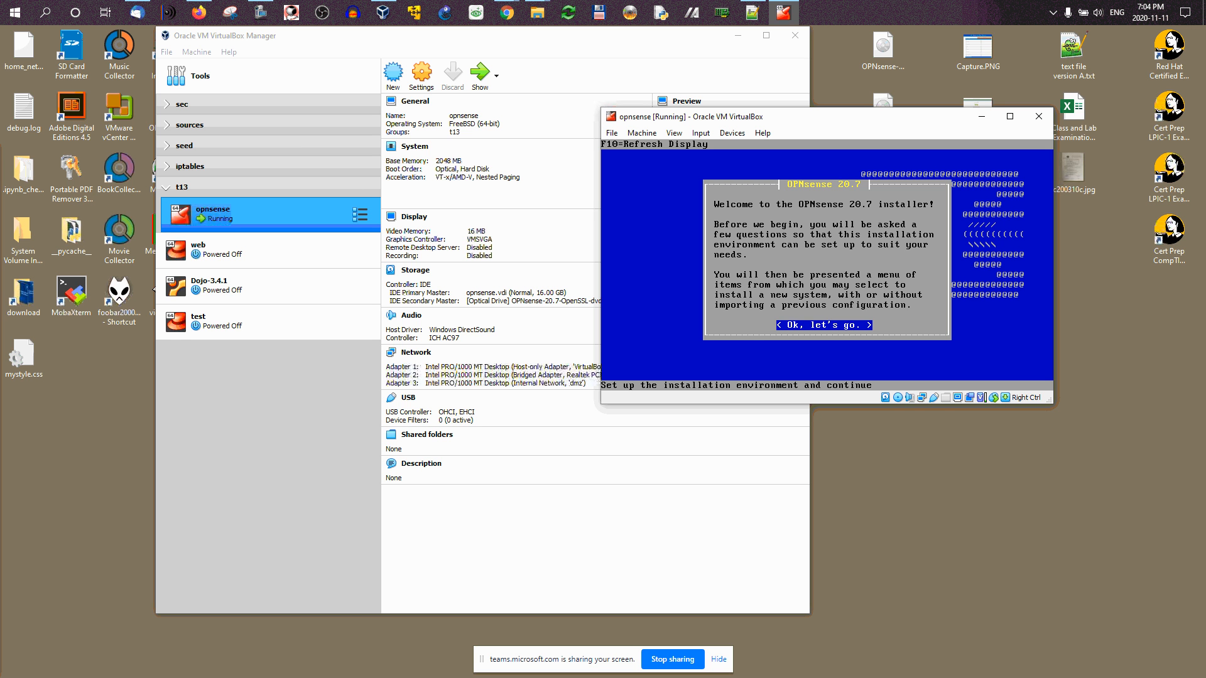
# Step: Accept default console settings and run a guided install to ada0 in MBR mode
pyautogui.press('Return')
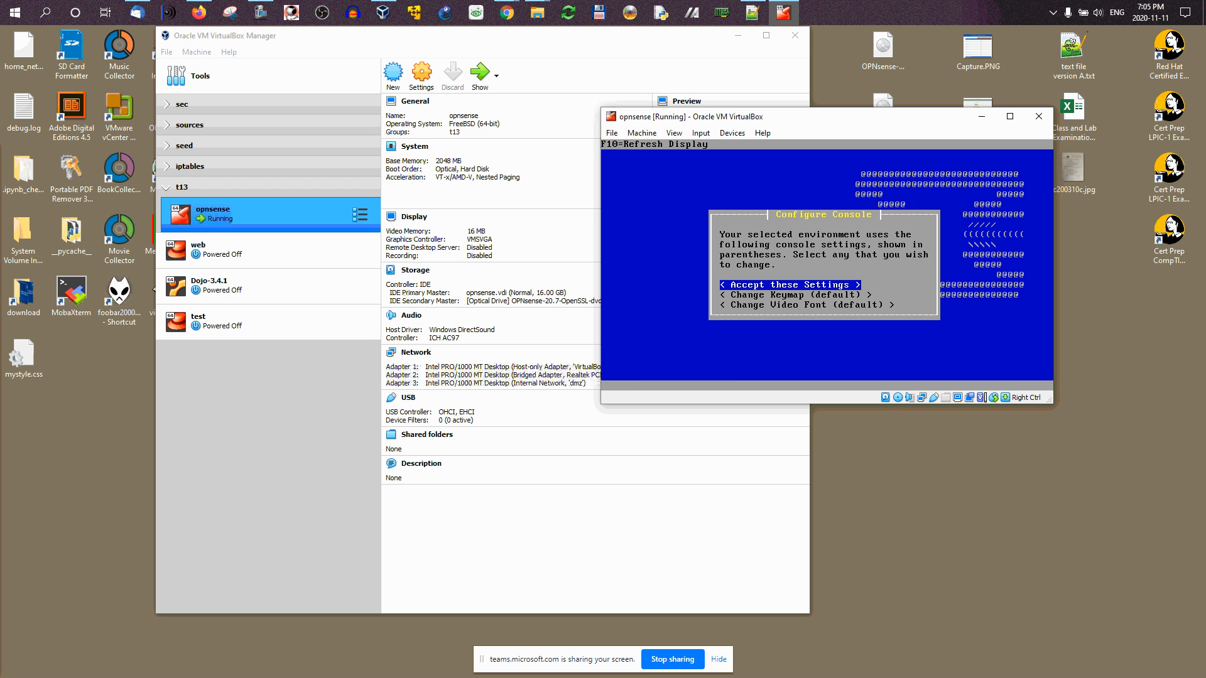
pyautogui.press('Return')
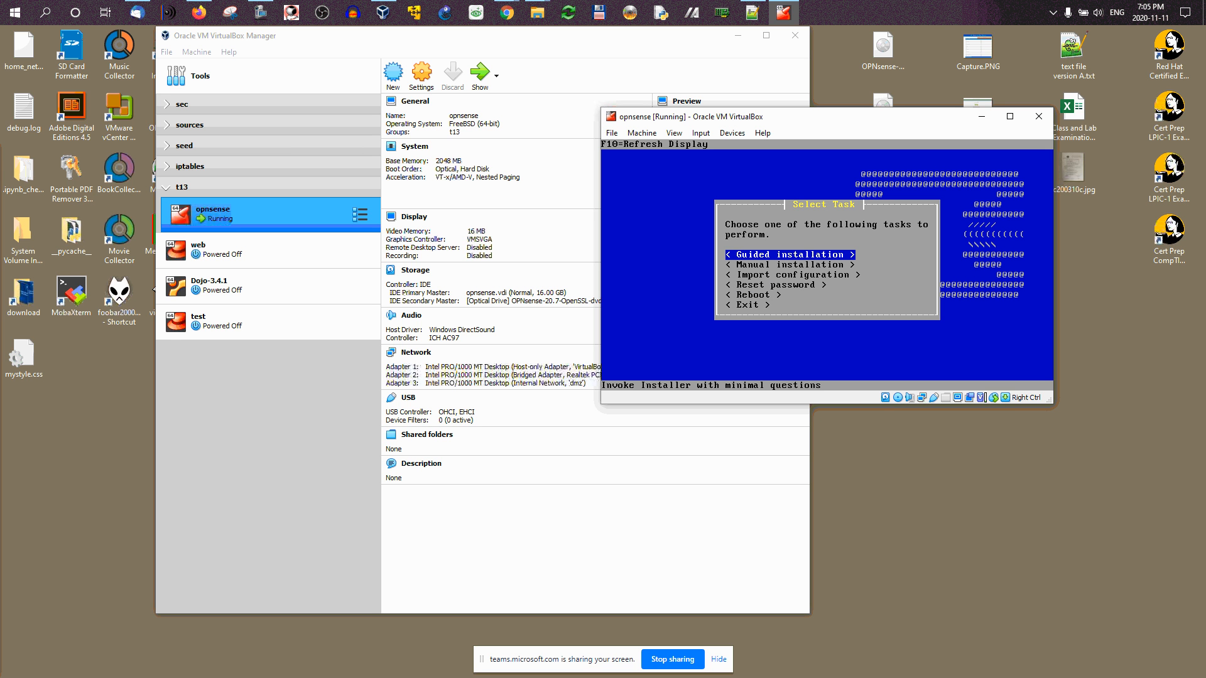
pyautogui.press('Return')
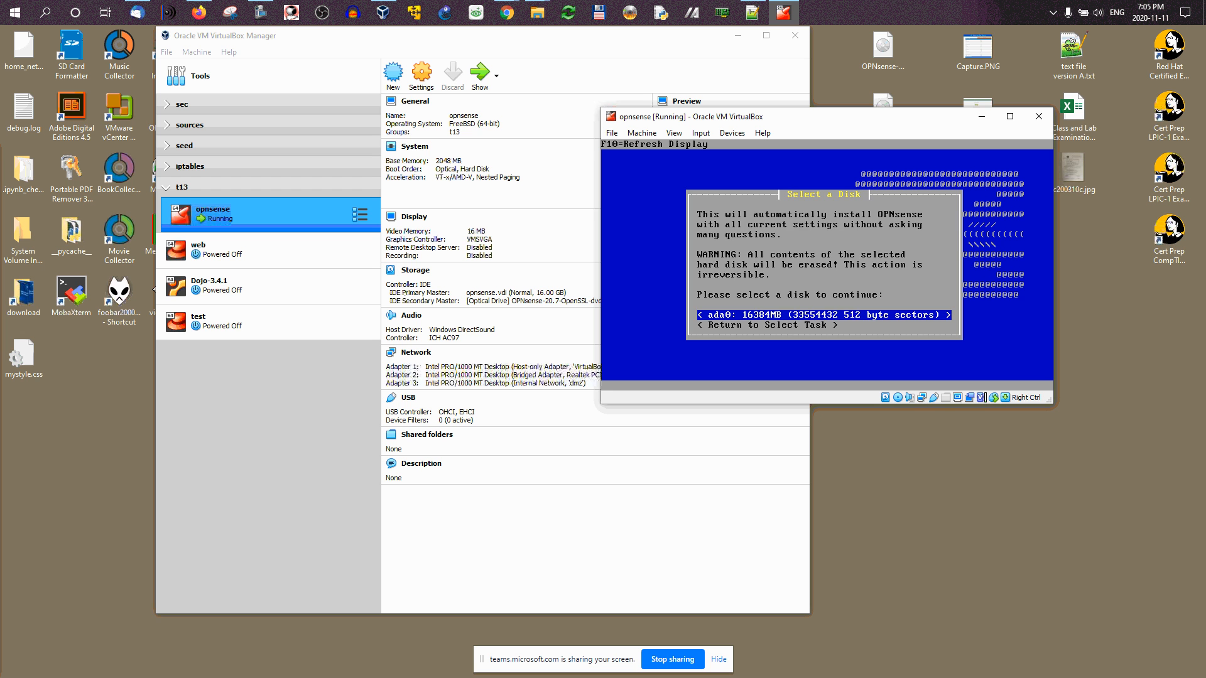
pyautogui.press('Return')
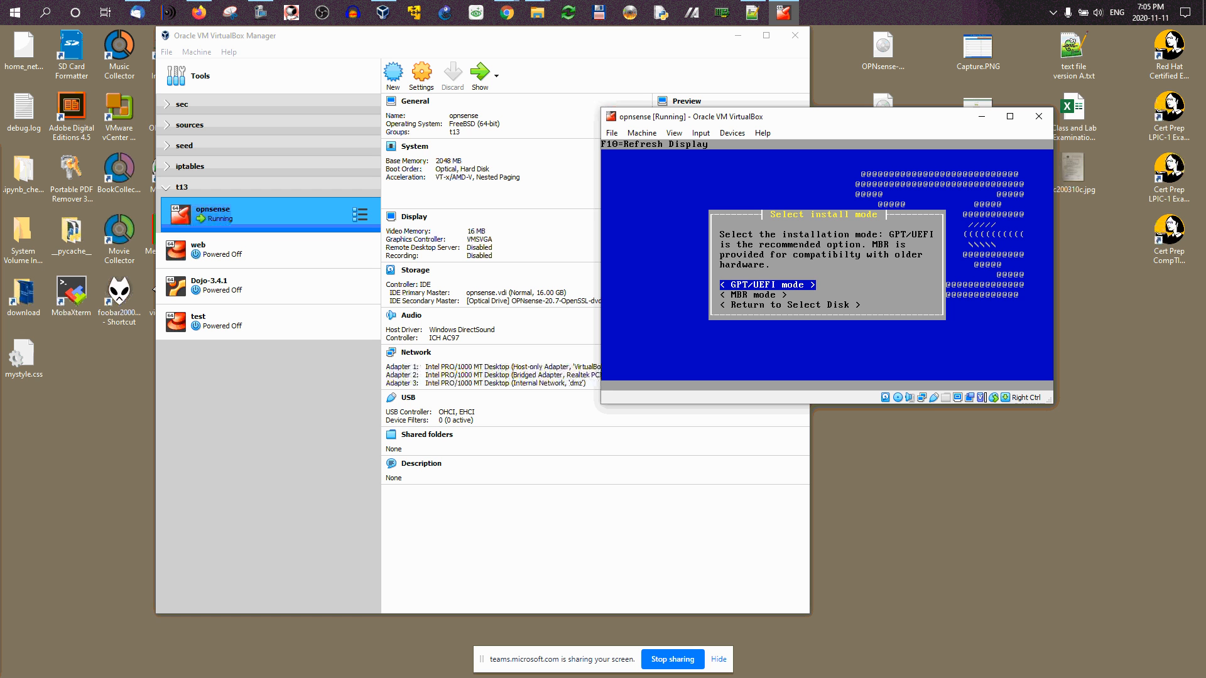
pyautogui.press('Down')
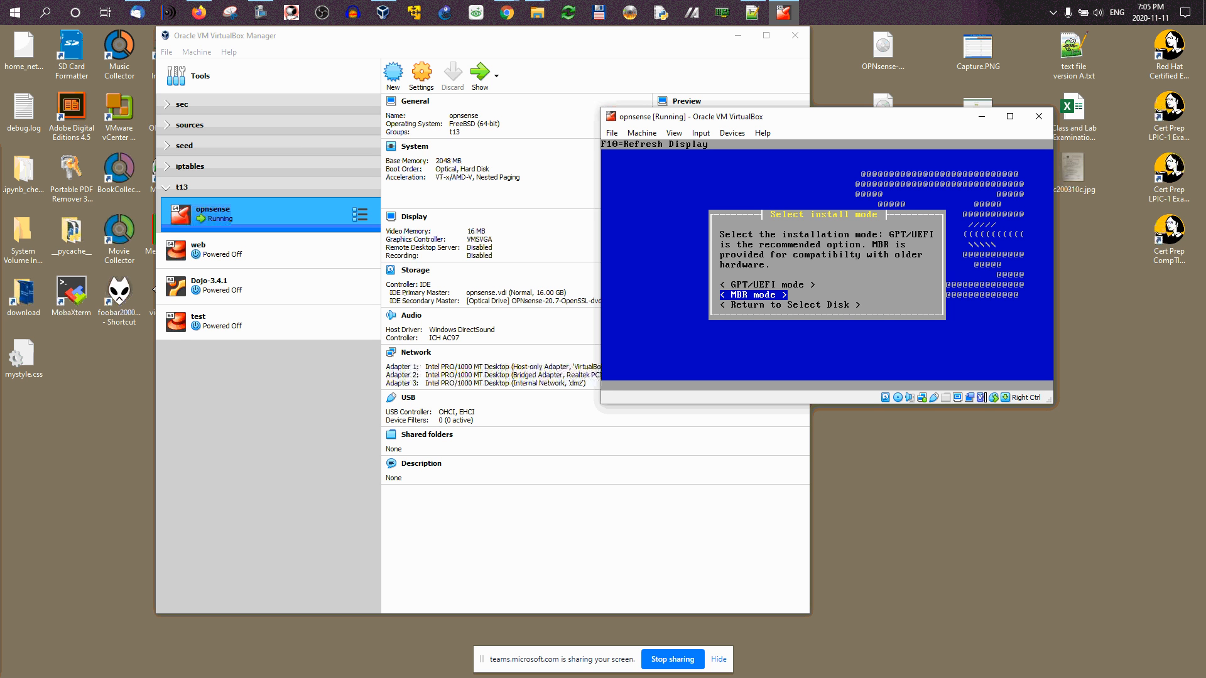
pyautogui.press('Return')
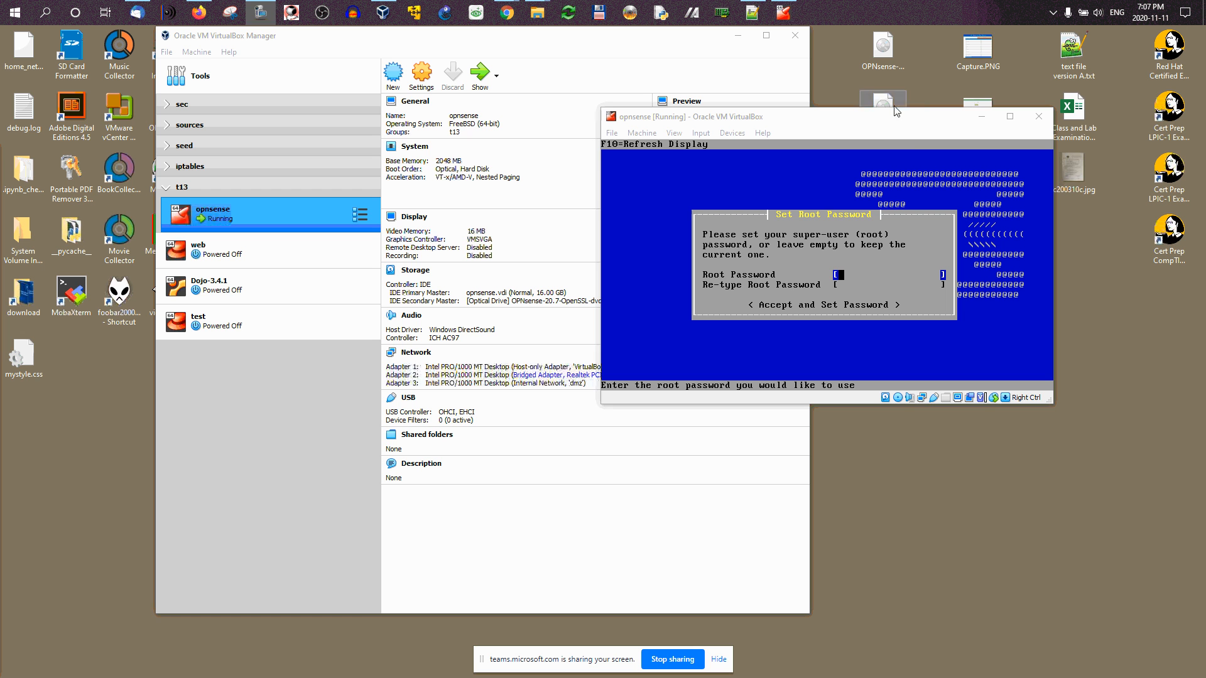
# Step: Enter the new root password twice and accept it
pyautogui.click(883, 121)
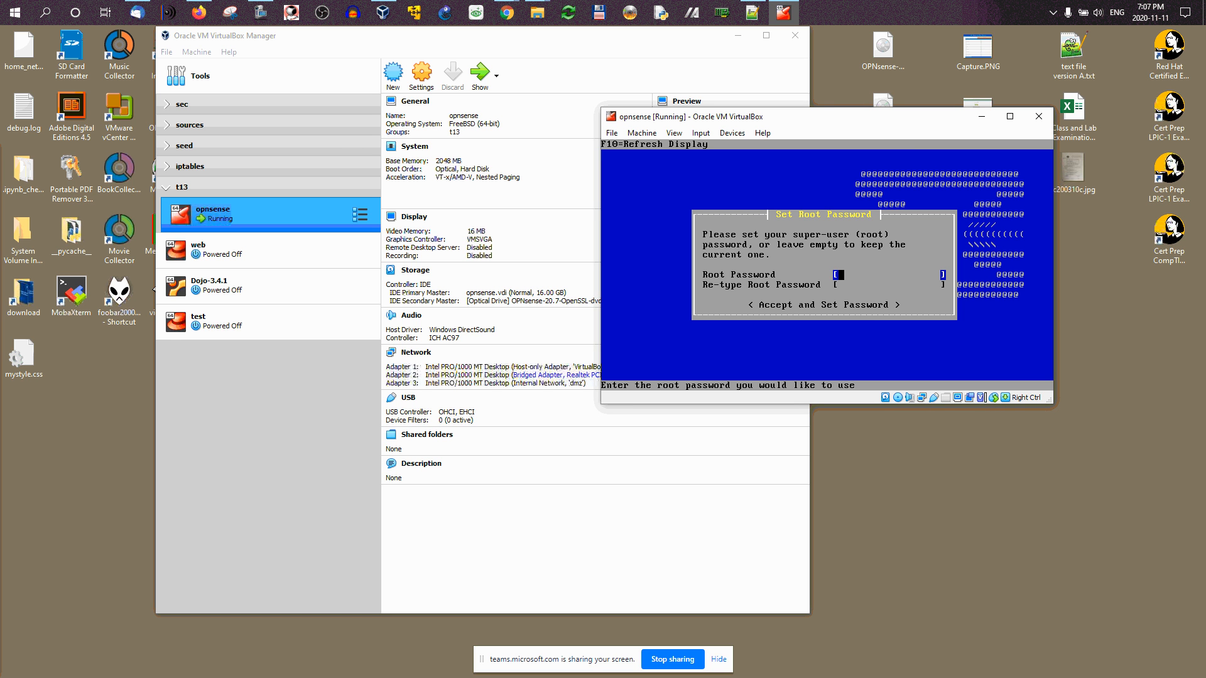
pyautogui.write('****')
pyautogui.press('Tab')
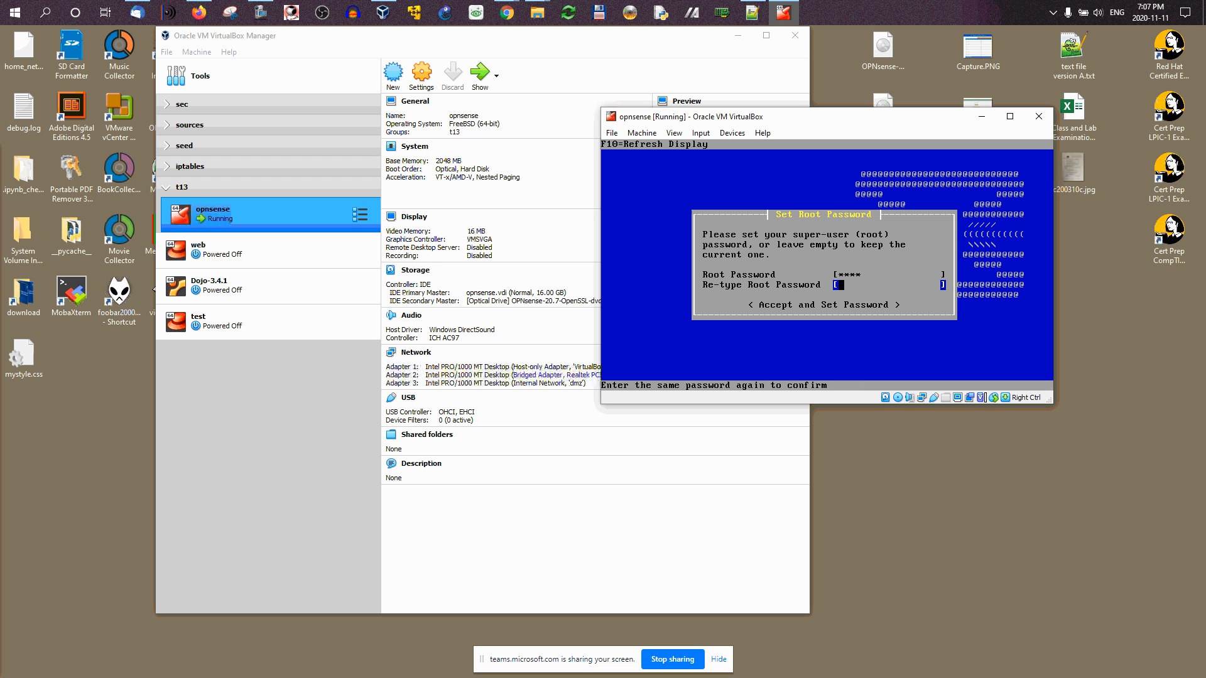
pyautogui.write('****')
pyautogui.press('Tab')
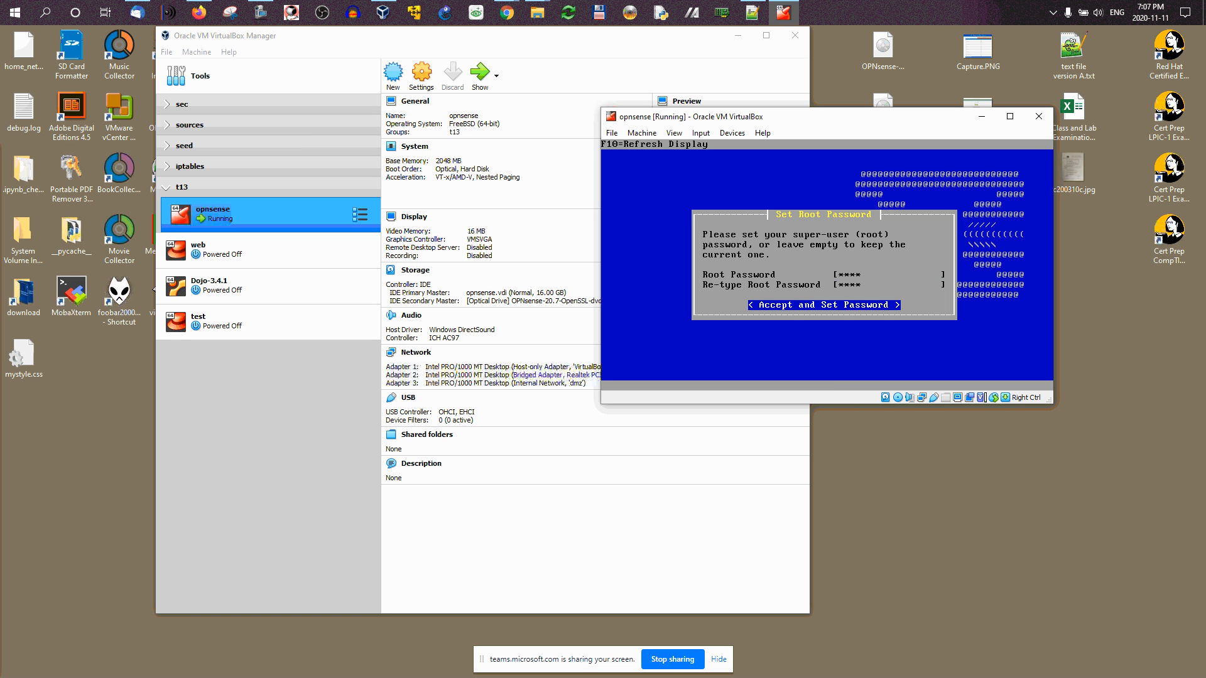
pyautogui.press('Return')
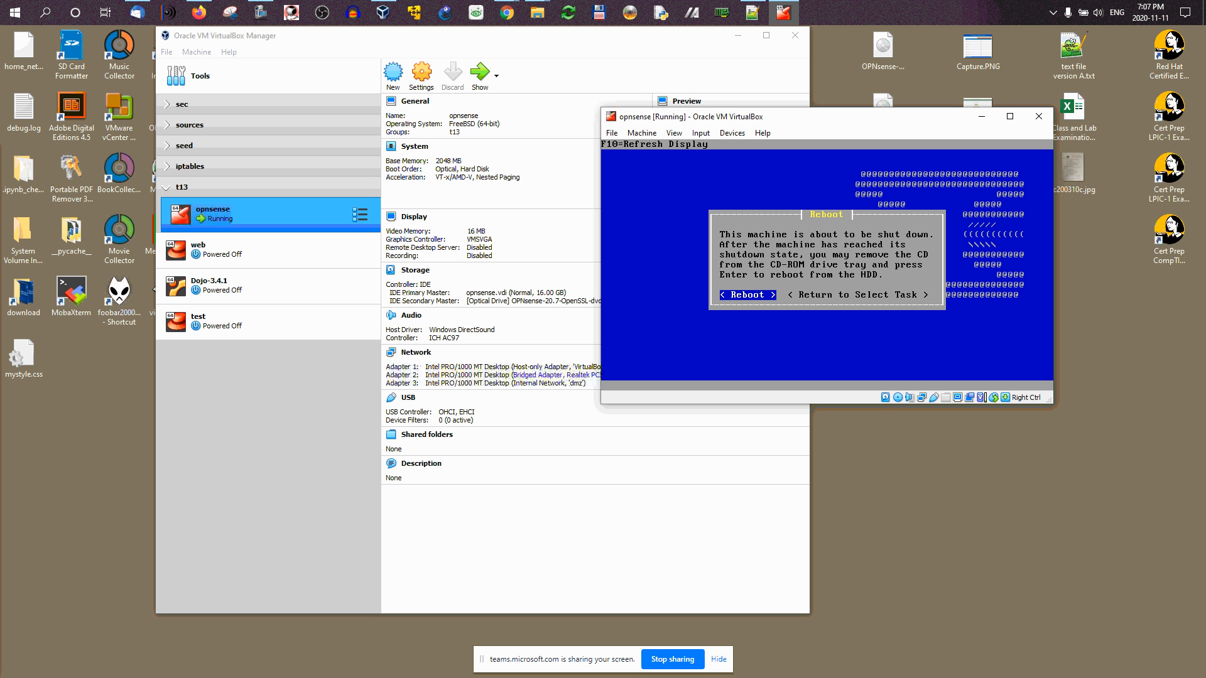
# Step: Reboot the installed system, then close the VM window choosing Power off the machine
pyautogui.press('Return')
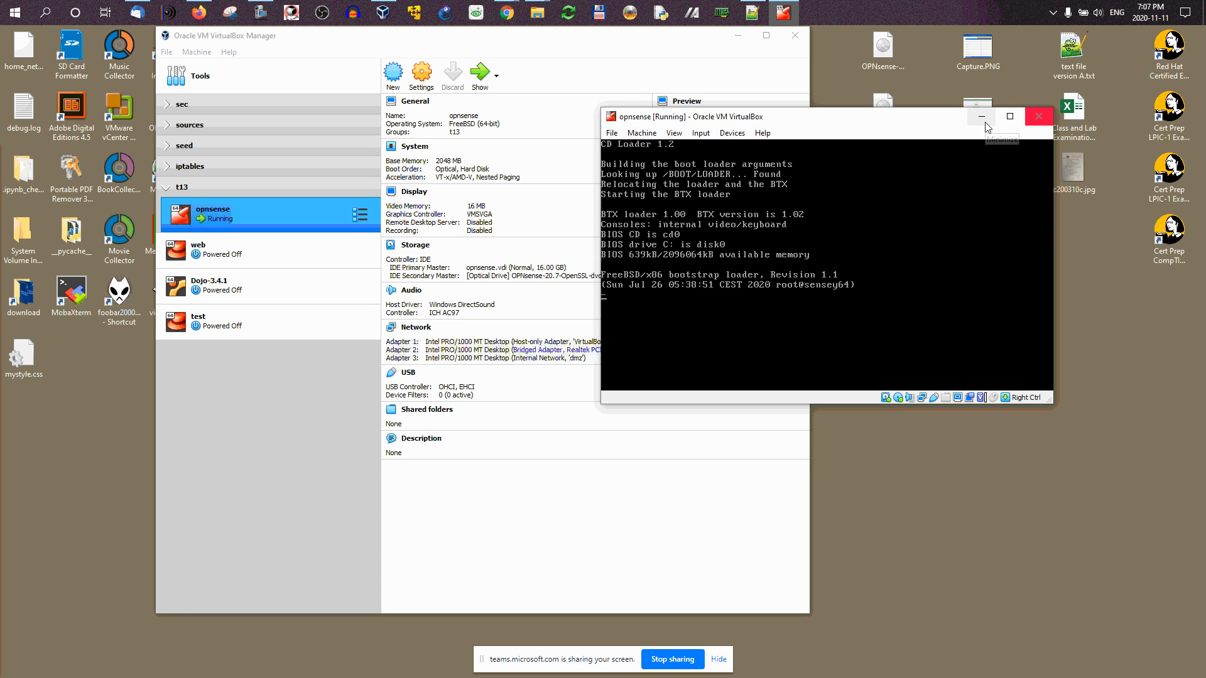
pyautogui.click(1038, 121)
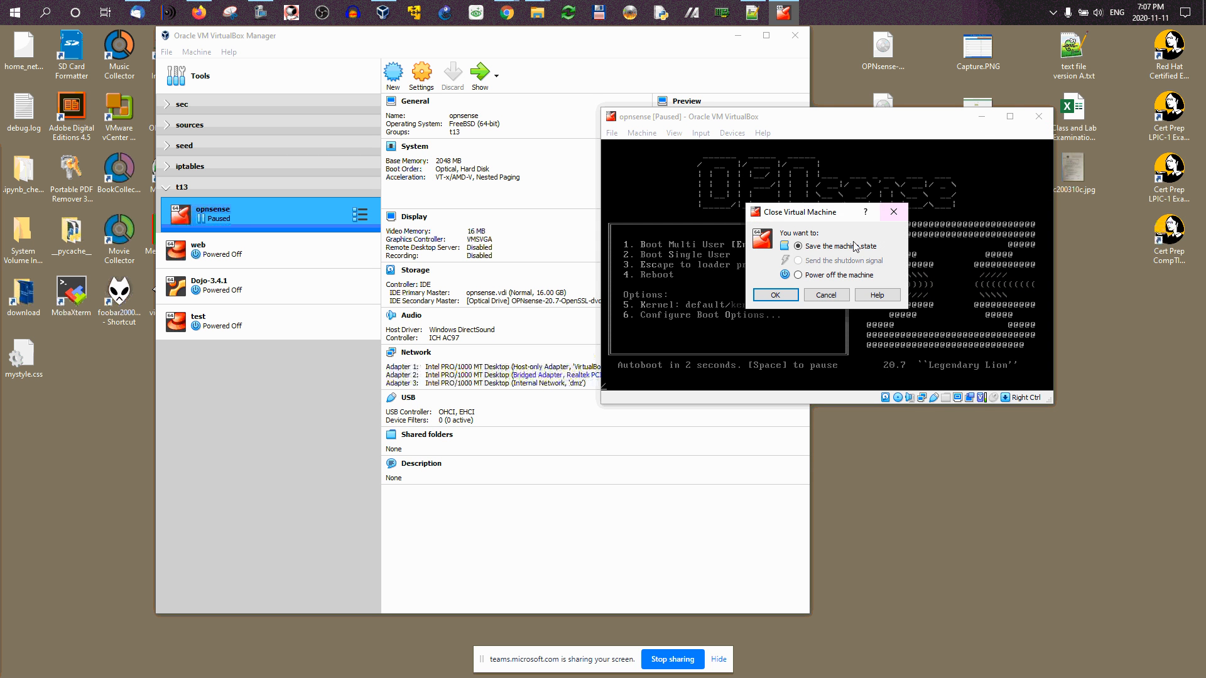
pyautogui.click(827, 276)
pyautogui.click(775, 295)
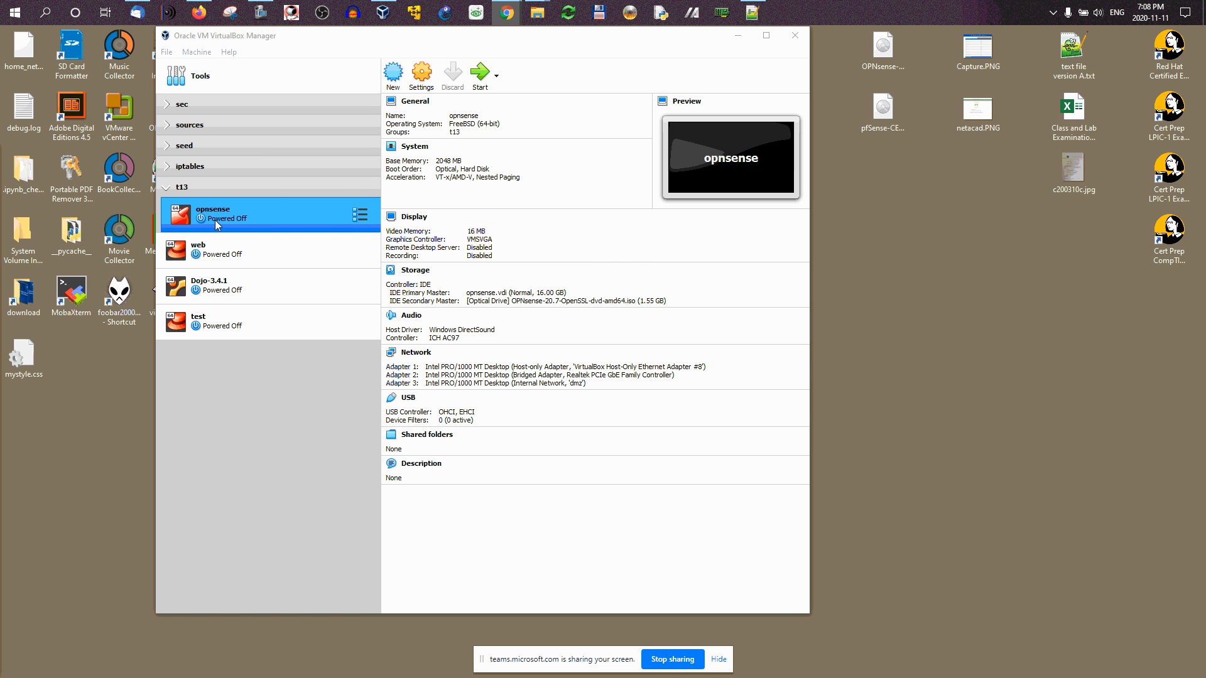
# Step: Remove the OPNsense ISO from the optical drive in Storage settings, then start the VM
pyautogui.click(420, 75)
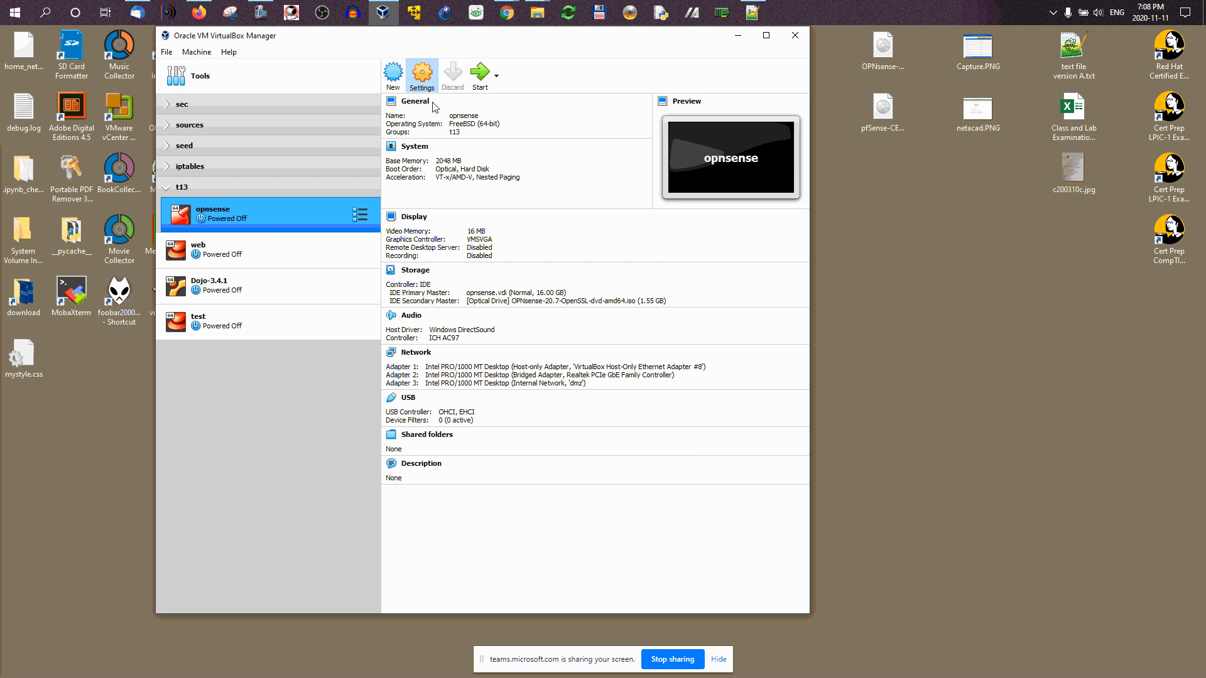
pyautogui.click(326, 252)
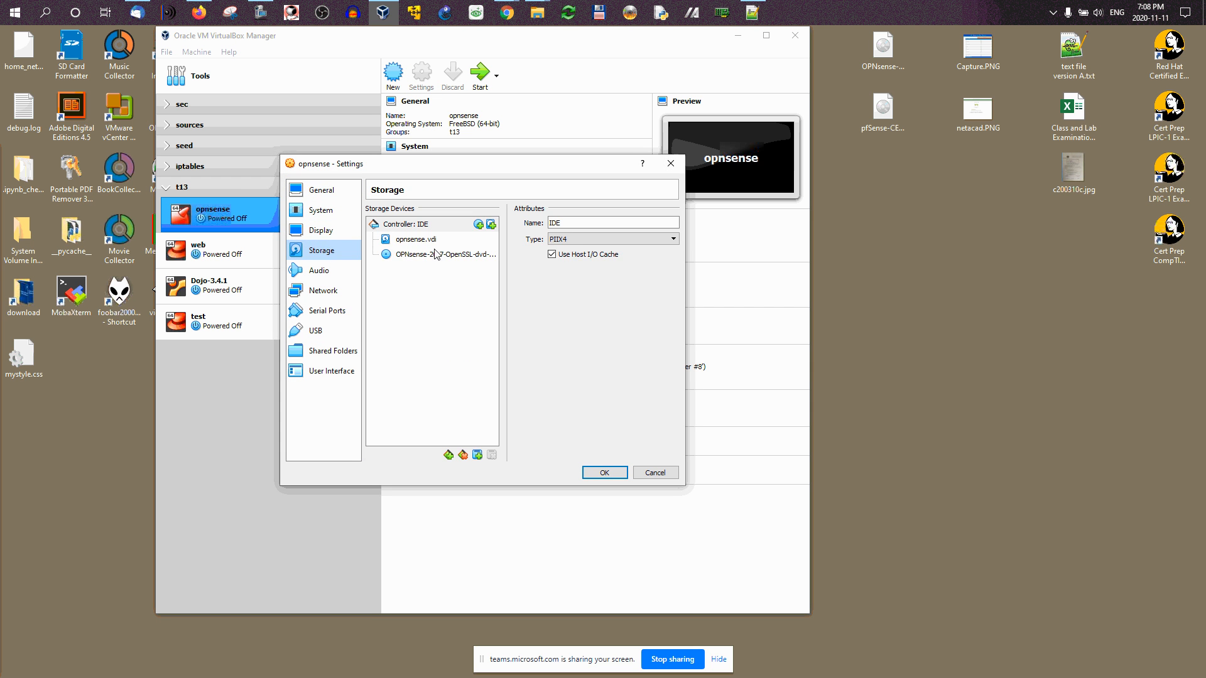
pyautogui.click(435, 255)
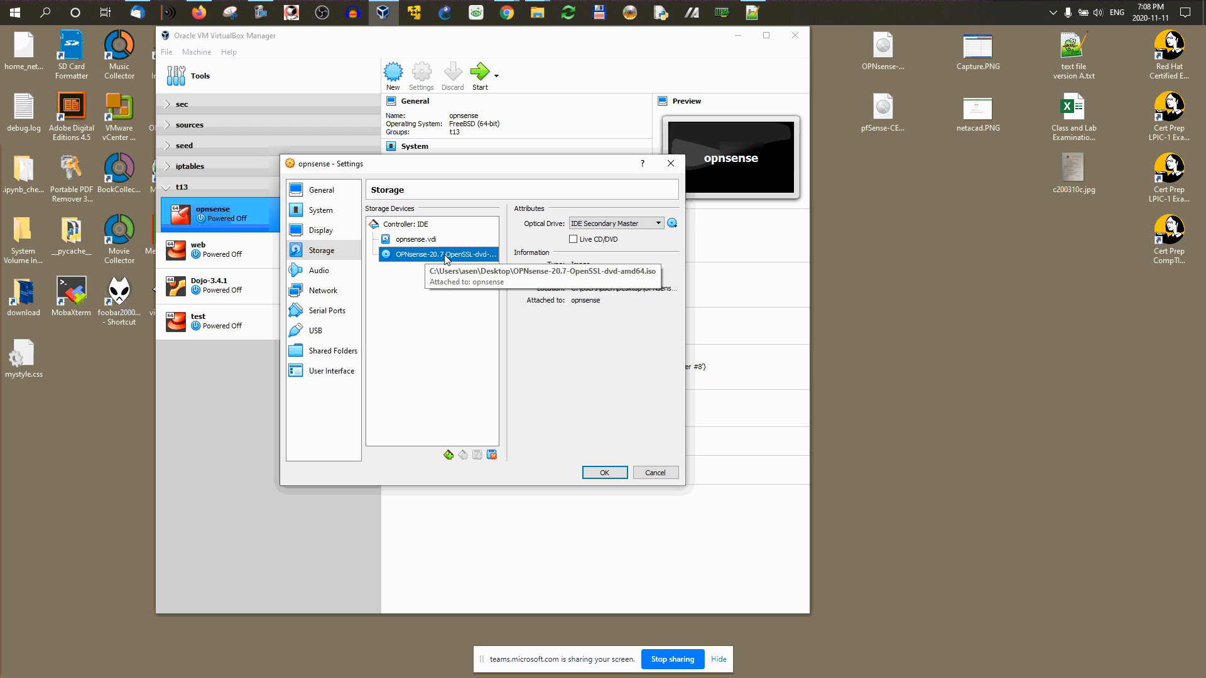
pyautogui.click(673, 224)
pyautogui.click(712, 349)
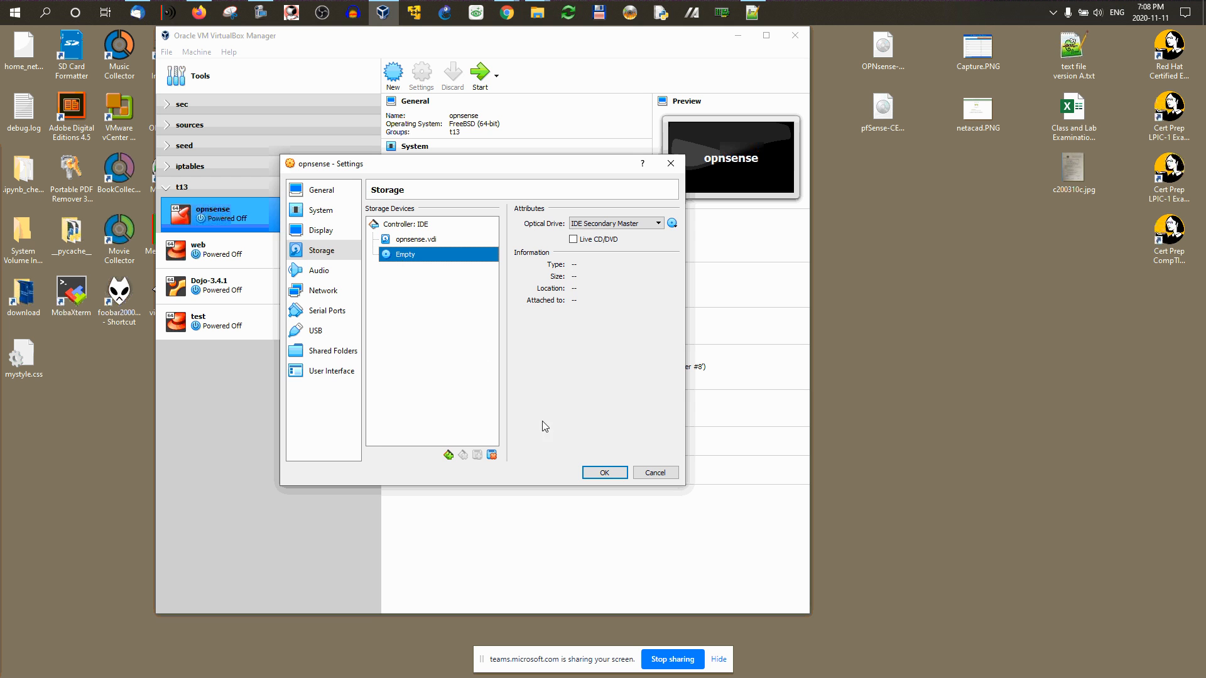
pyautogui.click(604, 473)
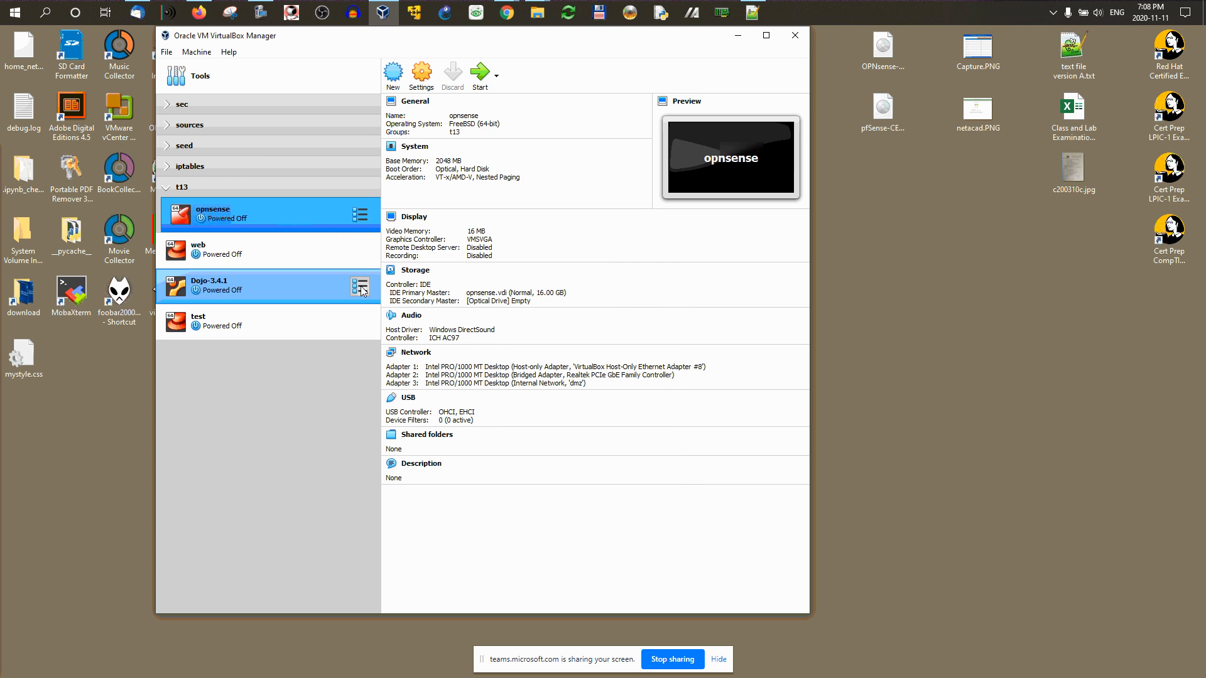
pyautogui.click(479, 73)
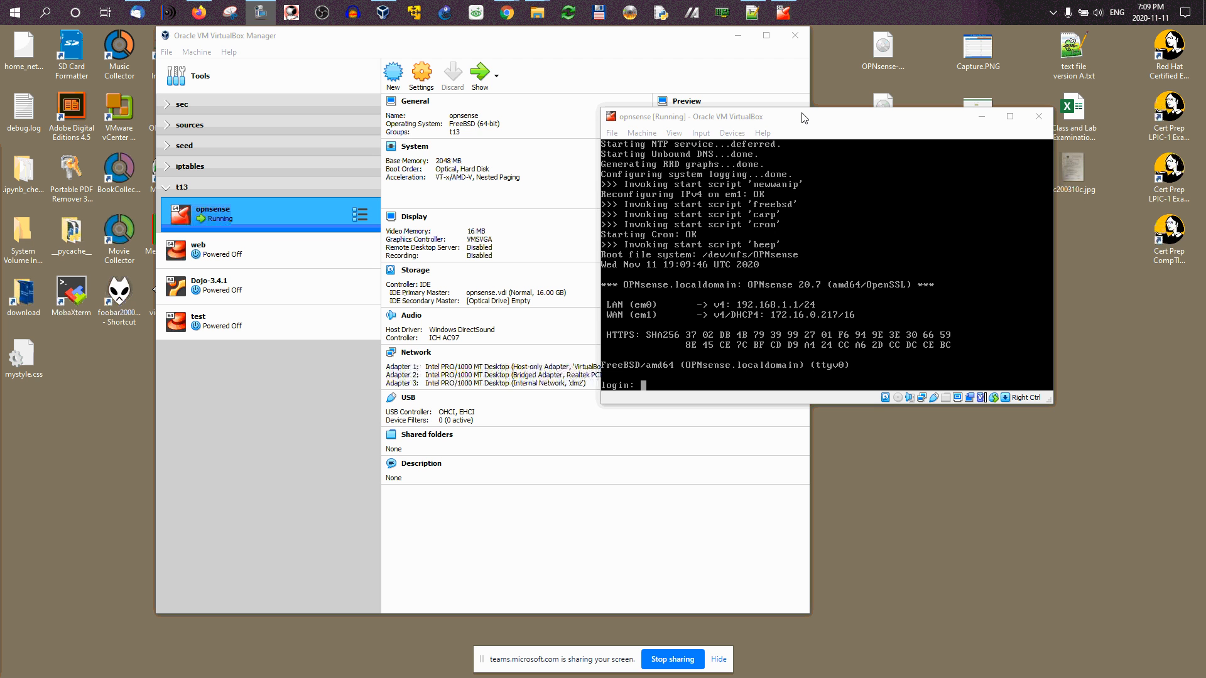
# Step: Open the running opnsense VM's network settings, then close them without changes
pyautogui.click(642, 133)
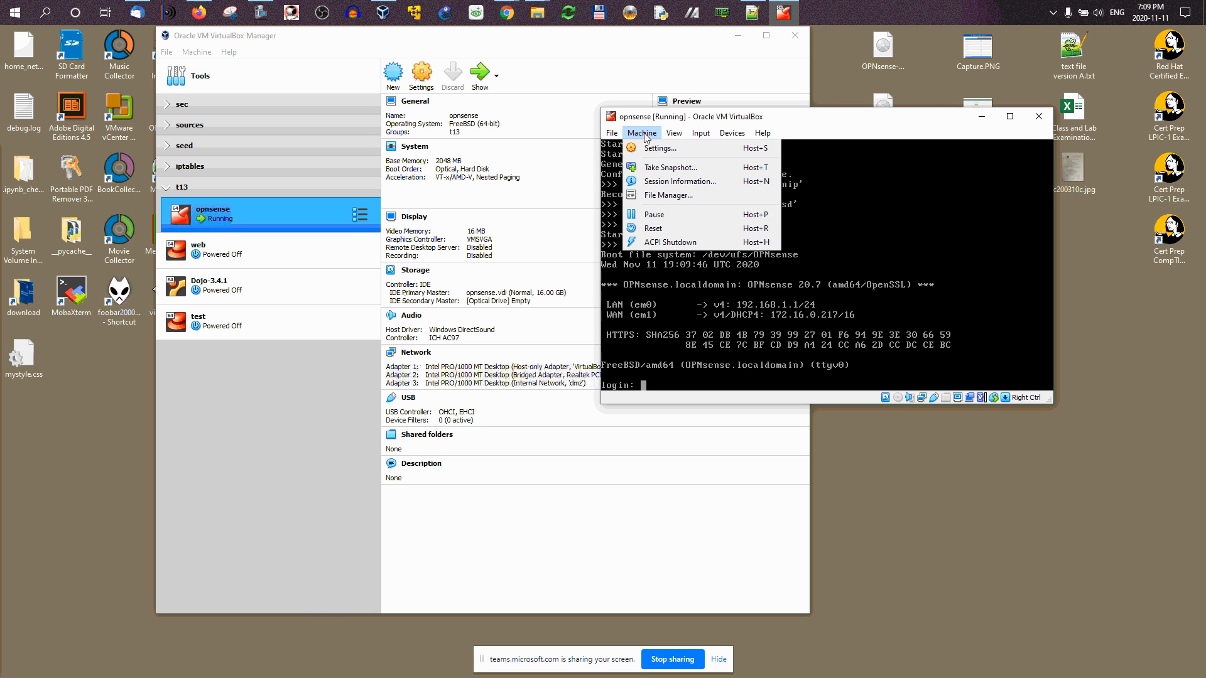
pyautogui.press('Escape')
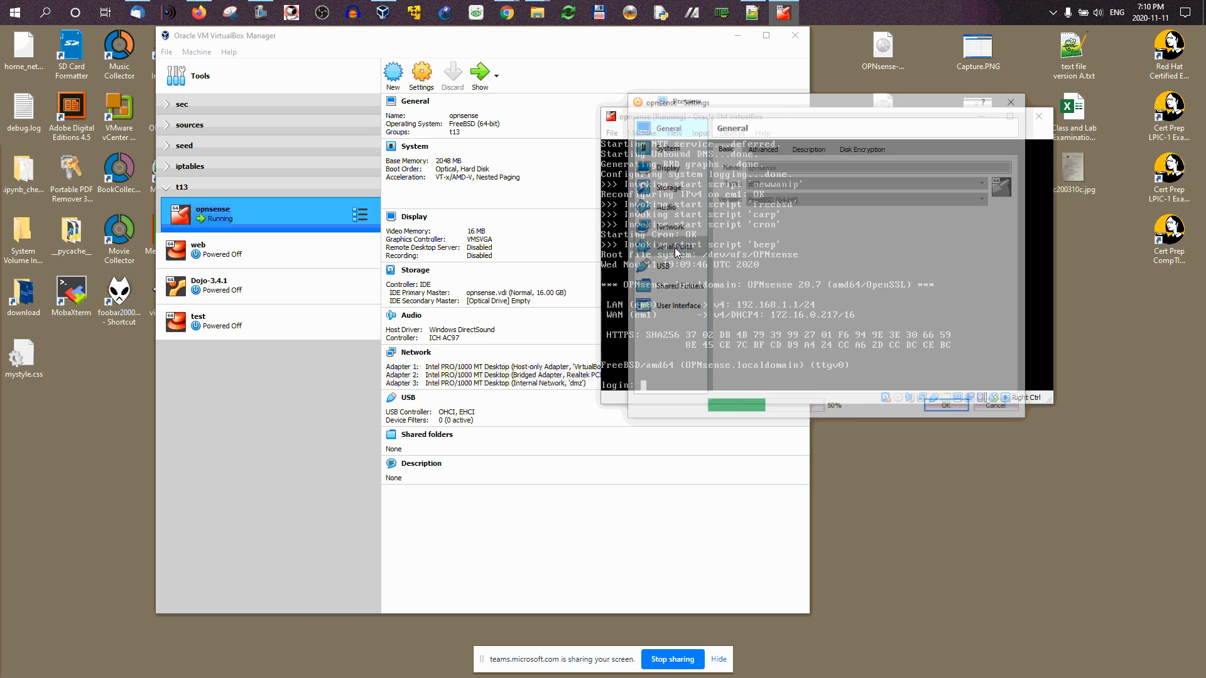
pyautogui.click(670, 226)
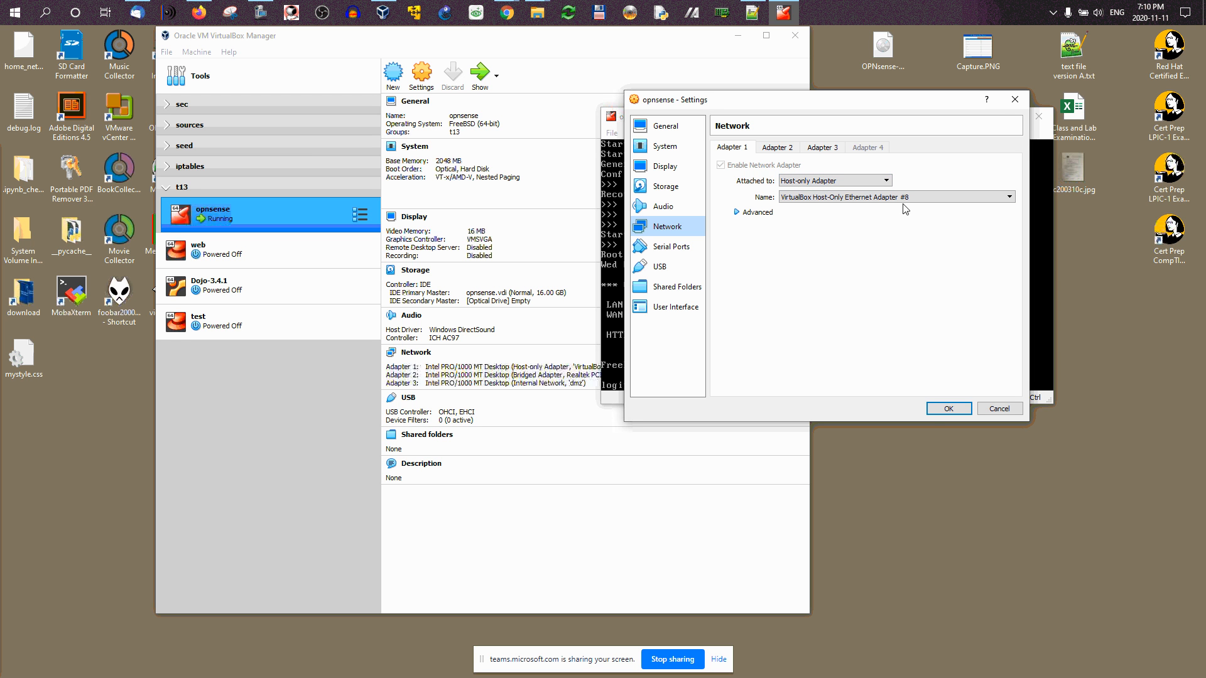
pyautogui.click(1015, 99)
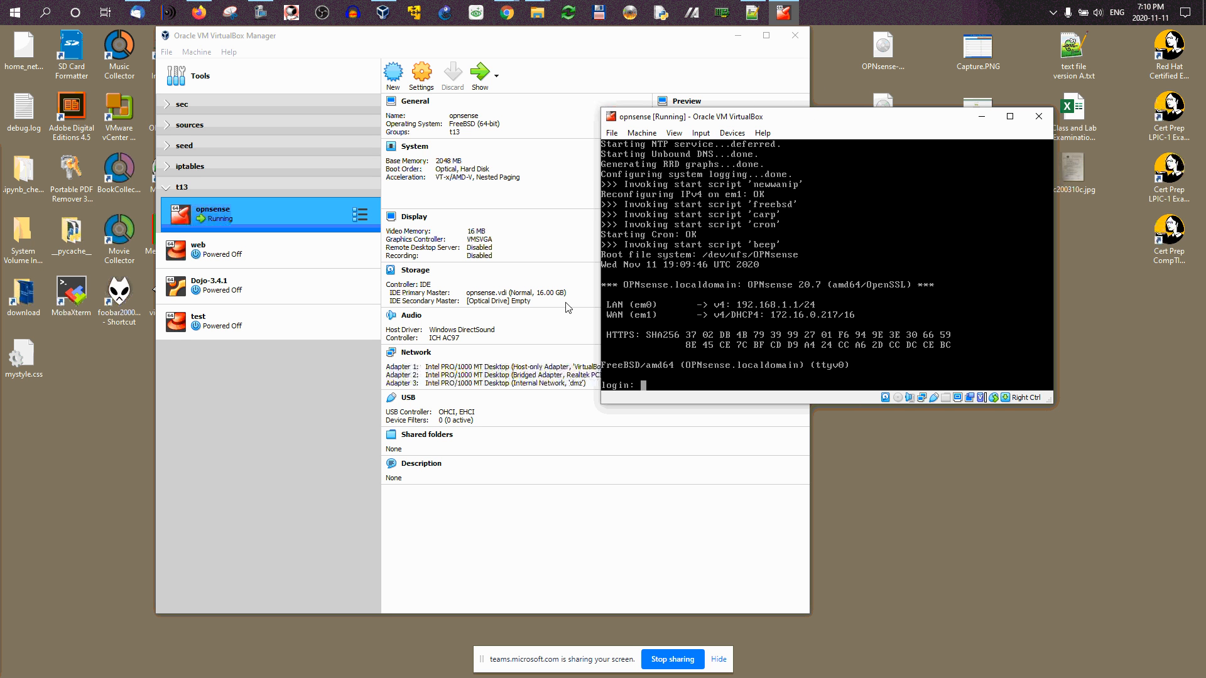
# Step: Reopen the network settings, check Adapter 2's bridged setup, and close the dialog with OK
pyautogui.click(641, 133)
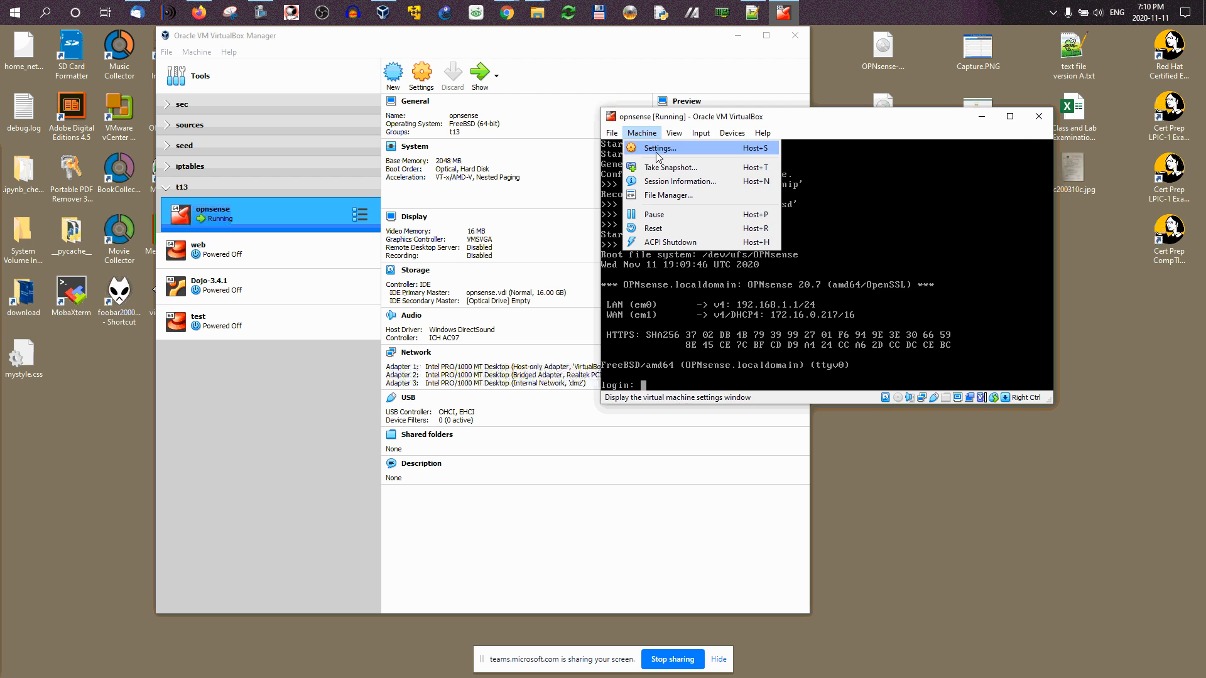
pyautogui.click(658, 150)
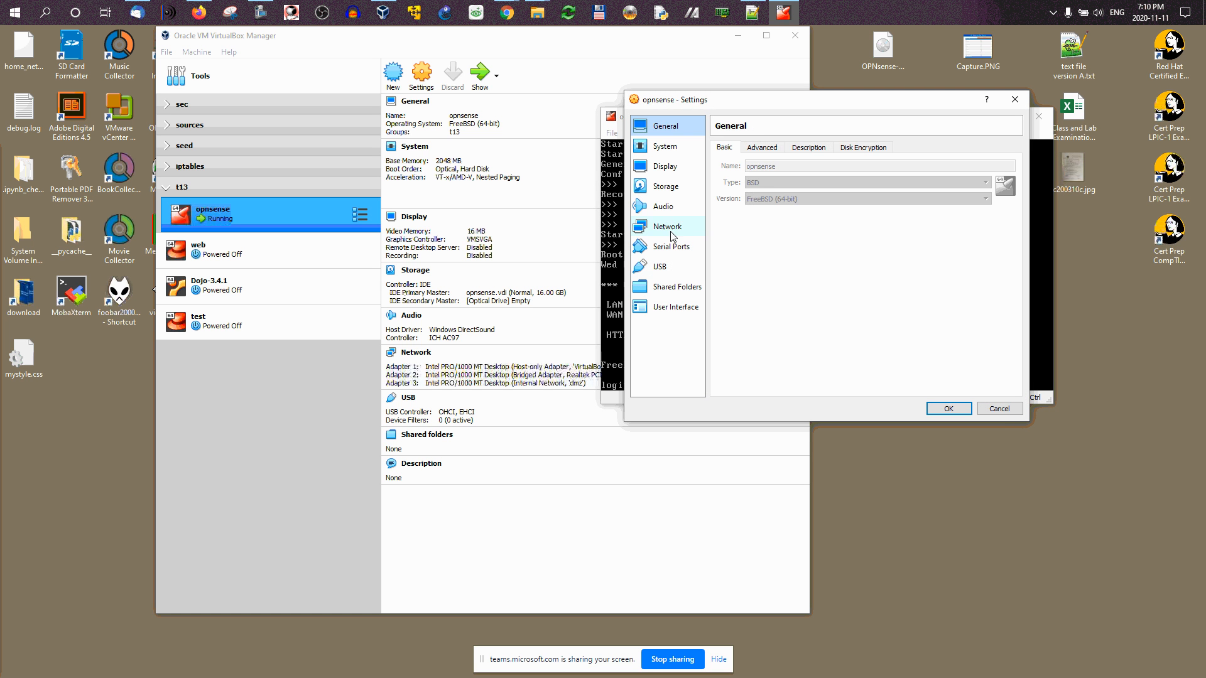
pyautogui.click(670, 228)
pyautogui.click(778, 148)
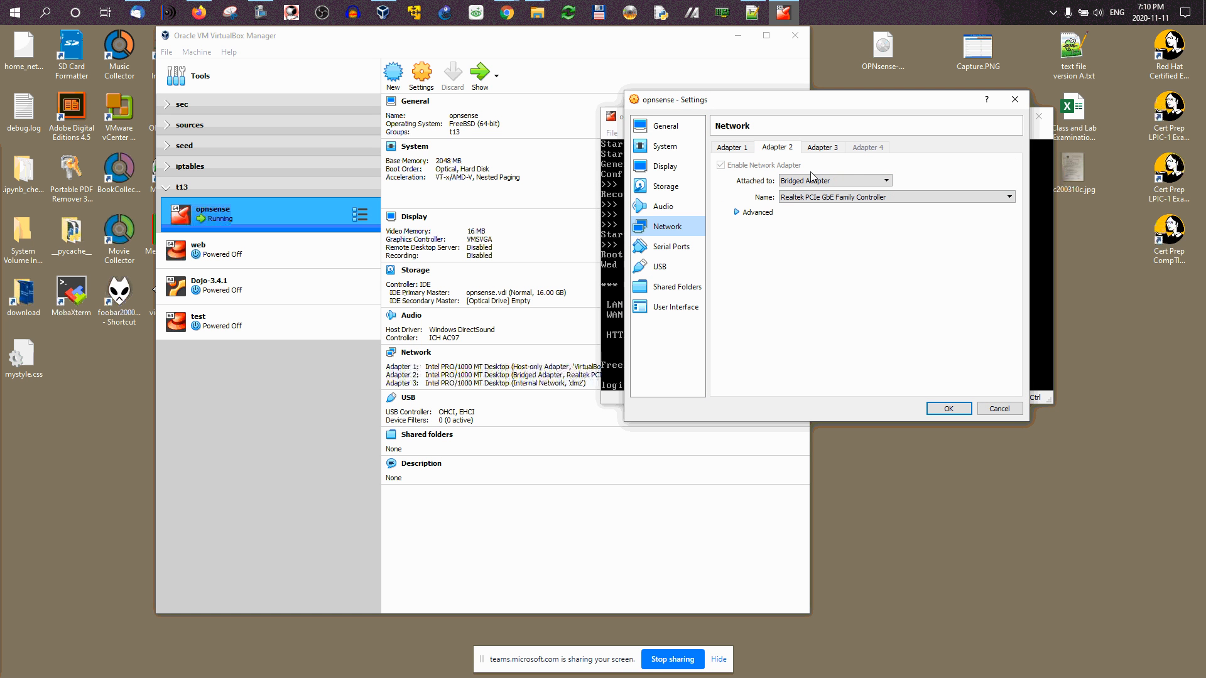
pyautogui.click(1014, 99)
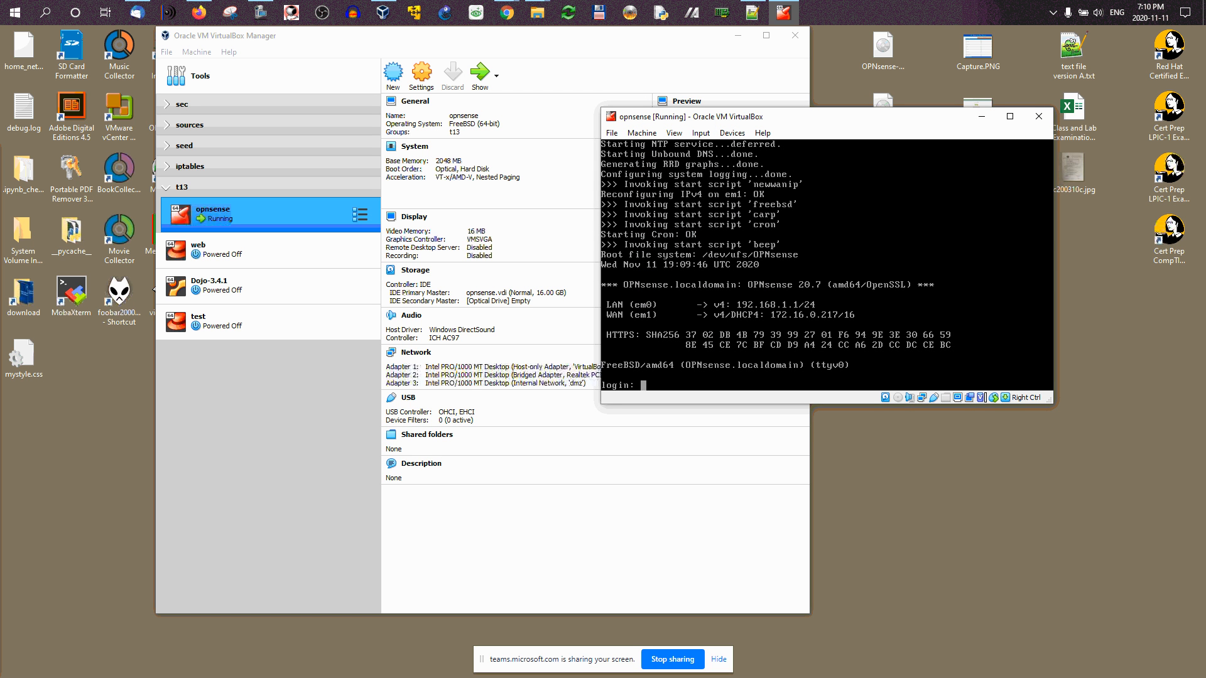
# Step: Shift the VM console window right and glance at the network diagram in Firefox before minimizing it
pyautogui.moveTo(875, 125); pyautogui.dragTo(915, 130)
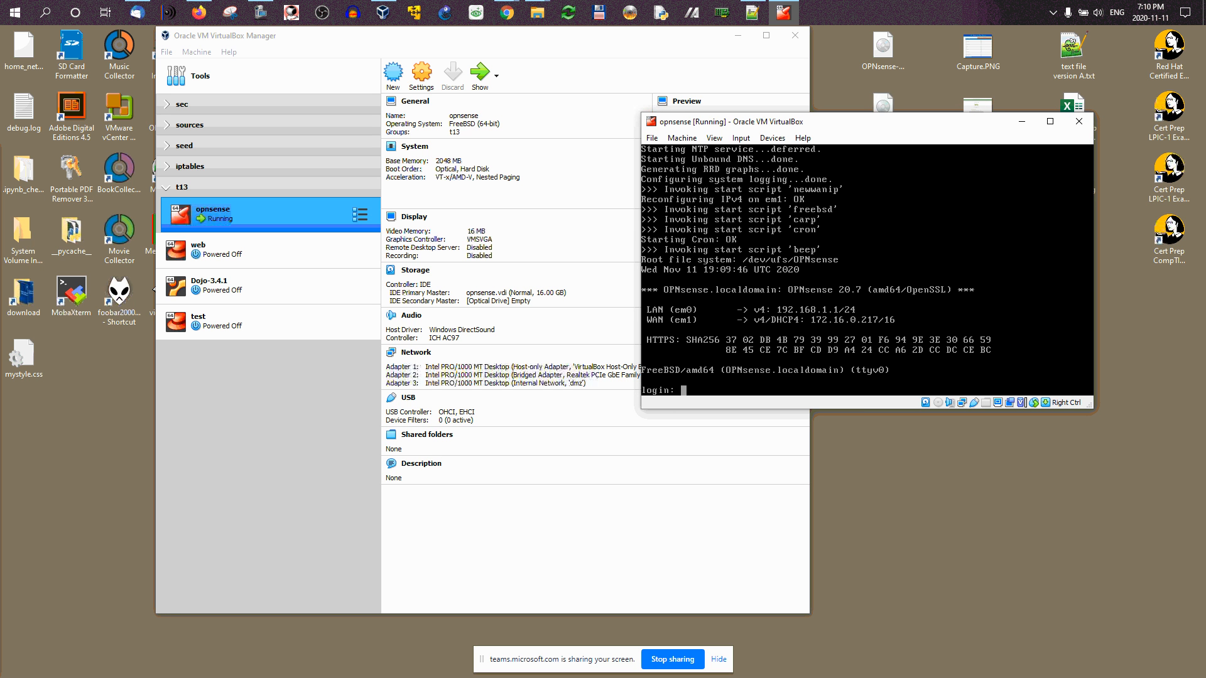
pyautogui.click(198, 13)
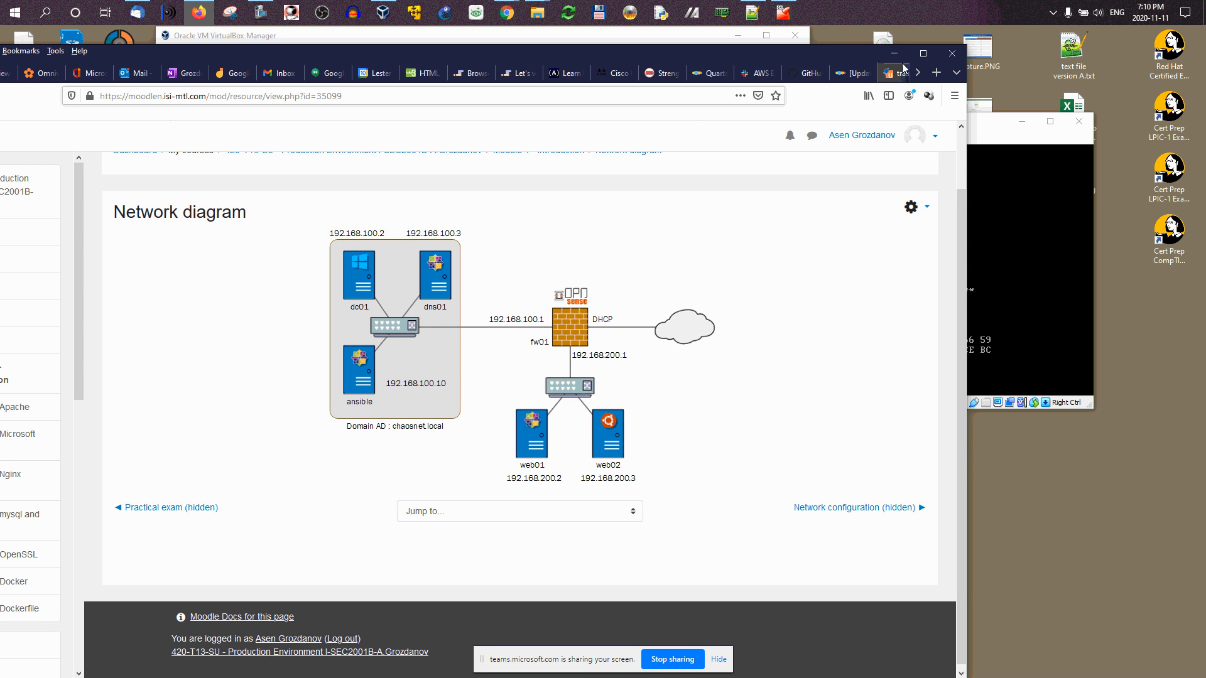
pyautogui.click(903, 54)
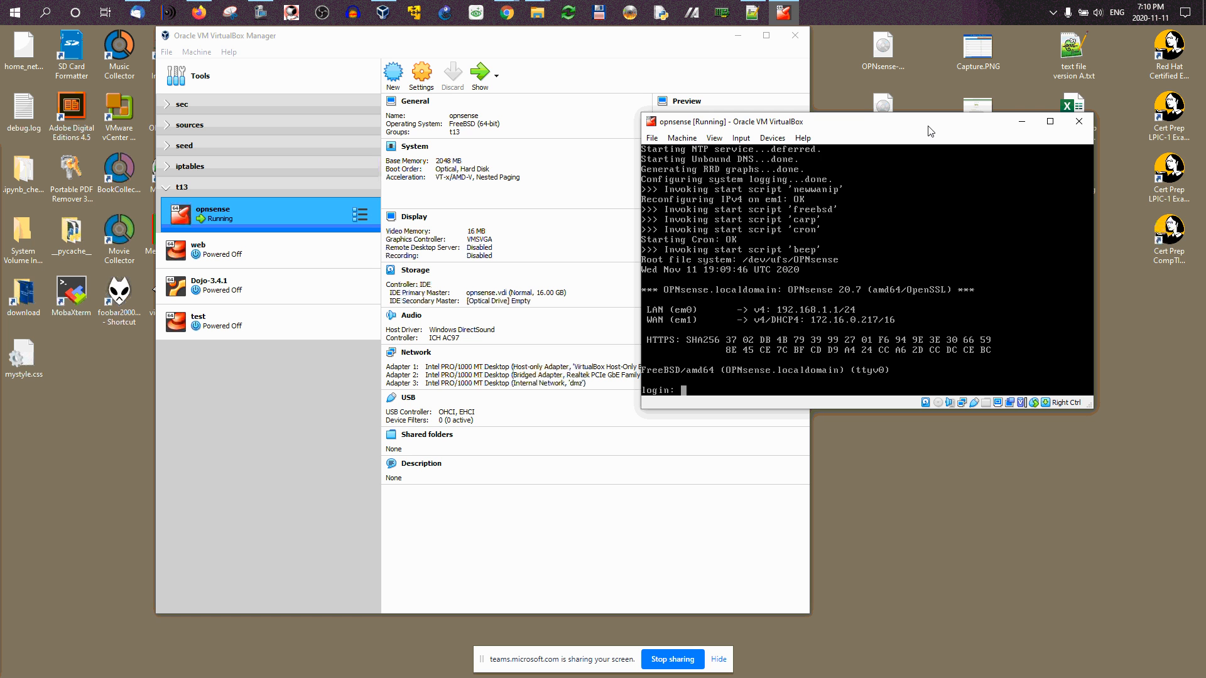
# Step: Log in to the OPNsense console as root with the account password and choose option 2
pyautogui.write('root')
pyautogui.press('Return')
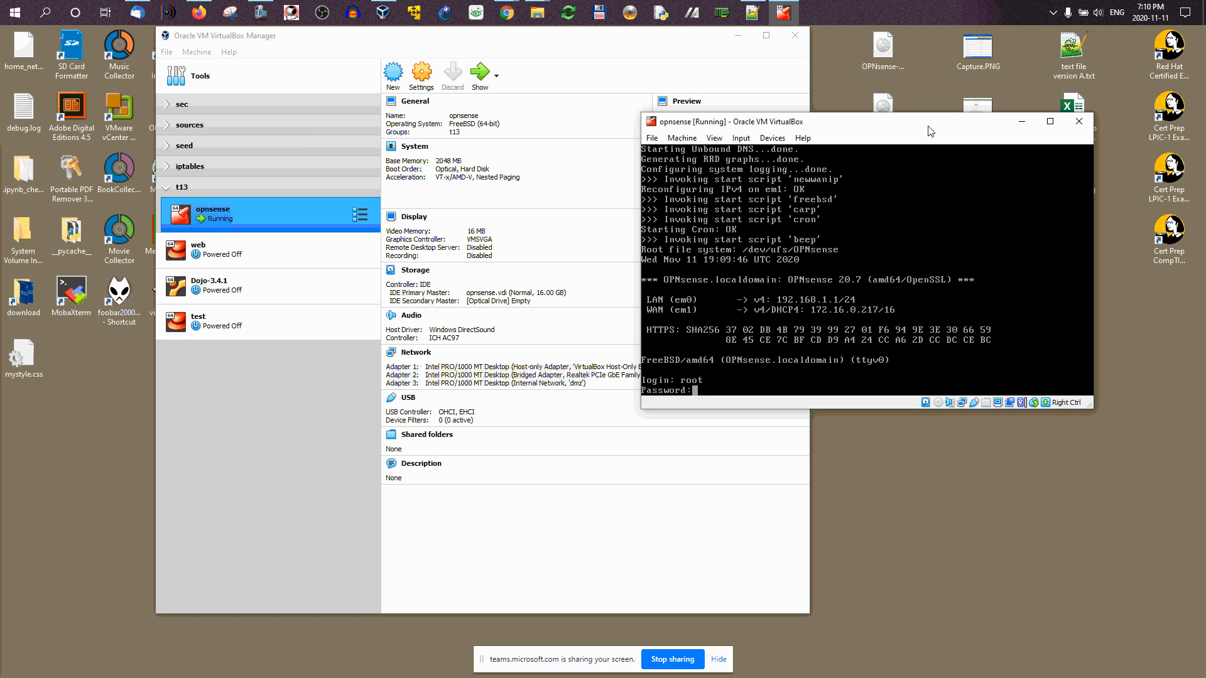
pyautogui.write('opnsense')
pyautogui.press('Return')
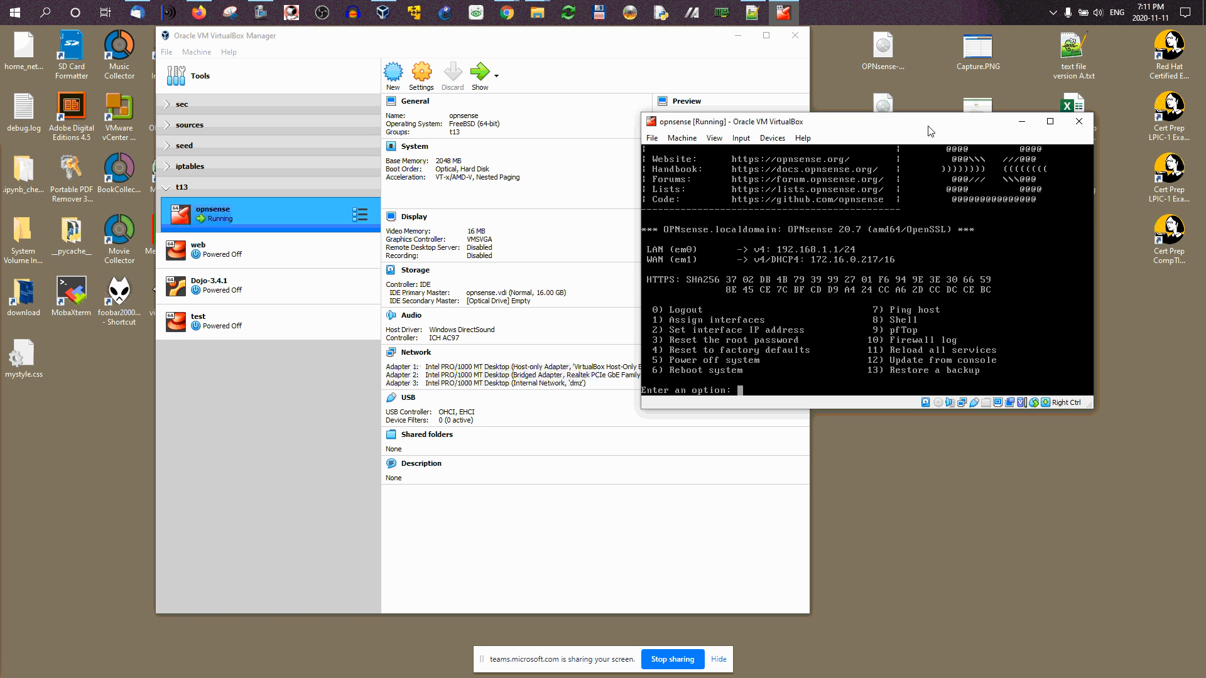
pyautogui.write('2')
pyautogui.press('Return')
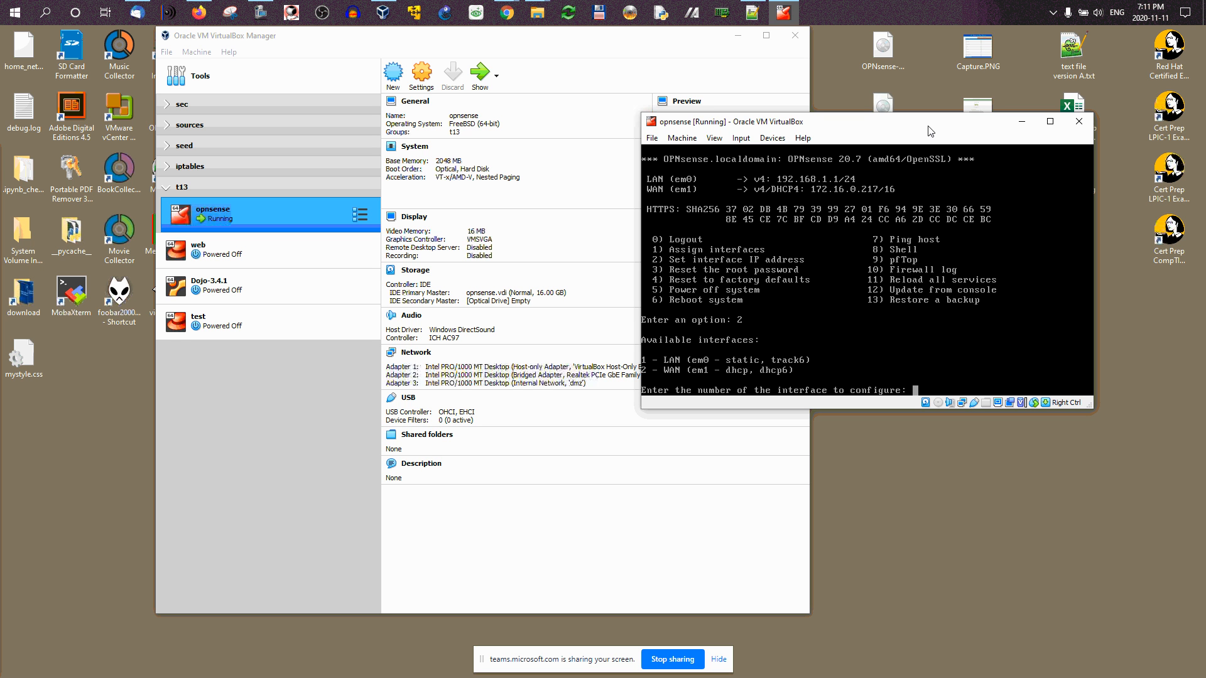
# Step: Select LAN (1), decline DHCP, and enter 192.168.100.1 as its IPv4 address
pyautogui.write('1')
pyautogui.press('Return')
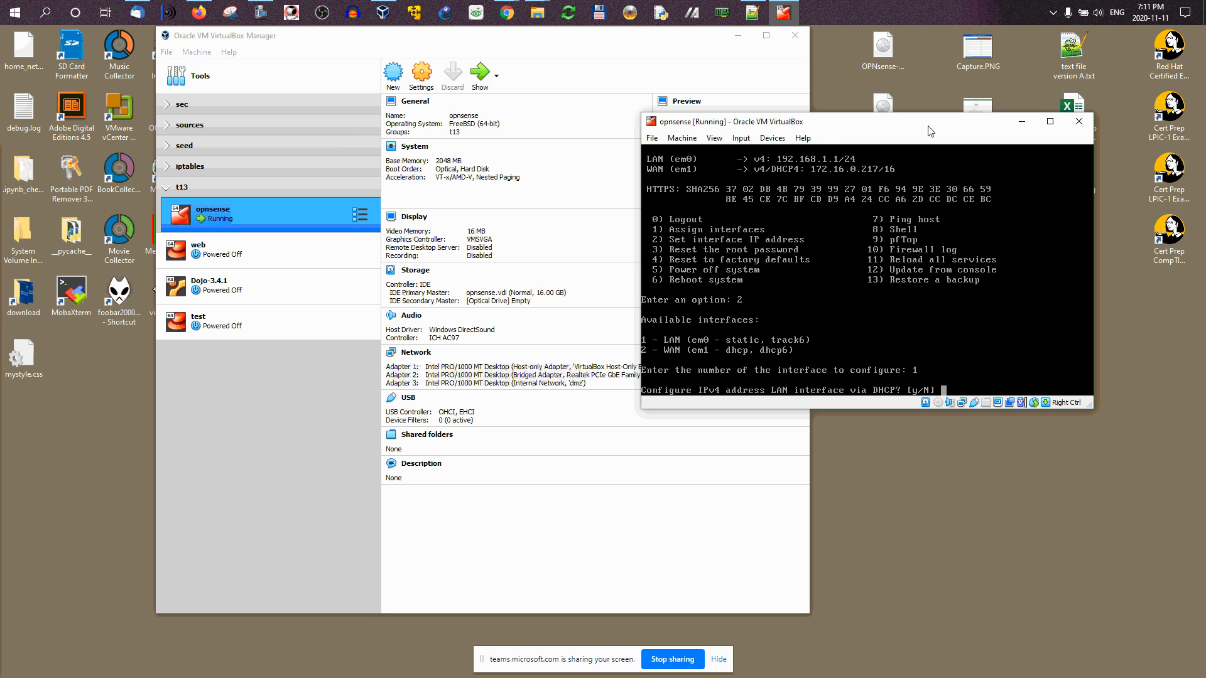
pyautogui.press('Return')
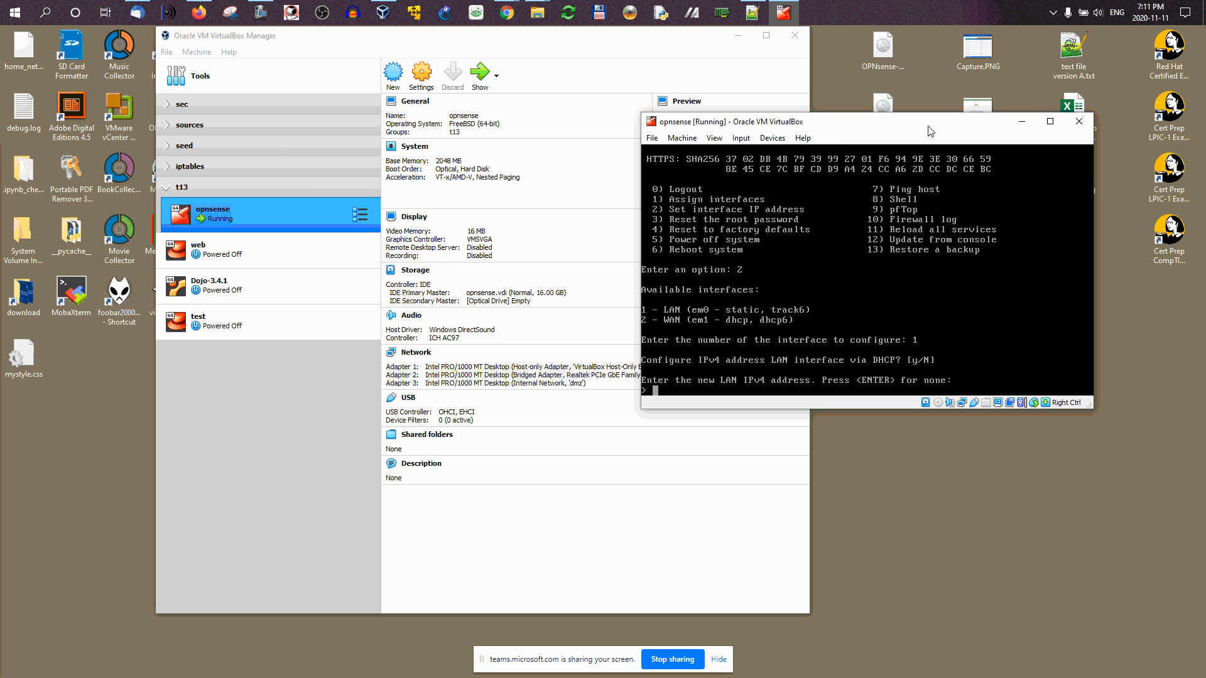
pyautogui.write('192.168.100.1')
pyautogui.press('Return')
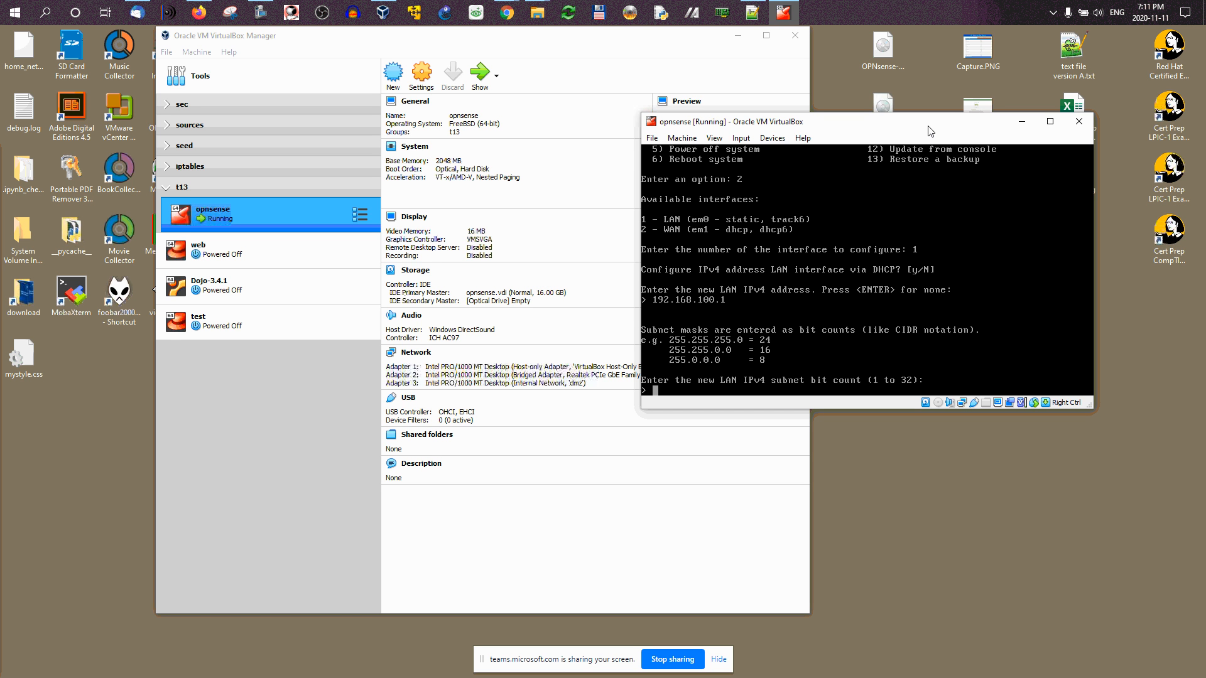
# Step: Set the 24-bit subnet mask, leave the gateway empty, and accept IPv6 via WAN tracking
pyautogui.write('24')
pyautogui.press('Return')
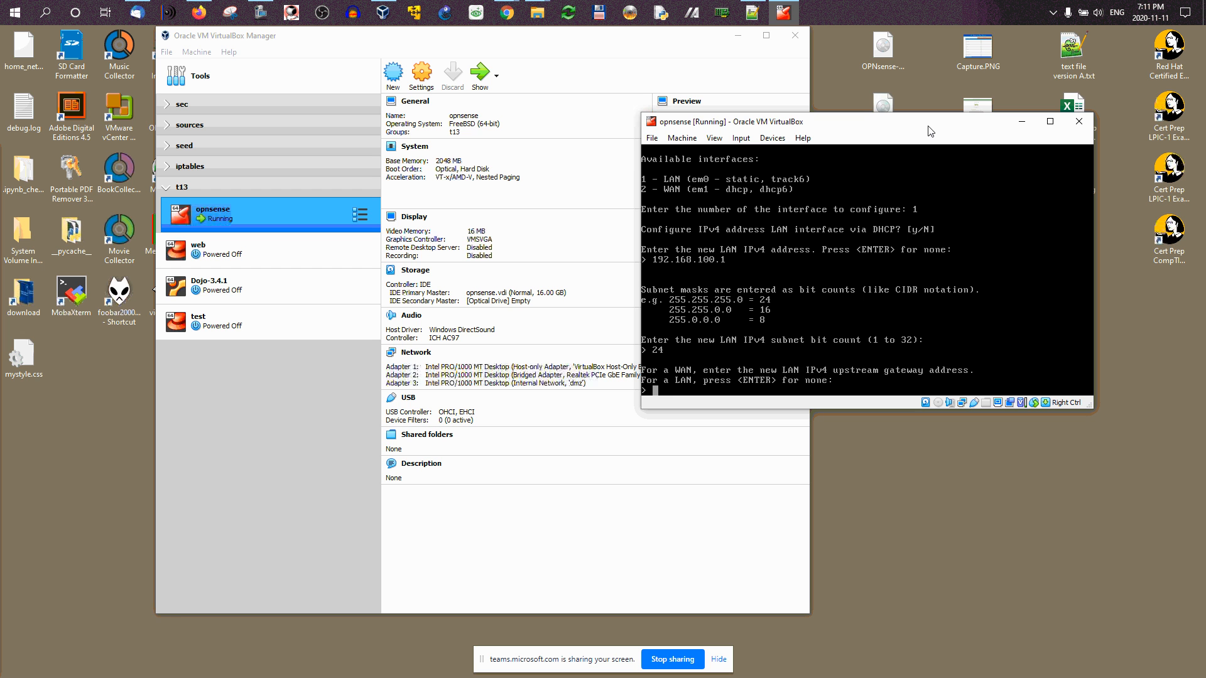
pyautogui.press('Return')
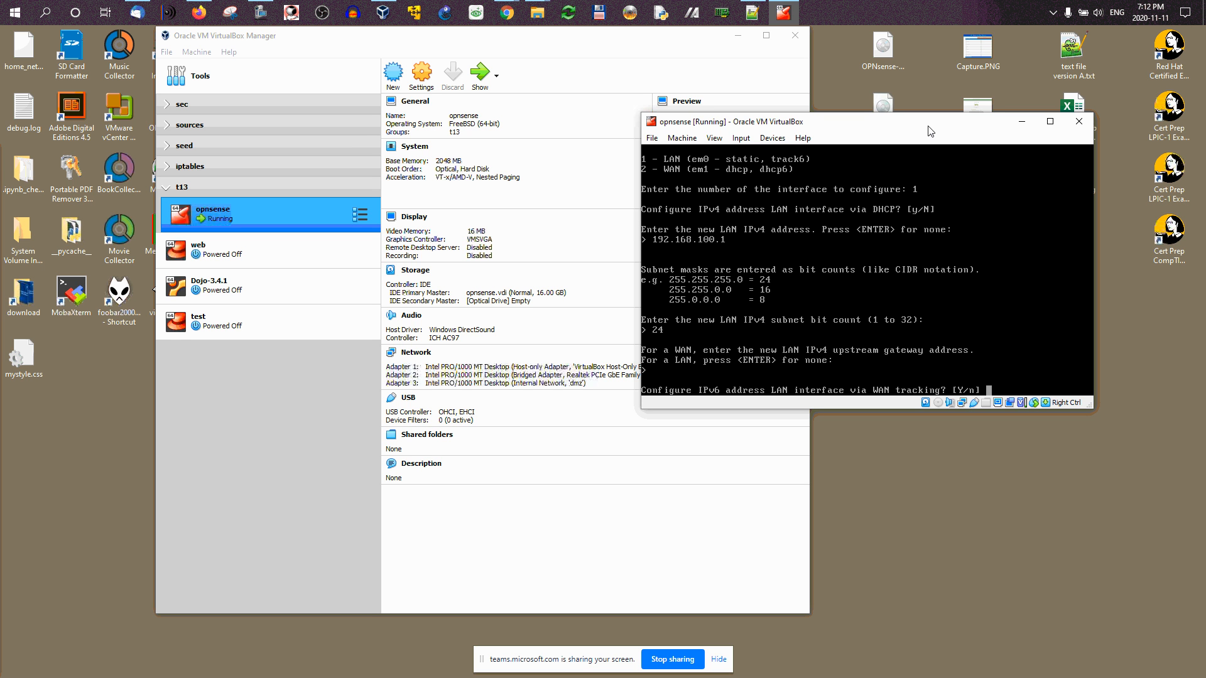
pyautogui.press('Return')
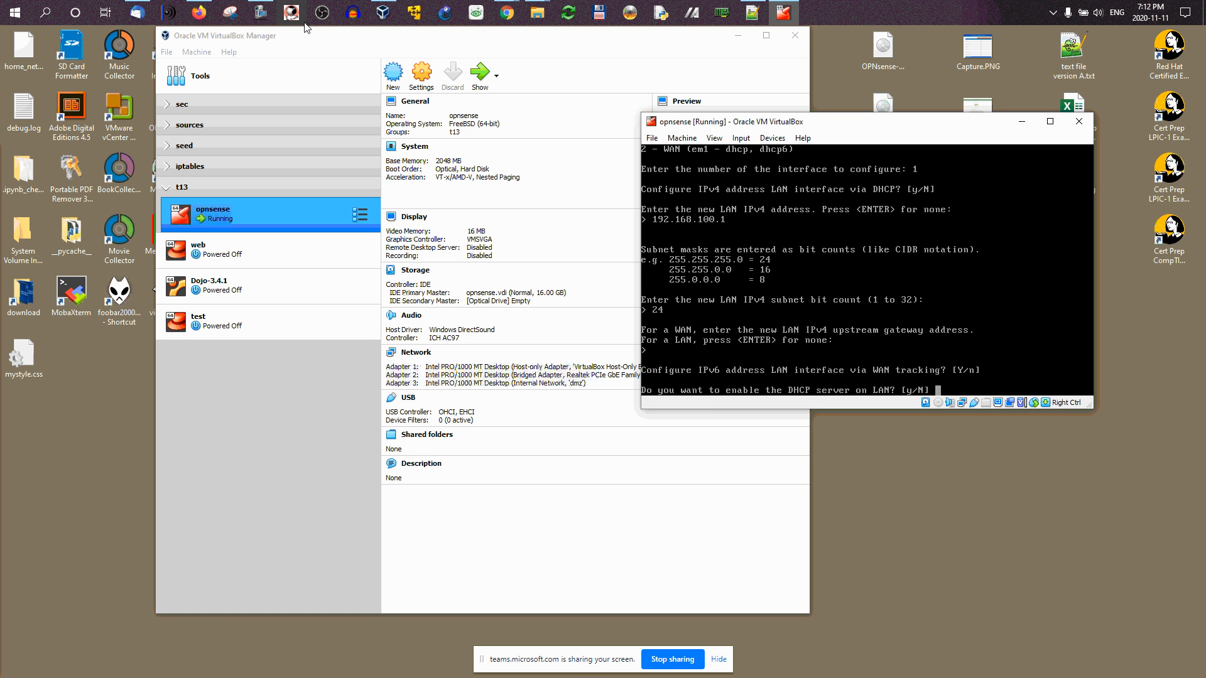
pyautogui.click(205, 14)
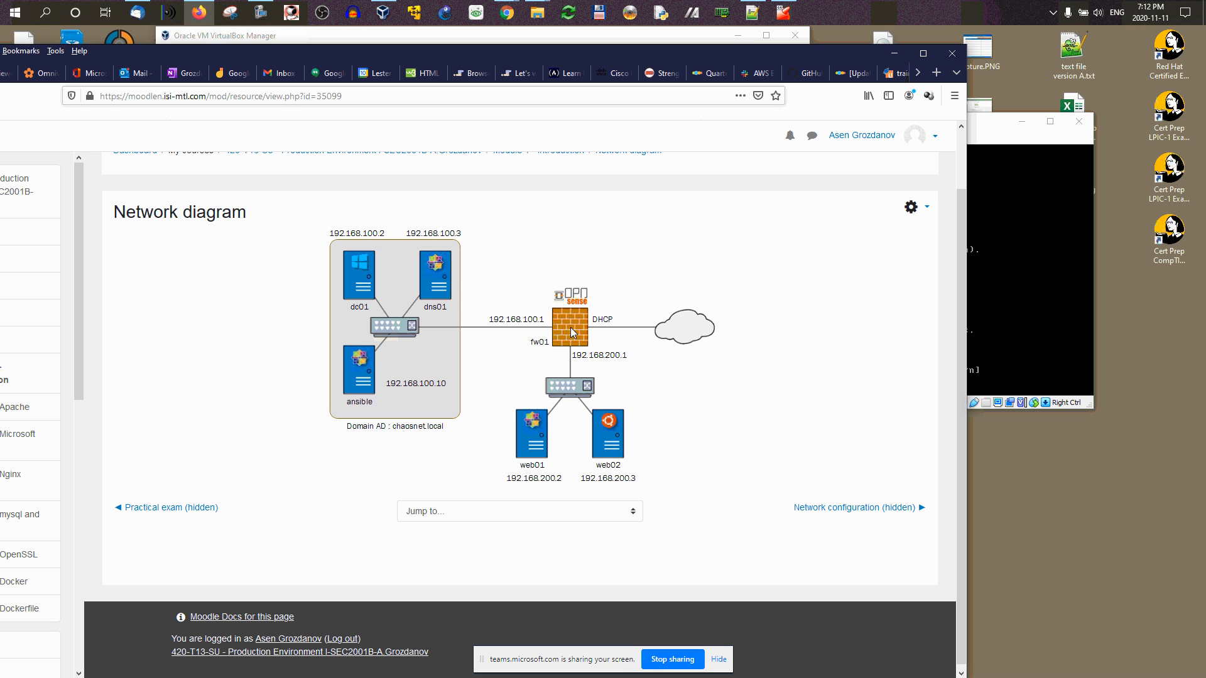
# Step: Minimize Firefox after confirming fw01's addresses 192.168.100.1 and 192.168.200.1 on the diagram
pyautogui.click(894, 53)
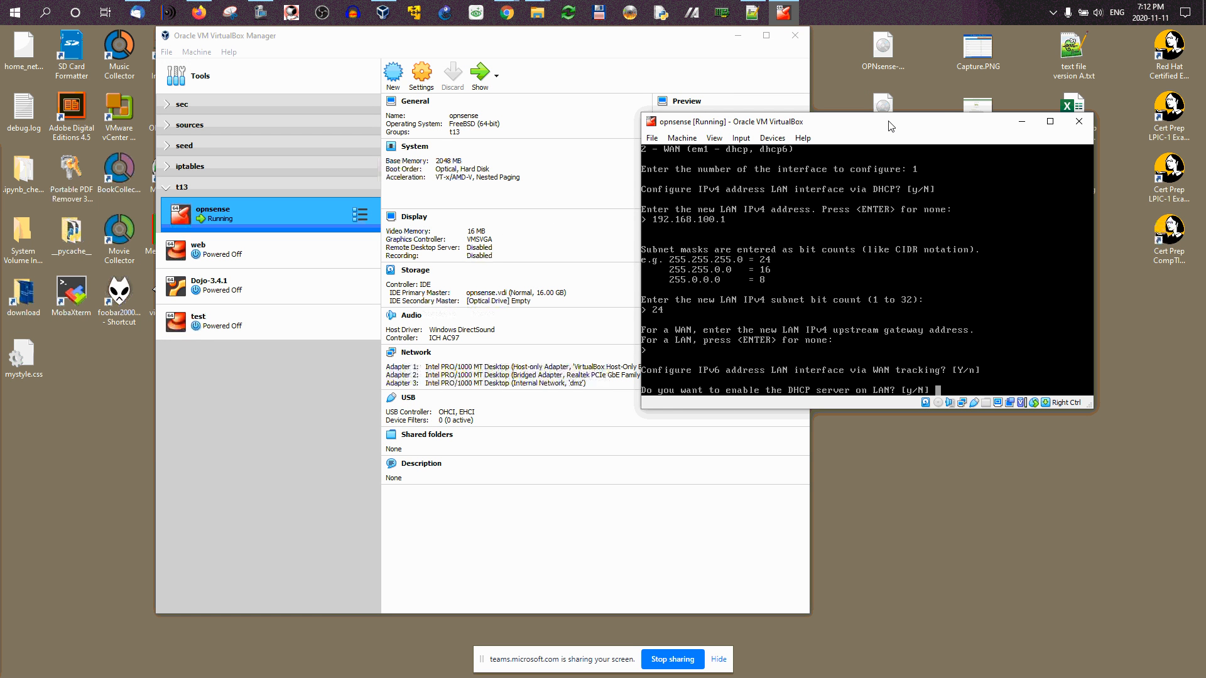
# Step: Enable LAN DHCP with range 192.168.100.200 to 192.168.100.250, keeping HTTPS for the web GUI
pyautogui.write('y')
pyautogui.press('Return')
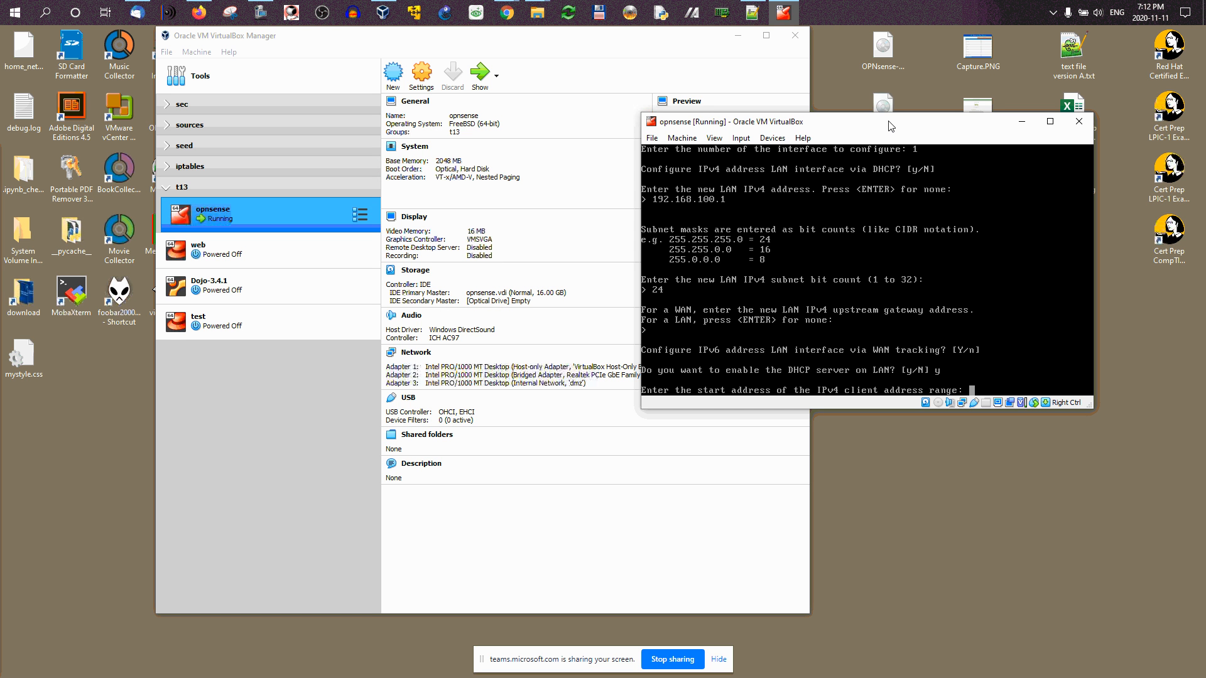
pyautogui.write('192.168.100.200')
pyautogui.press('Return')
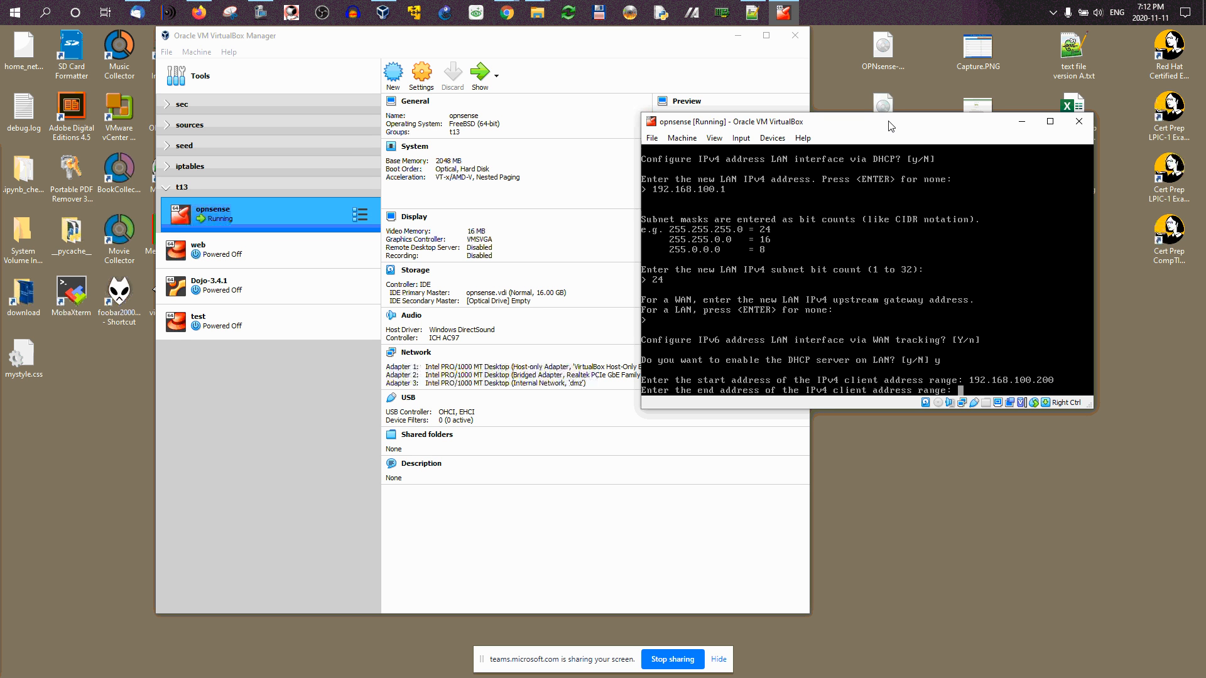
pyautogui.write('192.168.100.250')
pyautogui.press('Return')
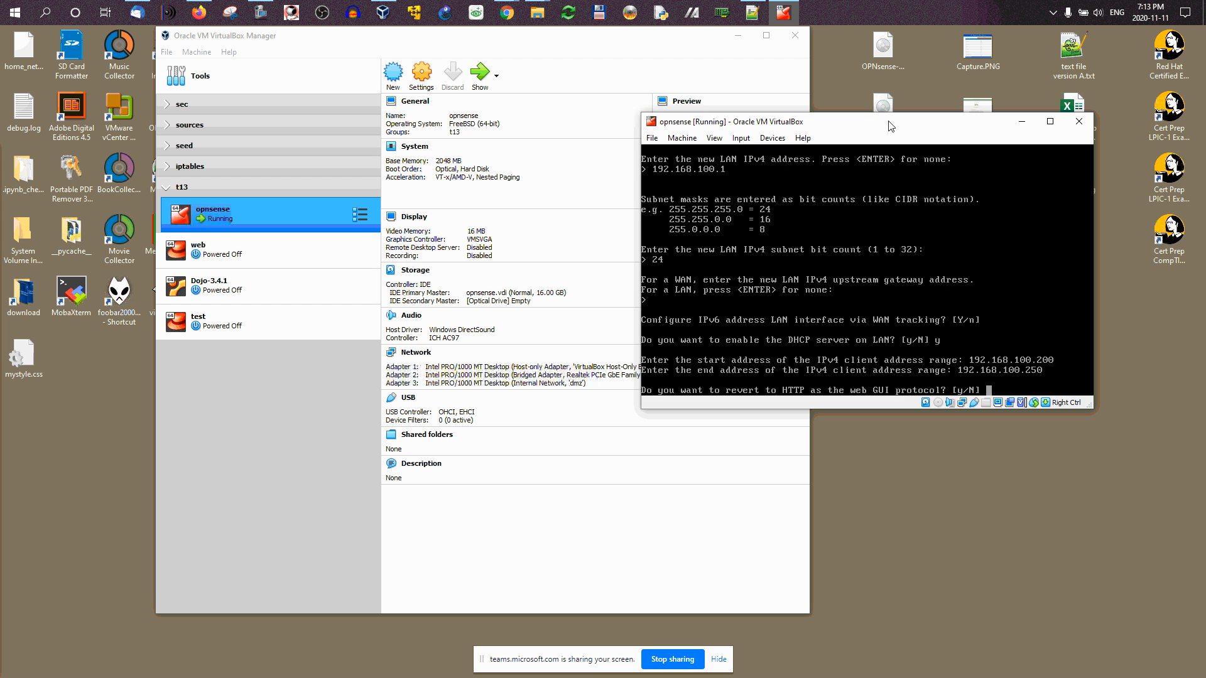
pyautogui.press('Return')
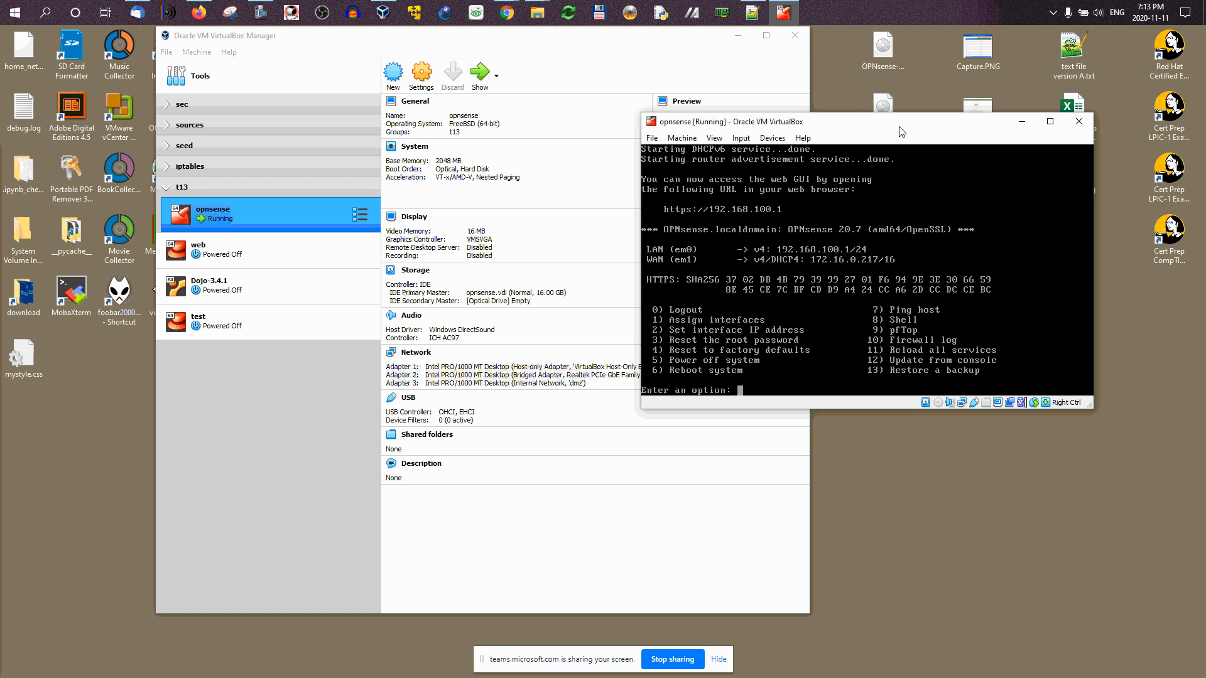
# Step: Load 192.168.100.1 in a new Firefox tab, reaching the certificate security warning
pyautogui.click(199, 12)
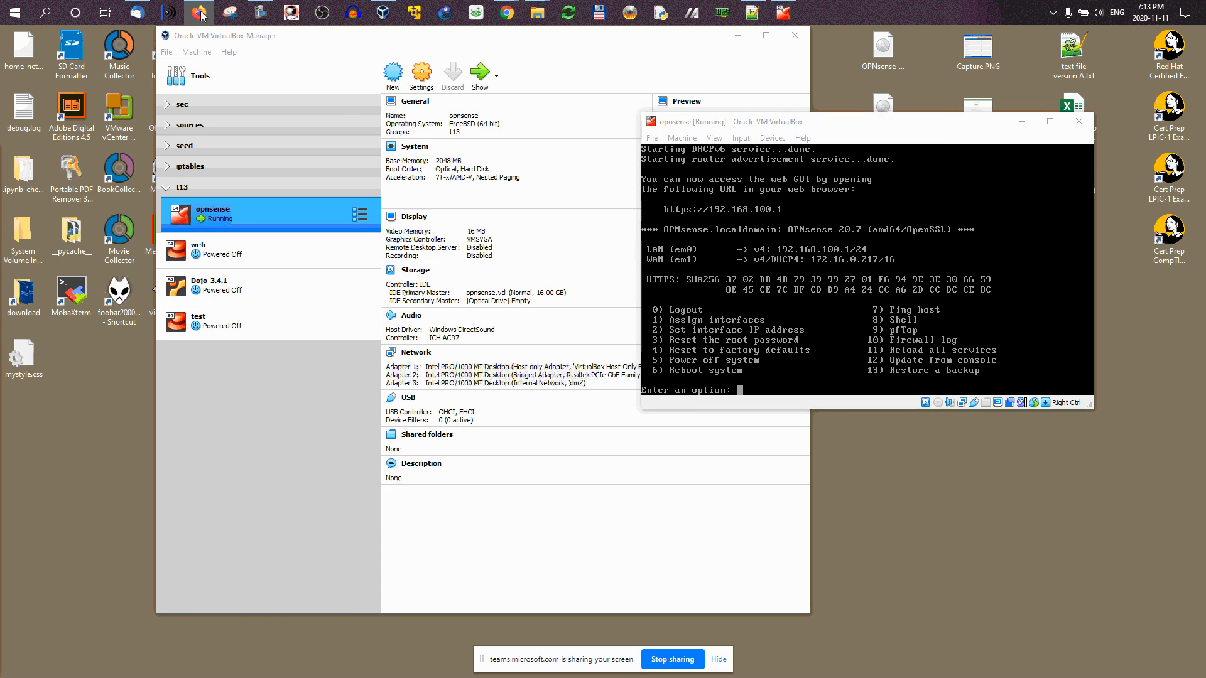
pyautogui.click(936, 73)
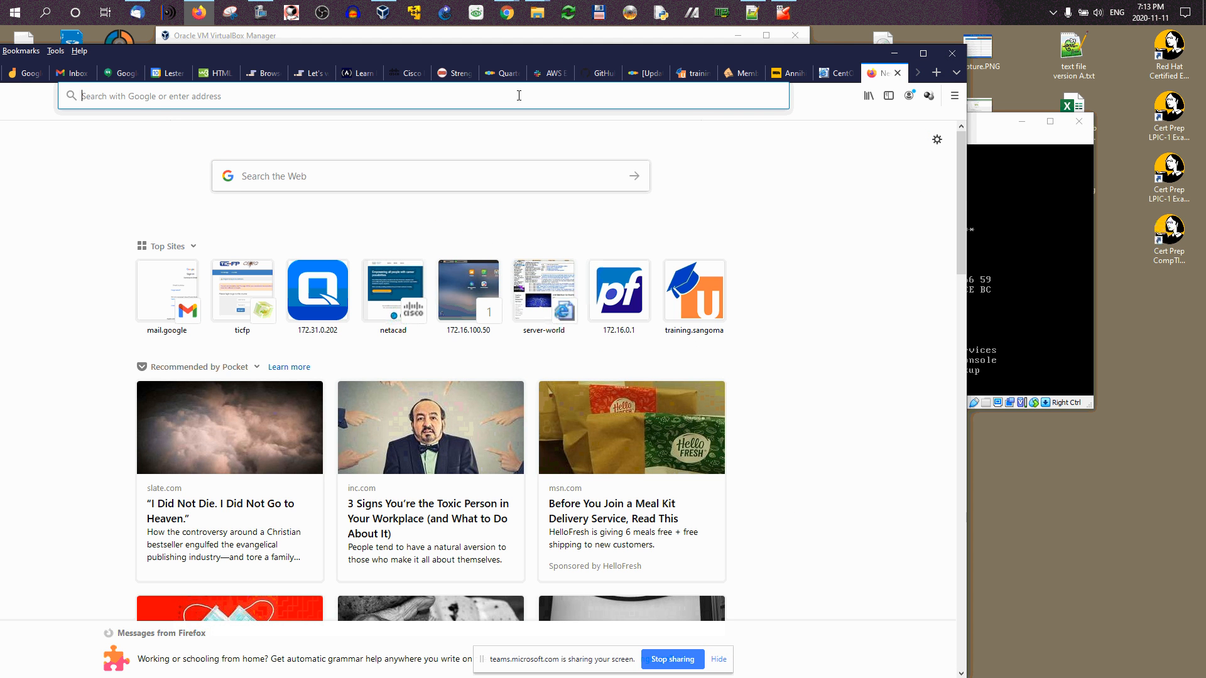
pyautogui.write('192.168')
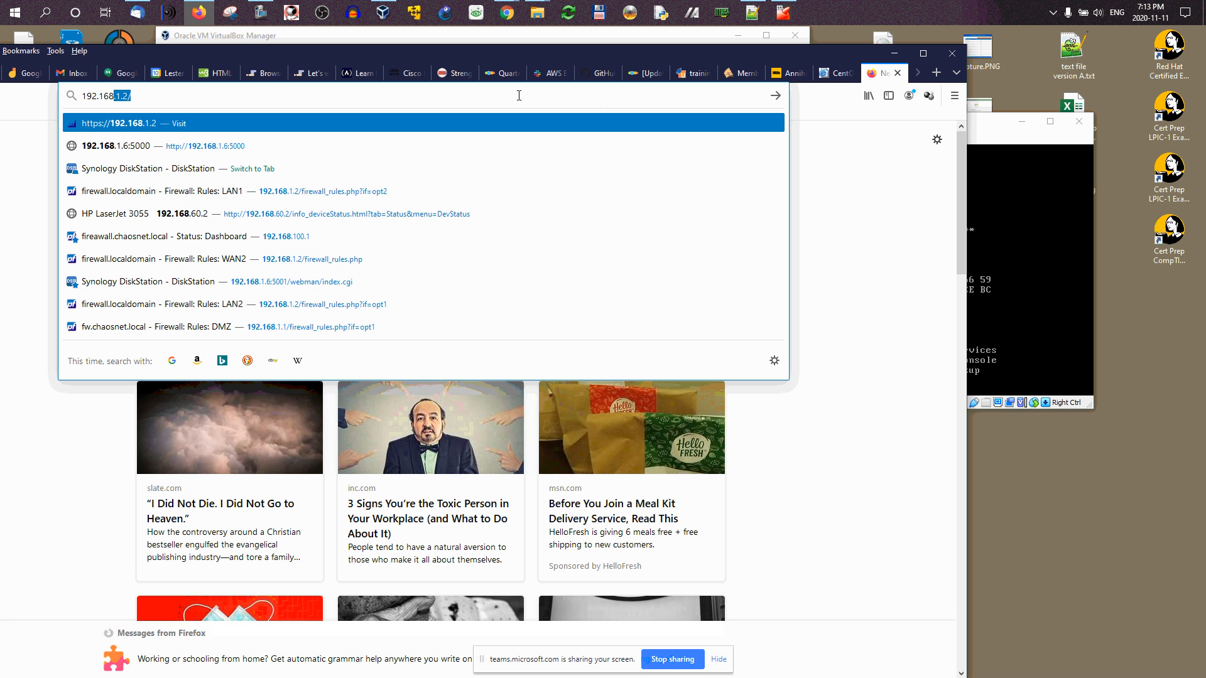
pyautogui.write('.1')
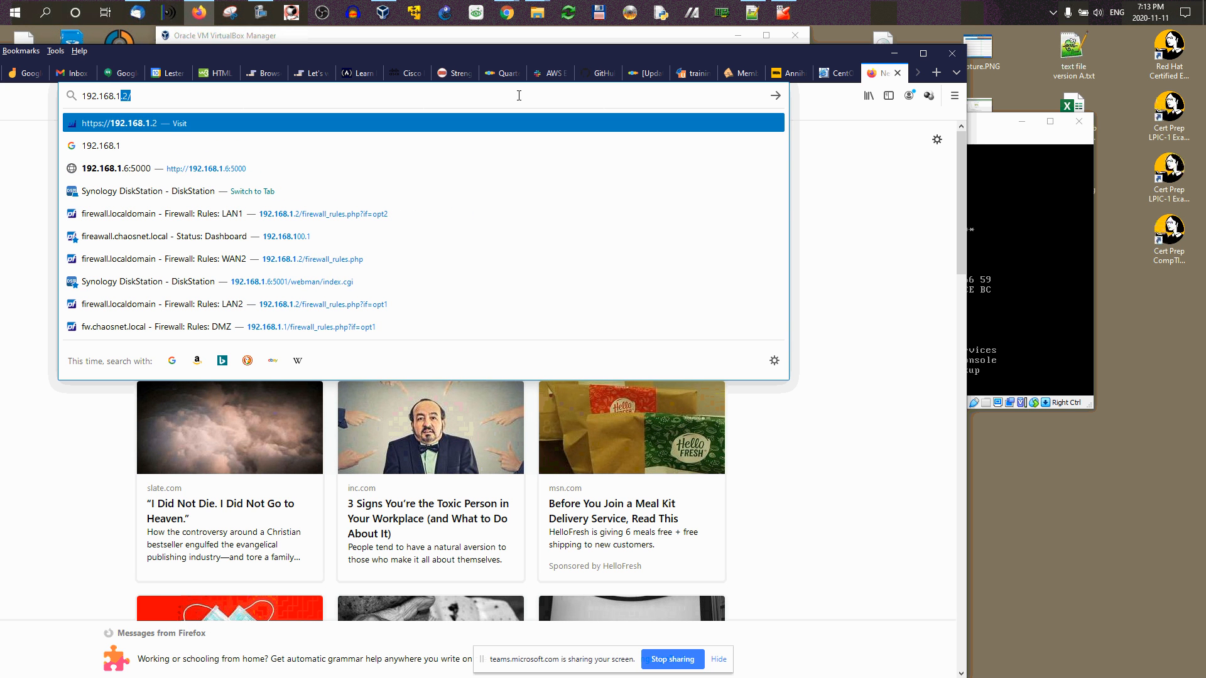
pyautogui.write('00.1')
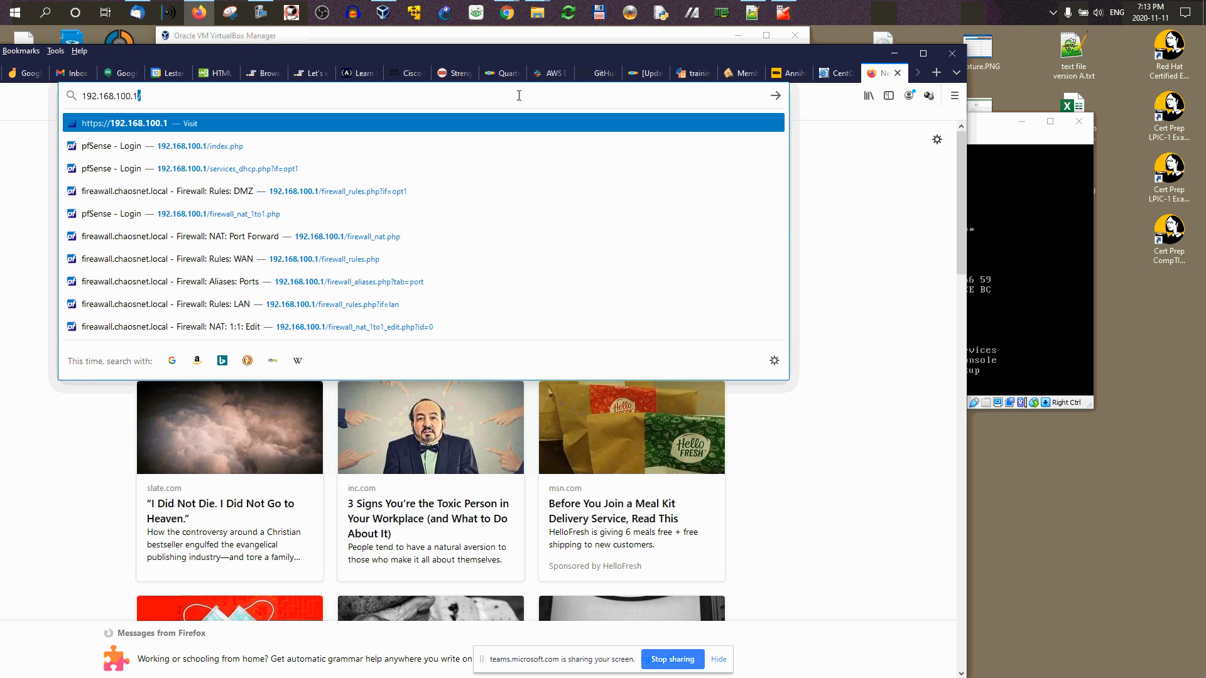
pyautogui.press('Return')
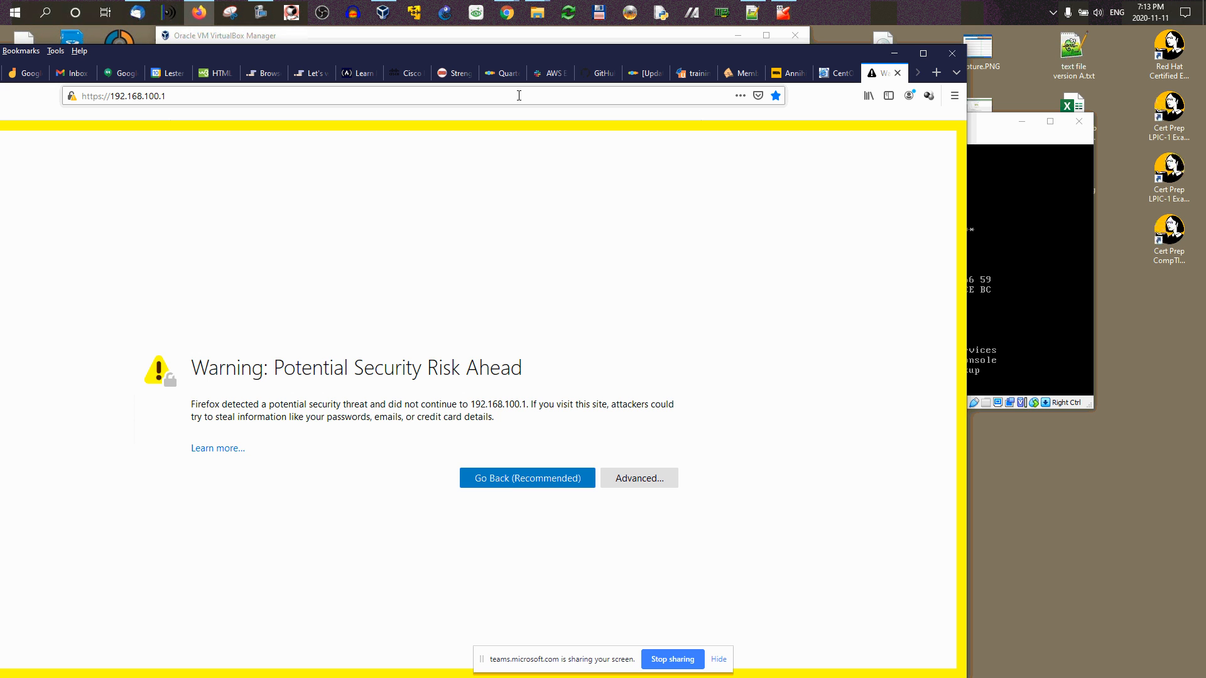
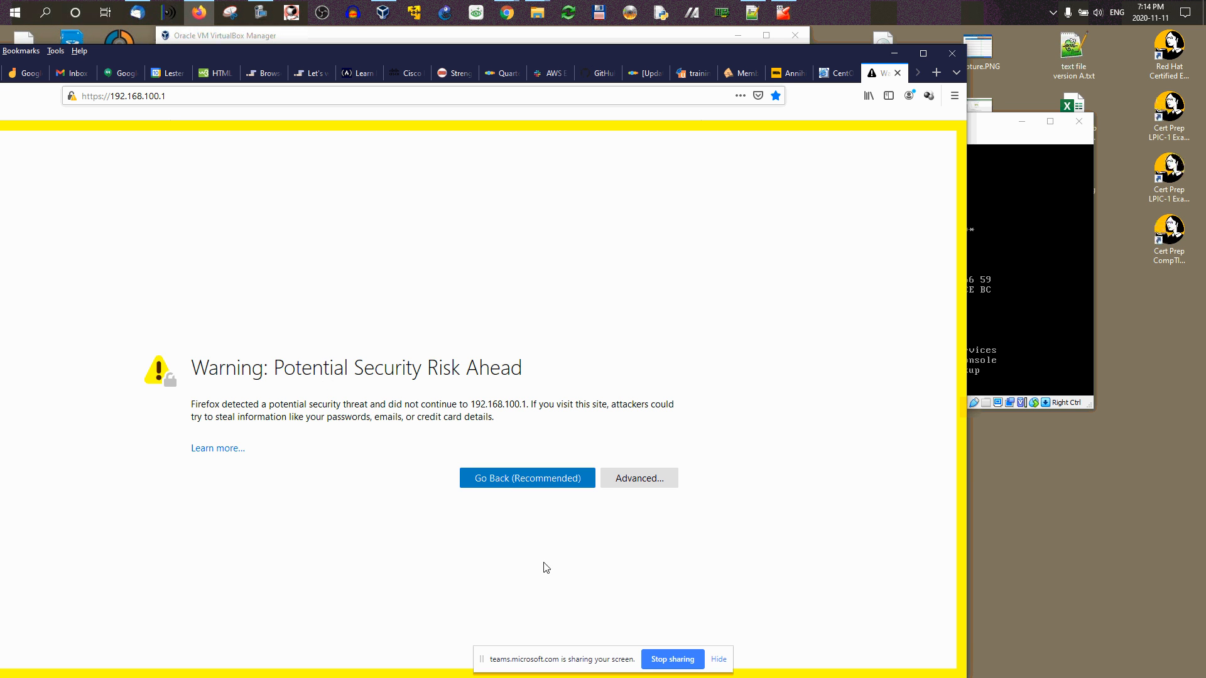
# Step: Reveal the advanced details of the self-signed certificate warning for 192.168.100.1
pyautogui.click(634, 478)
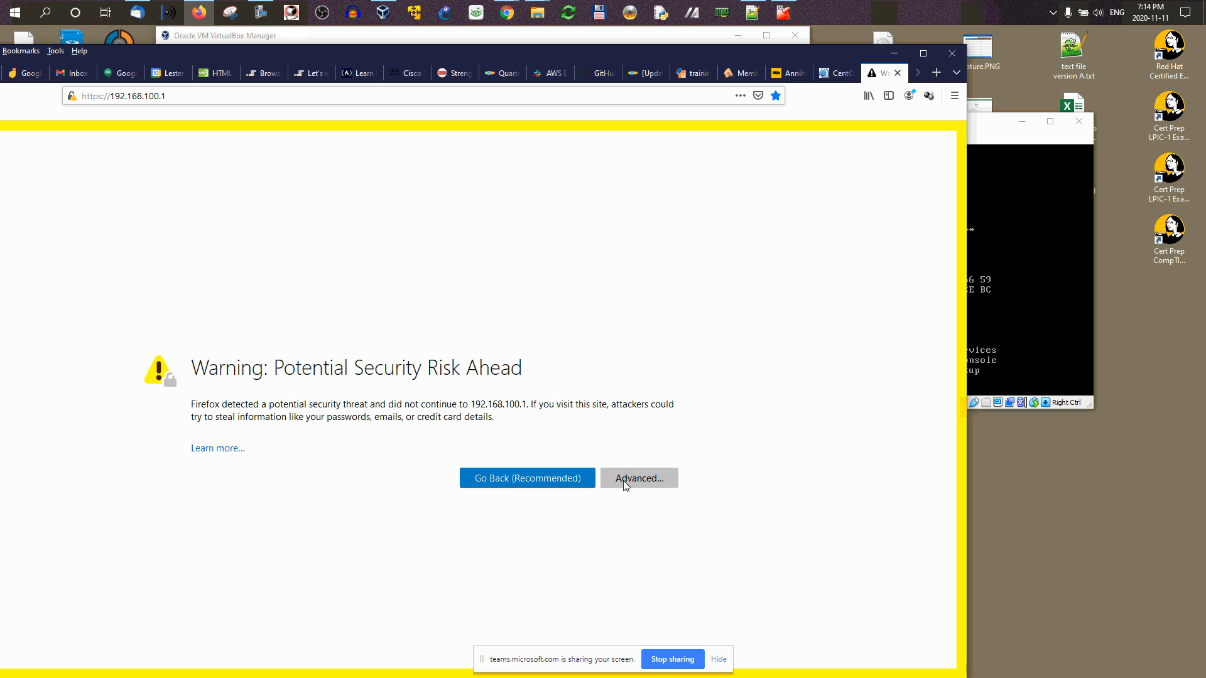
pyautogui.scroll(-2, 562, 396)
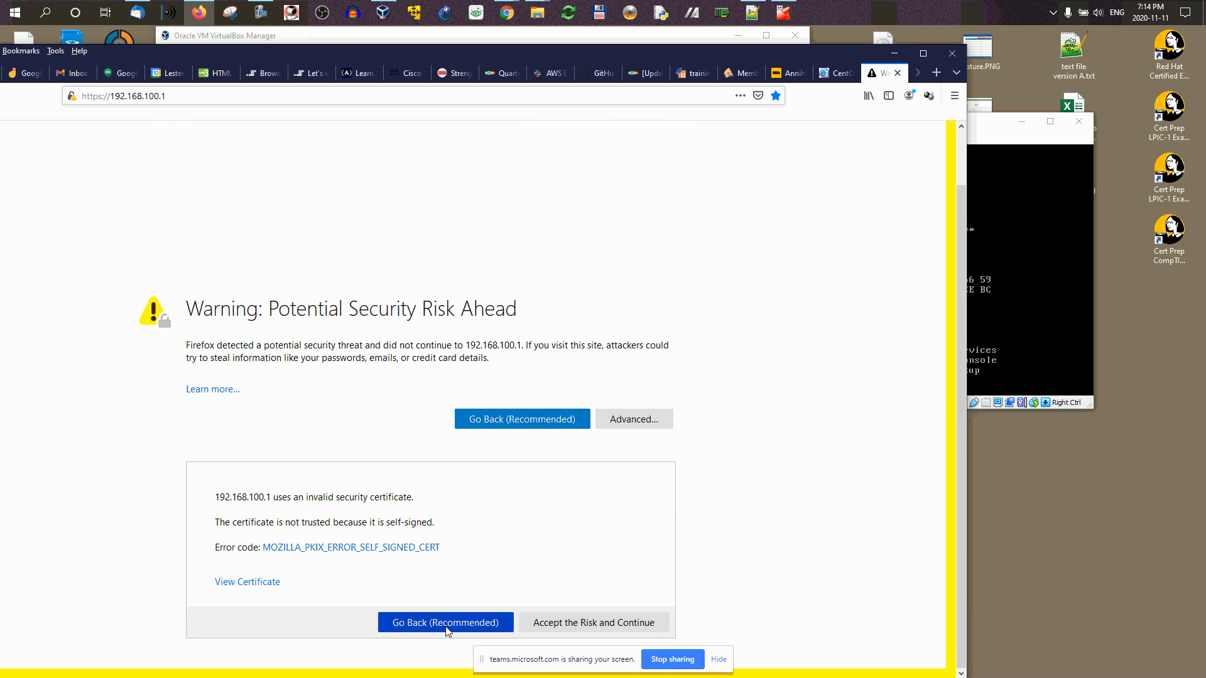
# Step: Accept the certificate risk, log in to OPNsense as root, and save the login in Firefox
pyautogui.click(576, 624)
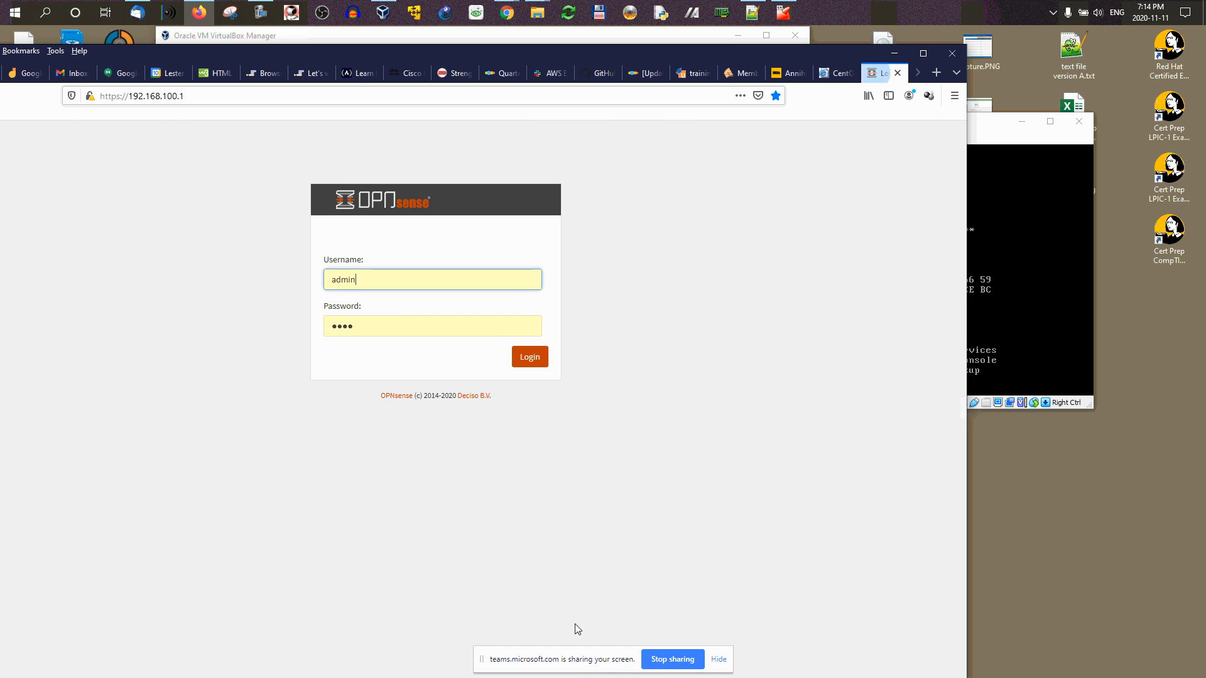
pyautogui.doubleClick(367, 285)
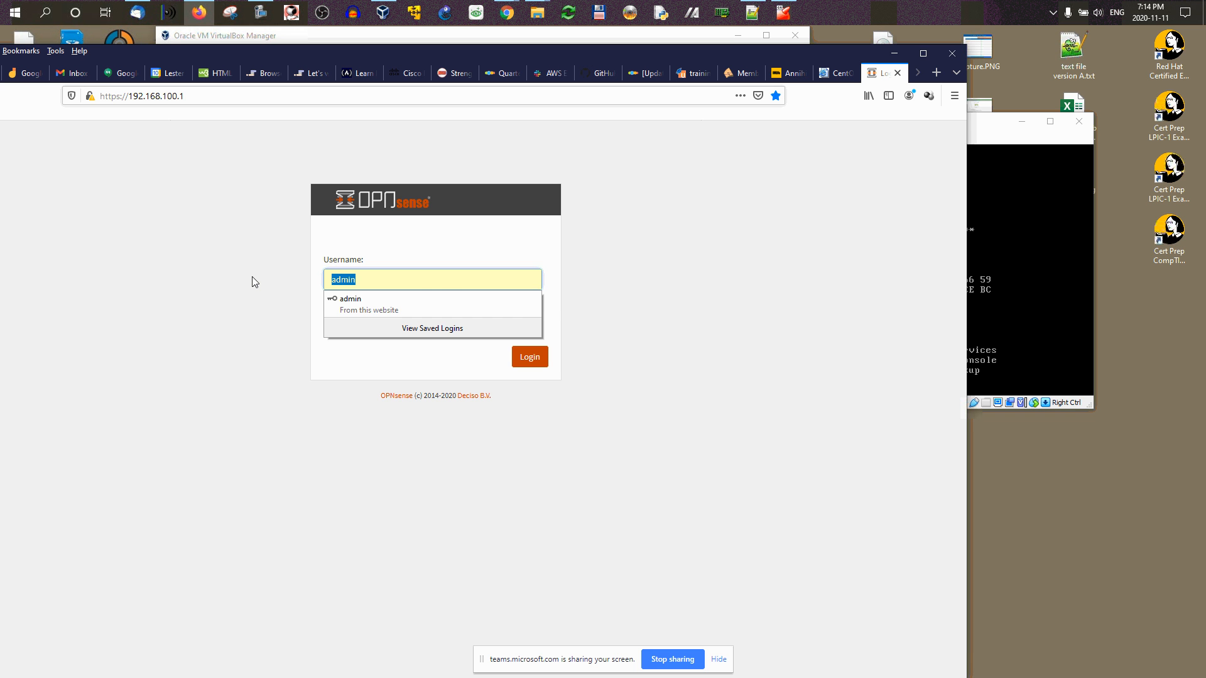
pyautogui.write('root')
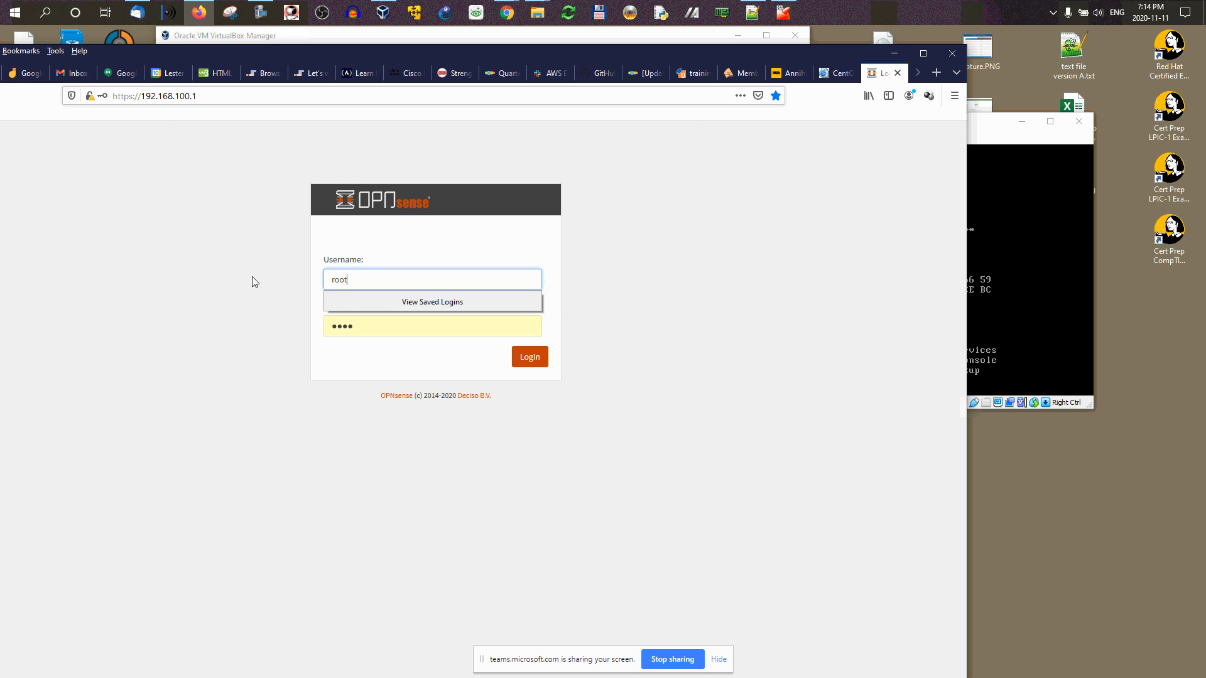
pyautogui.press('Tab')
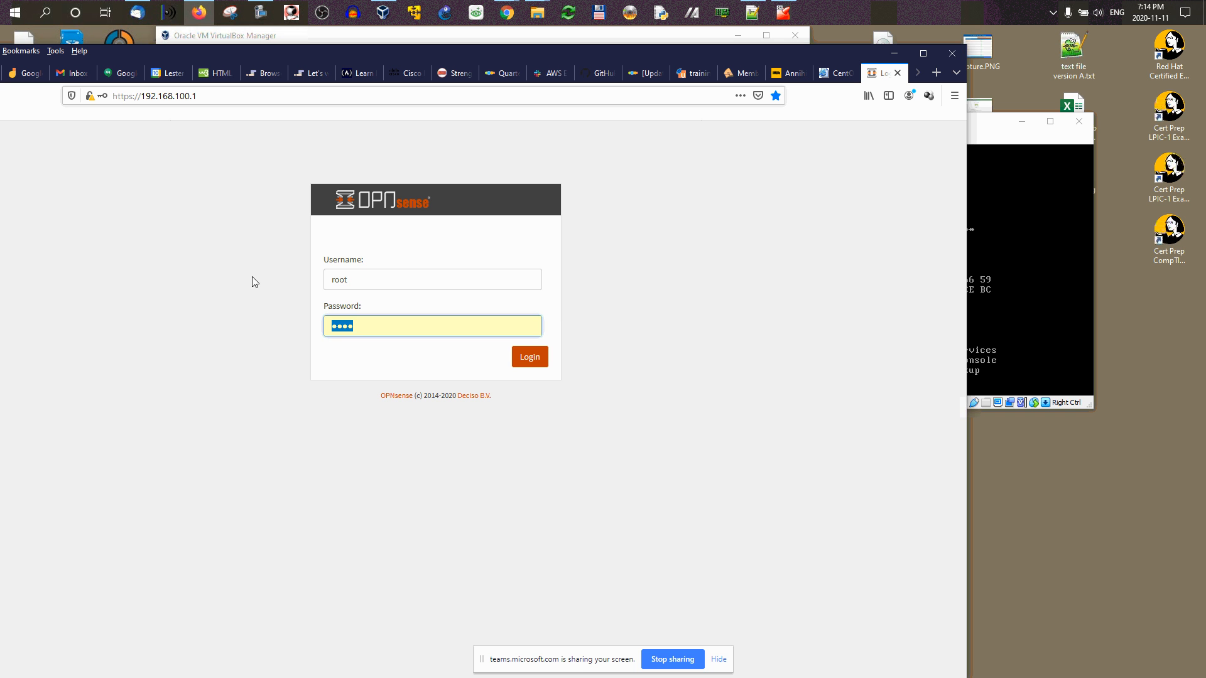
pyautogui.write('o')
pyautogui.click(521, 363)
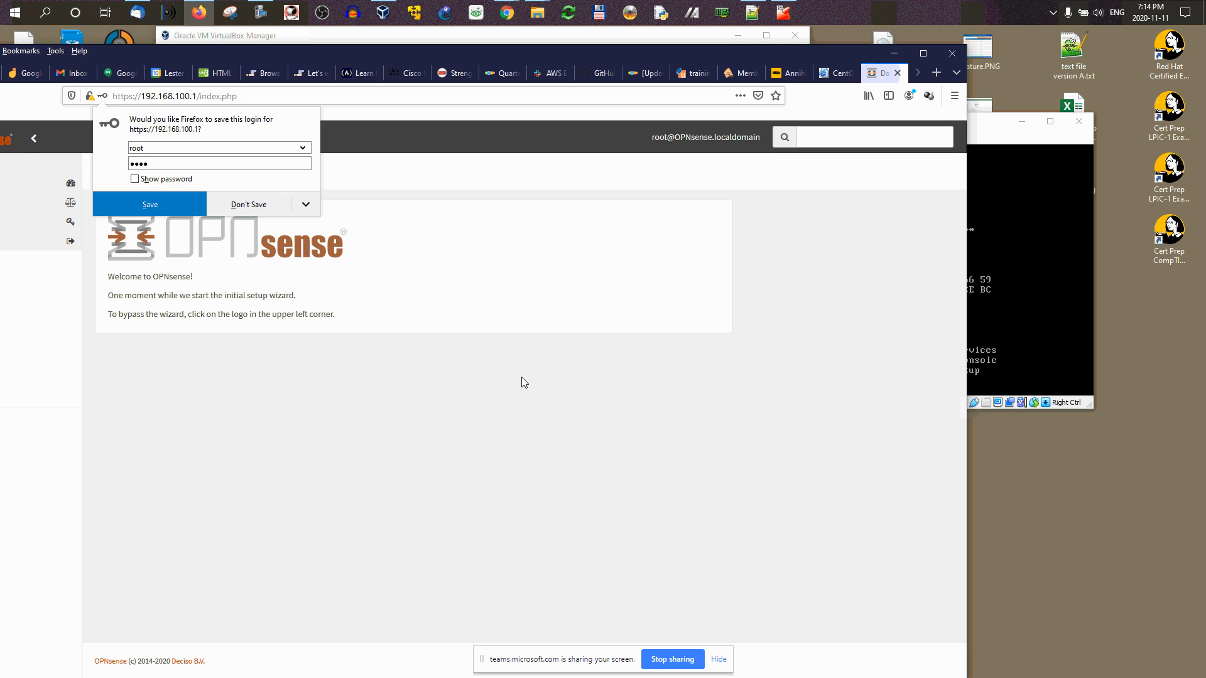
pyautogui.click(154, 205)
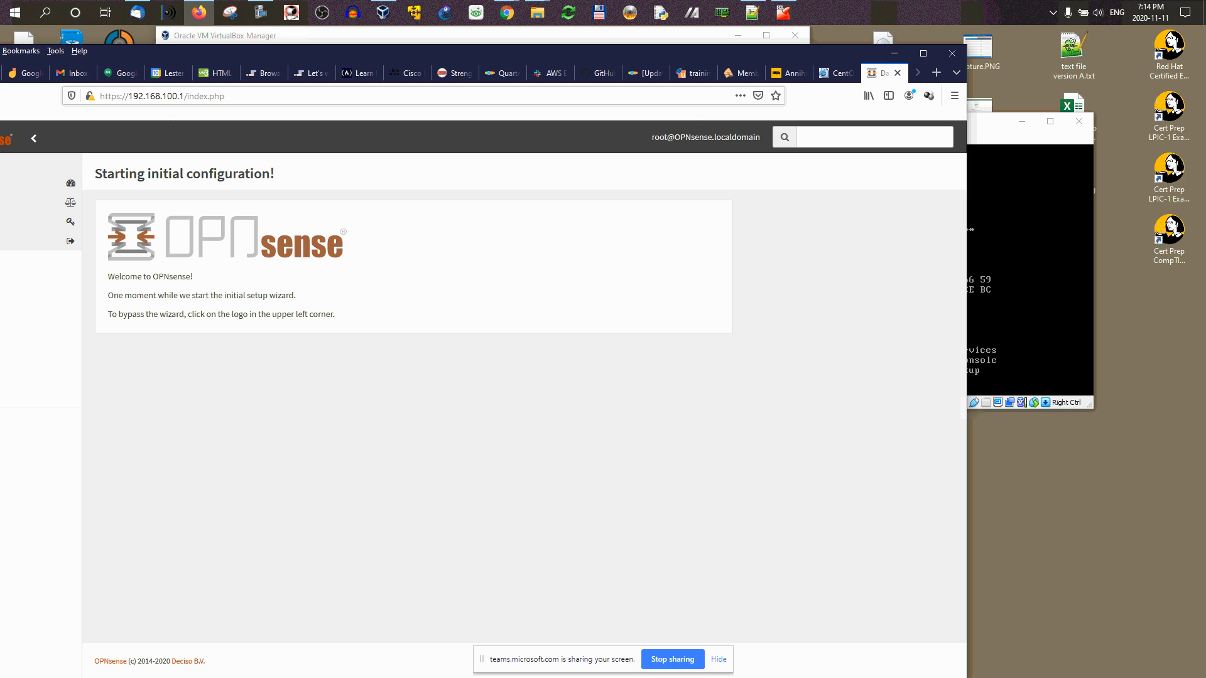
pyautogui.moveTo(586, 56); pyautogui.dragTo(819, 41)
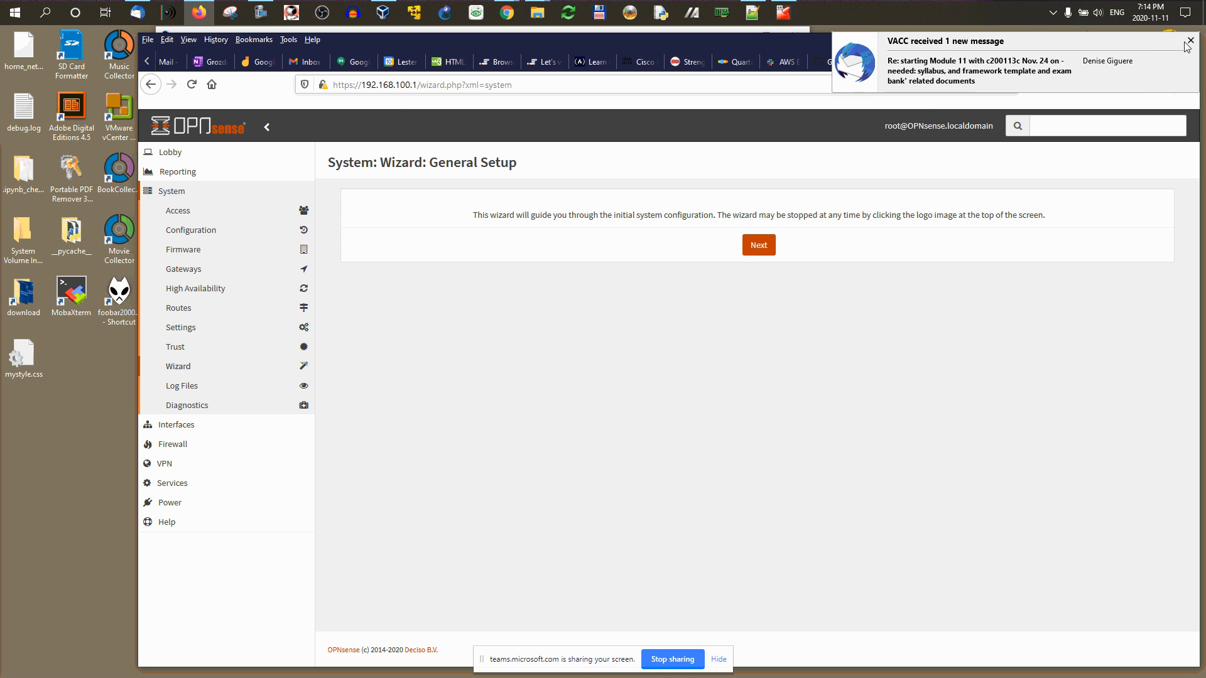
# Step: Advance to the General Information step and replace the OPNsense hostname with fw1
pyautogui.click(758, 245)
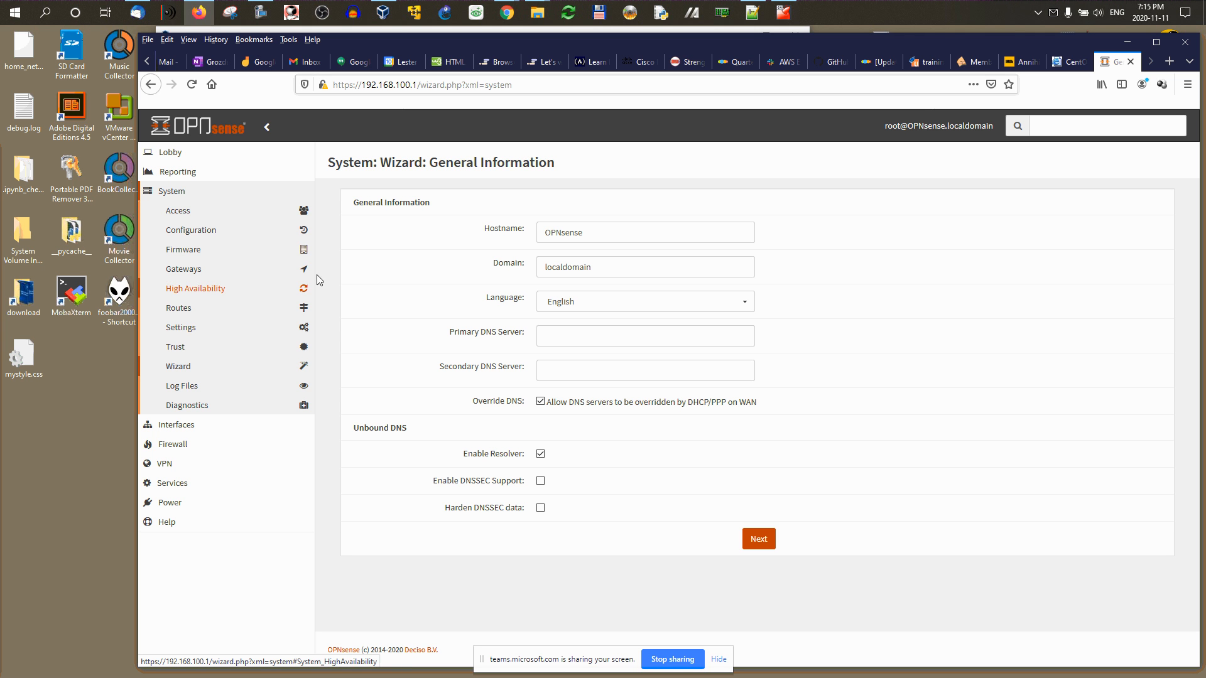
pyautogui.moveTo(616, 237); pyautogui.dragTo(521, 233)
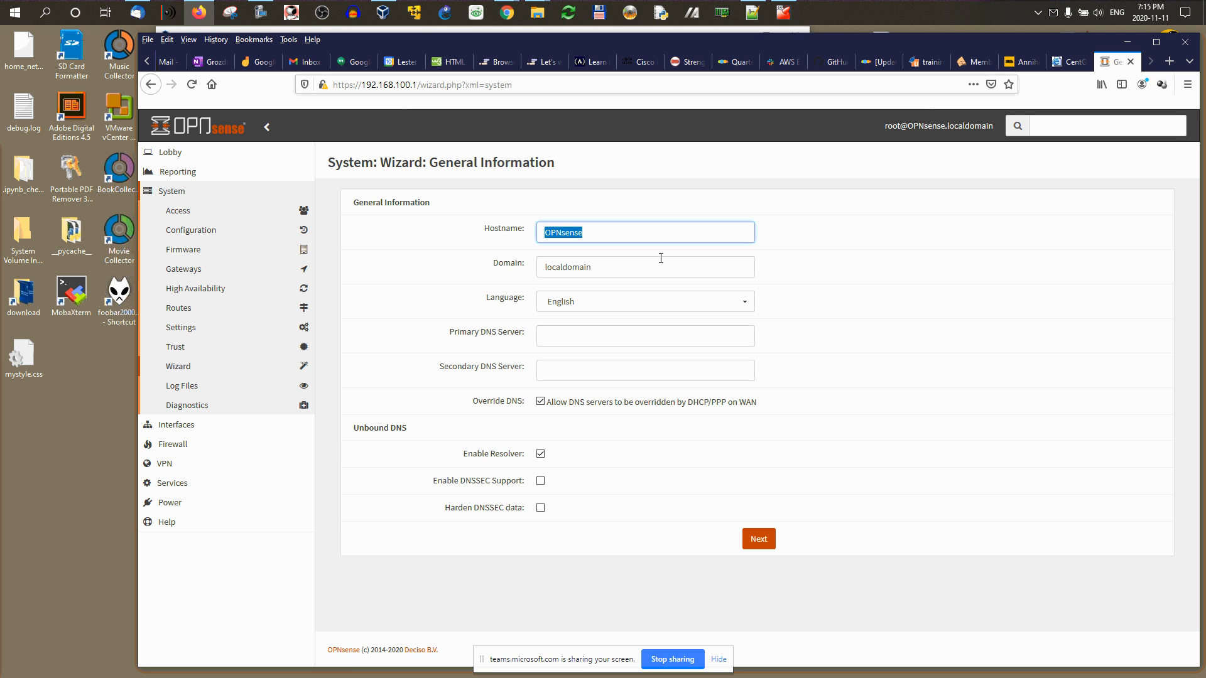
pyautogui.write('fw1')
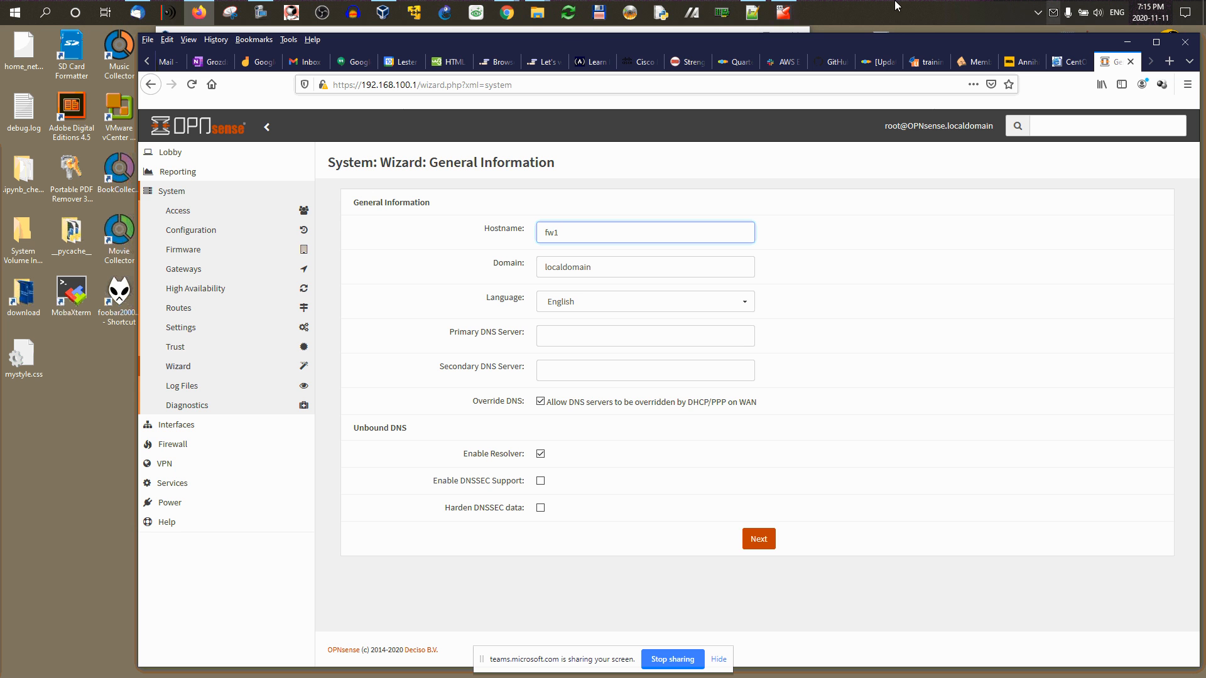
pyautogui.click(199, 12)
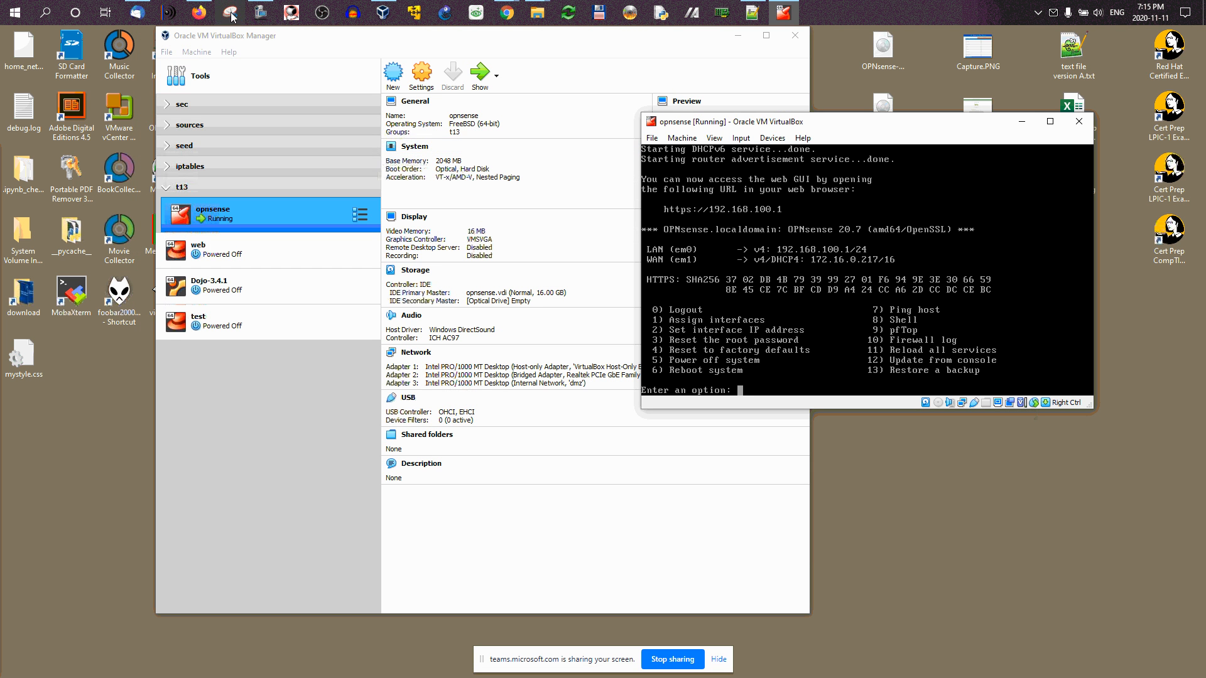
pyautogui.click(200, 12)
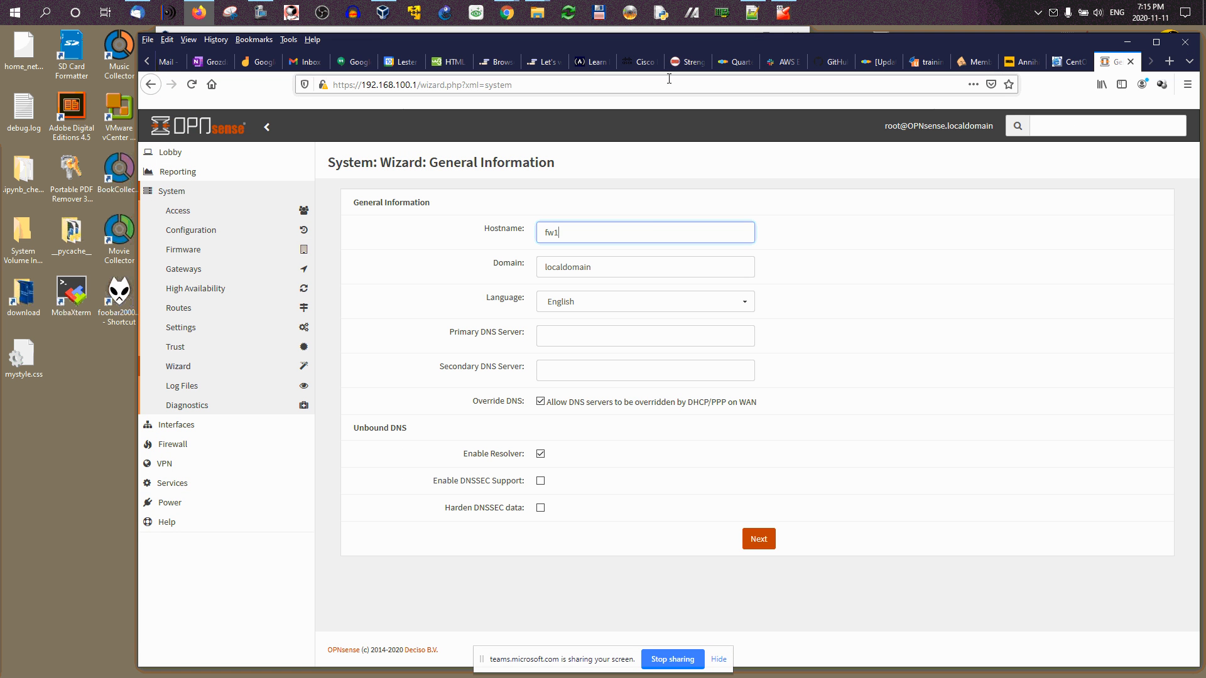
# Step: Check the network diagram in the Moodle 420-T tab, then return to the wizard
pyautogui.click(148, 61)
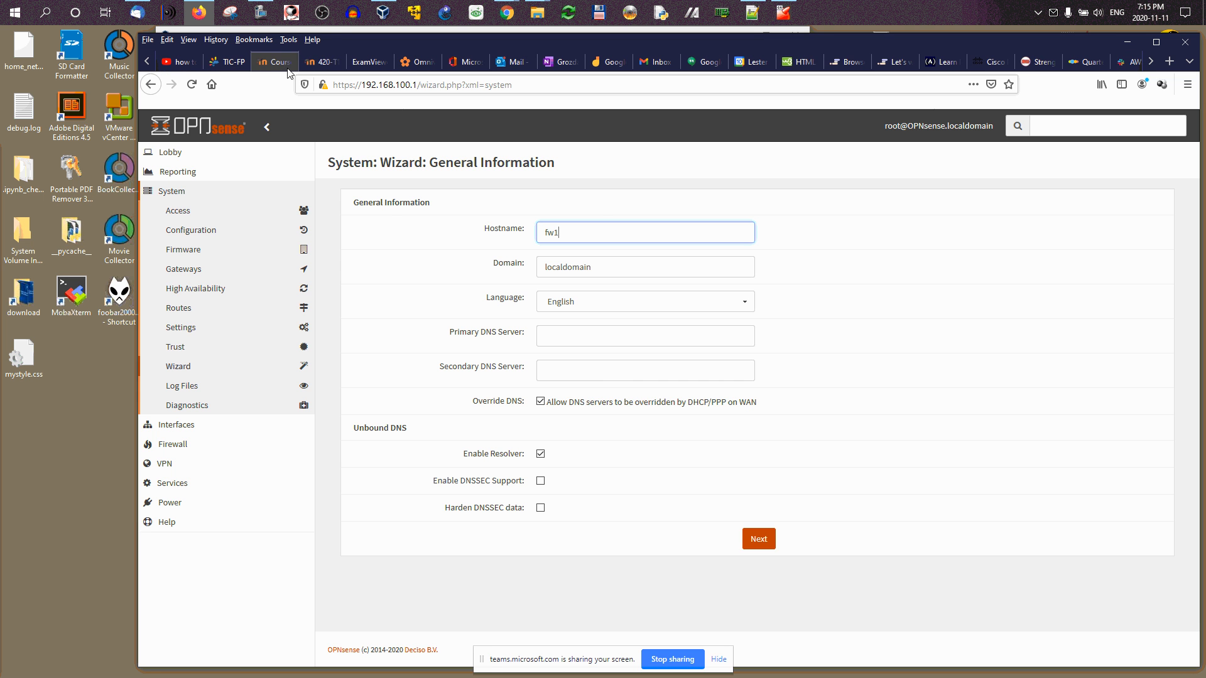
pyautogui.click(320, 69)
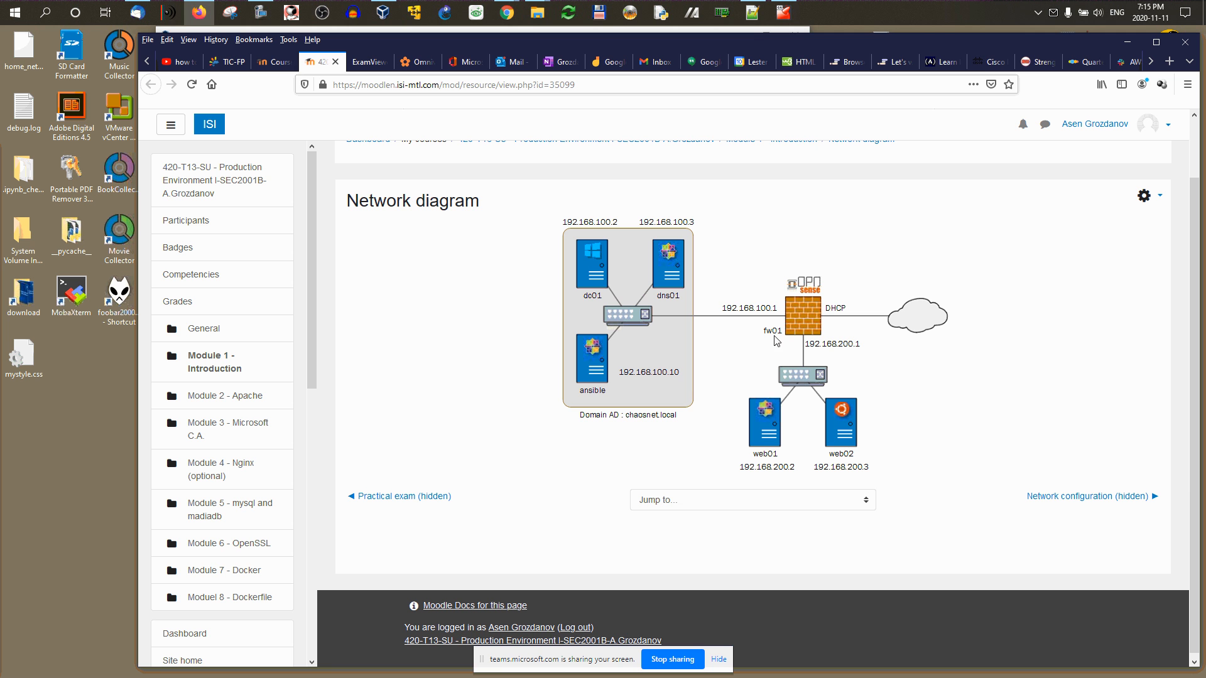
pyautogui.click(1128, 42)
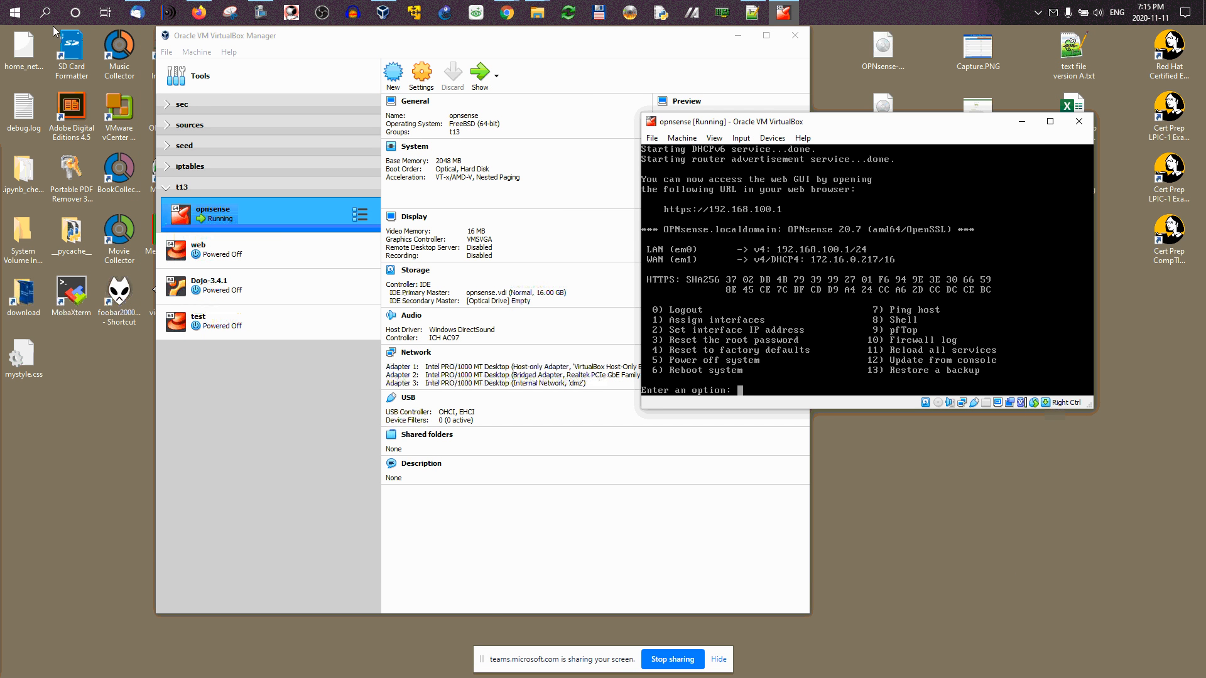
pyautogui.click(199, 13)
pyautogui.scroll(-5, 1130, 61)
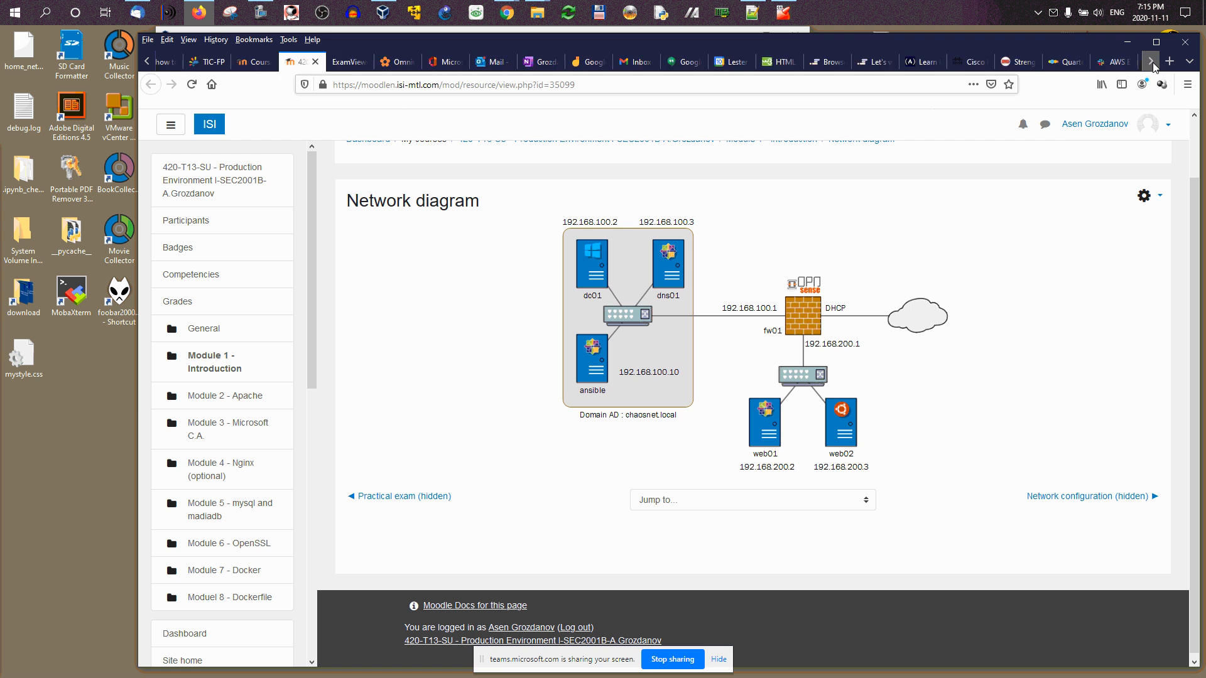
pyautogui.click(1116, 61)
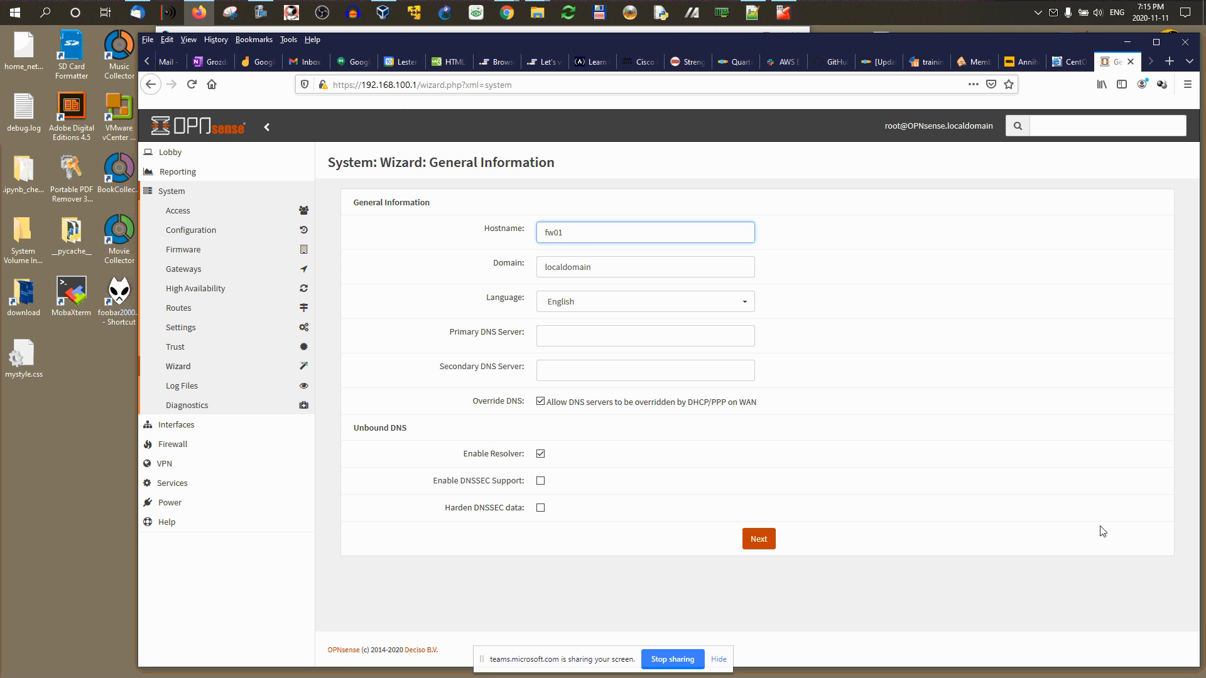
# Step: Enter domain chaosnet.local and recheck the diagram against hostname fw01
pyautogui.press('Tab')
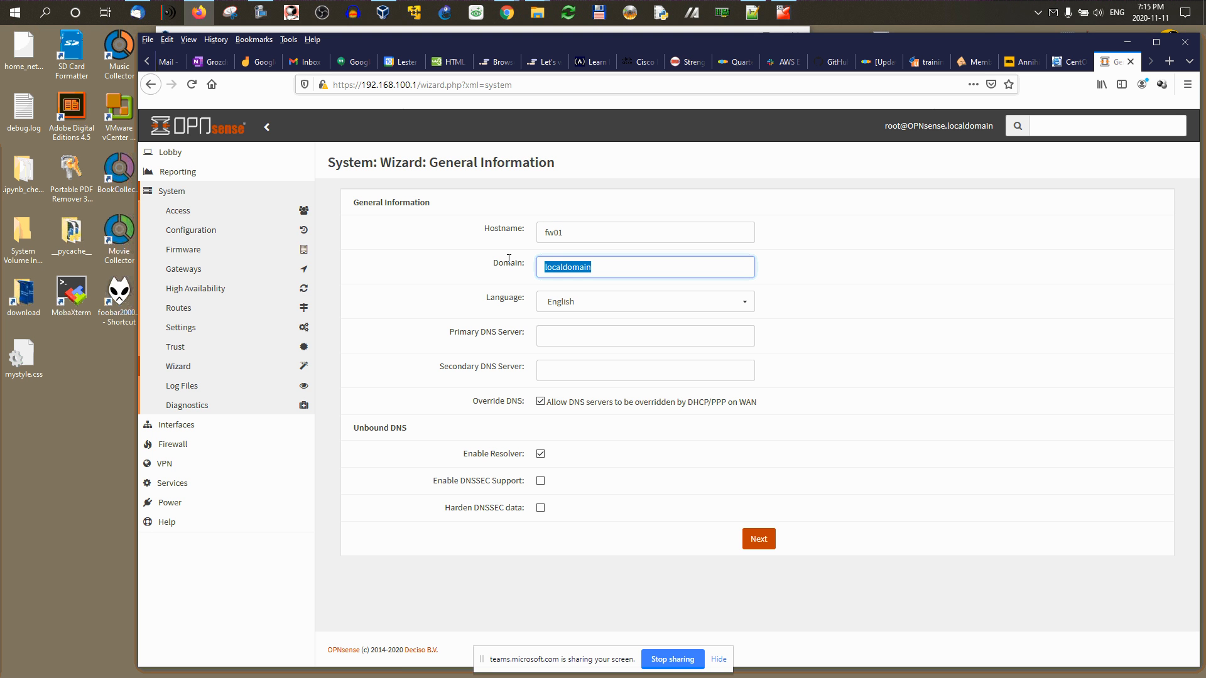
pyautogui.write('chaosnet.local')
pyautogui.scroll(3, 173, 66)
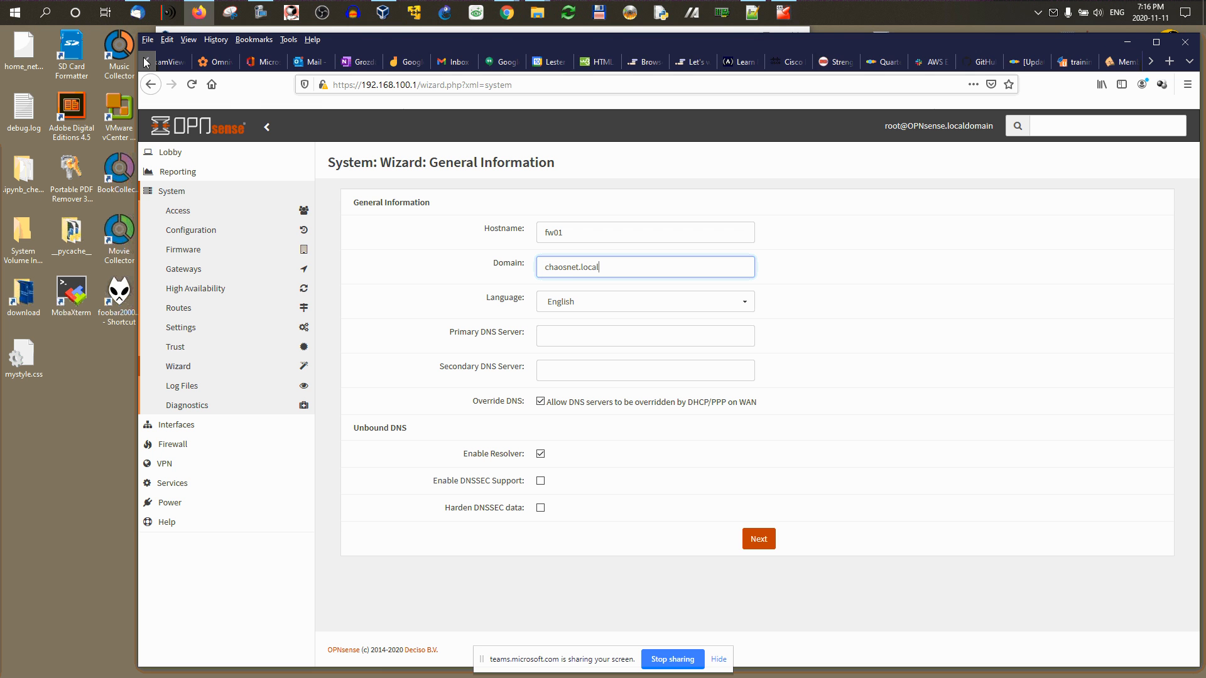
pyautogui.click(221, 61)
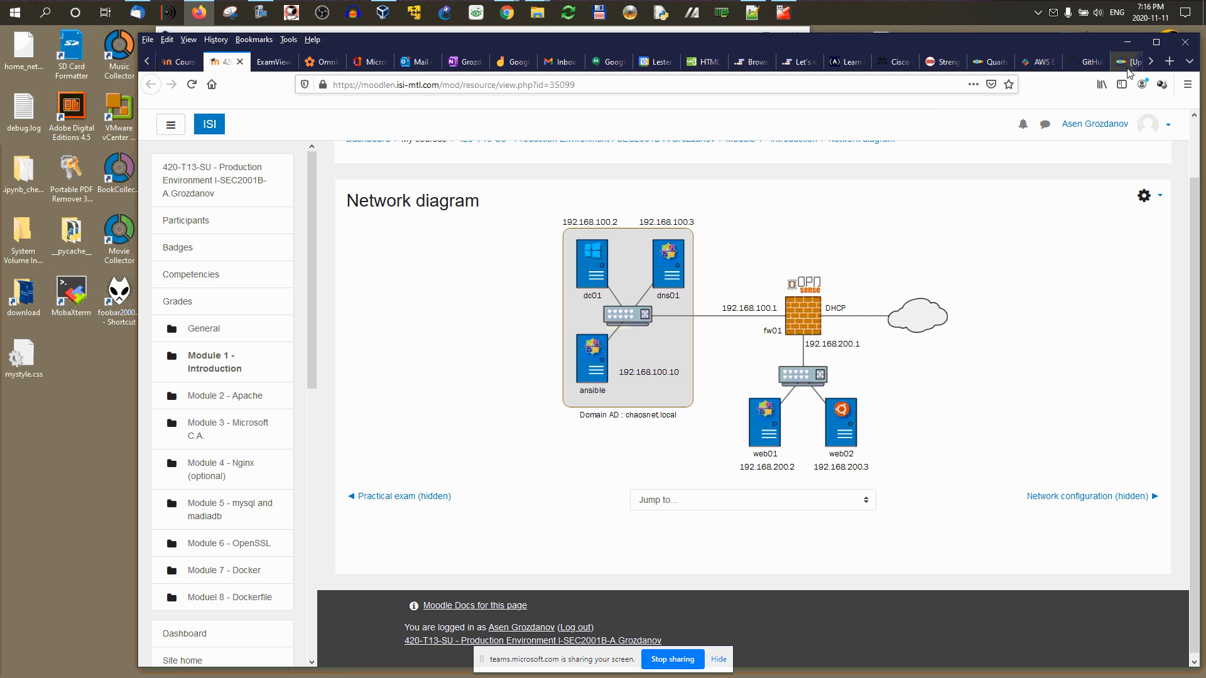
pyautogui.click(1151, 66)
pyautogui.click(1152, 65)
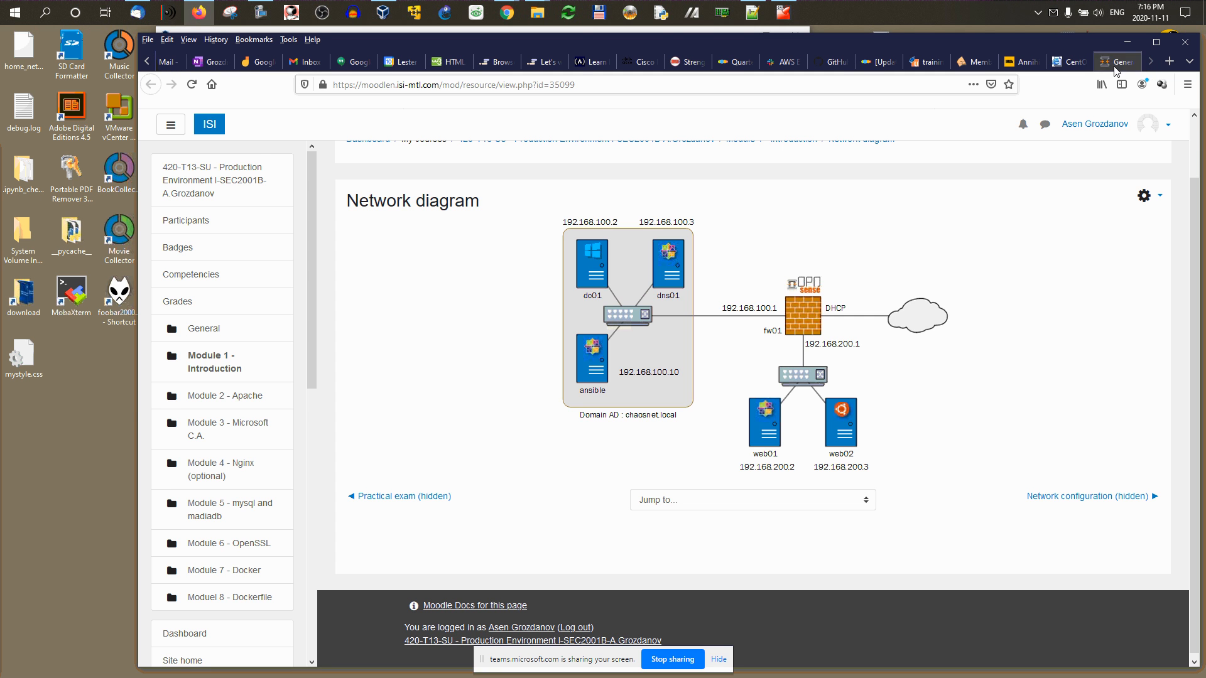
pyautogui.click(1115, 62)
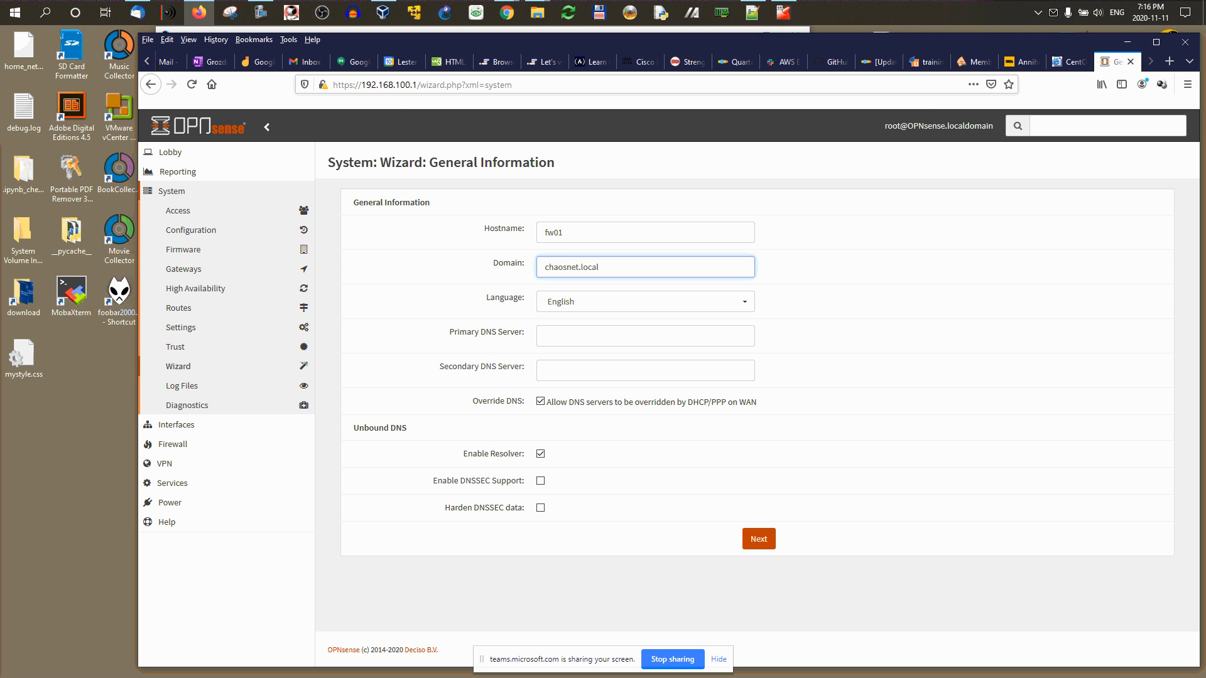
# Step: Review the Override DNS option, leaving both DNS server fields blank
pyautogui.hotkey('alt', 'Tab')
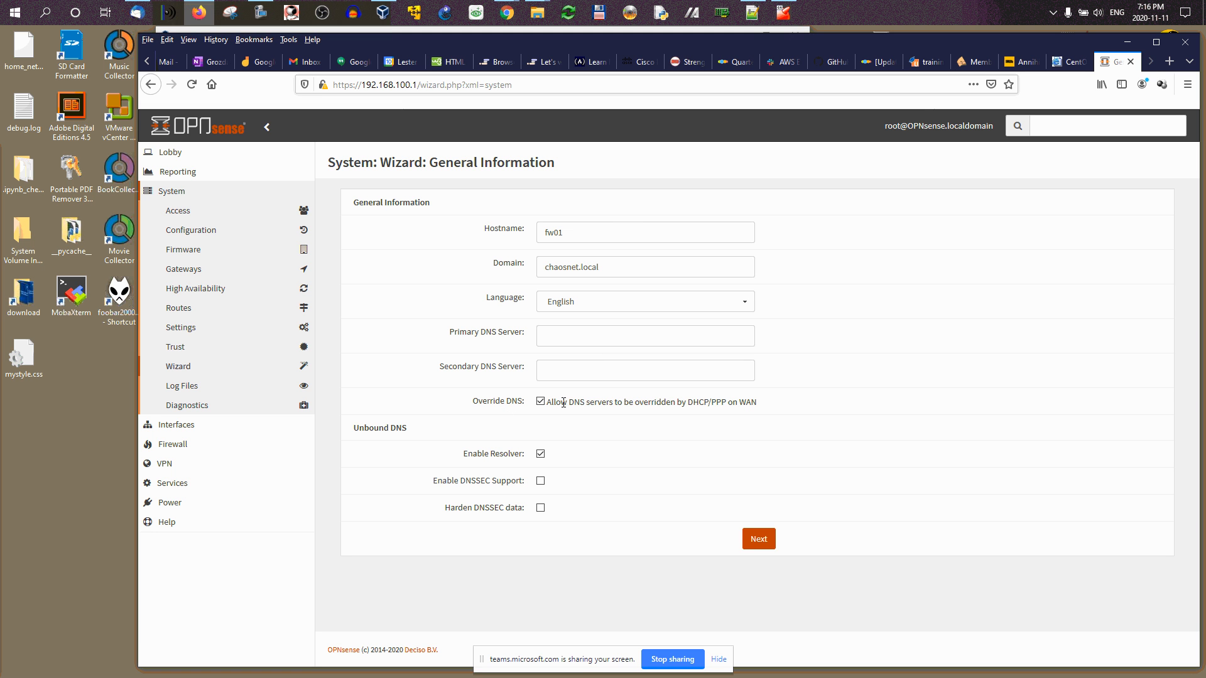
pyautogui.moveTo(561, 402); pyautogui.dragTo(667, 402)
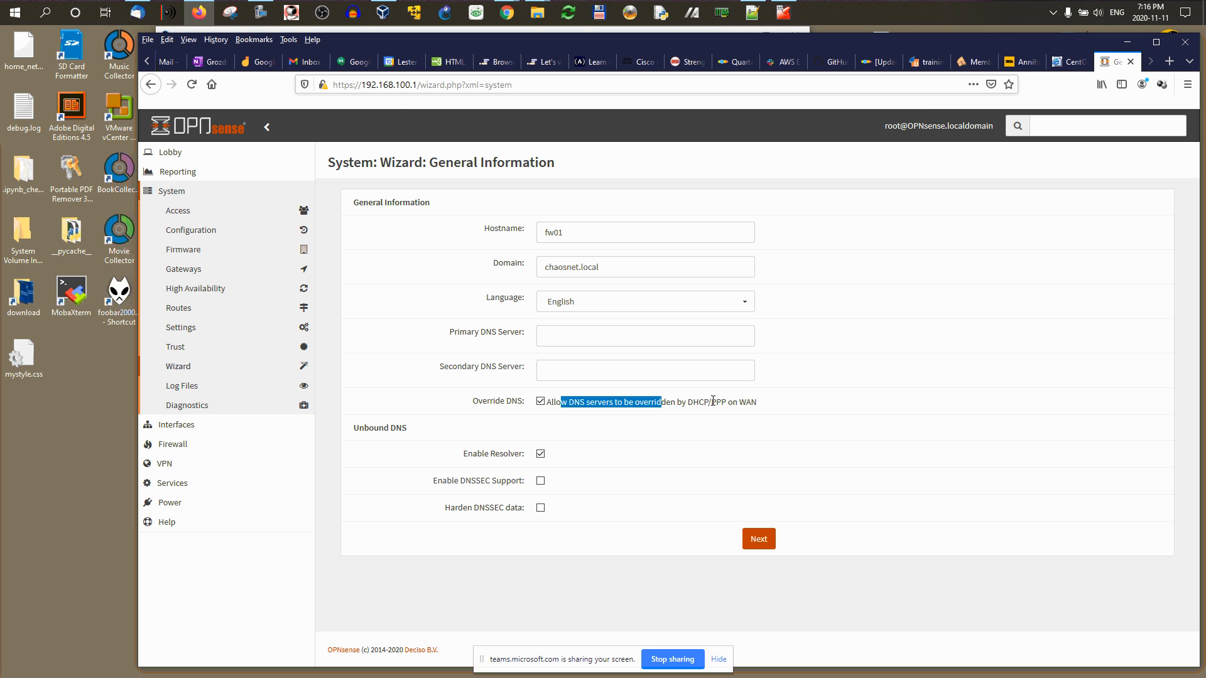
pyautogui.click(612, 407)
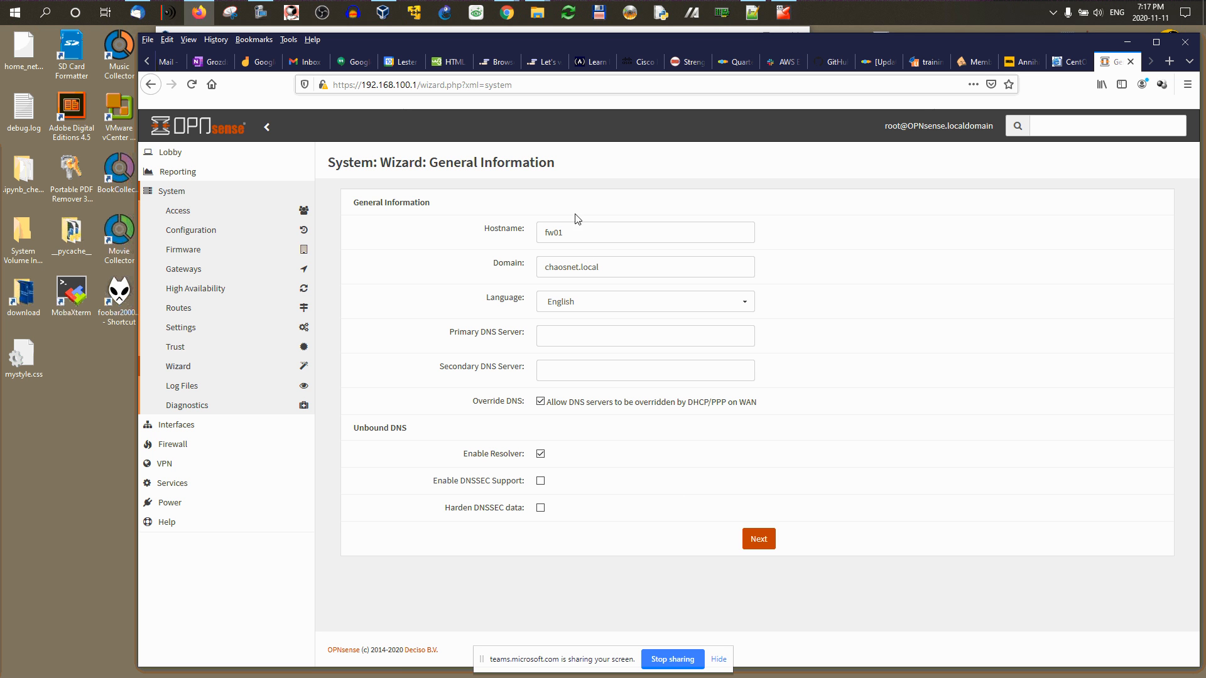
# Step: Set the timezone to America/Toronto on the Time Server Information page
pyautogui.click(760, 538)
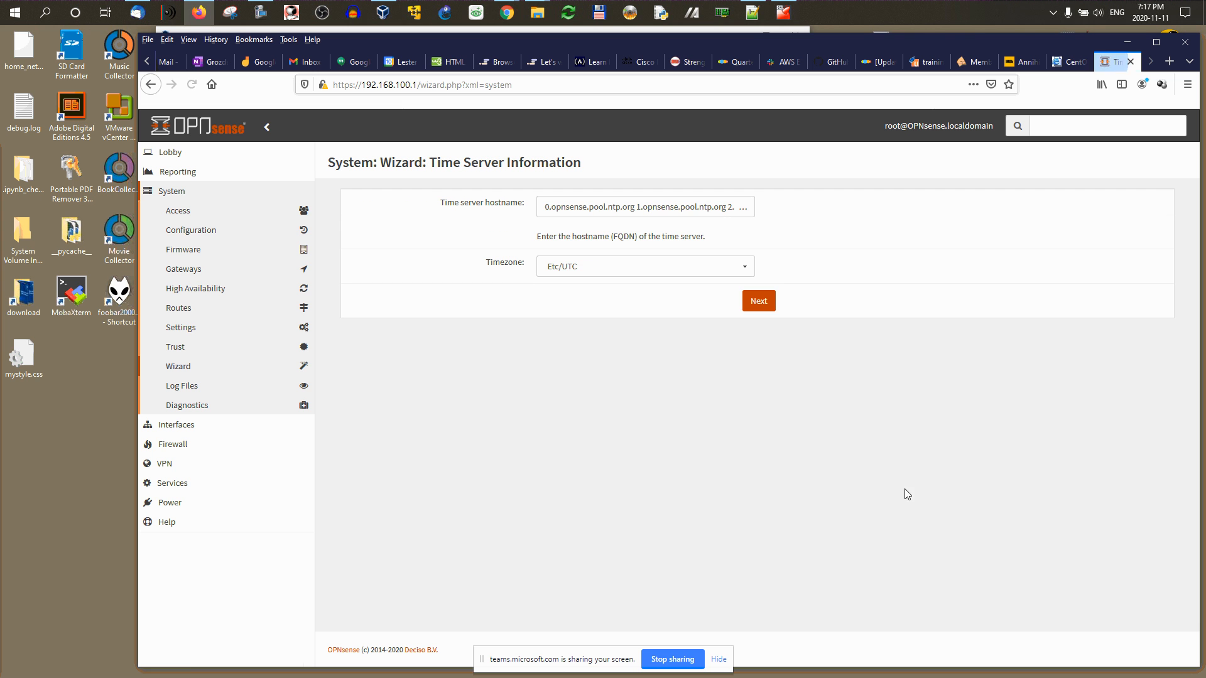
pyautogui.click(568, 272)
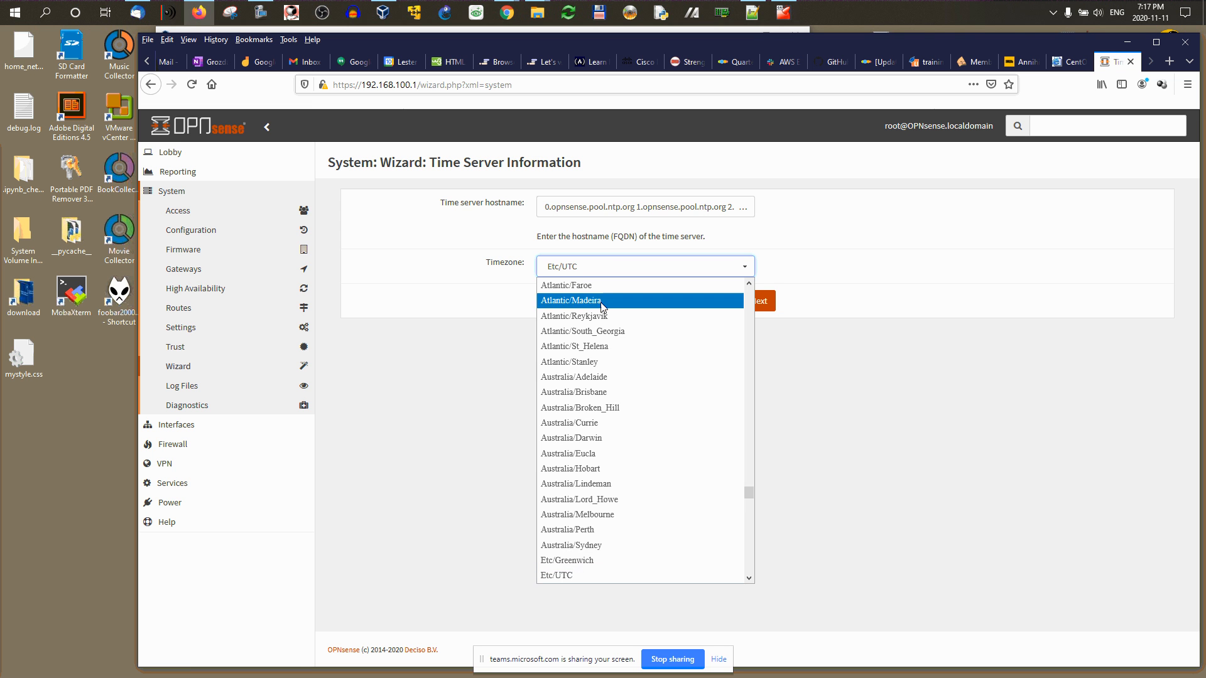
pyautogui.scroll(-4, 628, 389)
pyautogui.scroll(-1, 630, 394)
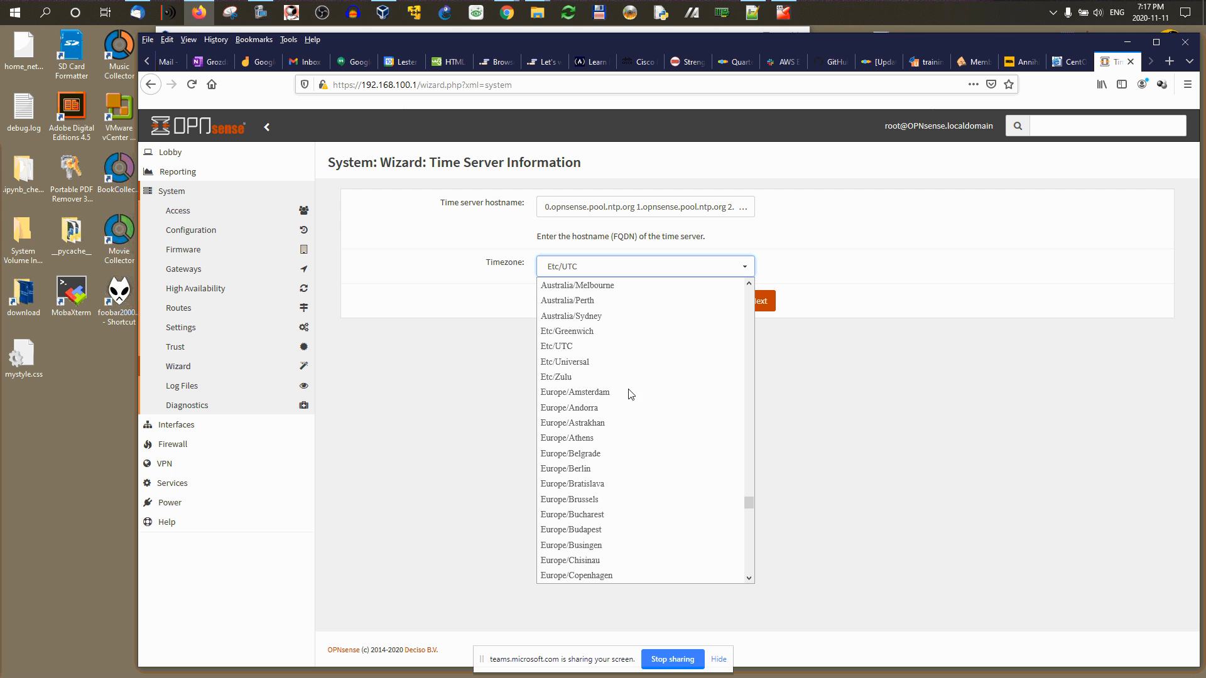
pyautogui.scroll(-5, 632, 394)
pyautogui.scroll(20, 628, 395)
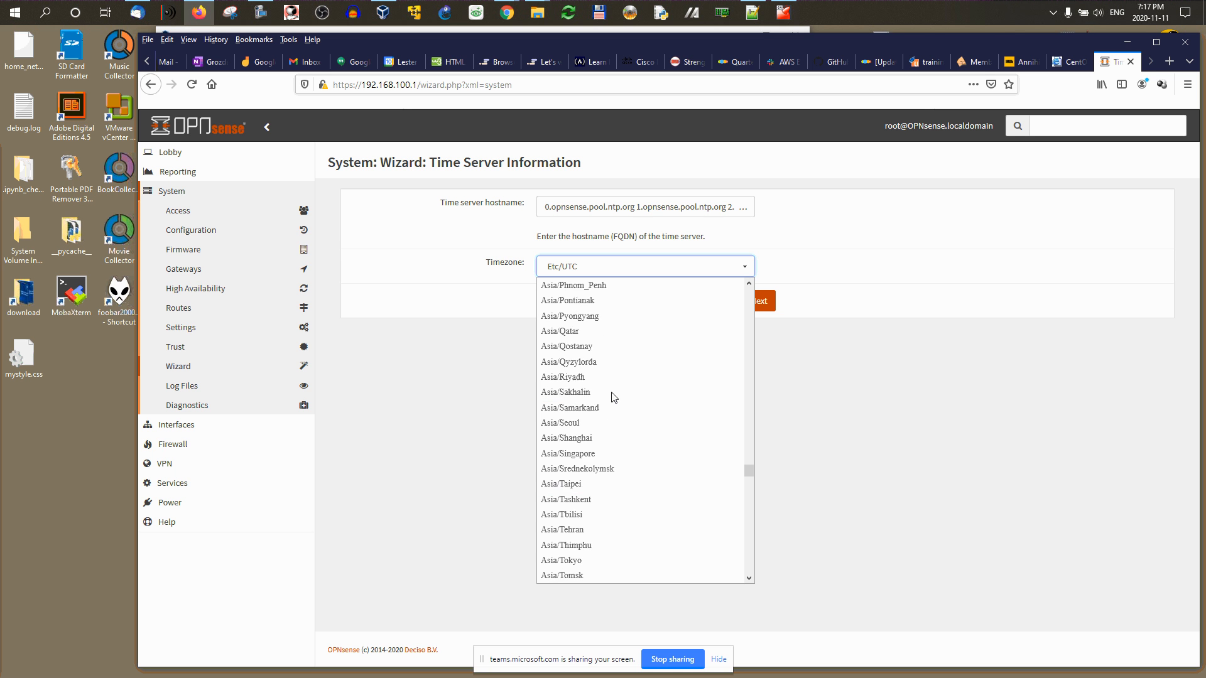
pyautogui.scroll(20, 603, 394)
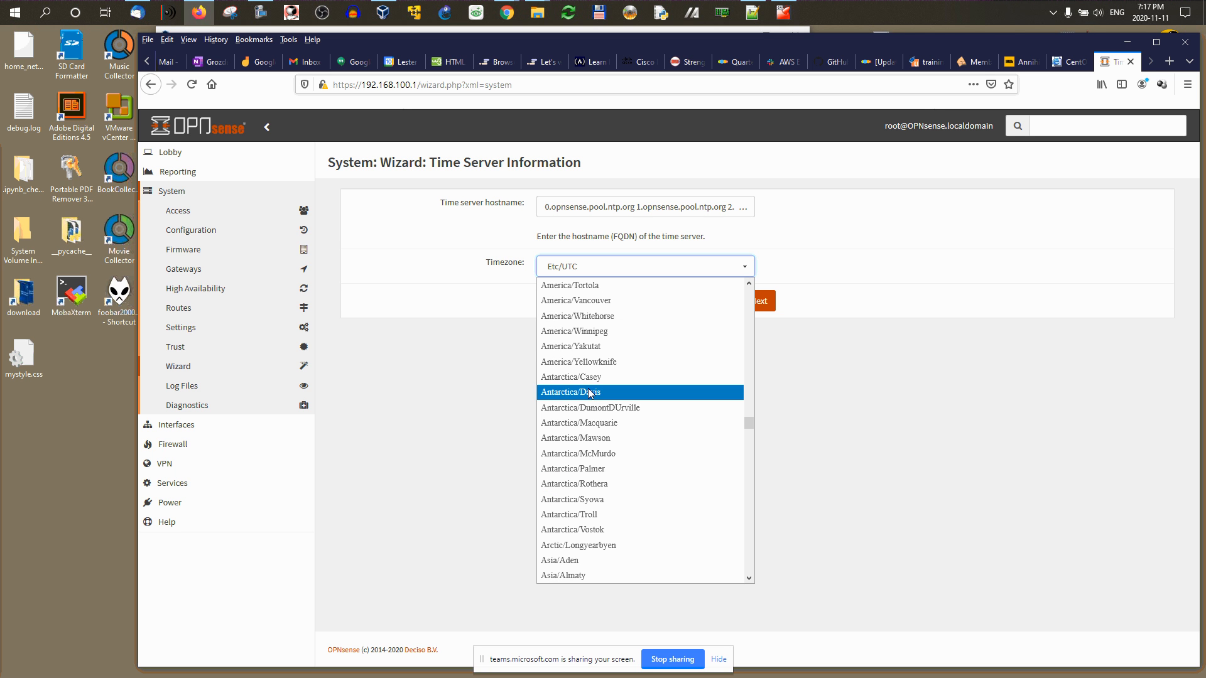
pyautogui.scroll(1, 593, 290)
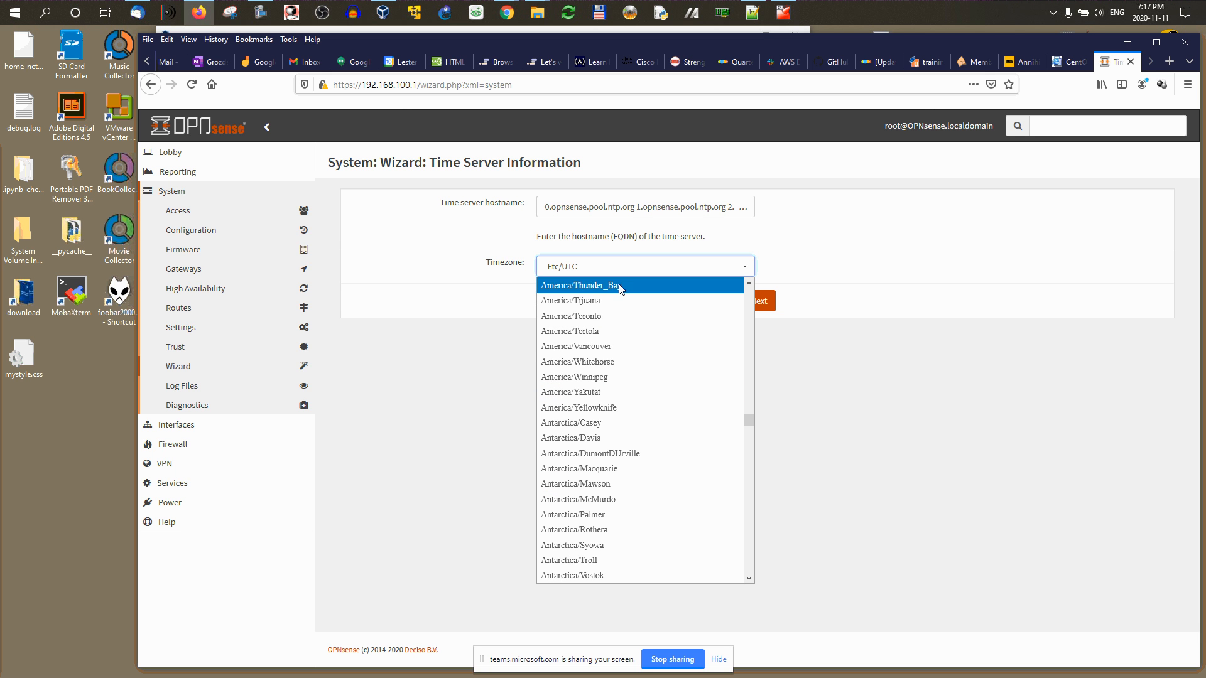
pyautogui.click(628, 315)
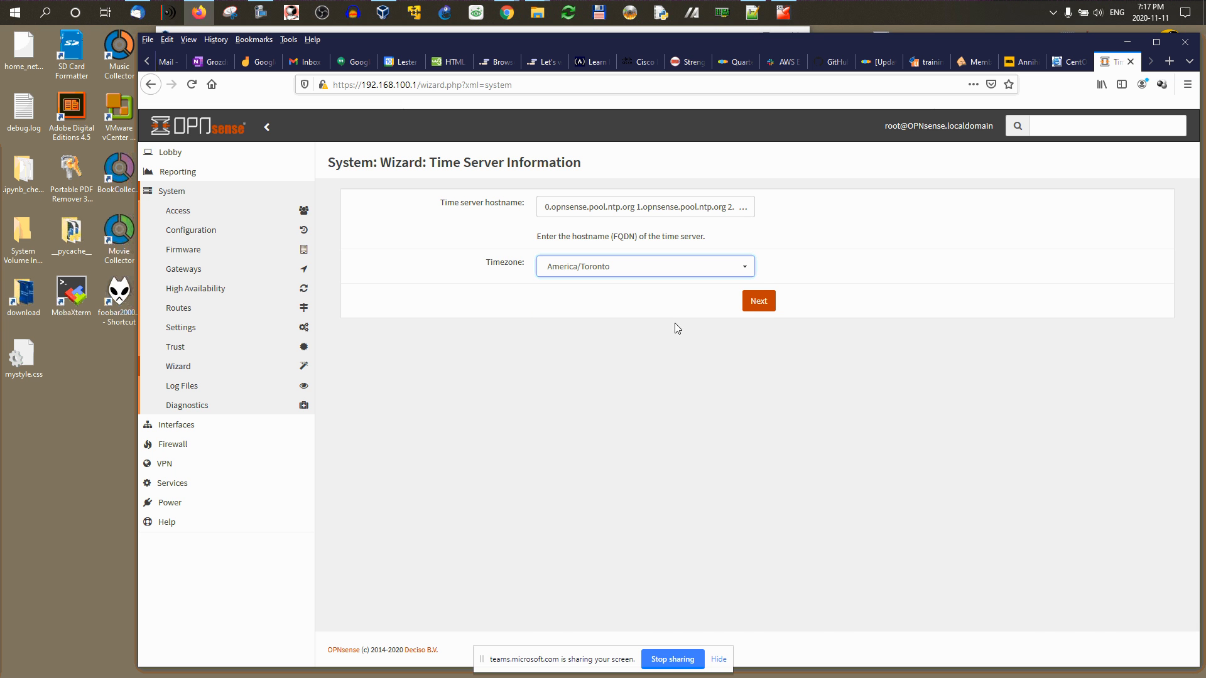
pyautogui.click(759, 301)
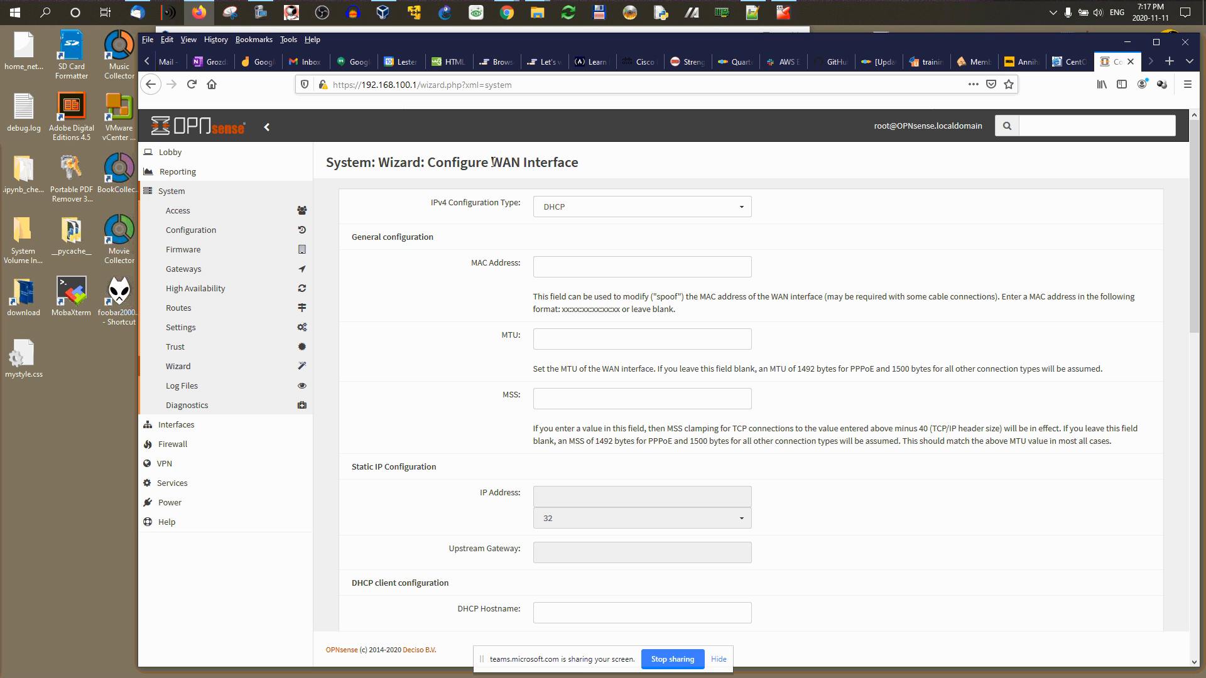
# Step: Uncheck Block RFC1918 Private Networks and Block bogon networks on the WAN page
pyautogui.moveTo(493, 162); pyautogui.dragTo(587, 170)
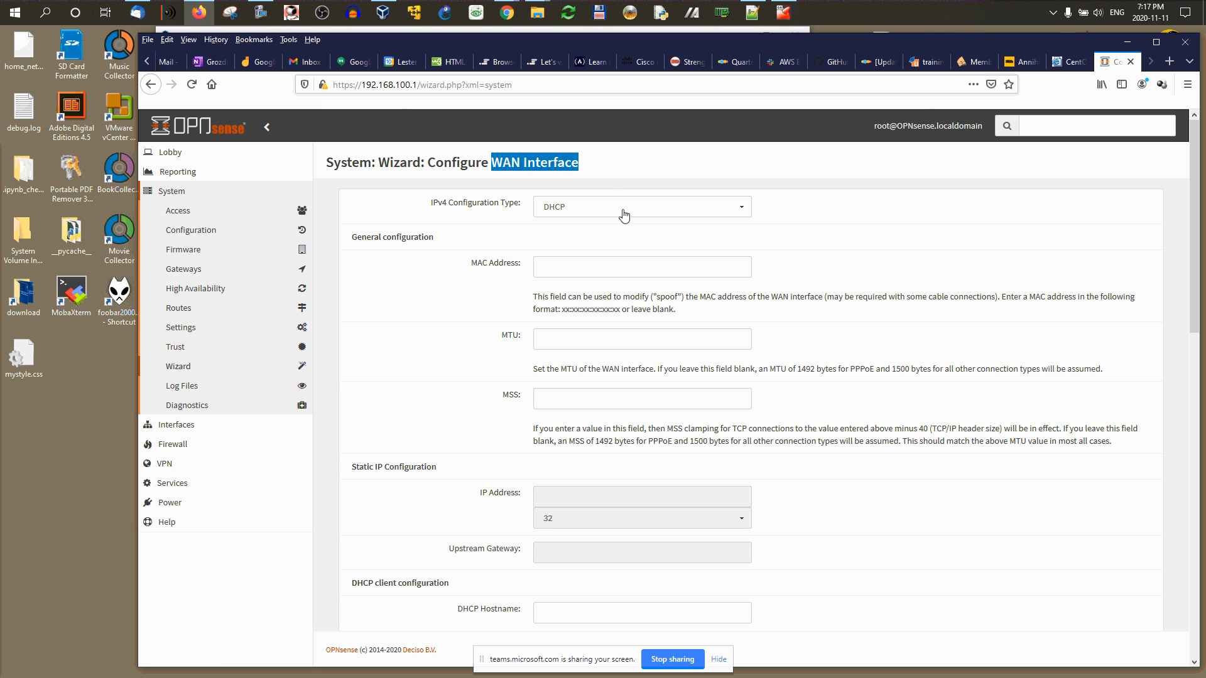
pyautogui.scroll(-3, 613, 340)
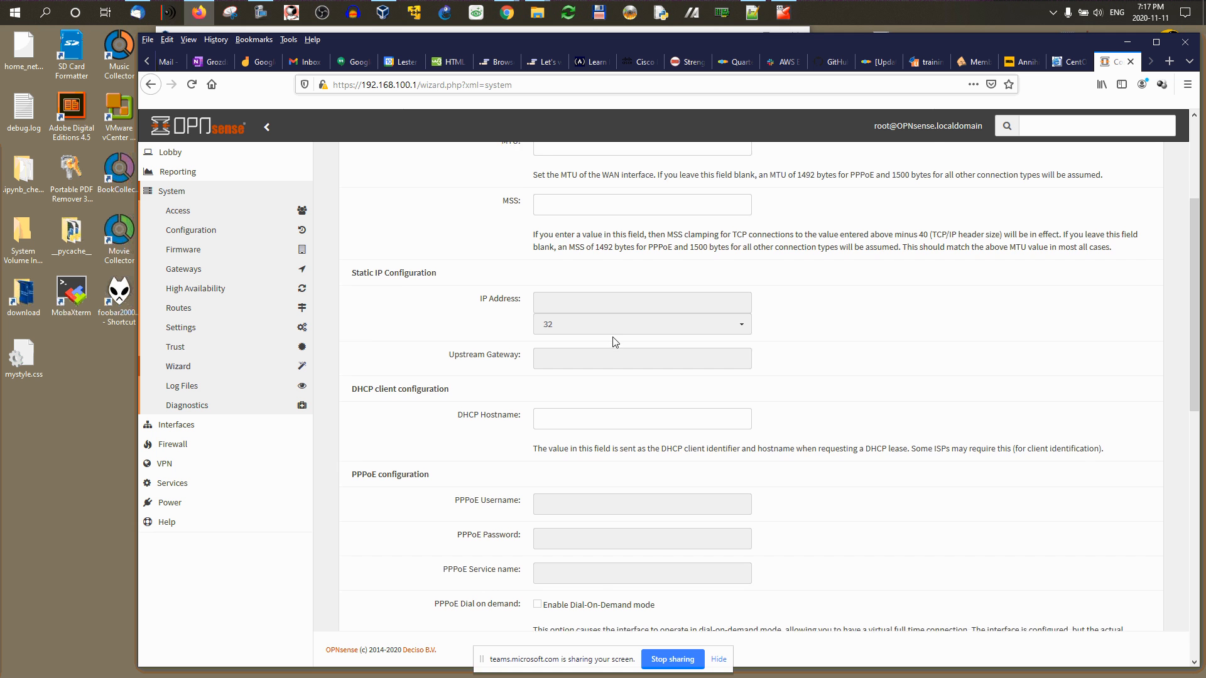
pyautogui.scroll(-1, 603, 302)
pyautogui.scroll(-4, 598, 299)
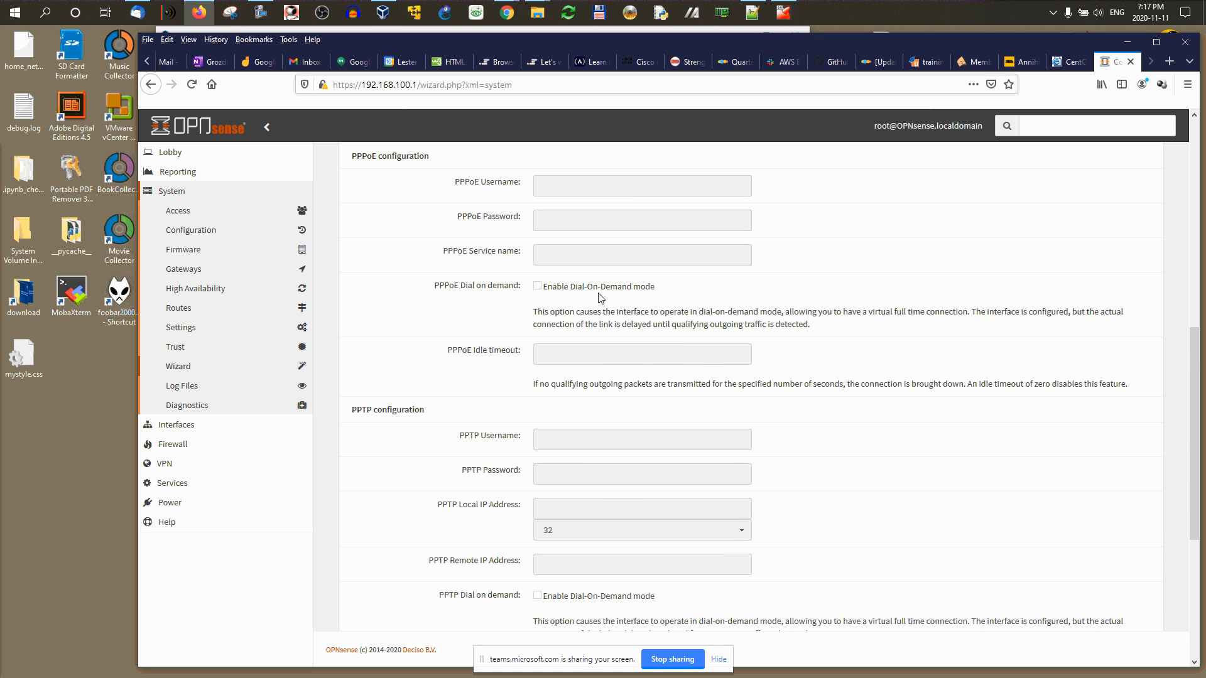
pyautogui.scroll(-5, 598, 298)
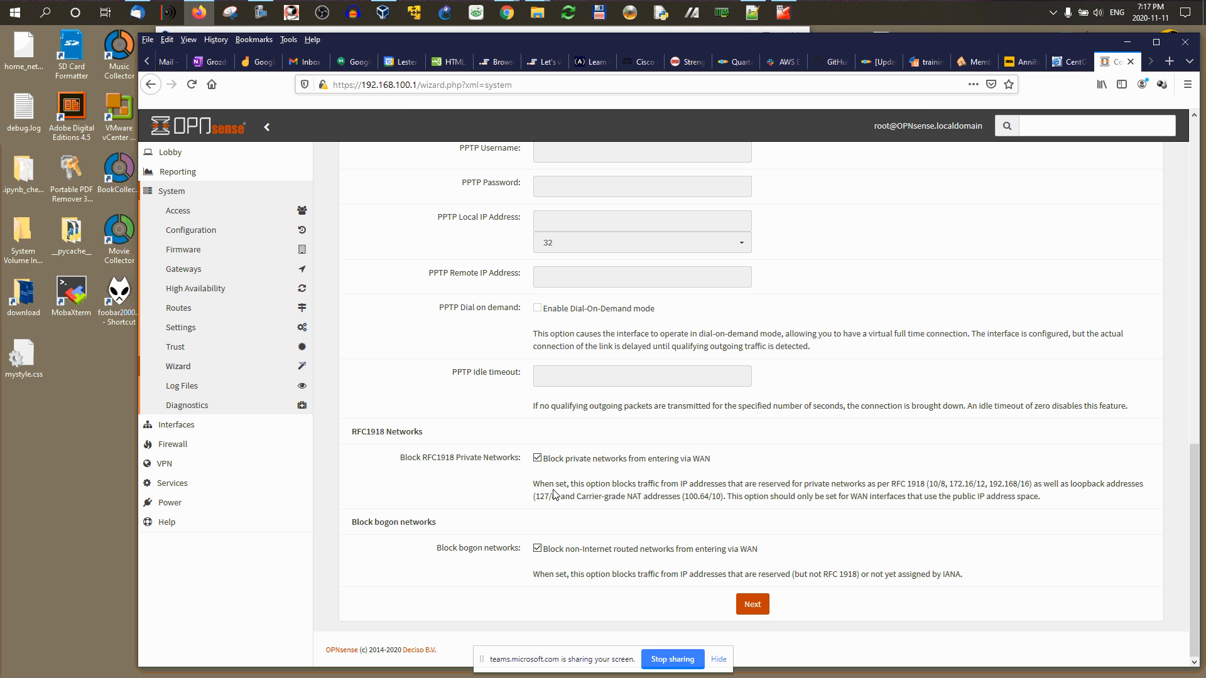
pyautogui.click(536, 458)
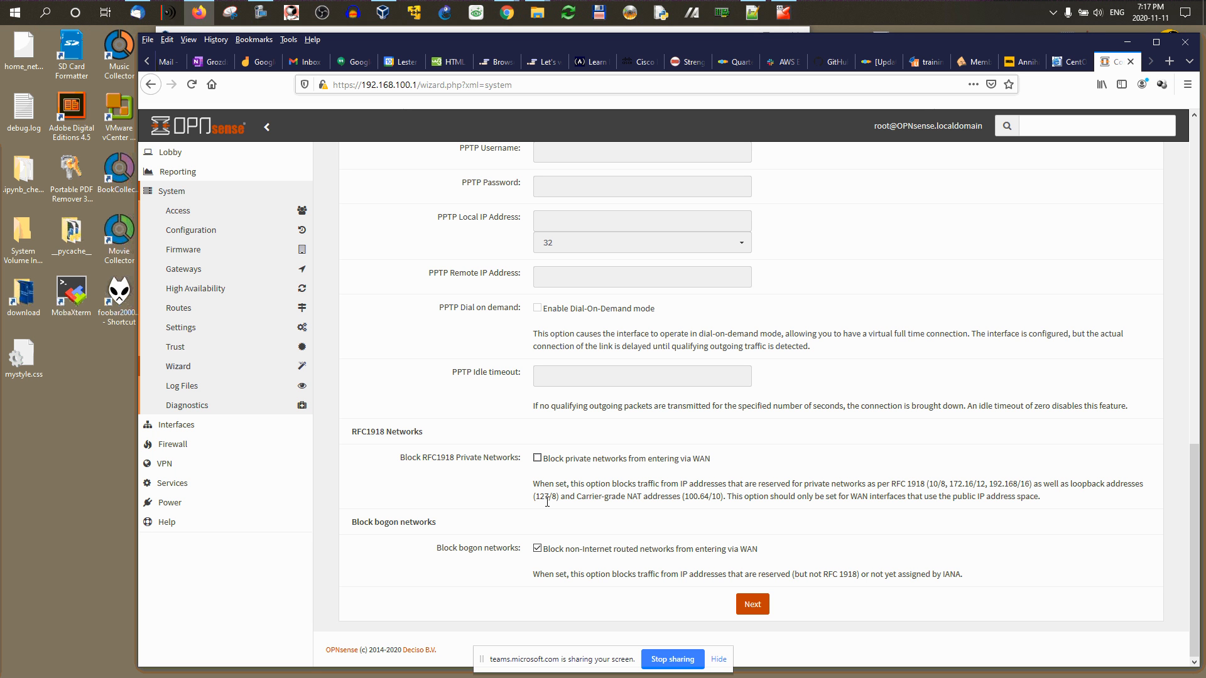
pyautogui.click(538, 549)
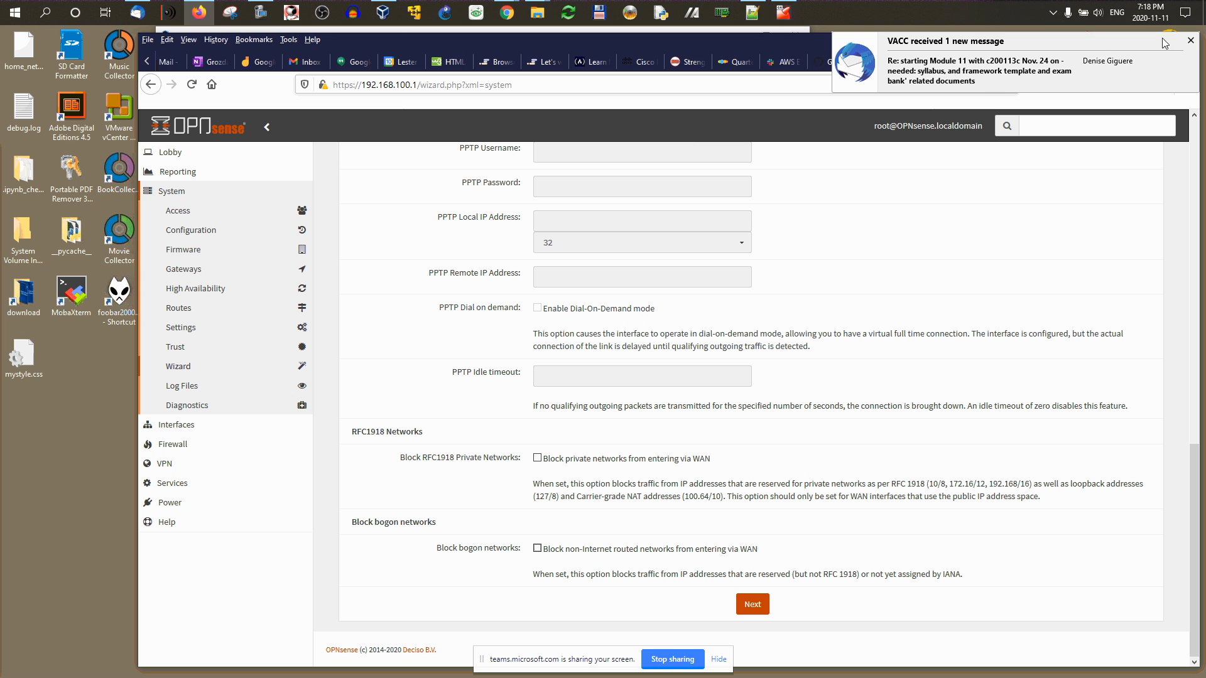
# Step: Accept the WAN settings to reach the LAN step showing 192.168.100.1/24
pyautogui.click(1190, 40)
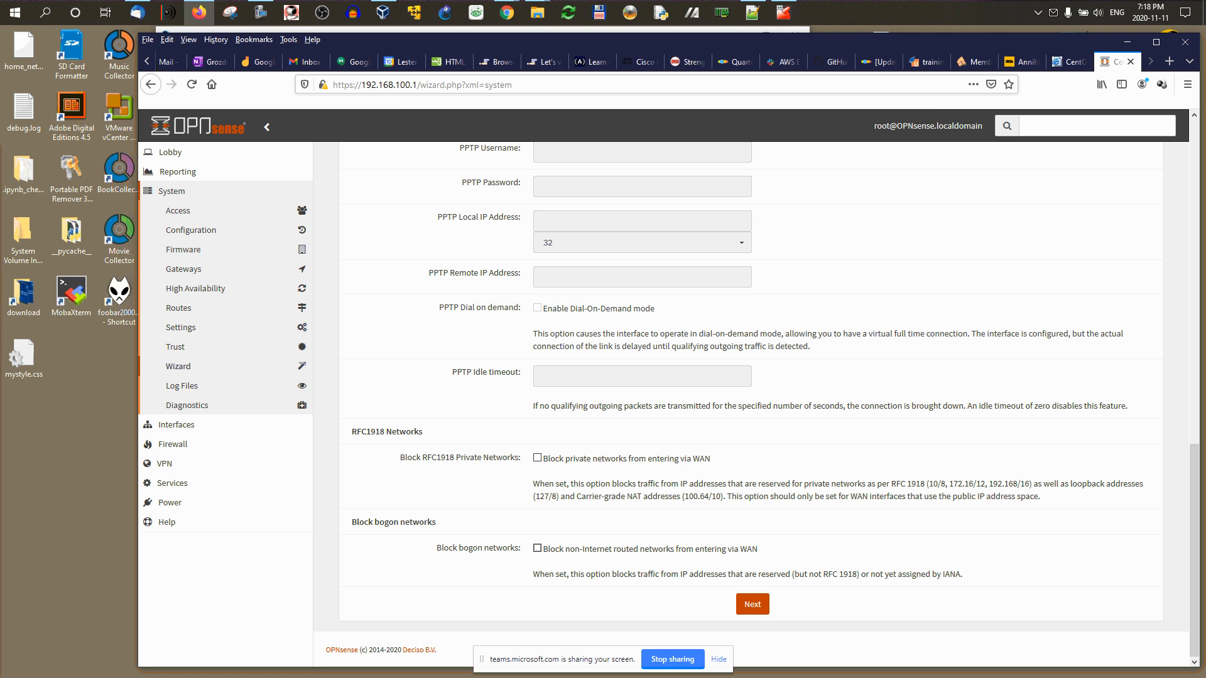
pyautogui.hotkey('alt', 'Tab')
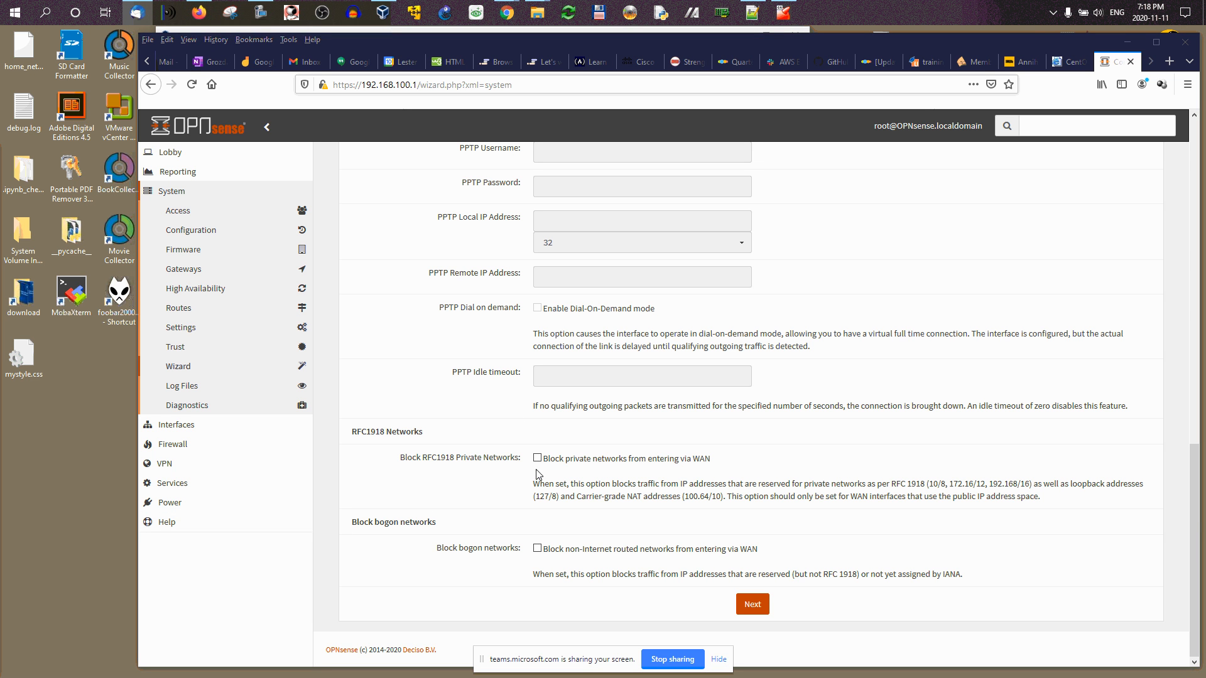
pyautogui.scroll(15, 645, 407)
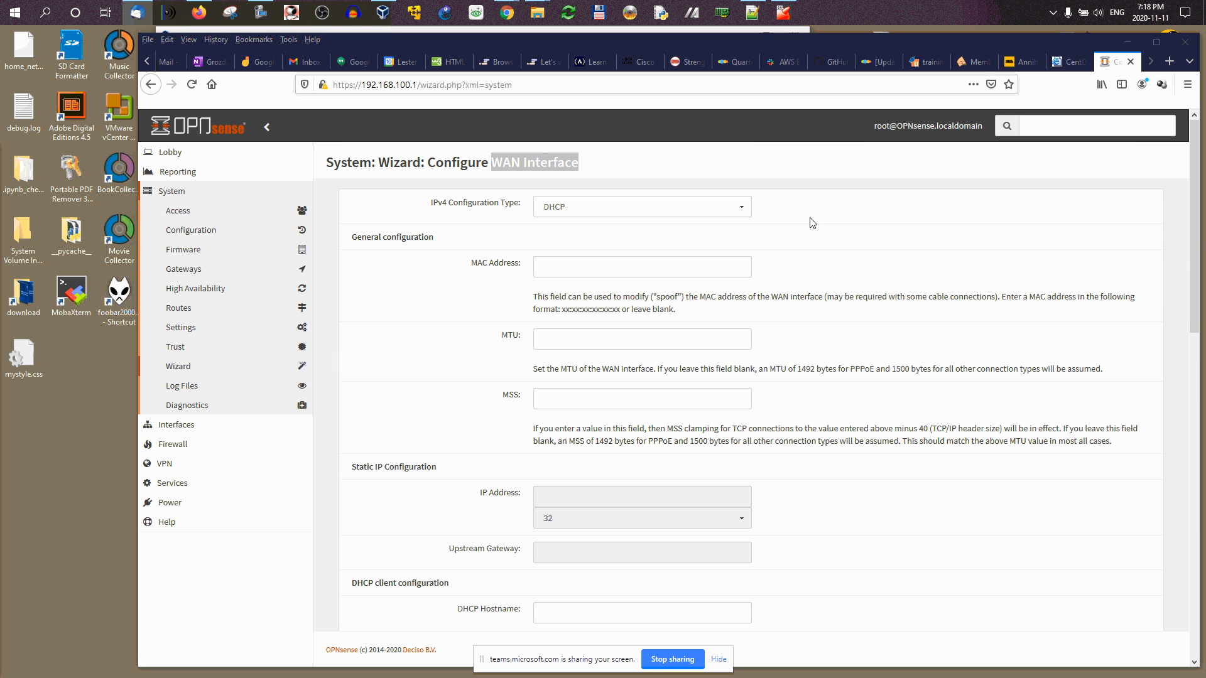
pyautogui.scroll(-10, 722, 270)
pyautogui.scroll(-3, 713, 280)
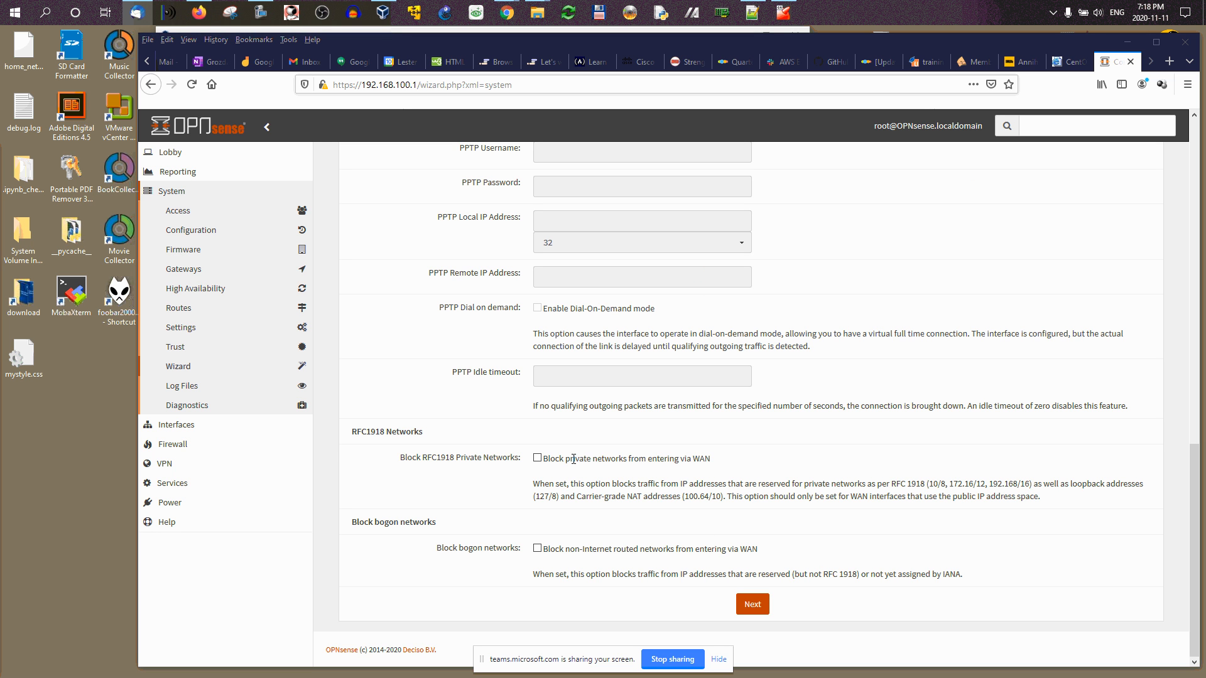
pyautogui.click(753, 605)
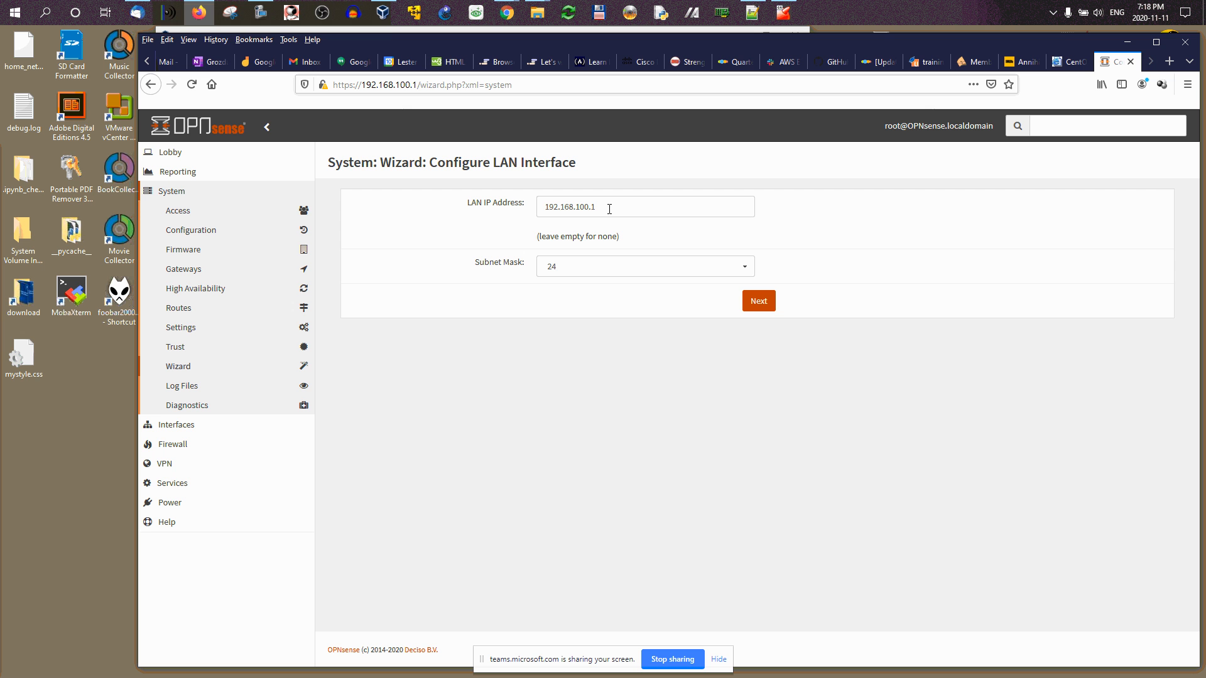
# Step: Keep LAN 192.168.100.1/24, set and confirm a new root password, then reload the configuration
pyautogui.click(759, 303)
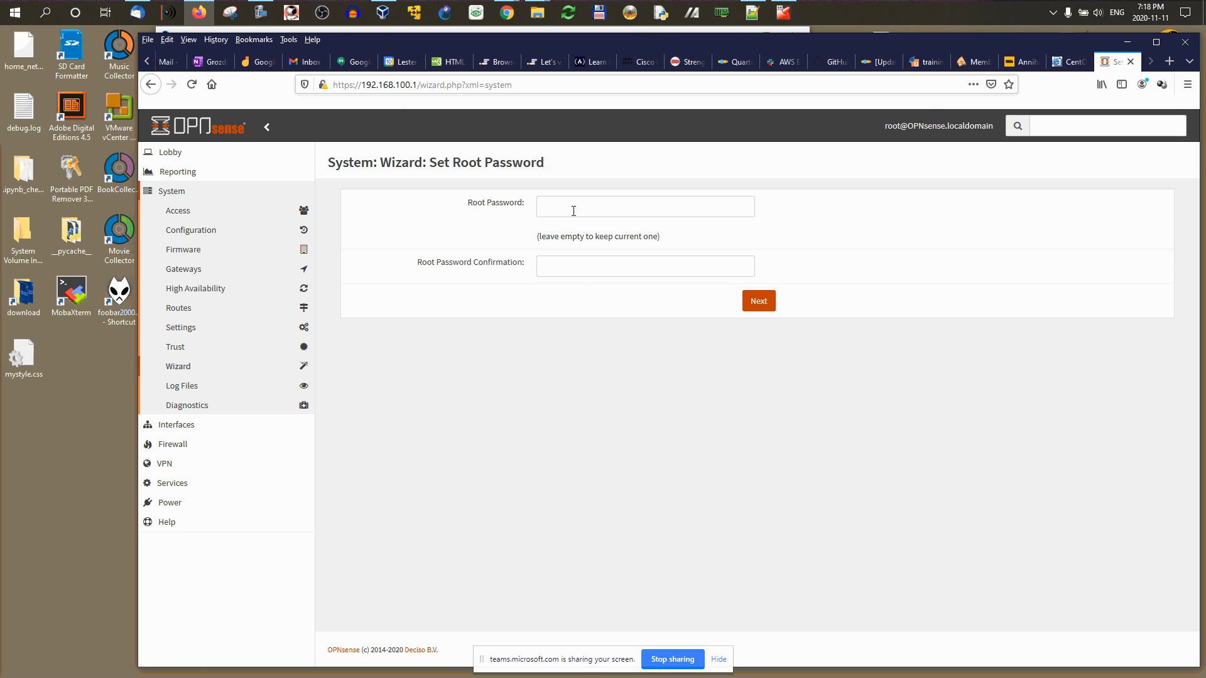
pyautogui.click(574, 209)
pyautogui.write('o')
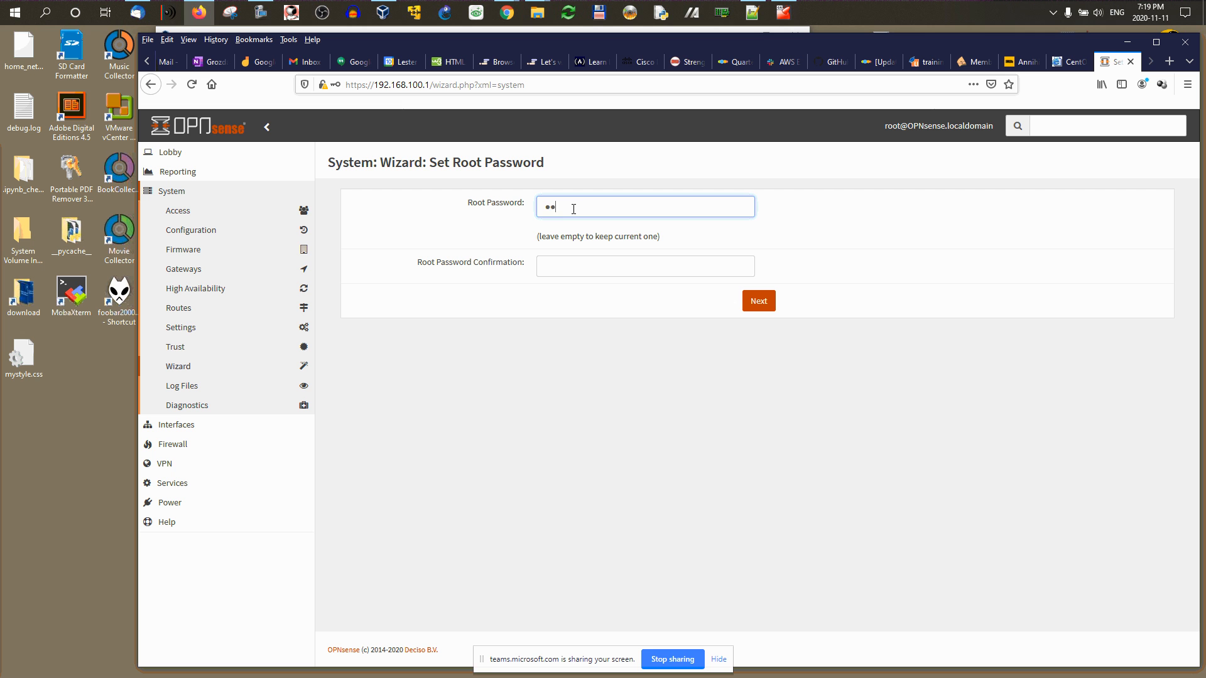
pyautogui.click(649, 264)
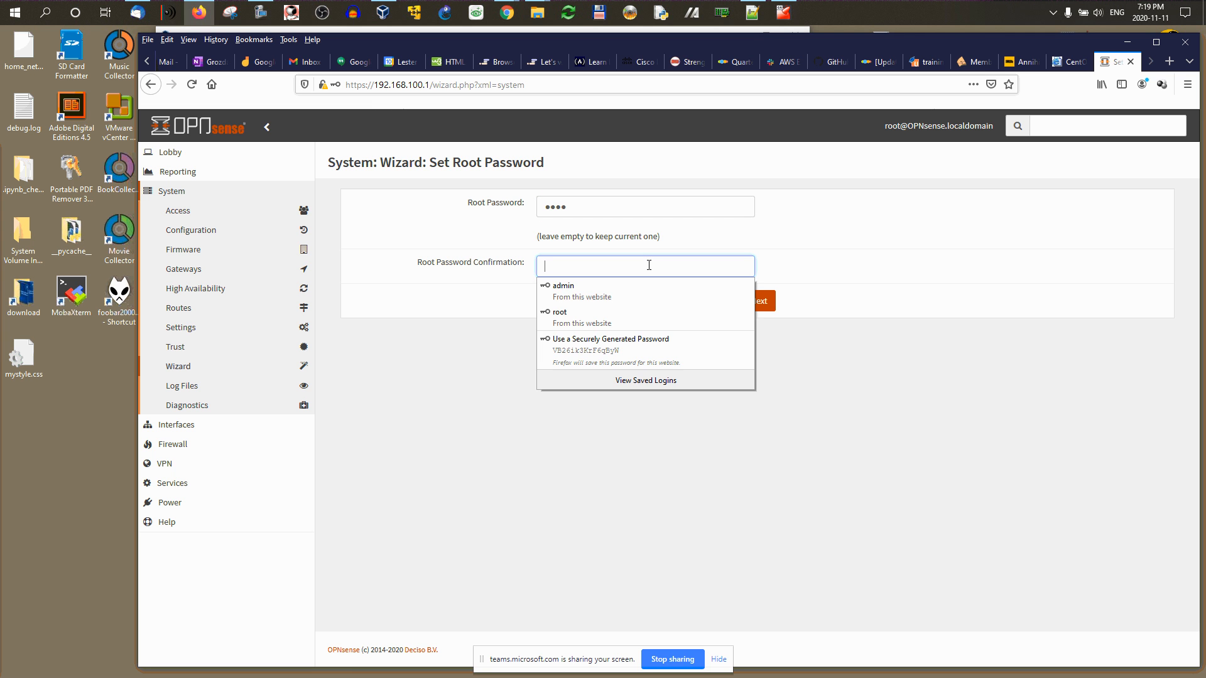
pyautogui.write('root')
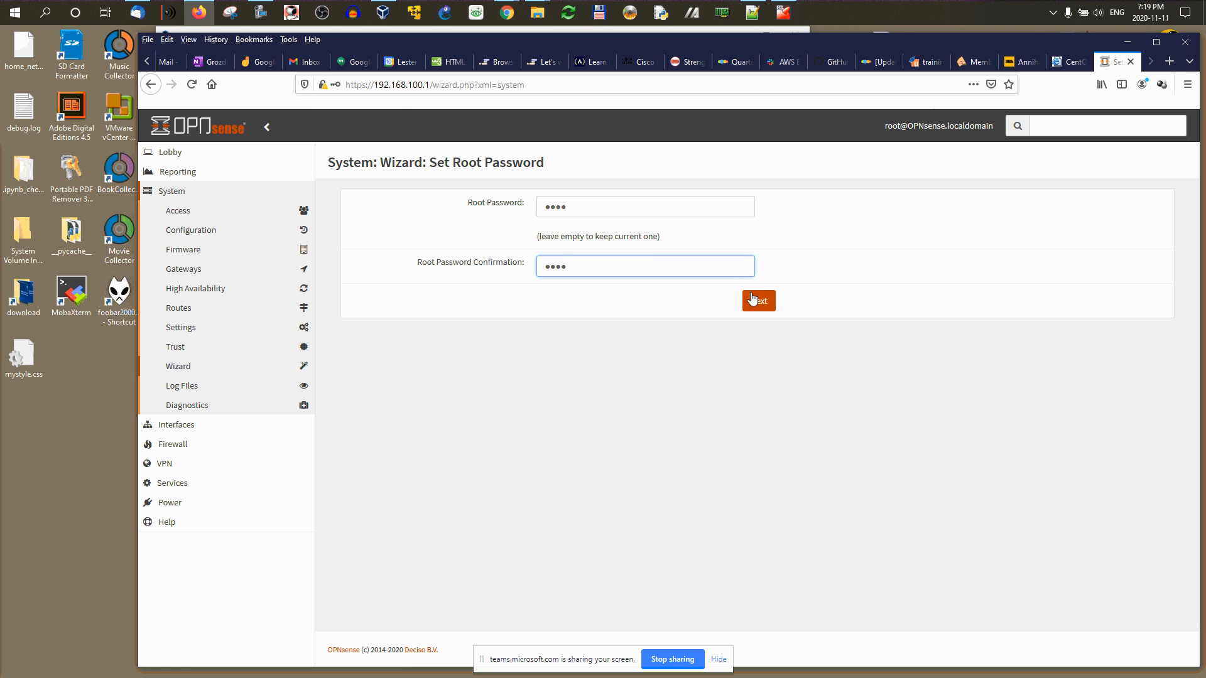
pyautogui.click(757, 303)
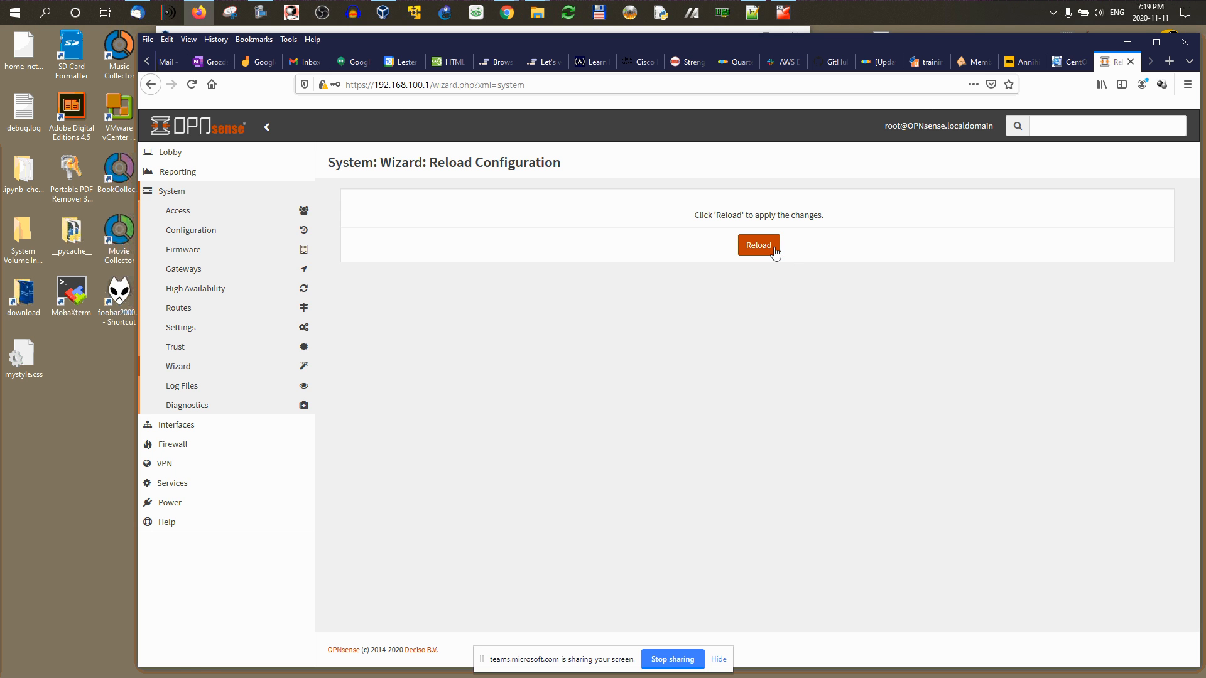
pyautogui.click(773, 248)
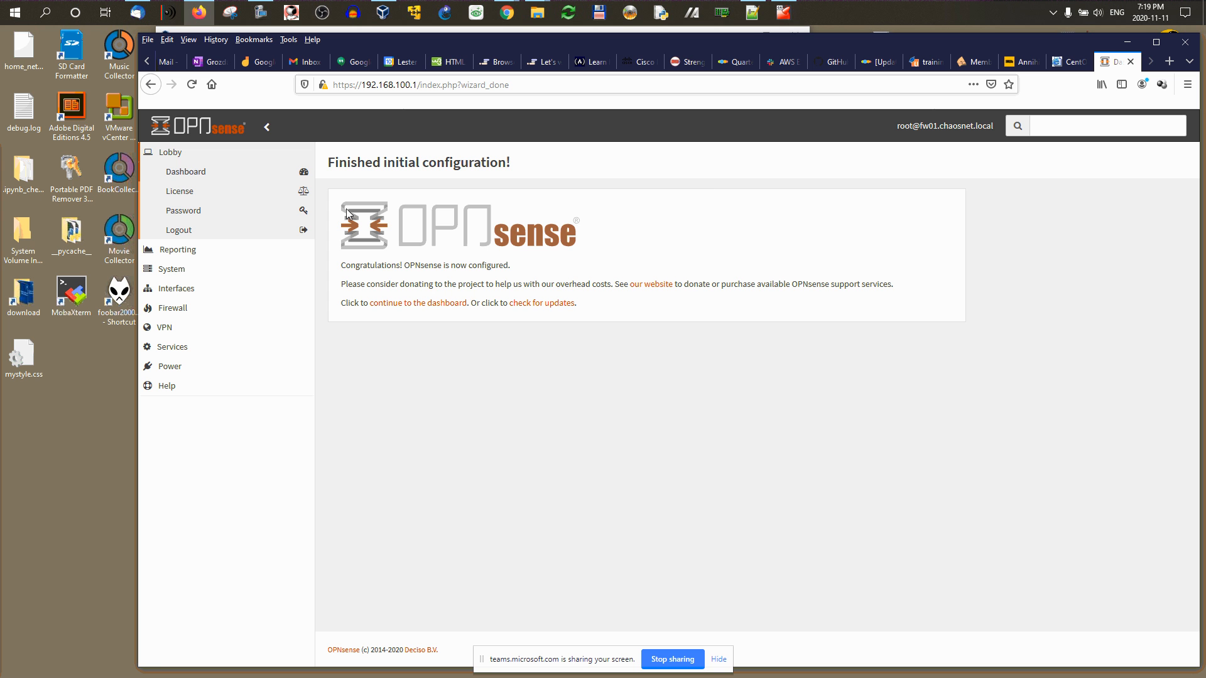
# Step: Go to the Lobby dashboard, then open System > Firmware > Updates
pyautogui.click(174, 167)
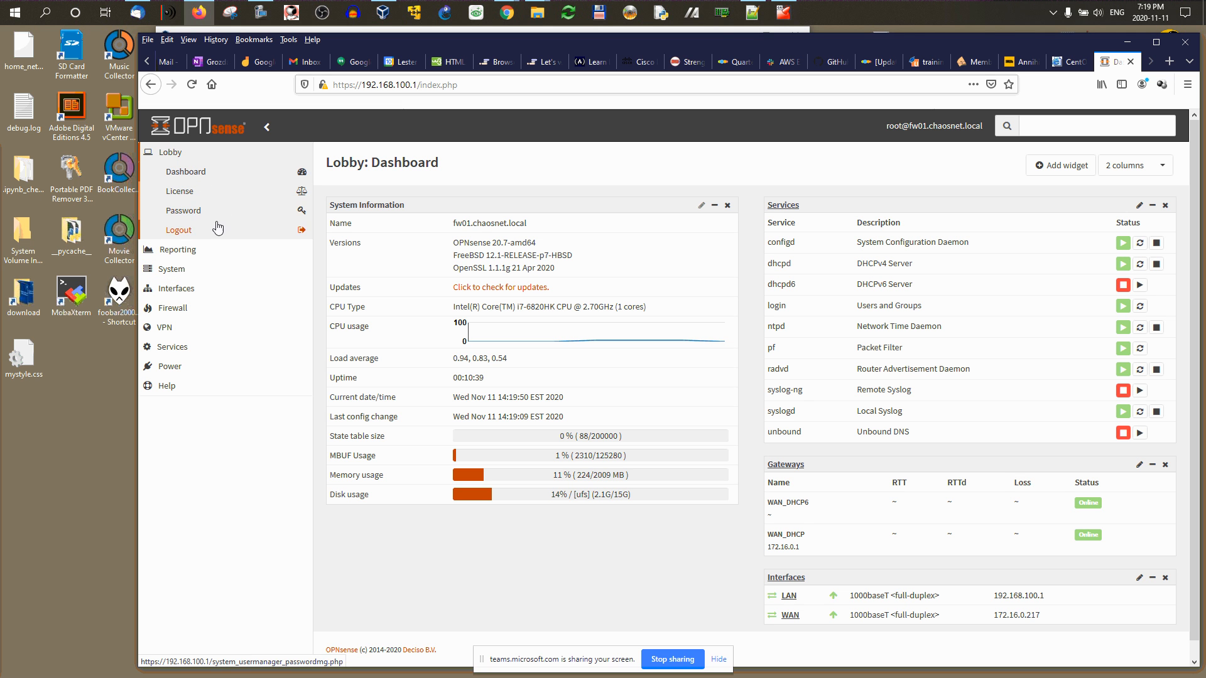
pyautogui.click(221, 272)
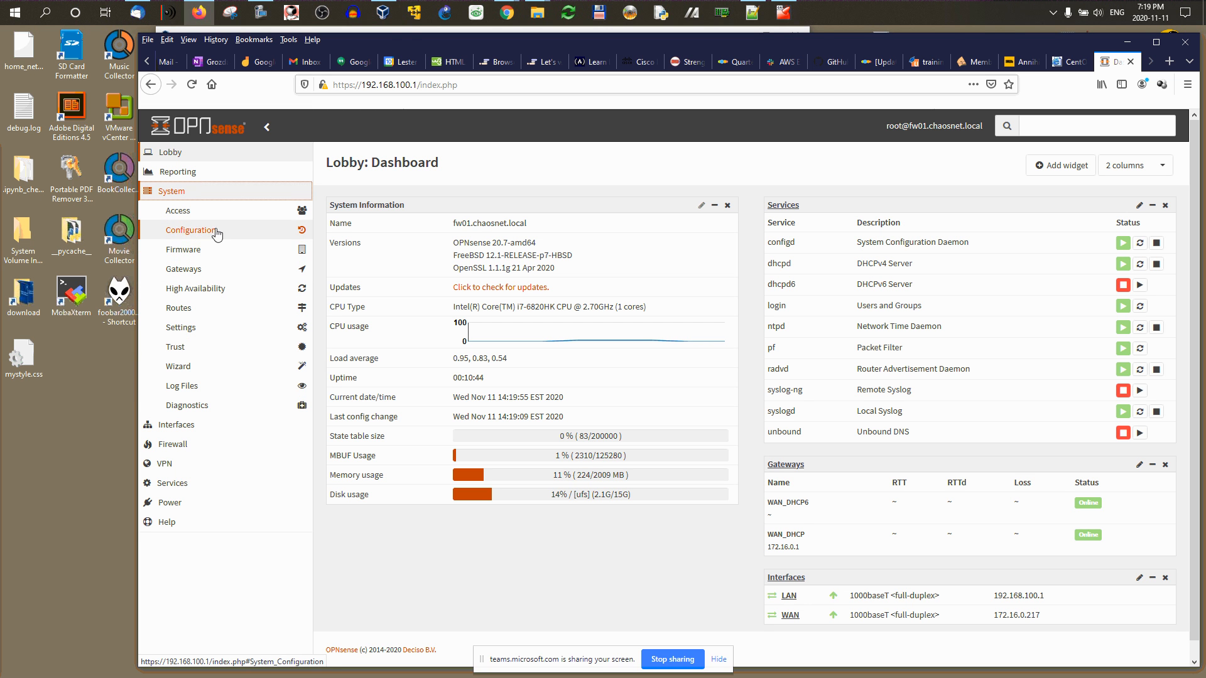
pyautogui.click(188, 253)
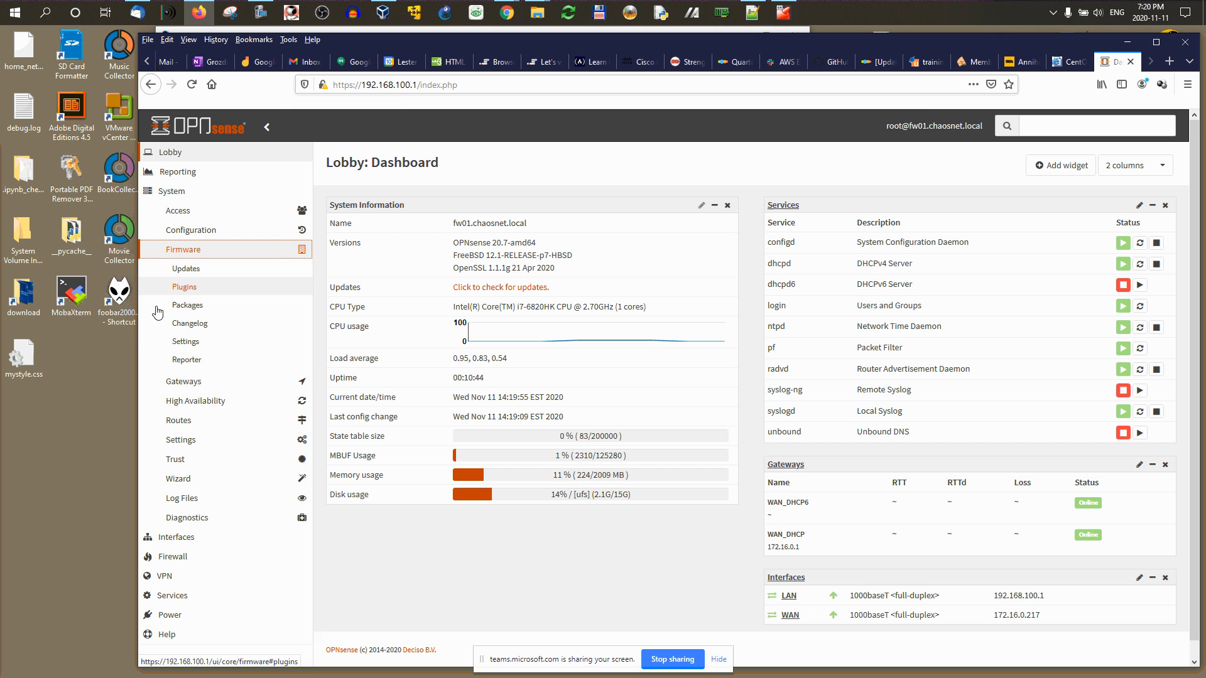
pyautogui.click(190, 271)
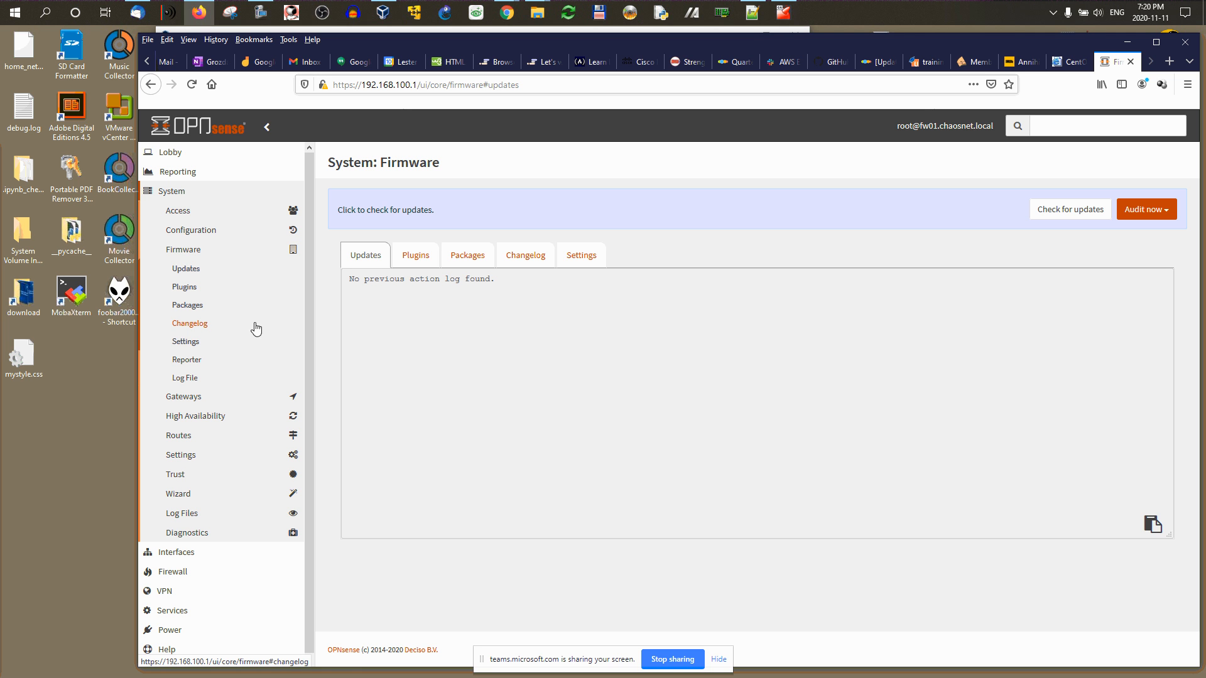
pyautogui.click(196, 251)
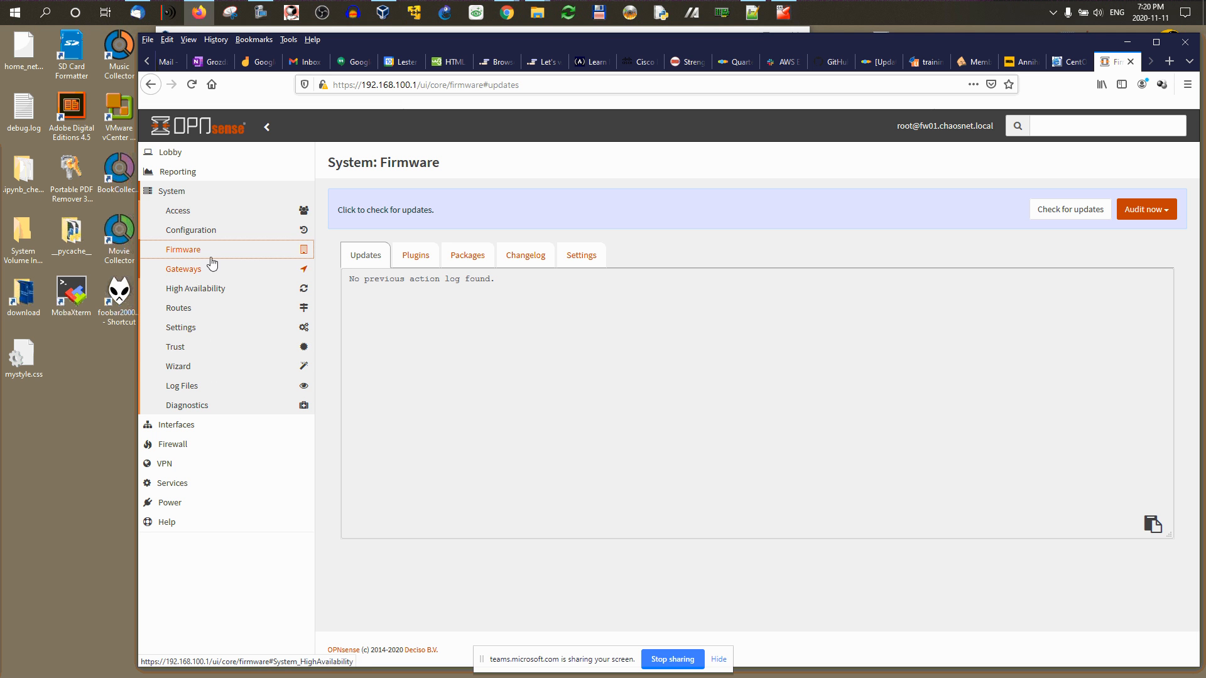
pyautogui.click(175, 429)
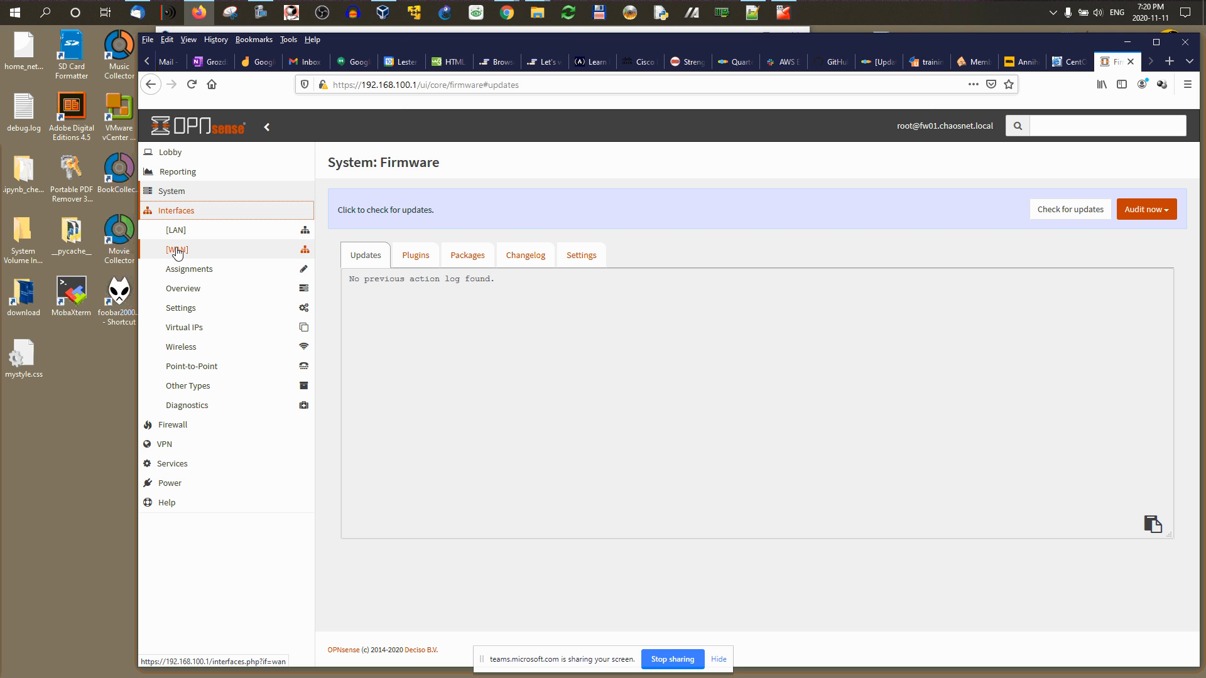
# Step: Open Interfaces > [LAN] showing device em0 and compare with the console's LAN 192.168.100.1/24
pyautogui.click(176, 233)
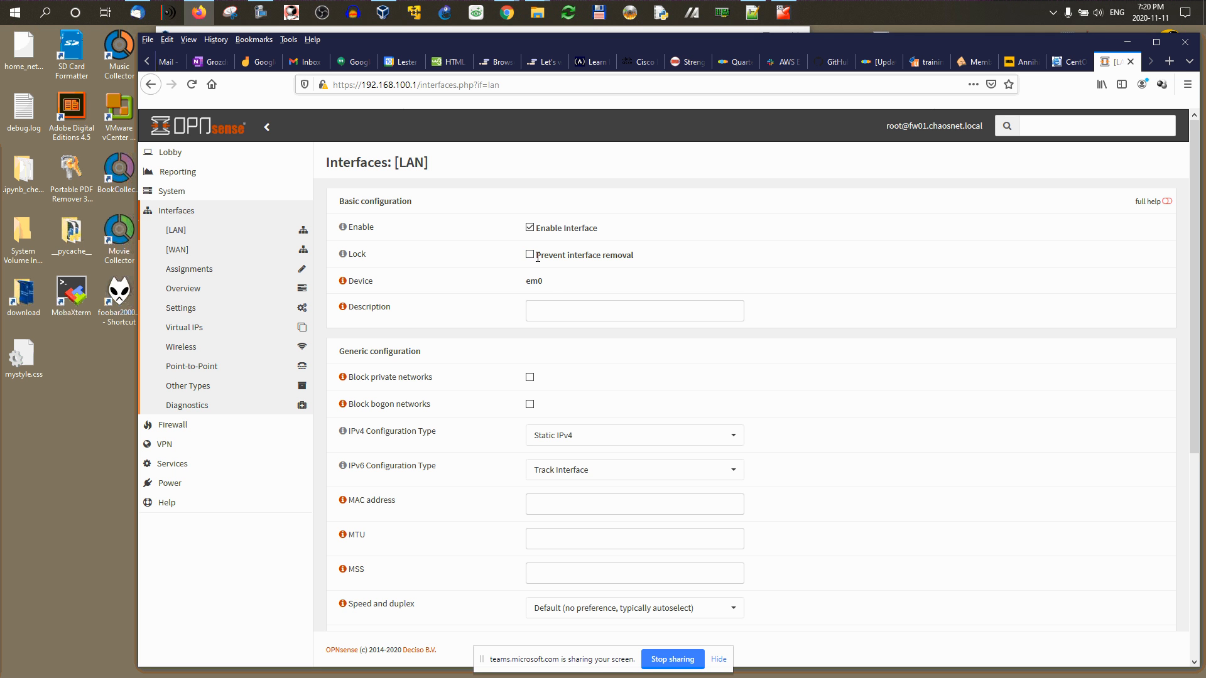
pyautogui.moveTo(545, 282); pyautogui.dragTo(524, 287)
pyautogui.click(790, 22)
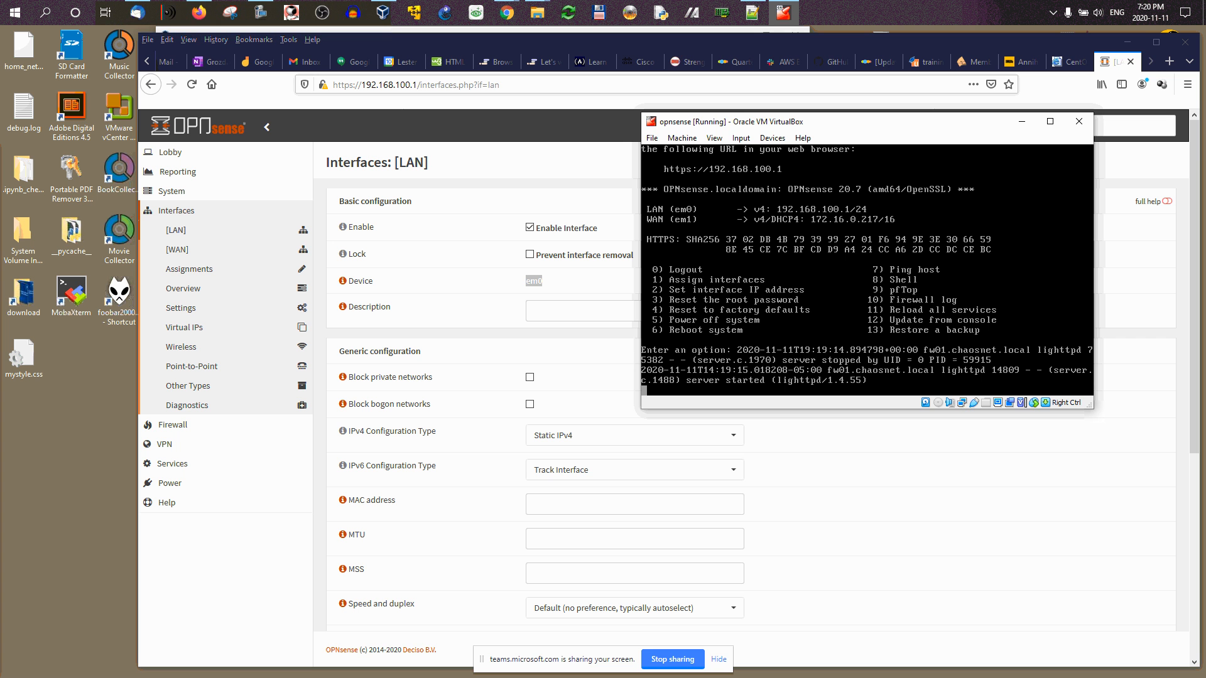
pyautogui.click(1022, 121)
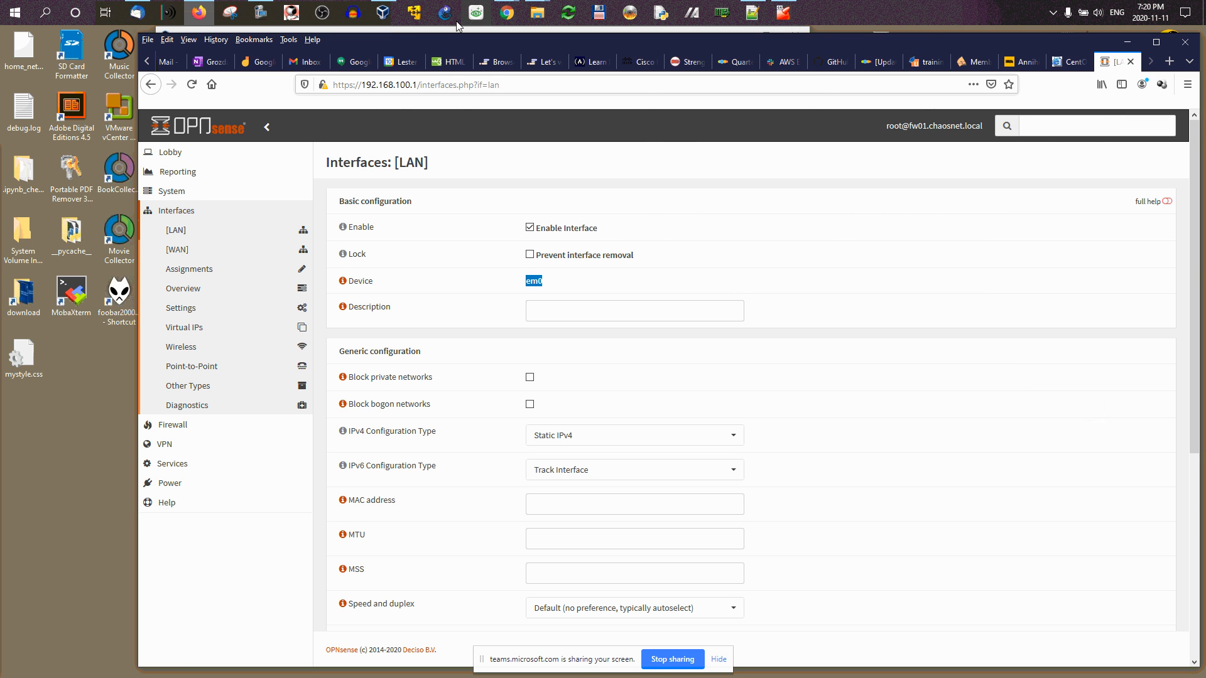
pyautogui.click(383, 14)
pyautogui.click(384, 20)
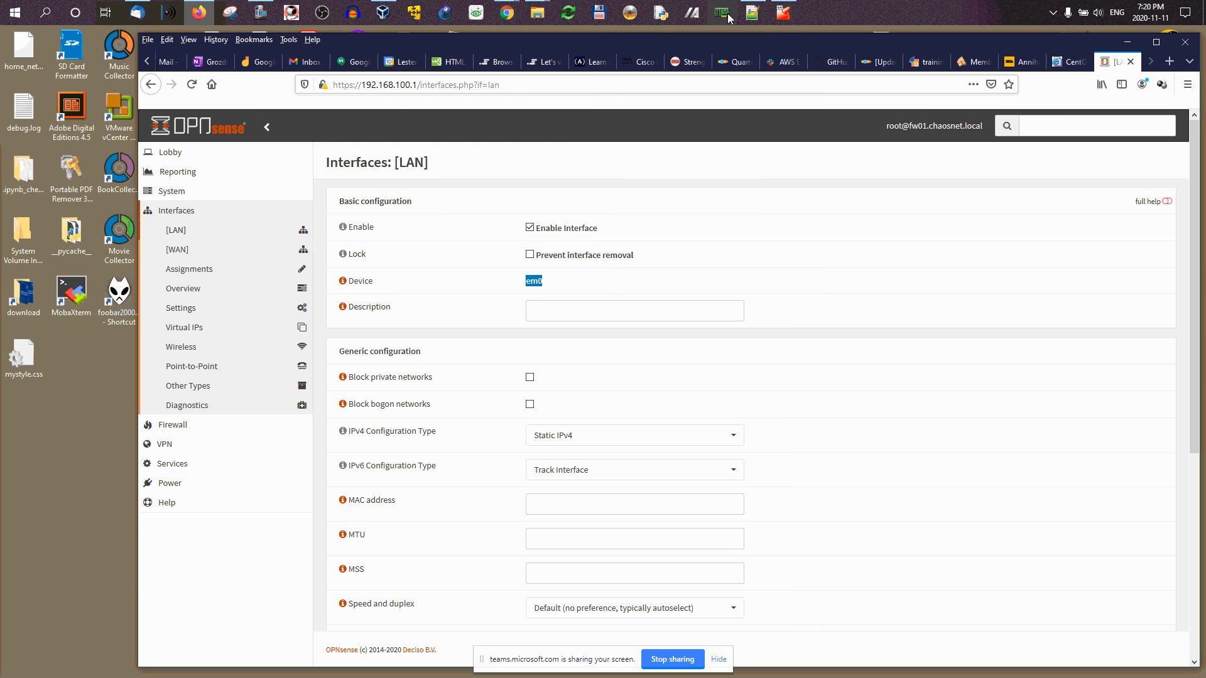
pyautogui.click(775, 23)
pyautogui.click(682, 138)
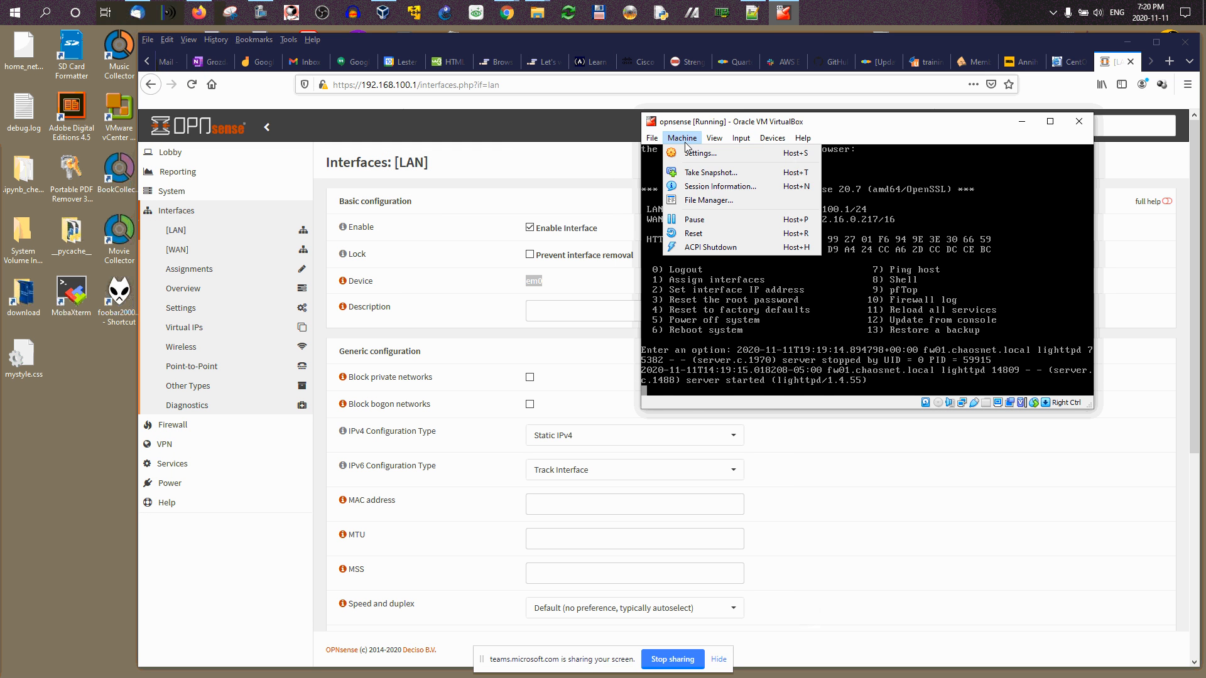
pyautogui.click(692, 154)
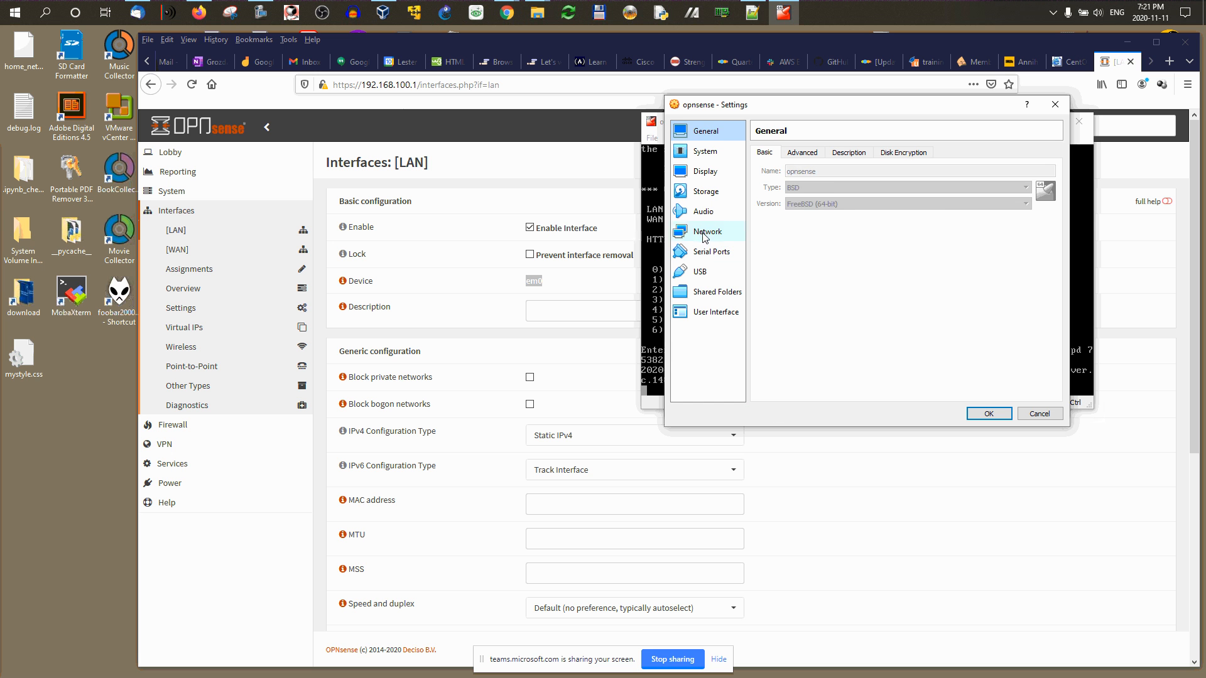
pyautogui.click(706, 233)
pyautogui.click(778, 219)
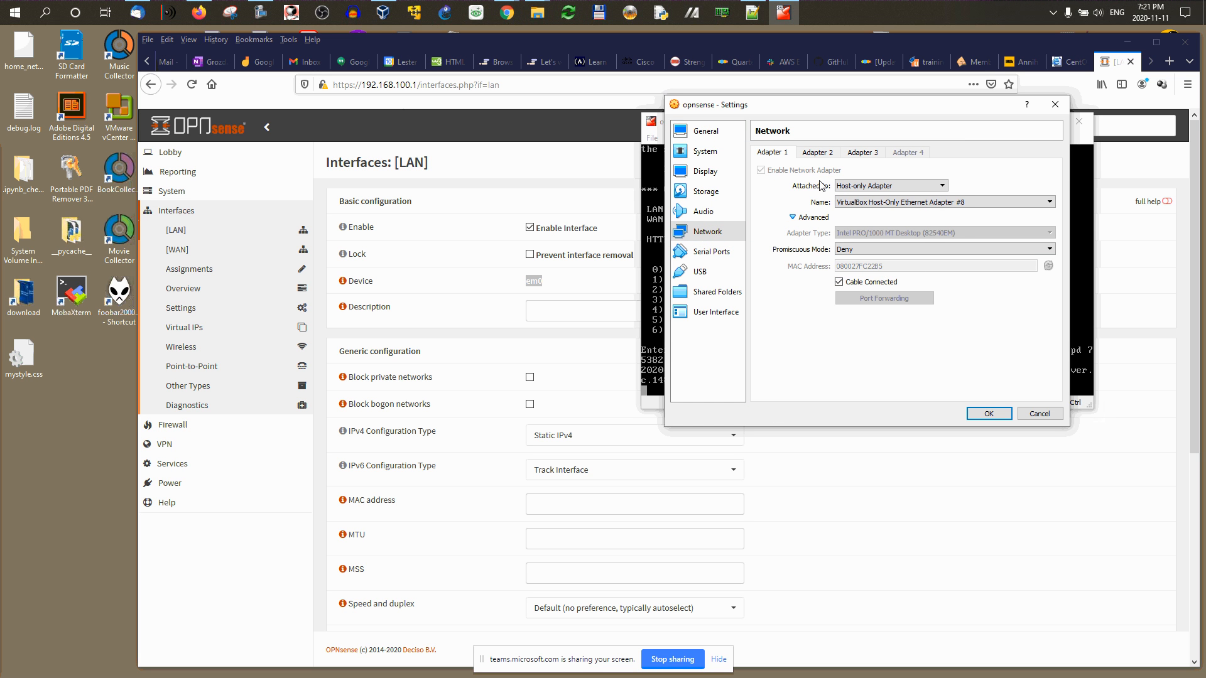
pyautogui.click(817, 153)
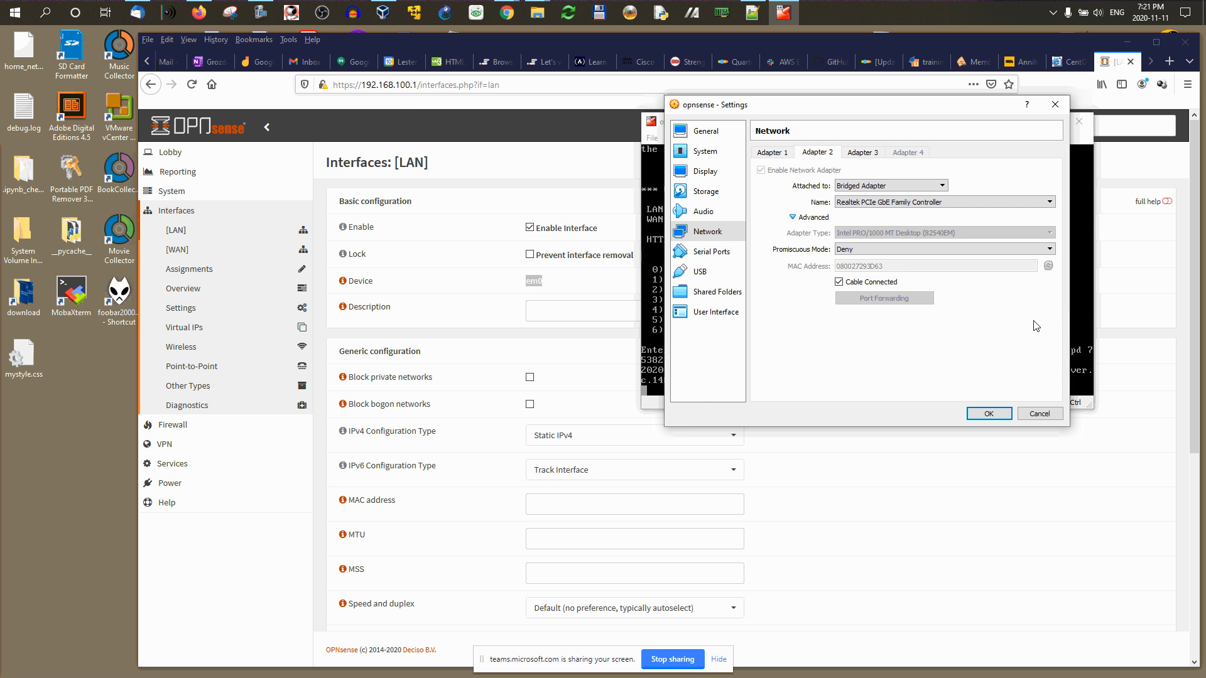
pyautogui.click(1039, 414)
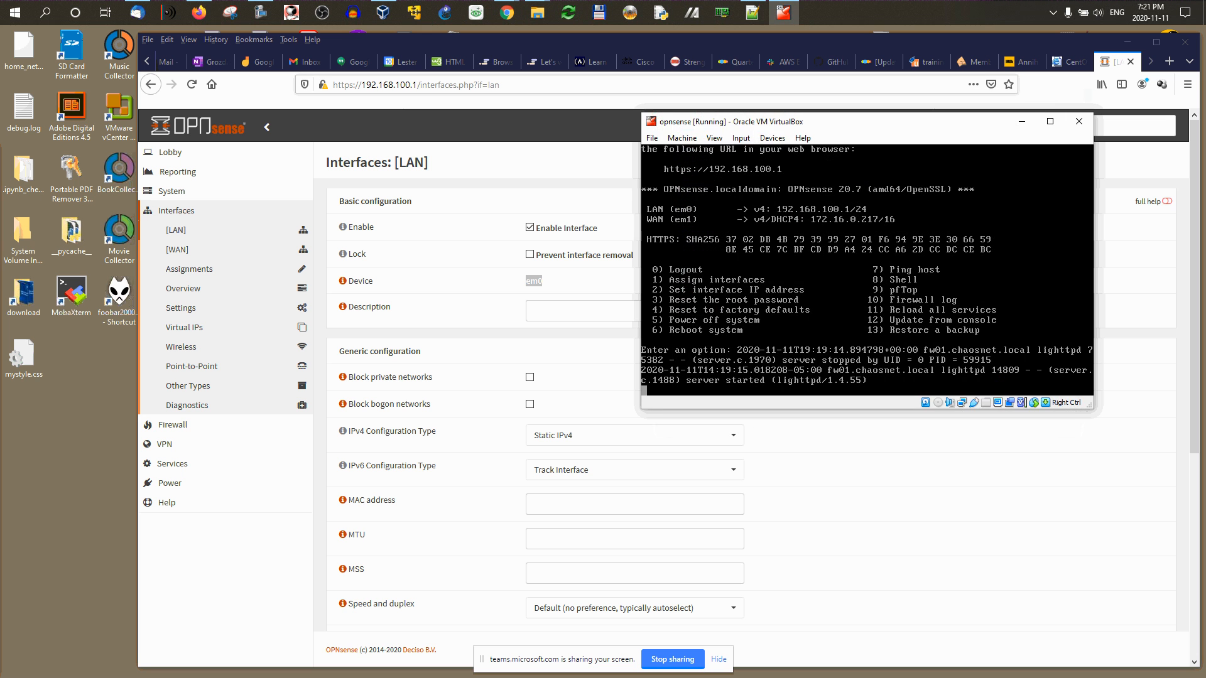
pyautogui.click(1022, 122)
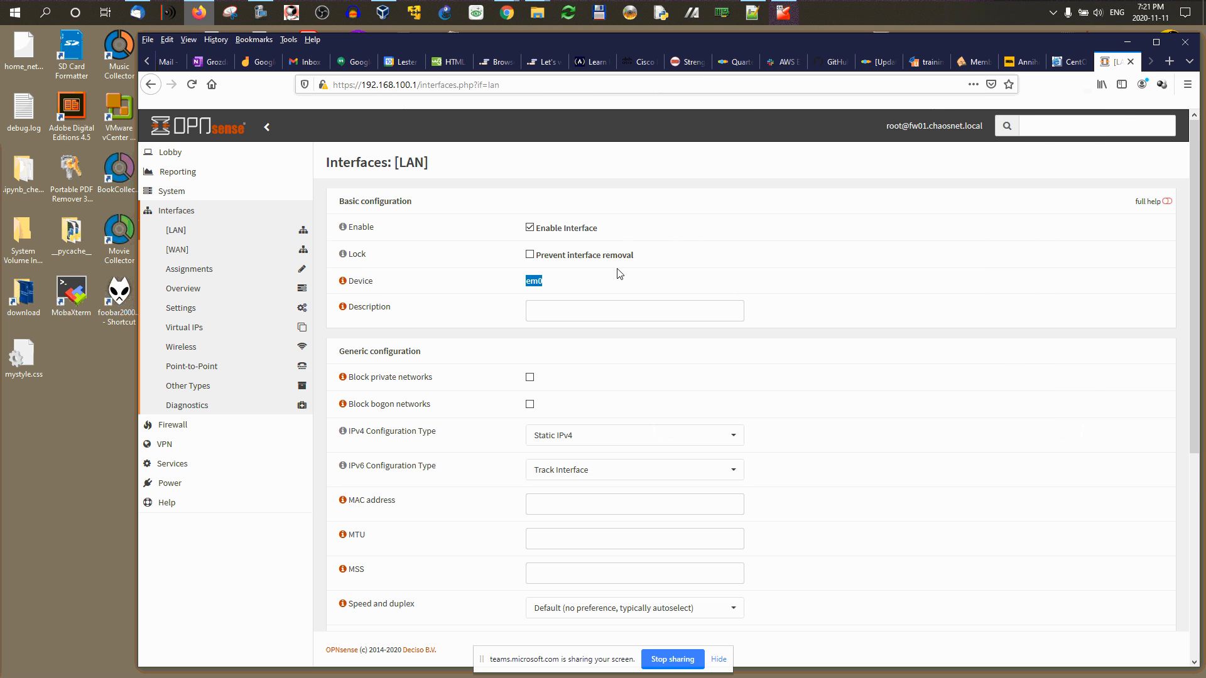
# Step: Set LAN IPv6 configuration type to None, keep the upstream gateway on Auto-detect, then save and apply
pyautogui.scroll(-1, 388, 314)
pyautogui.moveTo(356, 313); pyautogui.dragTo(418, 312)
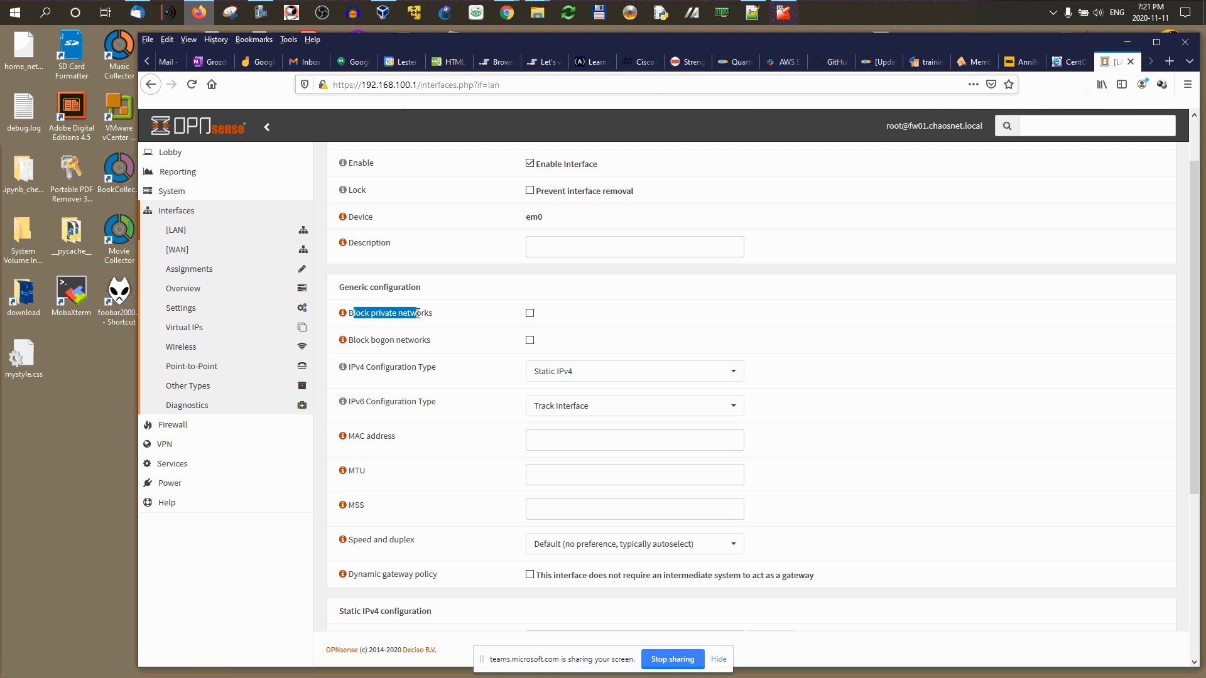
pyautogui.moveTo(353, 340); pyautogui.dragTo(420, 338)
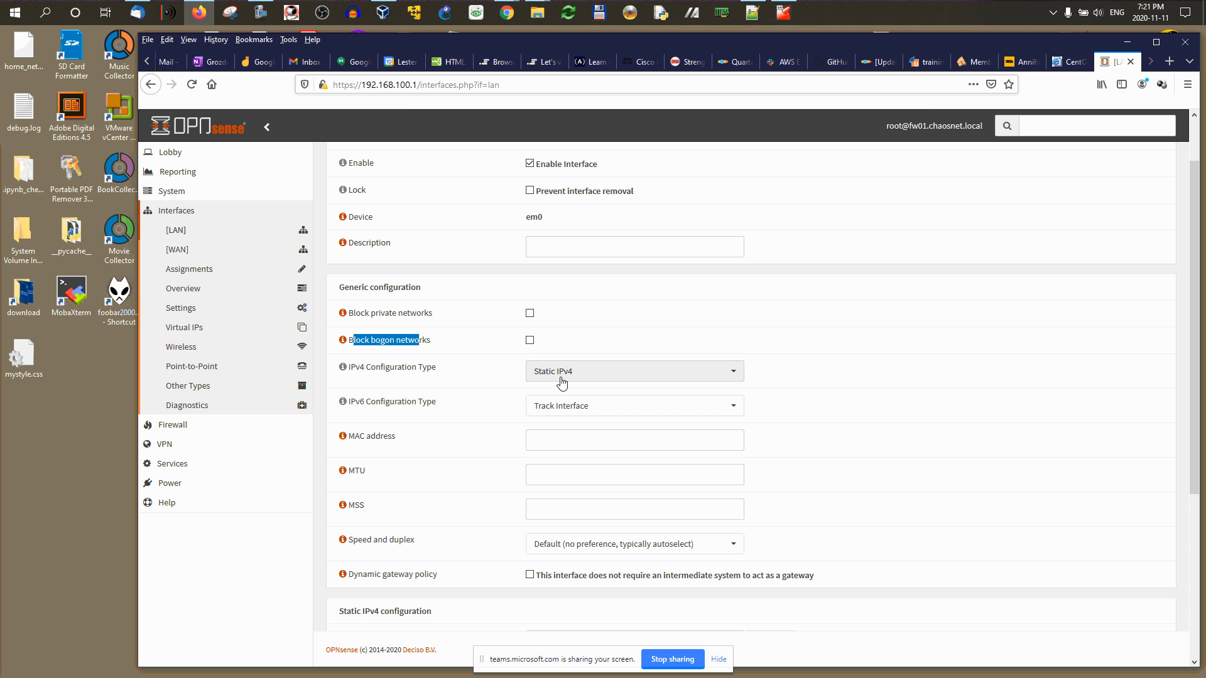
pyautogui.scroll(-3, 769, 369)
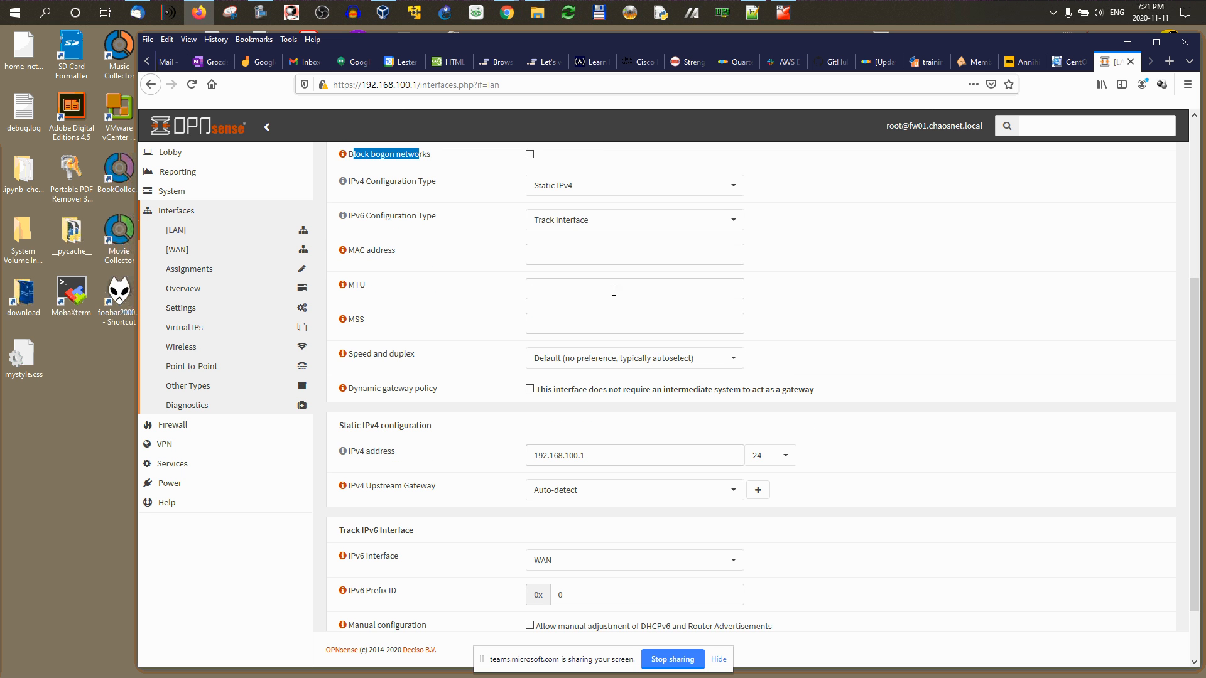
pyautogui.click(550, 217)
pyautogui.click(555, 237)
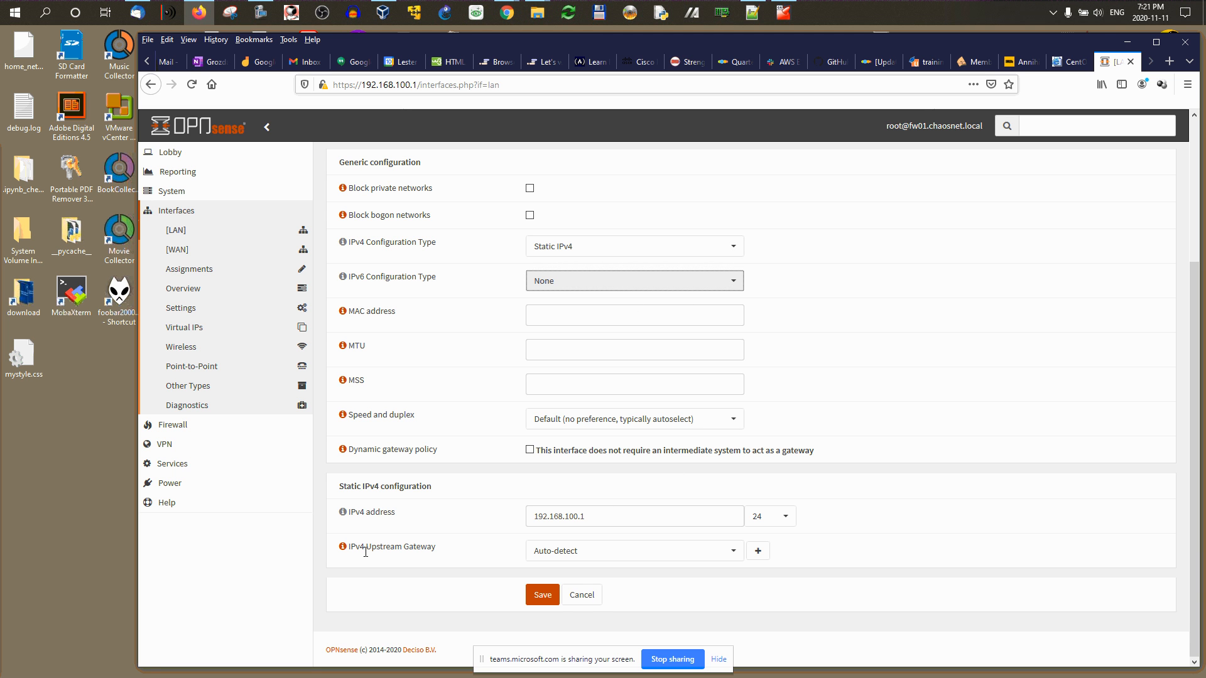
pyautogui.moveTo(365, 550); pyautogui.dragTo(433, 543)
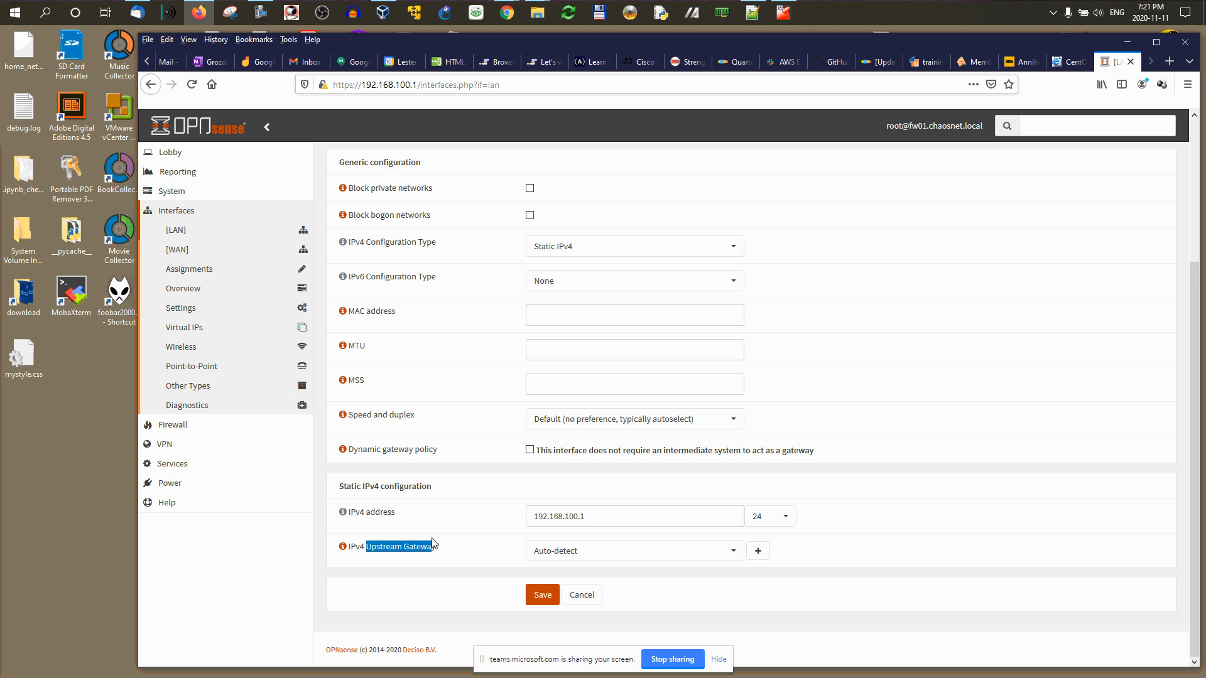
pyautogui.click(733, 552)
pyautogui.click(726, 554)
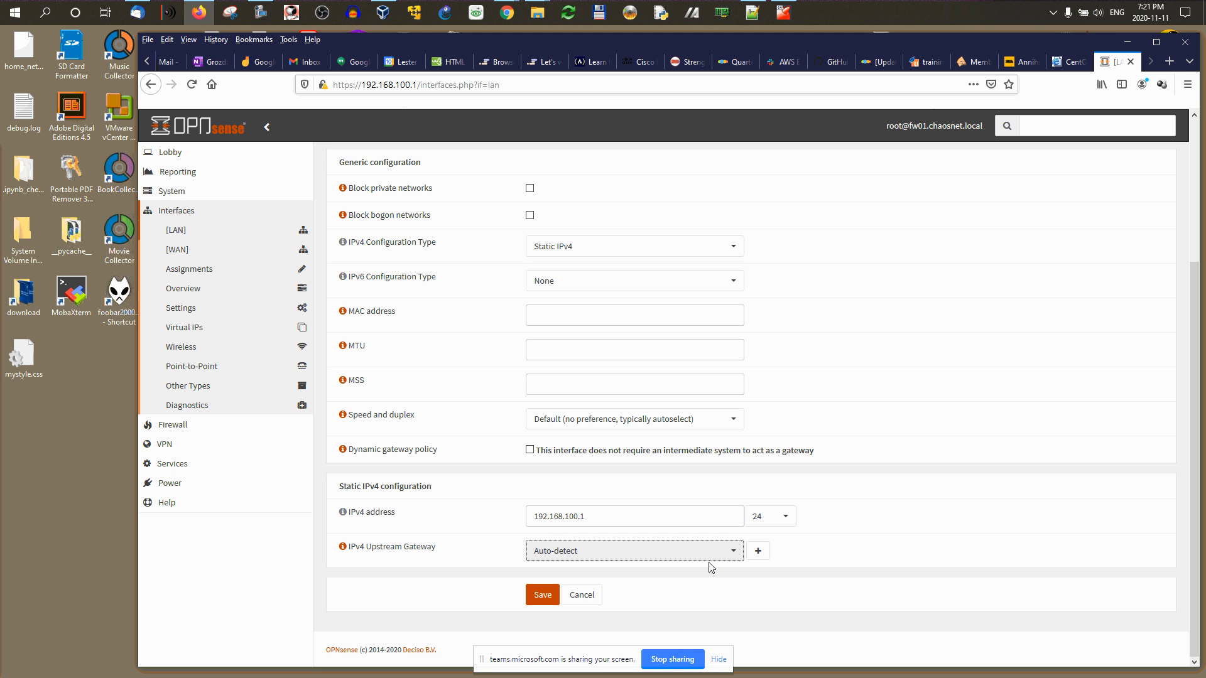
pyautogui.click(531, 595)
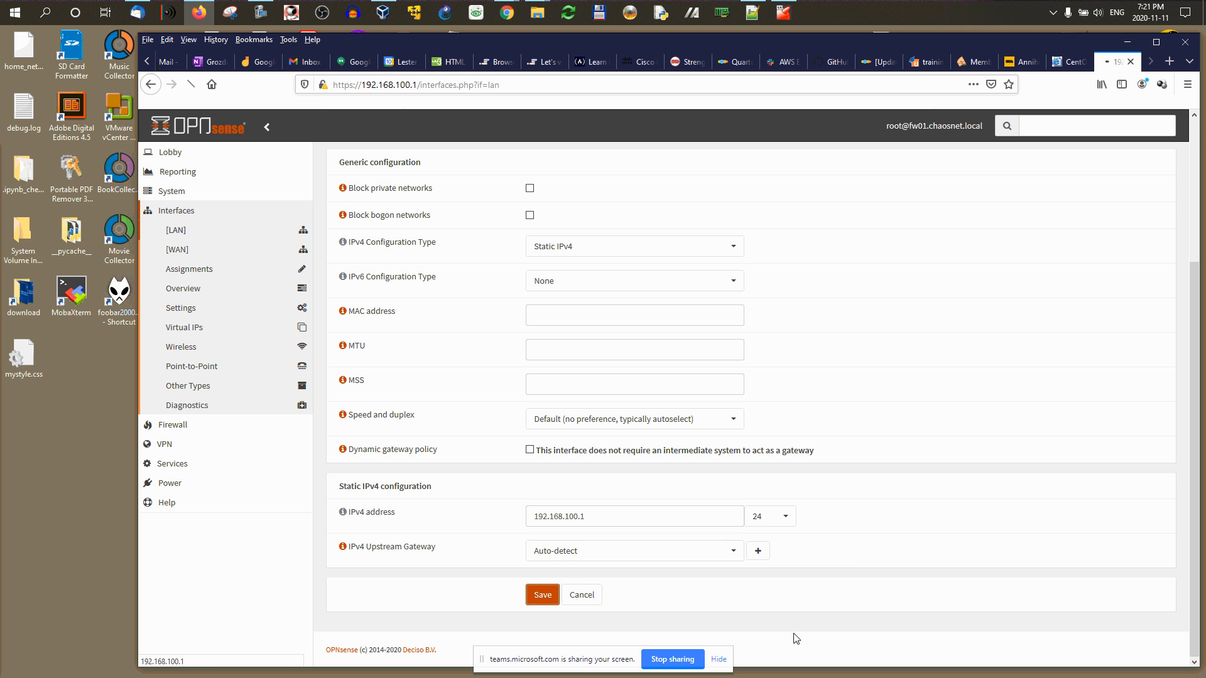
pyautogui.click(1131, 208)
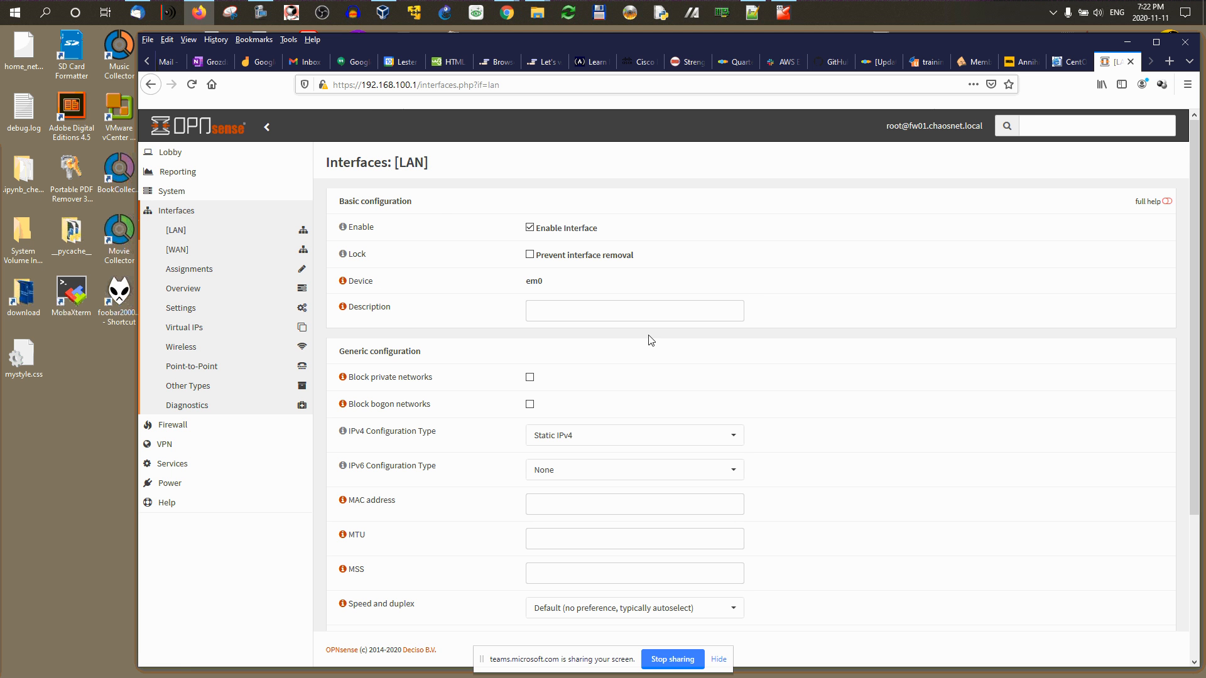
# Step: Save 'lan' as the LAN interface description and reopen the renamed lan page
pyautogui.click(553, 314)
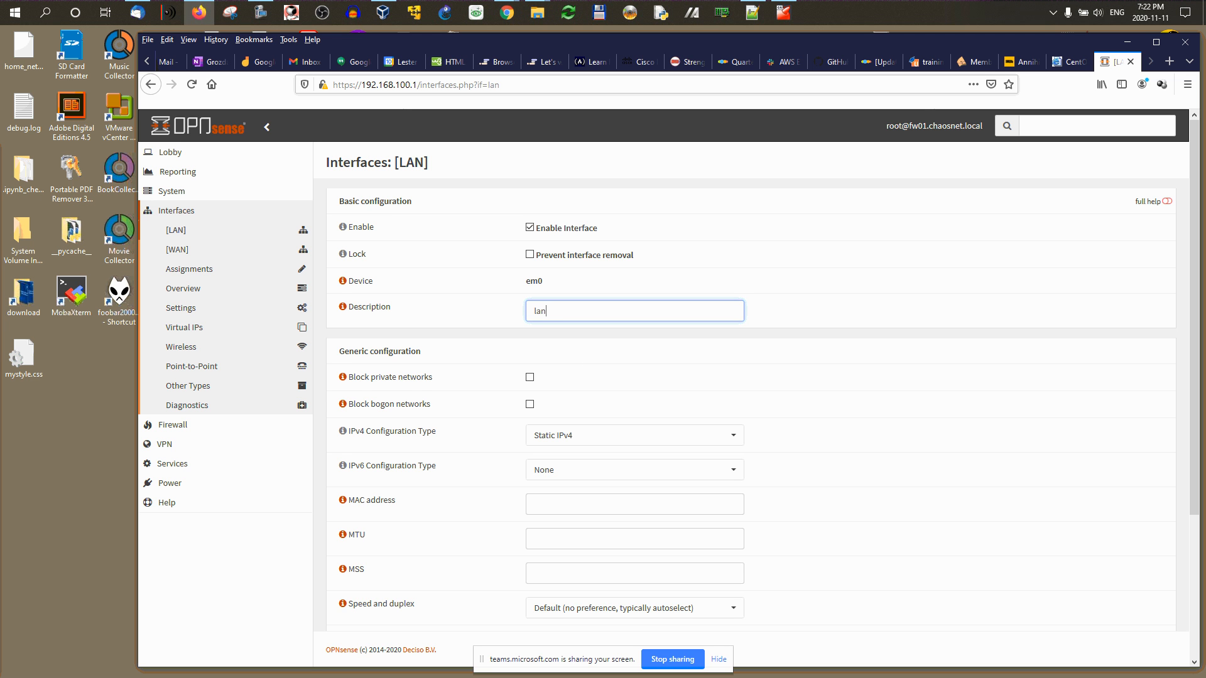
pyautogui.scroll(-3, 854, 332)
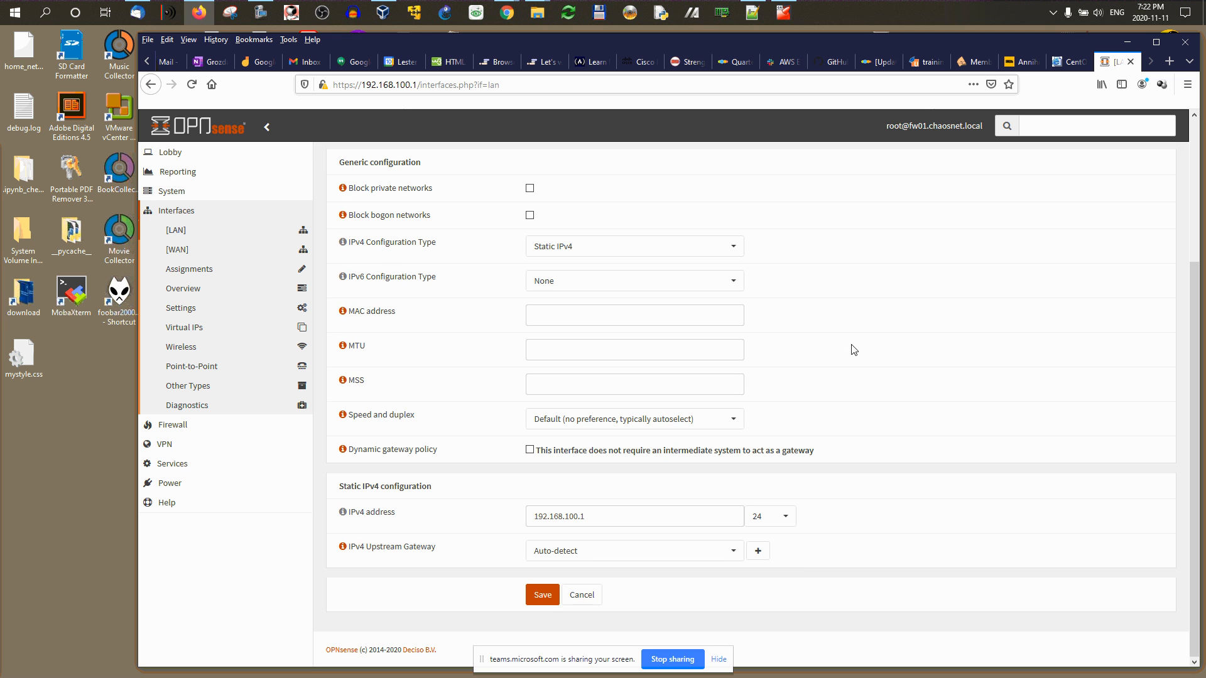
pyautogui.click(544, 597)
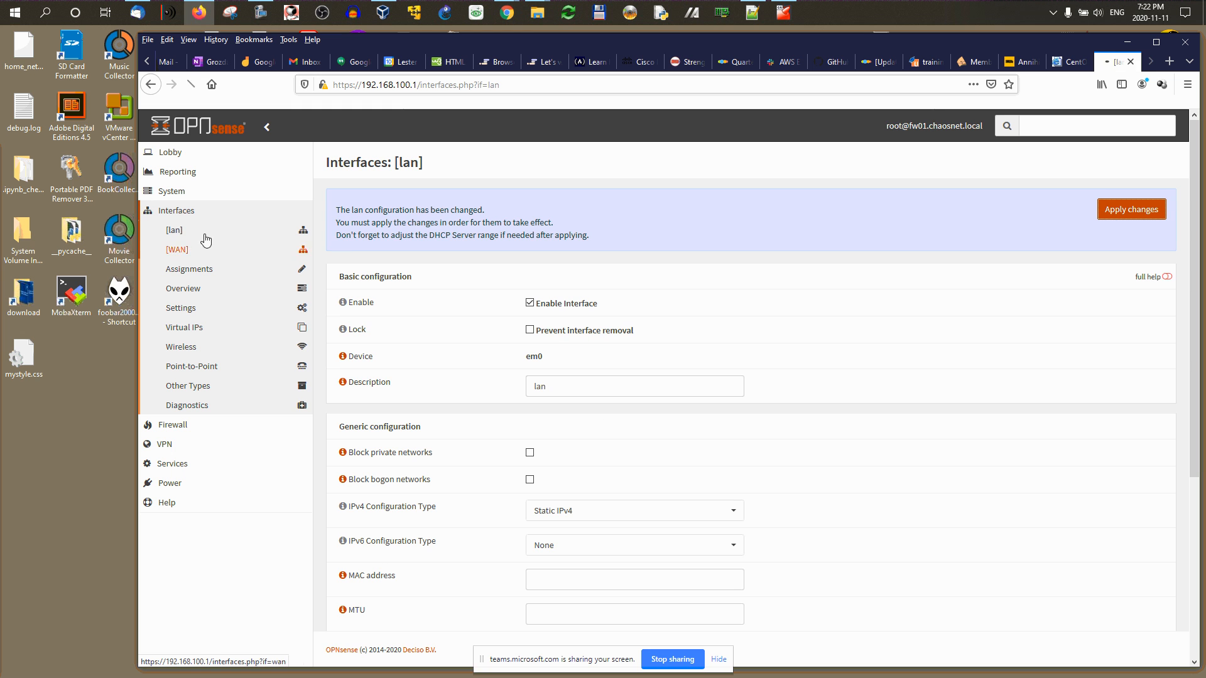
pyautogui.click(180, 234)
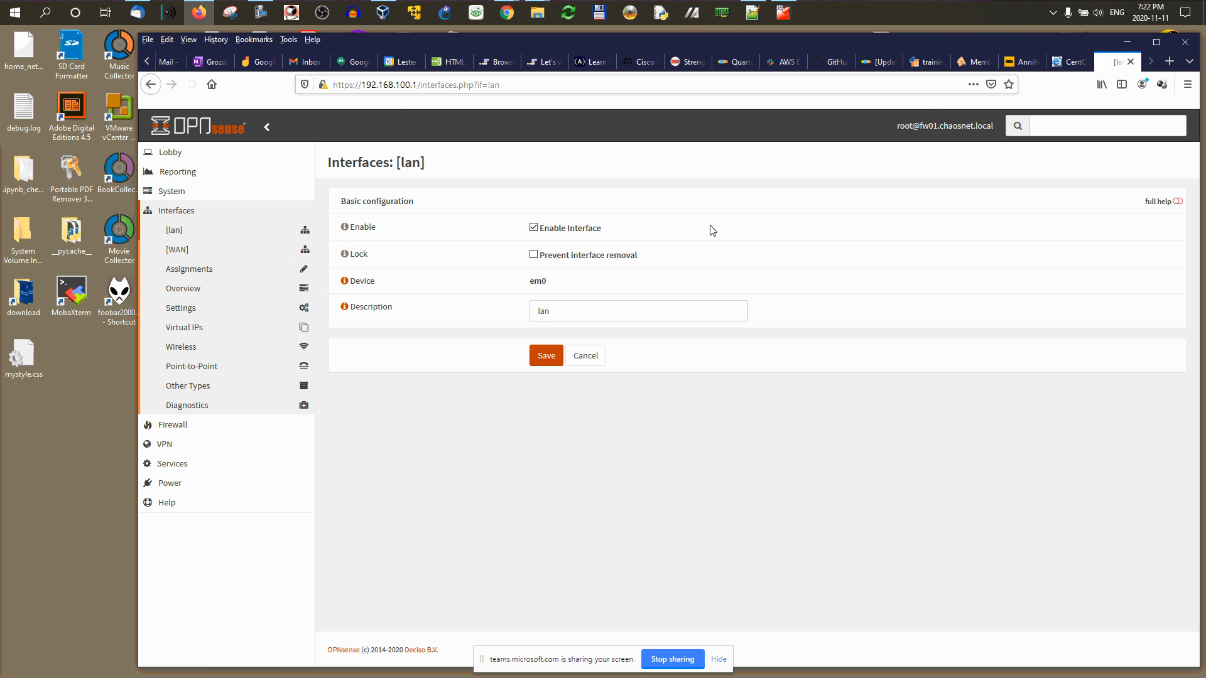
# Step: Set the WAN interface's IPv6 configuration type to None
pyautogui.click(182, 253)
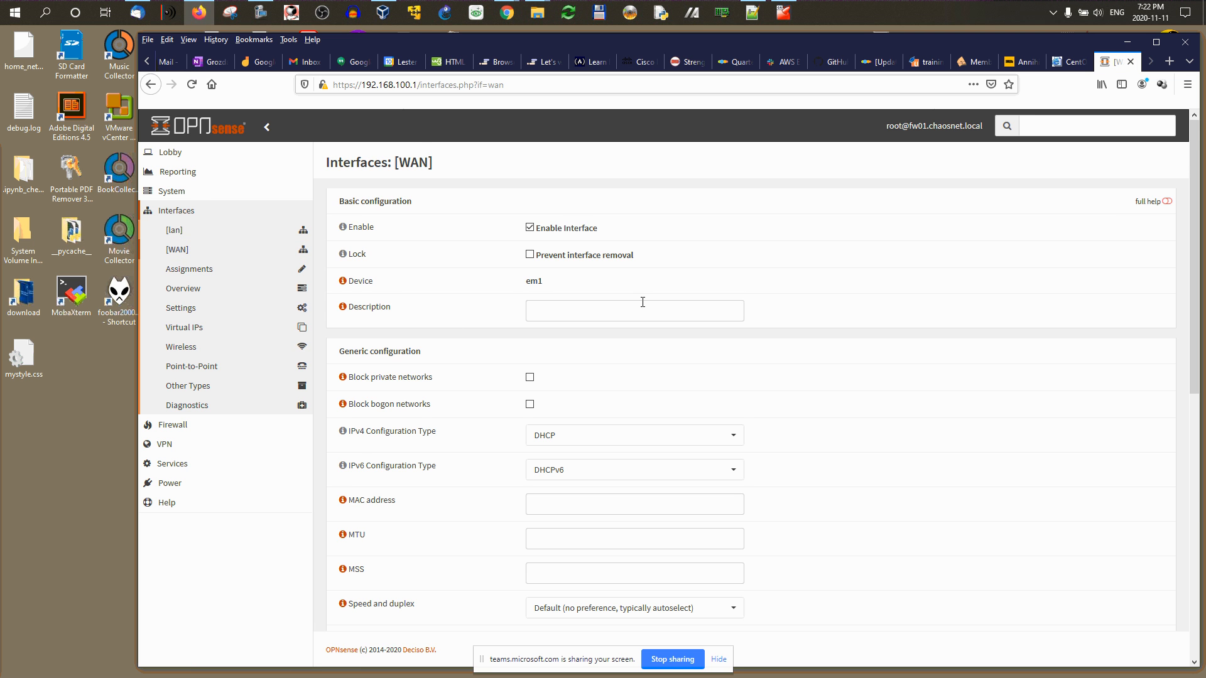
pyautogui.scroll(-3, 512, 291)
pyautogui.scroll(1, 521, 251)
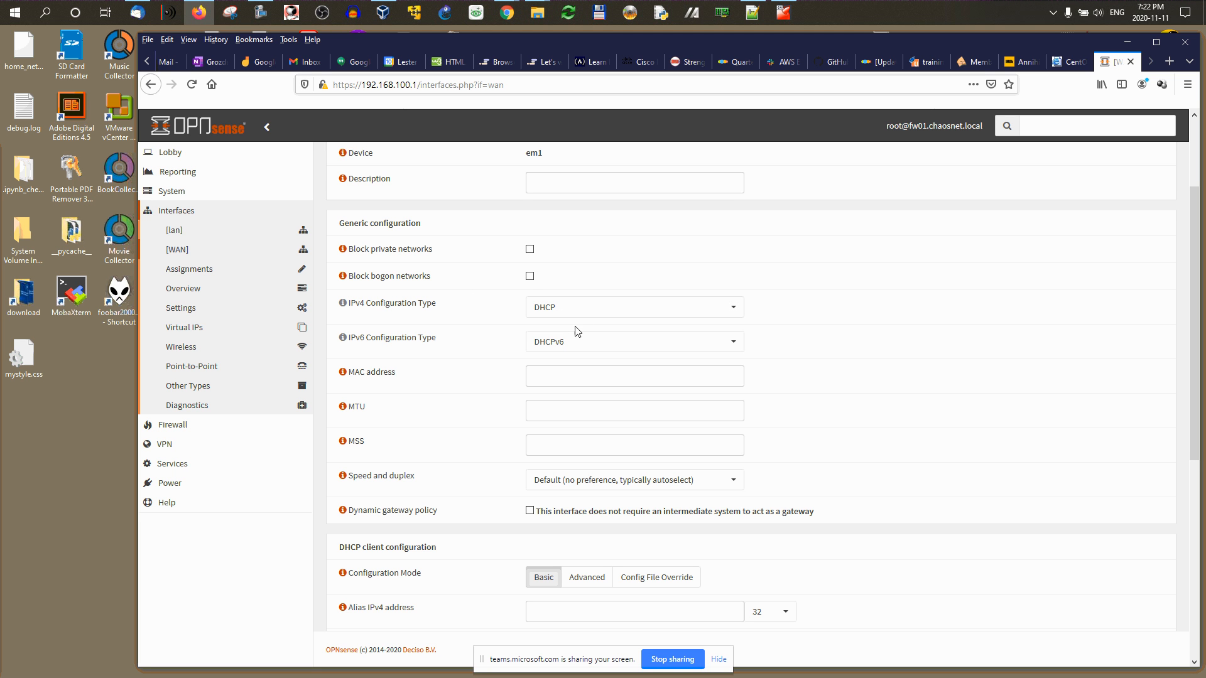
pyautogui.click(555, 343)
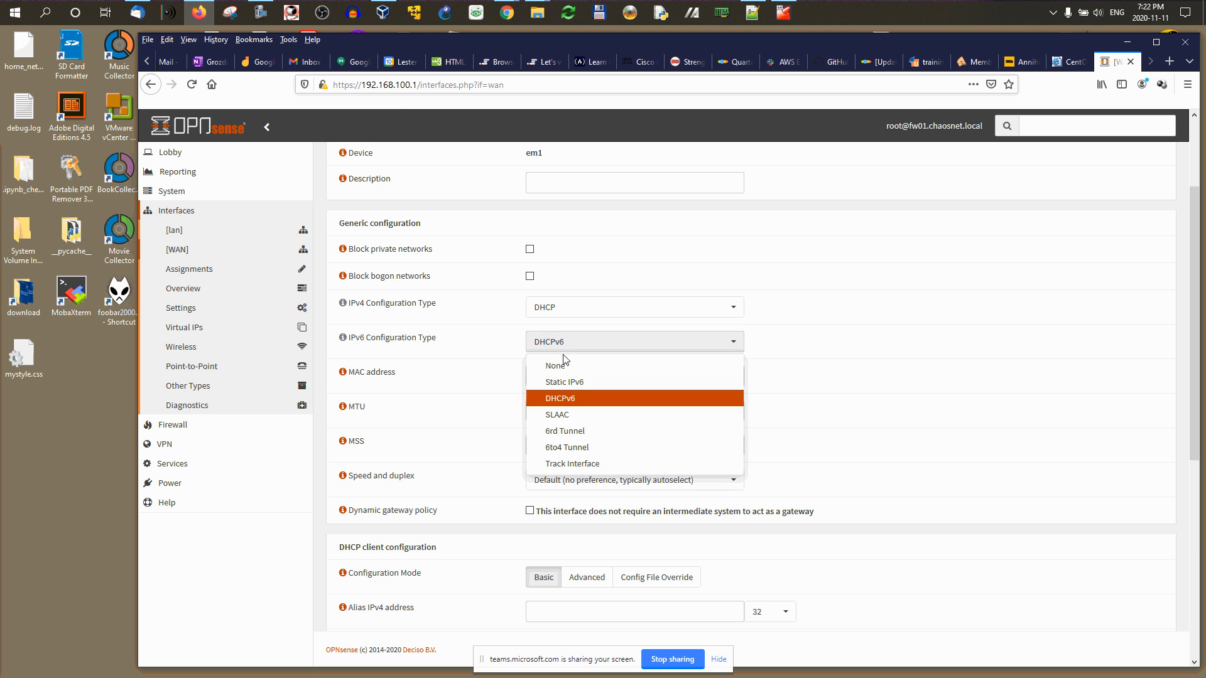
pyautogui.click(563, 358)
# Step: Enter 'wan' as the WAN description, then save and apply the changes
pyautogui.scroll(-3, 752, 384)
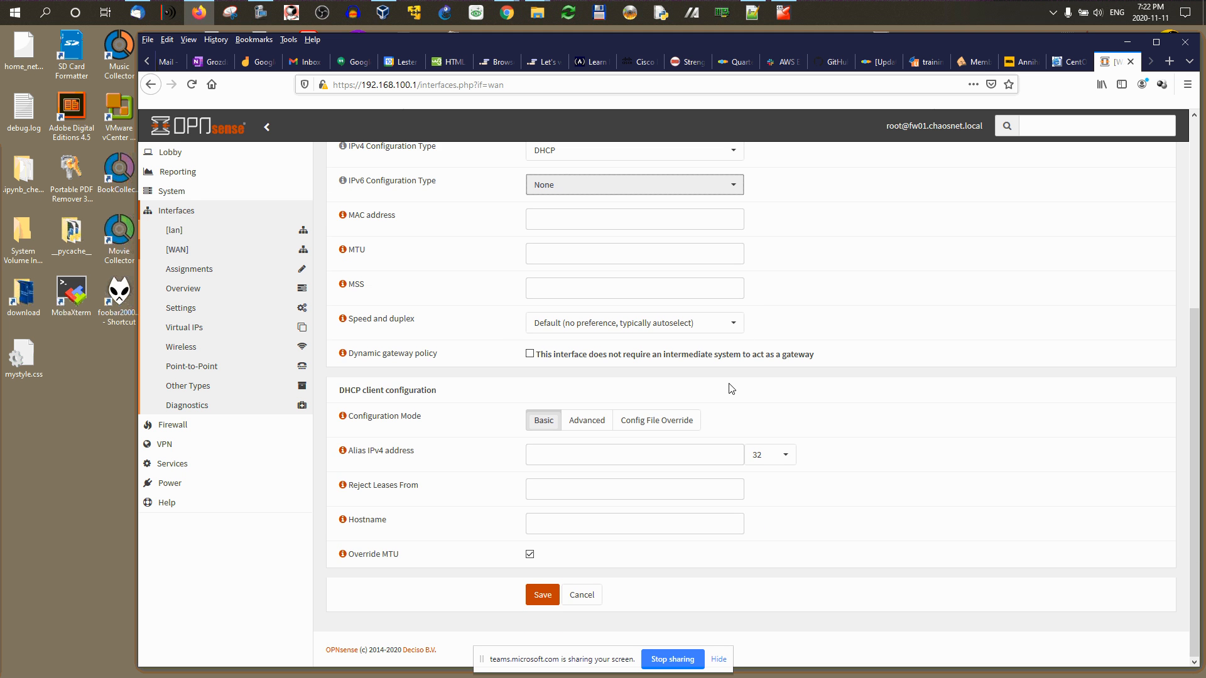
pyautogui.scroll(5, 731, 388)
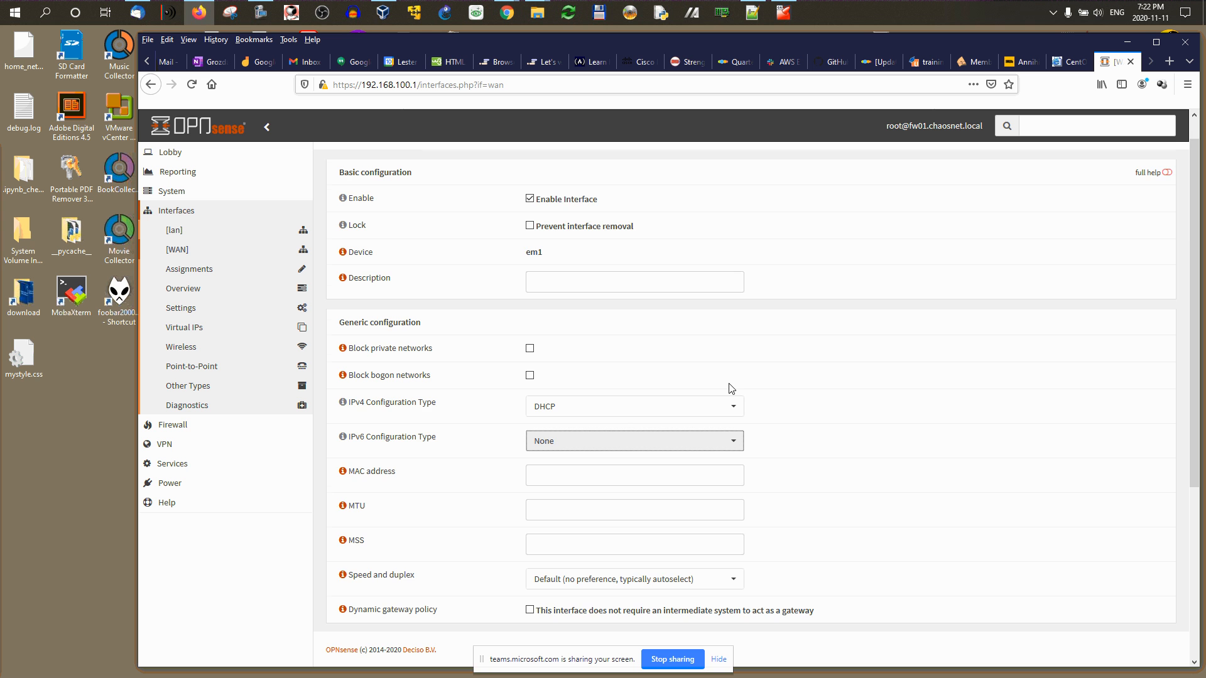
pyautogui.scroll(-5, 731, 388)
pyautogui.scroll(4, 620, 427)
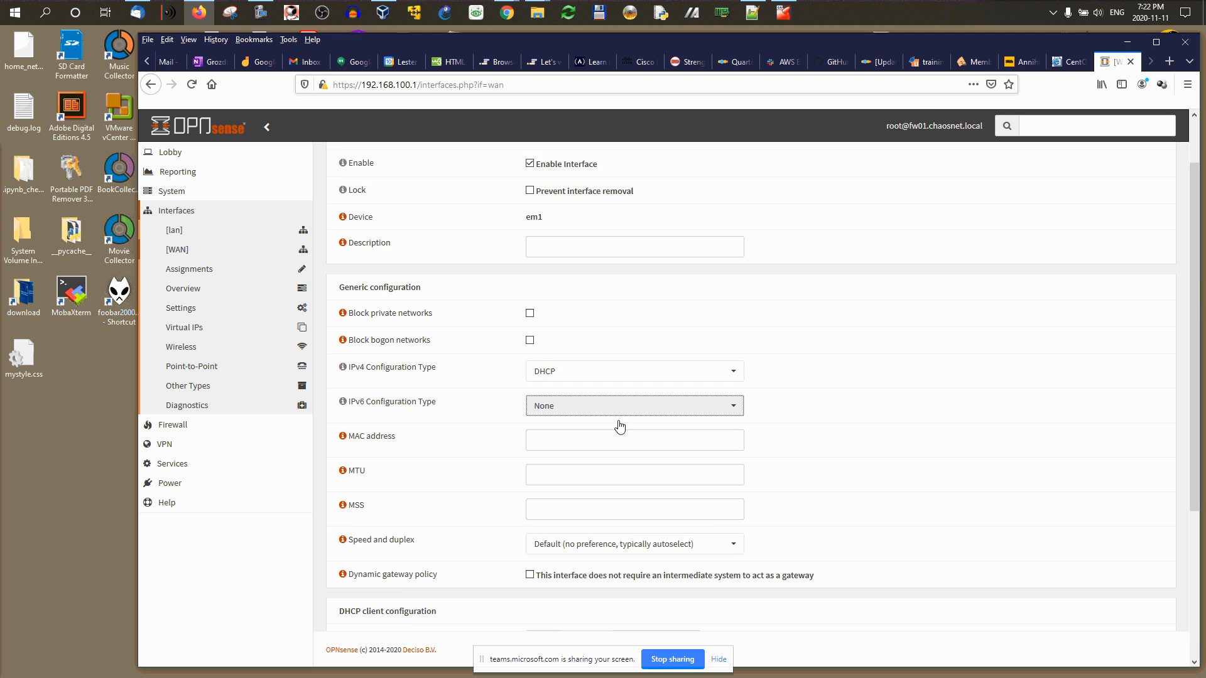
pyautogui.scroll(1, 619, 427)
pyautogui.click(559, 281)
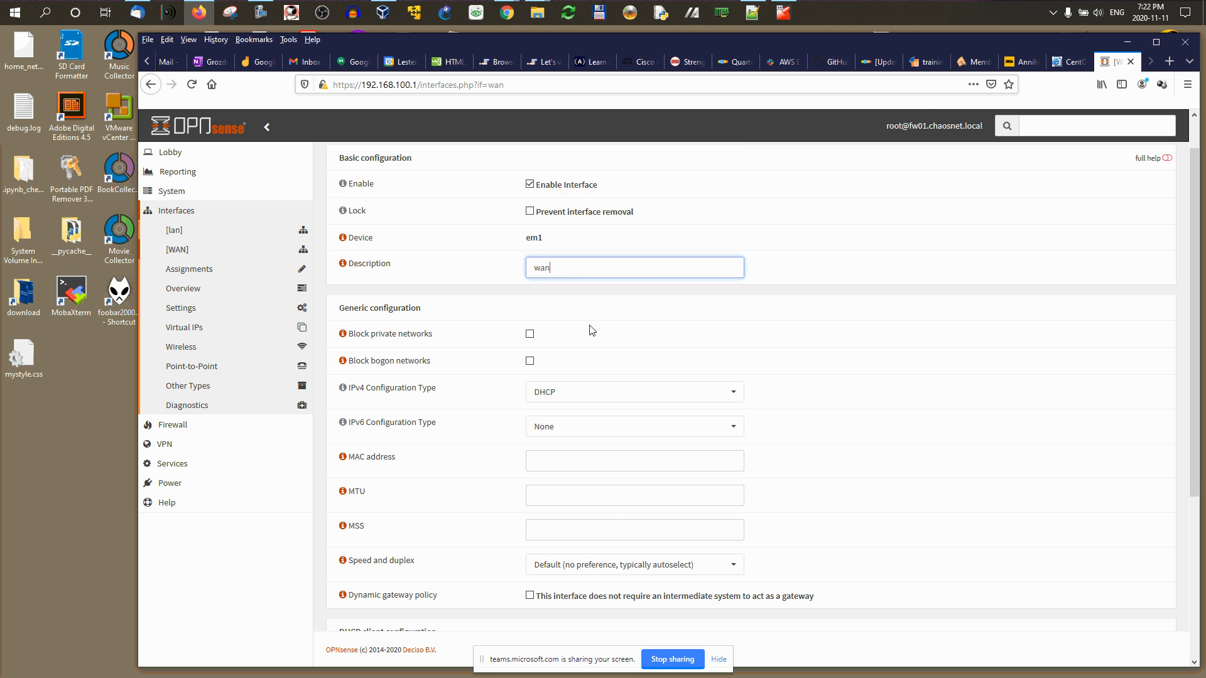
pyautogui.scroll(-4, 590, 331)
pyautogui.click(544, 597)
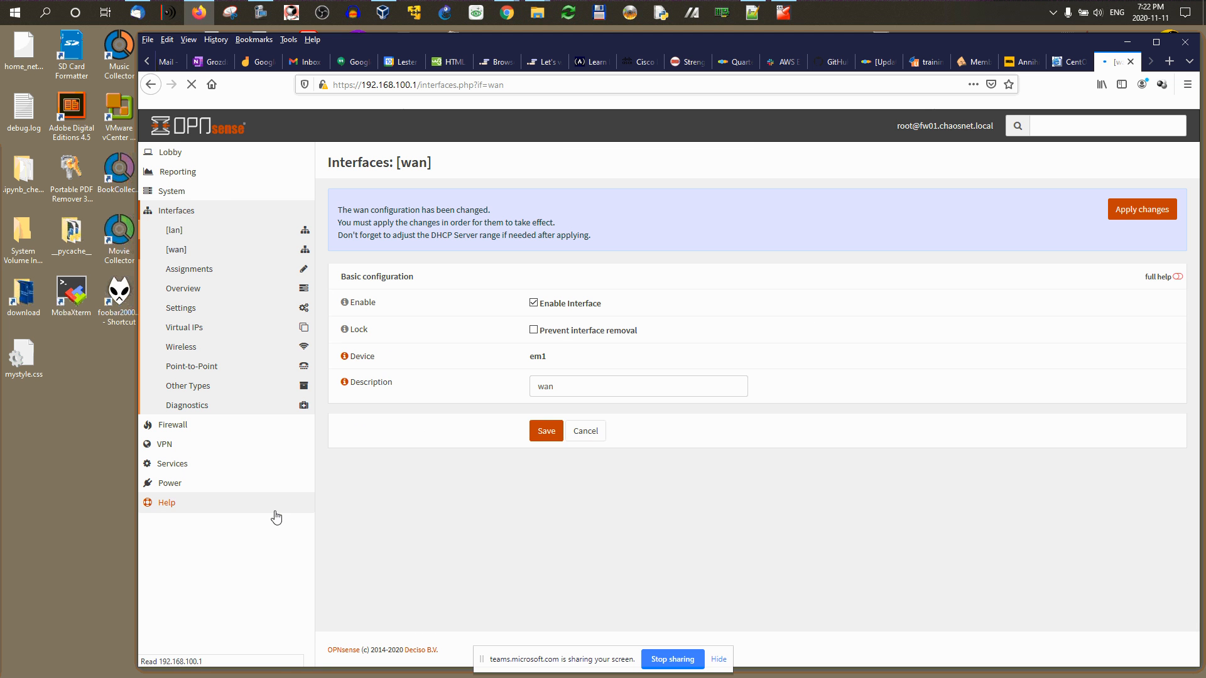
pyautogui.click(1140, 200)
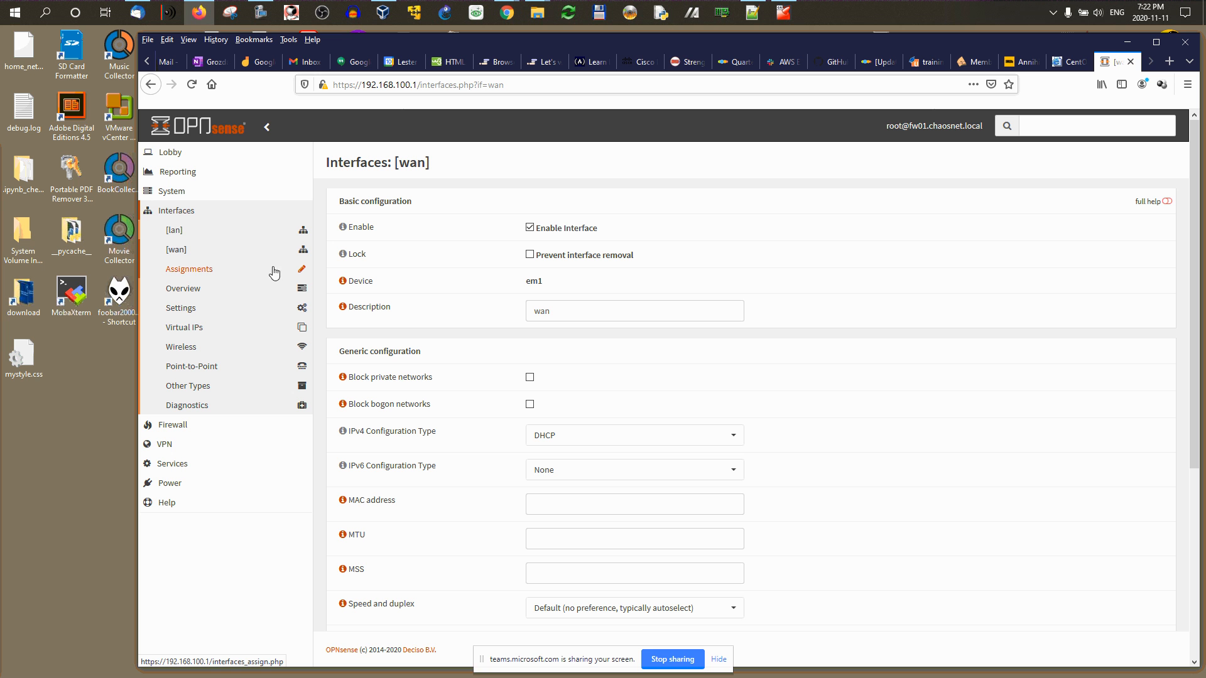
# Step: Add em2 as a new interface under Assignments and open its OPT1 settings page
pyautogui.click(181, 271)
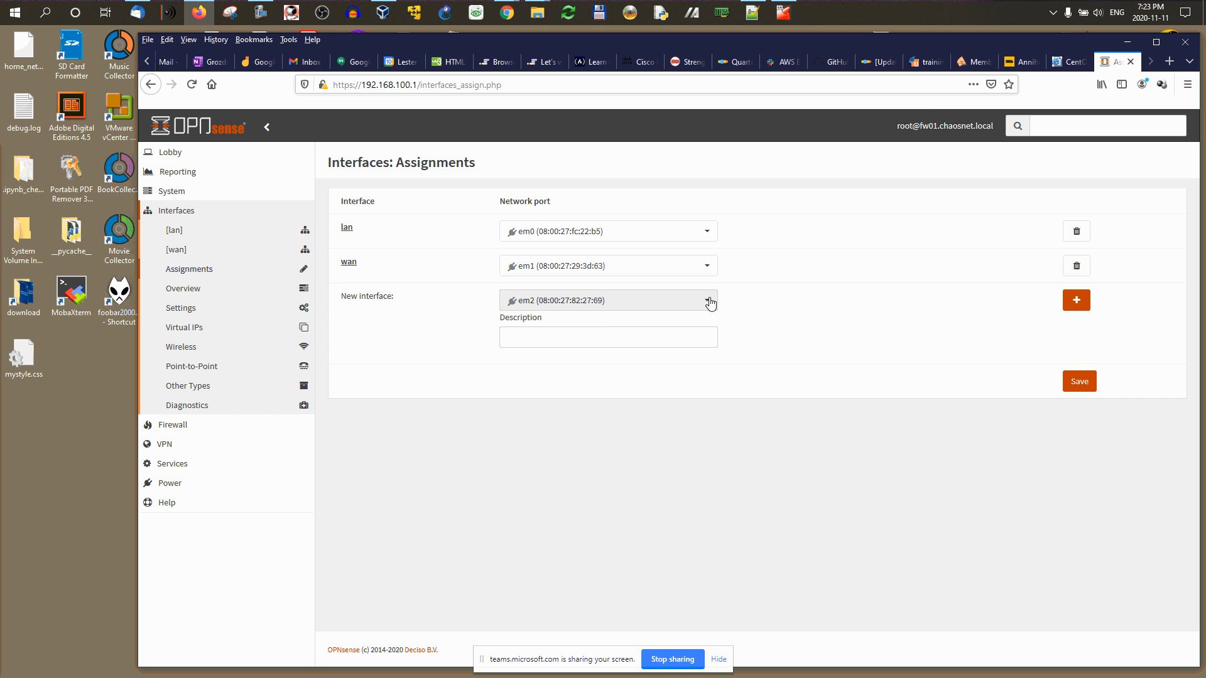
pyautogui.click(1076, 301)
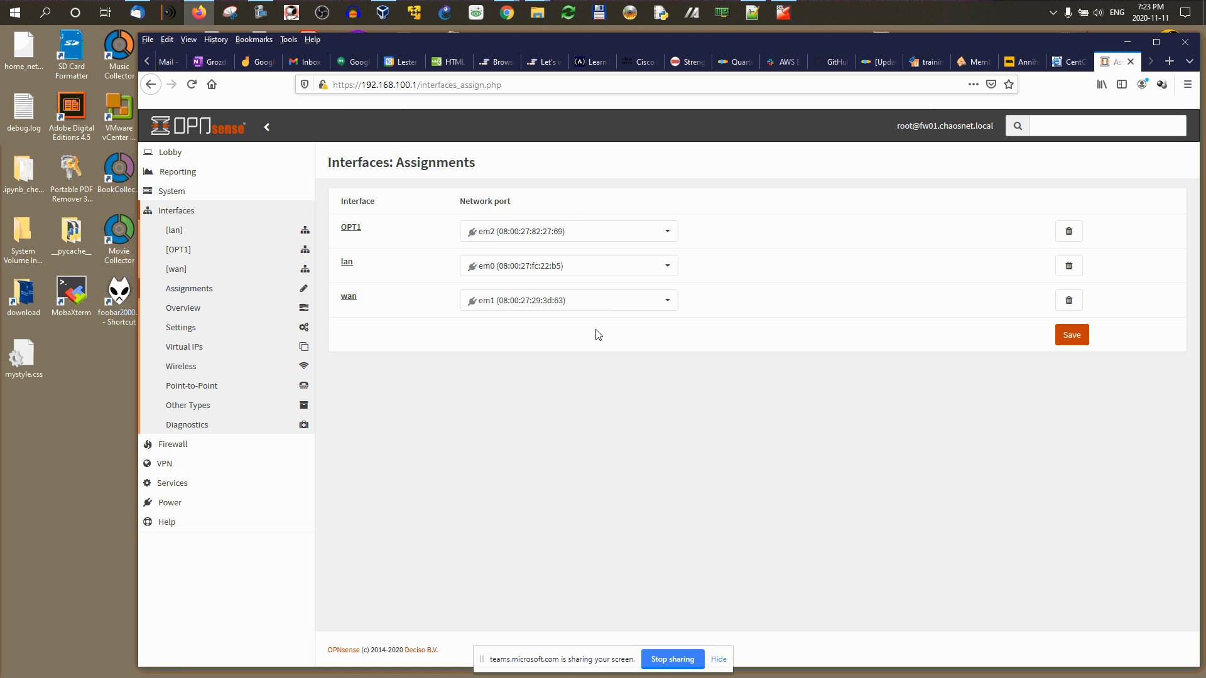
pyautogui.click(347, 228)
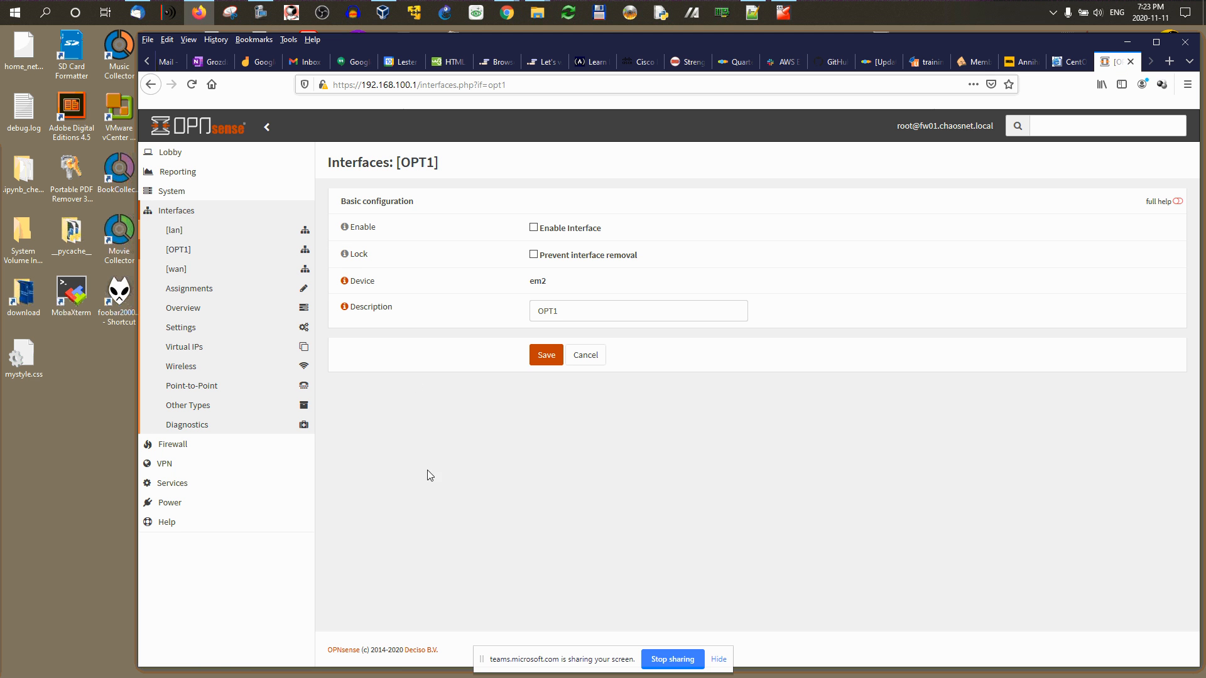
# Step: Enable OPT1, replace its description with 'dmz', and minimize the browser to the desktop
pyautogui.click(534, 228)
pyautogui.press('Tab')
pyautogui.press('Tab')
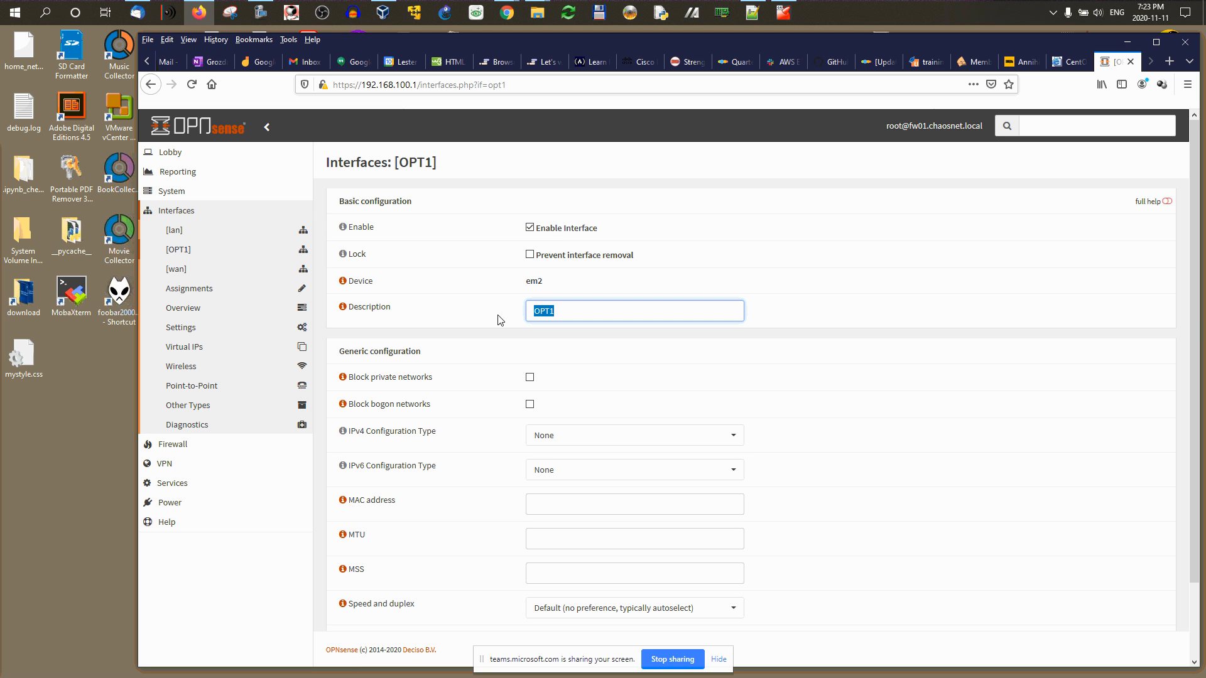
pyautogui.write('dmz')
pyautogui.click(208, 12)
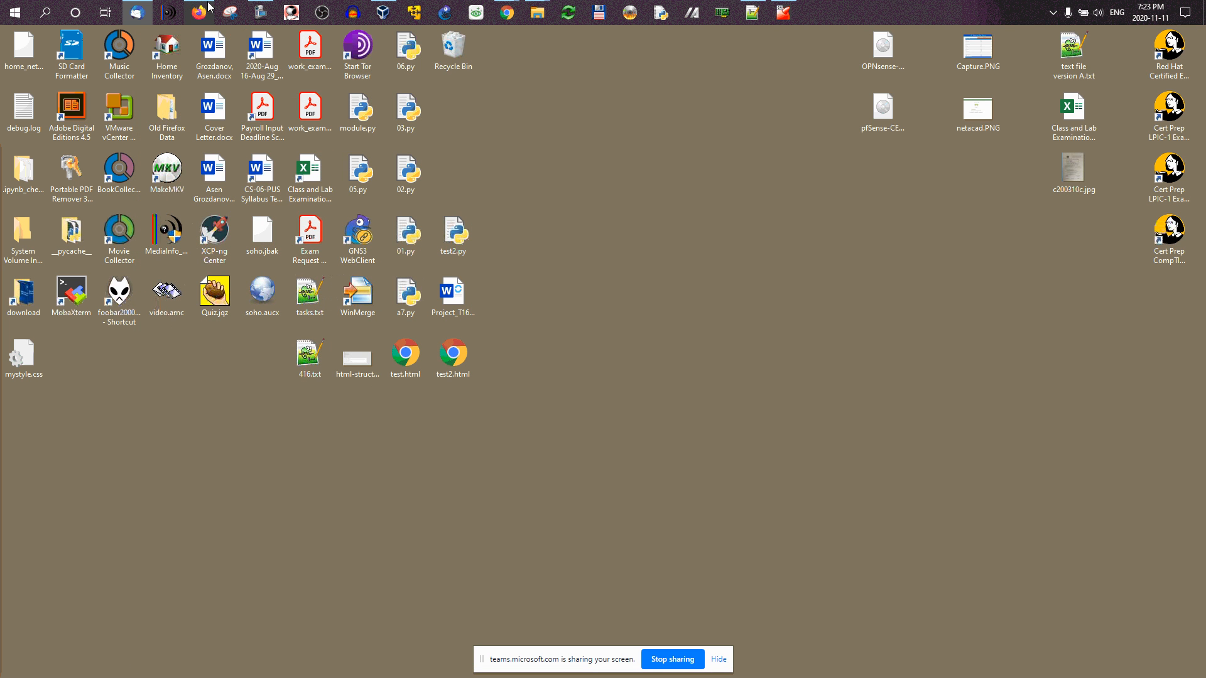
# Step: Check the Moodle network diagram tab, then bring Firefox back to the OPNsense OPT1 page
pyautogui.click(209, 8)
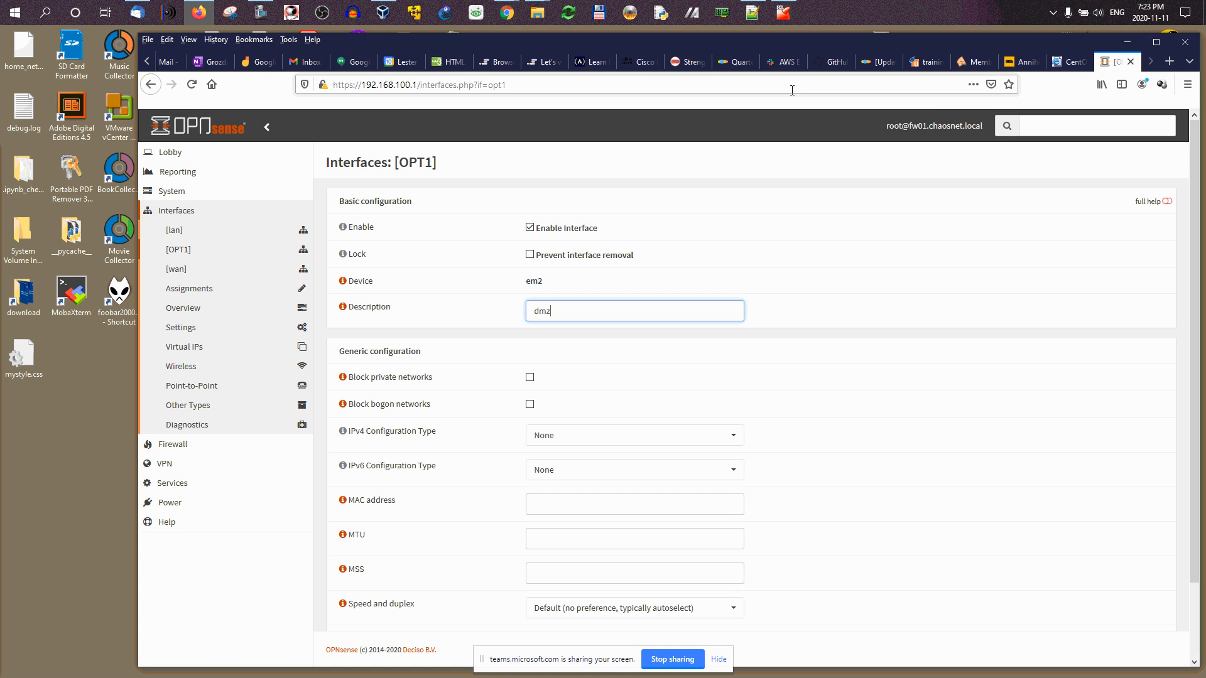
pyautogui.click(148, 60)
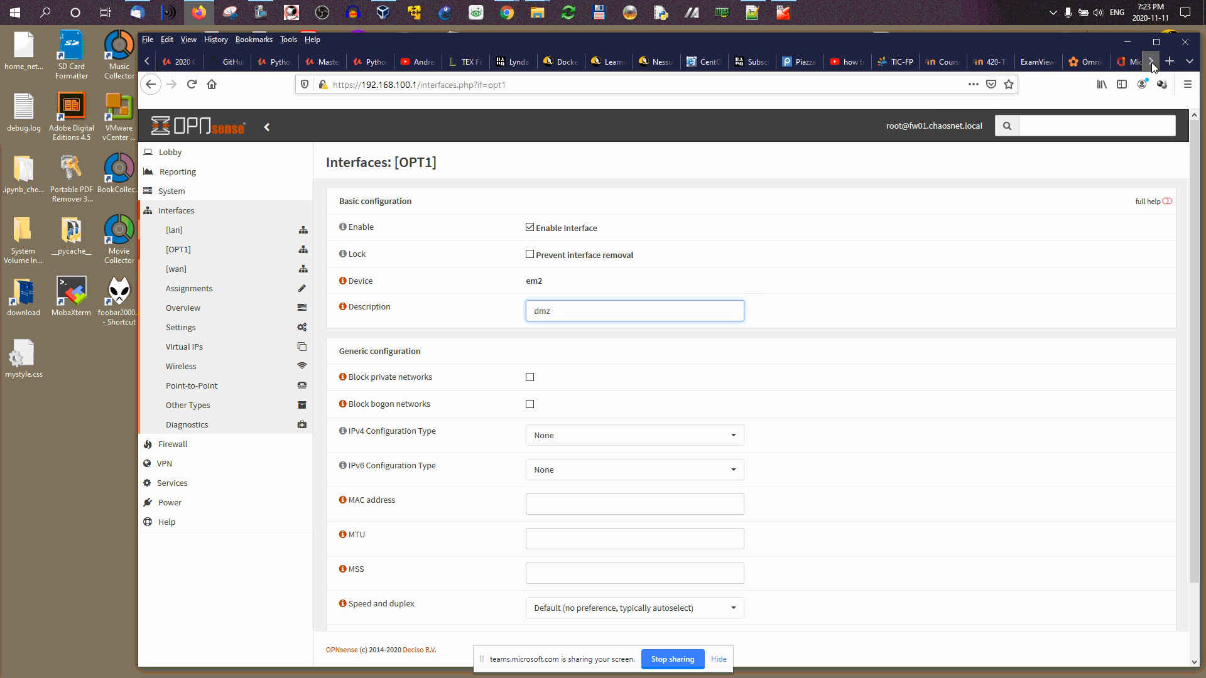
pyautogui.click(990, 61)
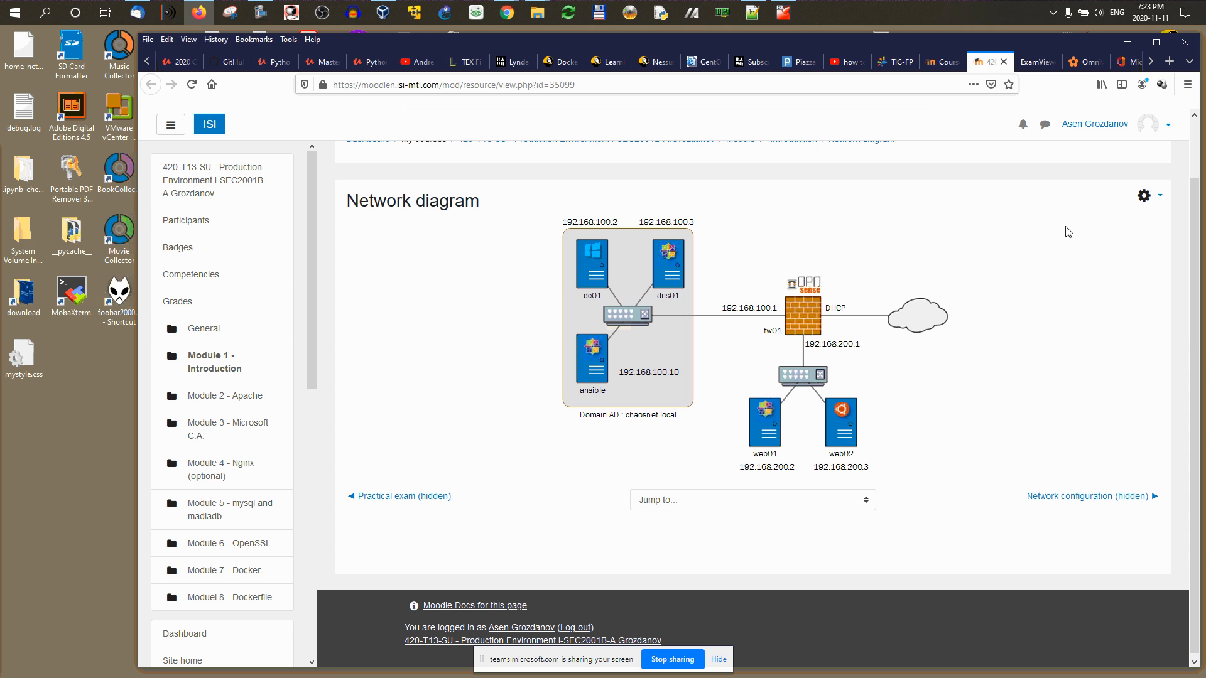
pyautogui.click(1128, 42)
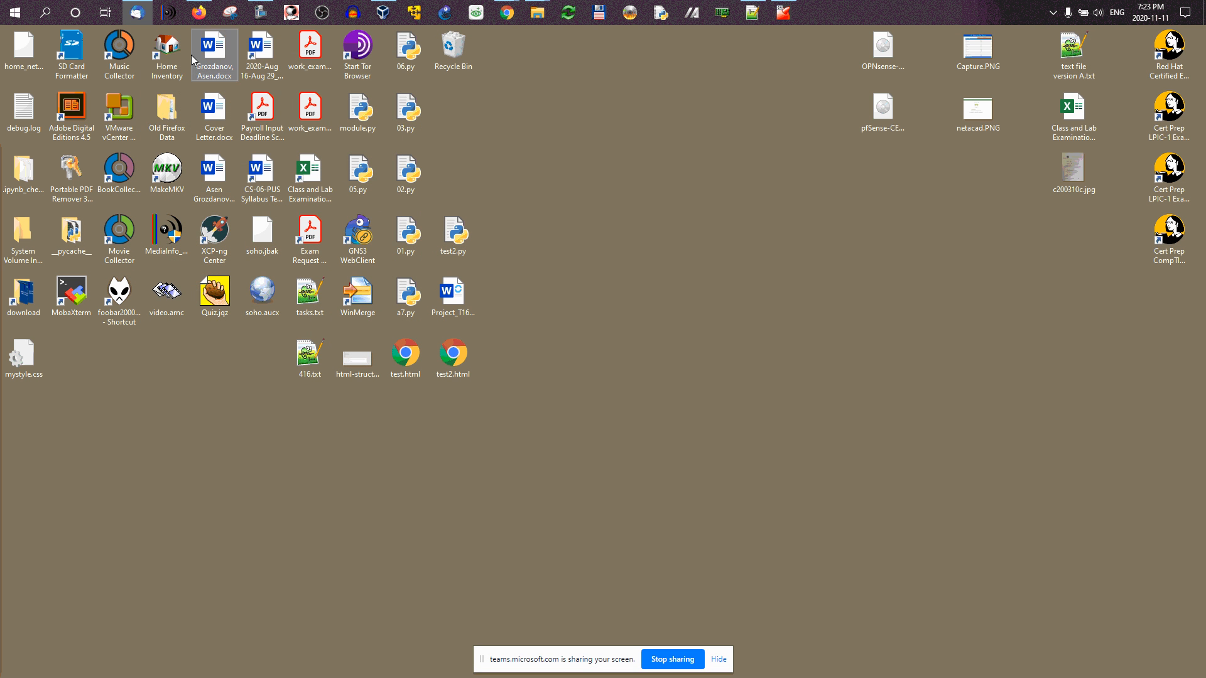
pyautogui.click(199, 13)
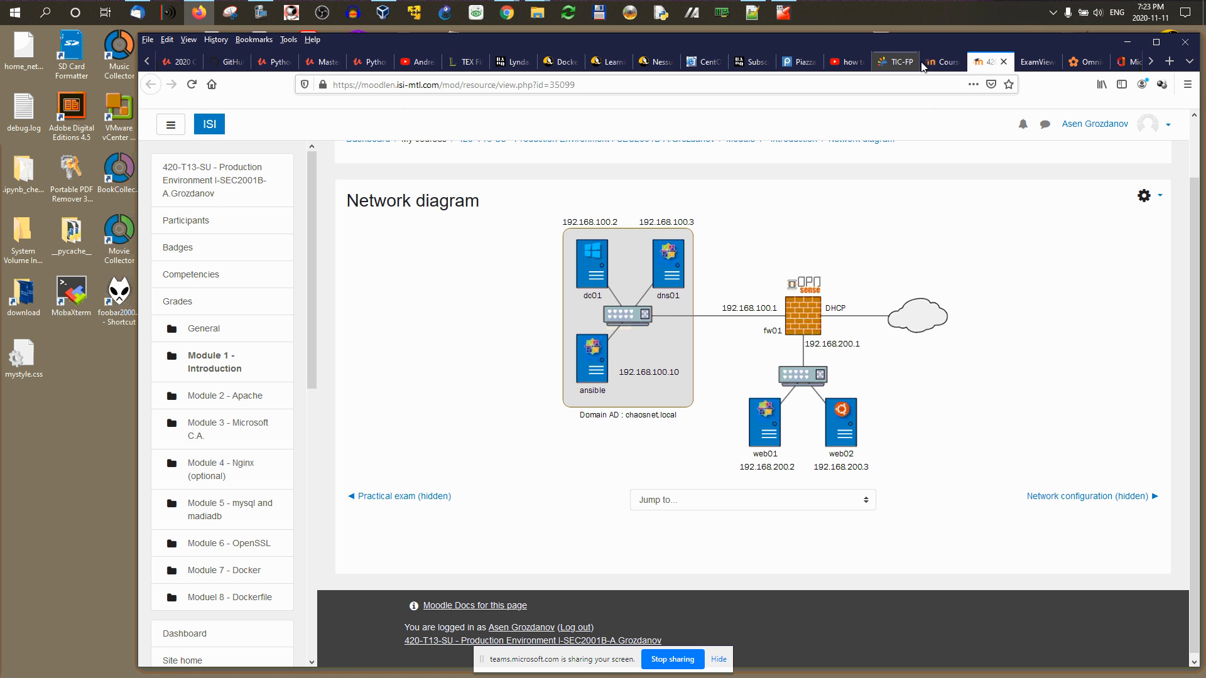
pyautogui.scroll(-5, 1115, 66)
# Step: Set the dmz interface's IPv4 configuration type to Static IPv4
pyautogui.click(1116, 63)
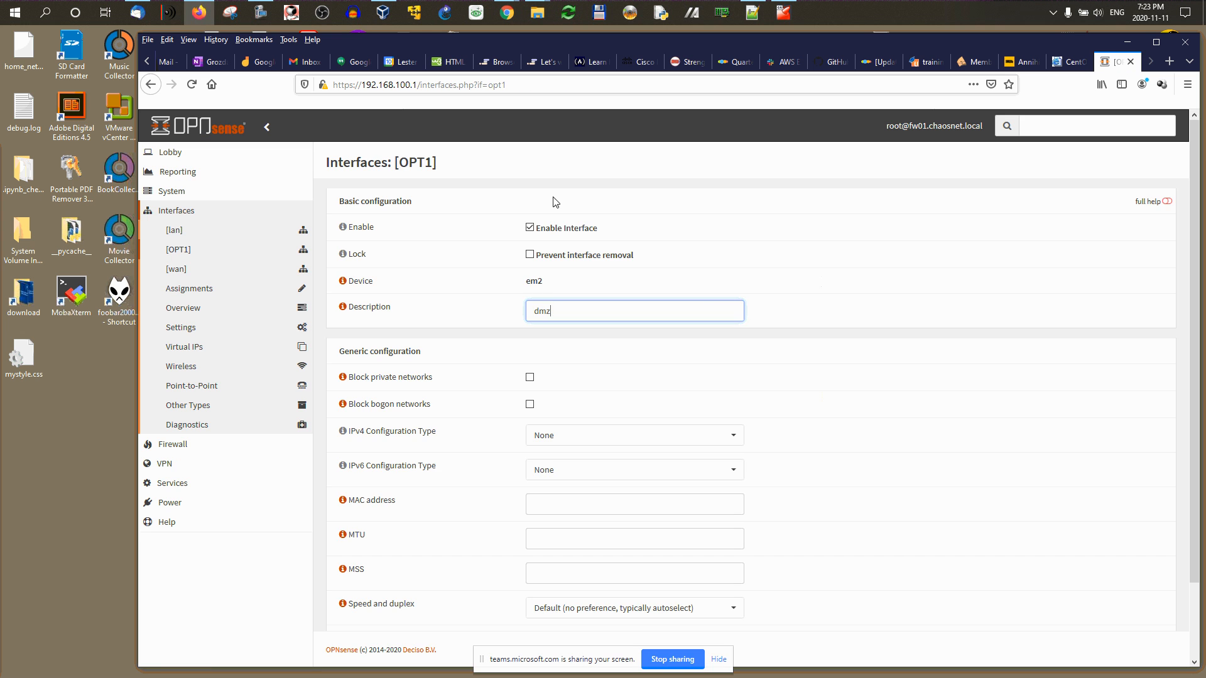
pyautogui.scroll(1, 550, 295)
pyautogui.scroll(-1, 534, 270)
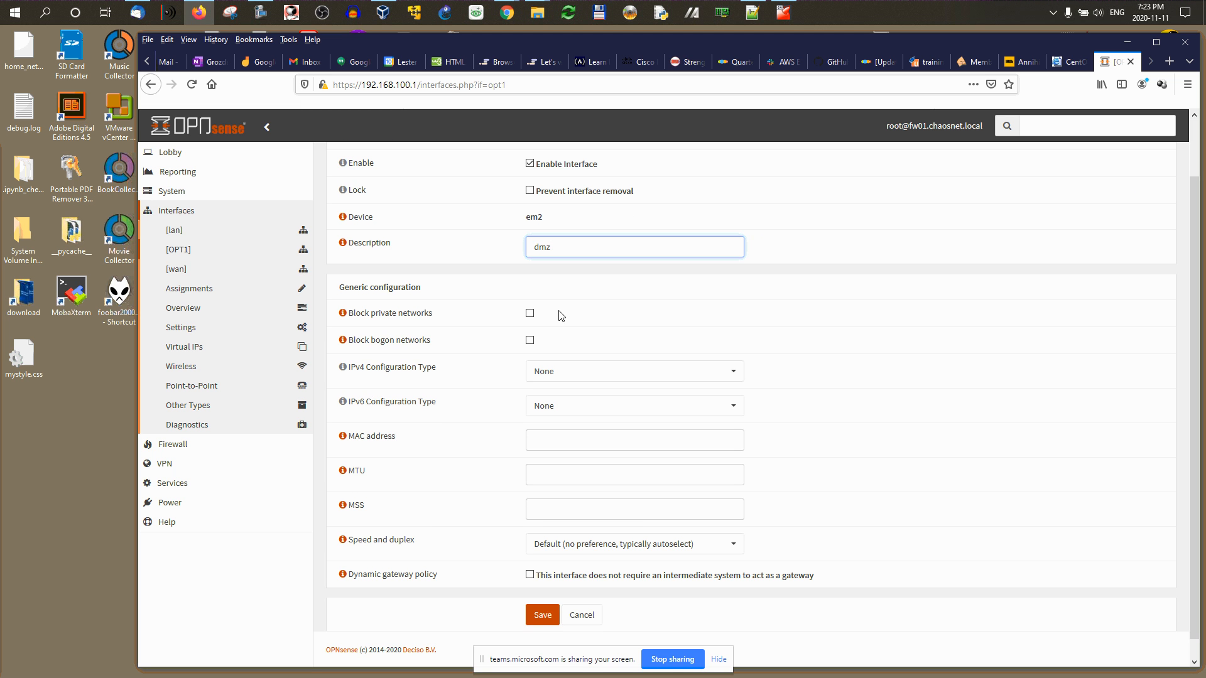
pyautogui.tripleClick(551, 338)
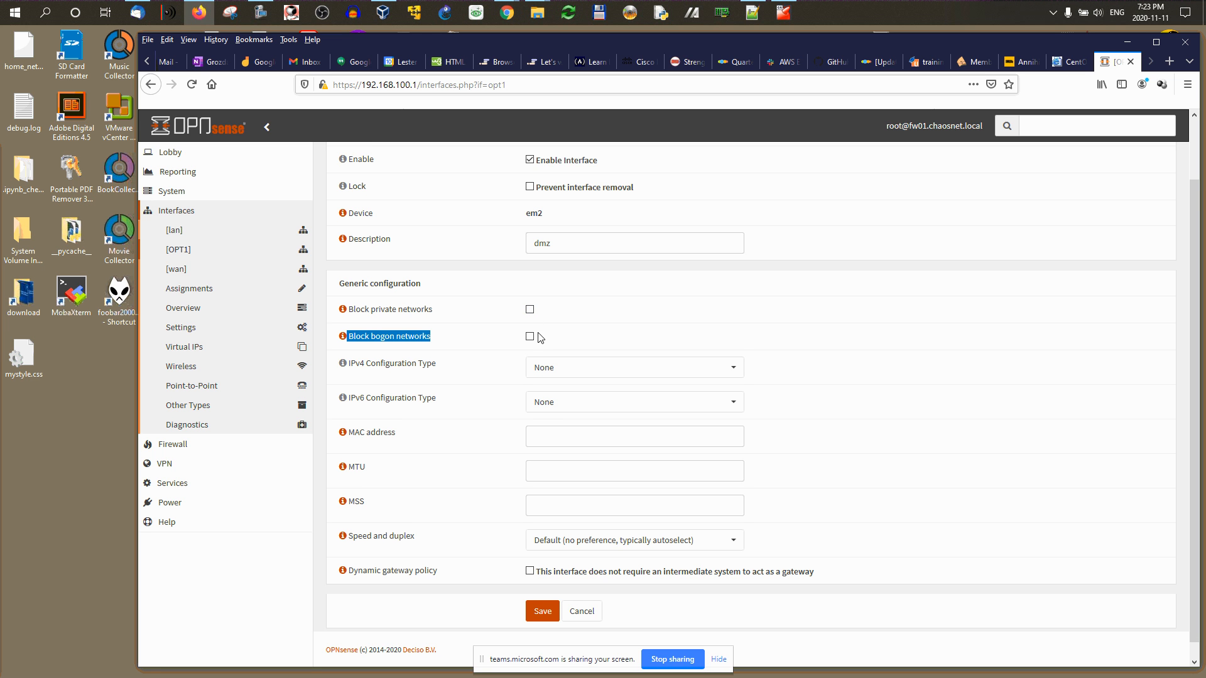
pyautogui.scroll(-1, 537, 336)
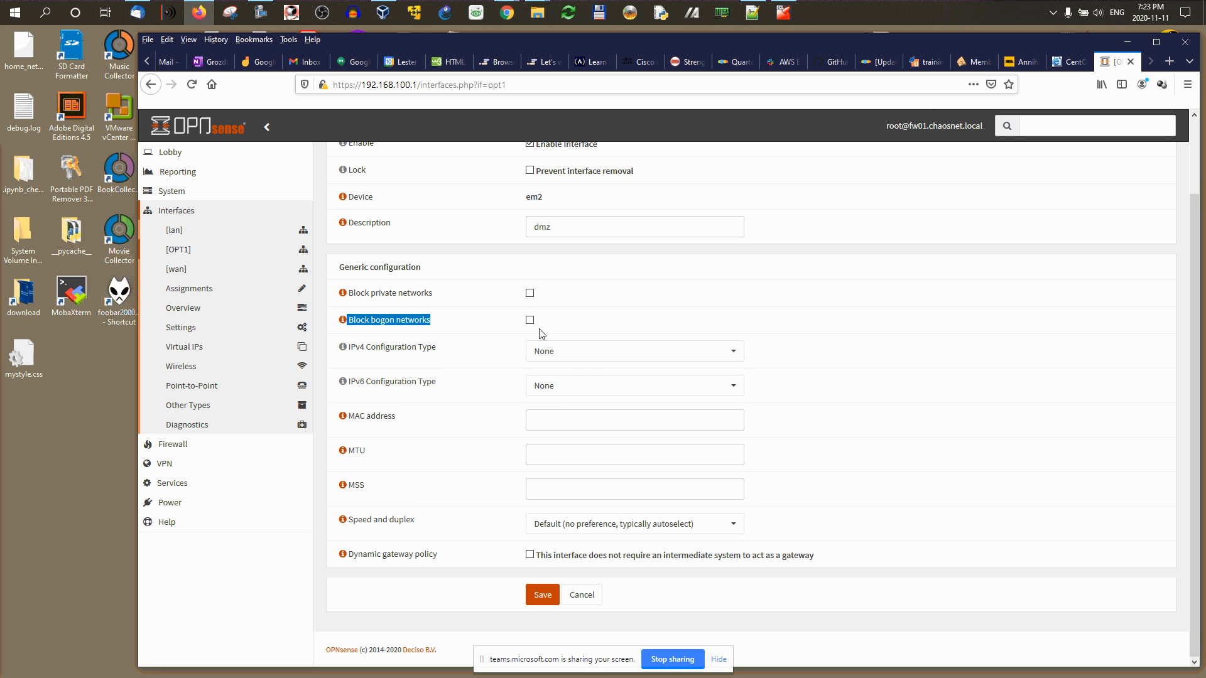
pyautogui.click(571, 358)
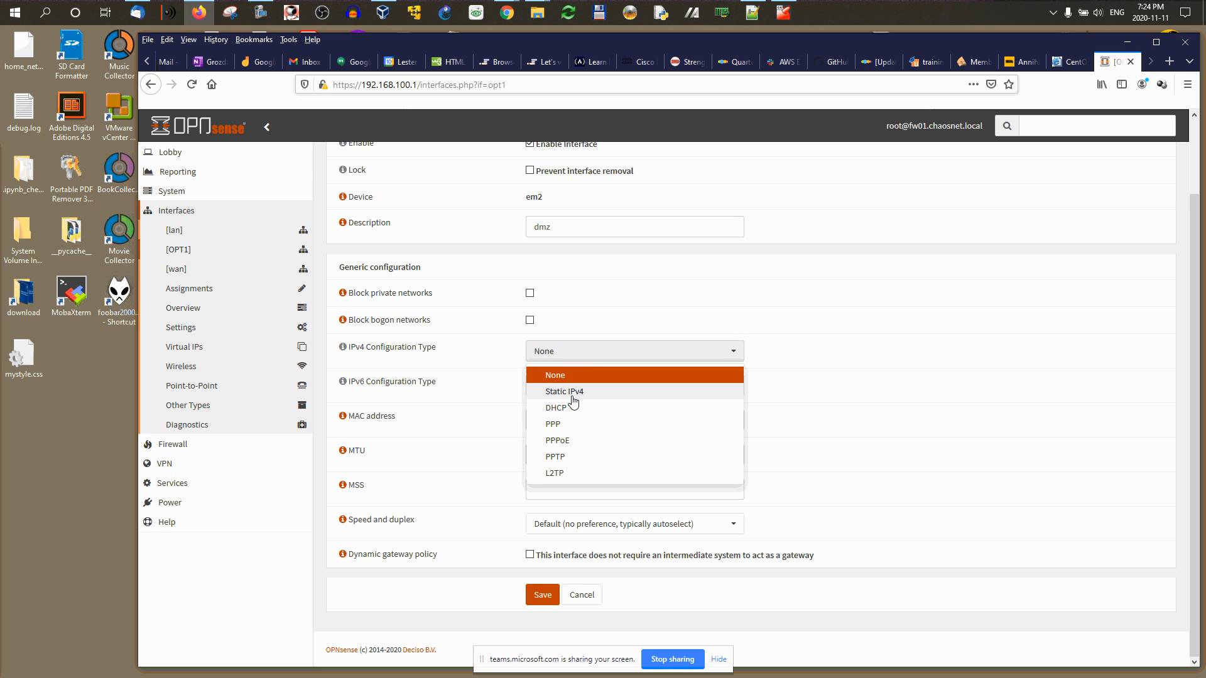
pyautogui.click(571, 393)
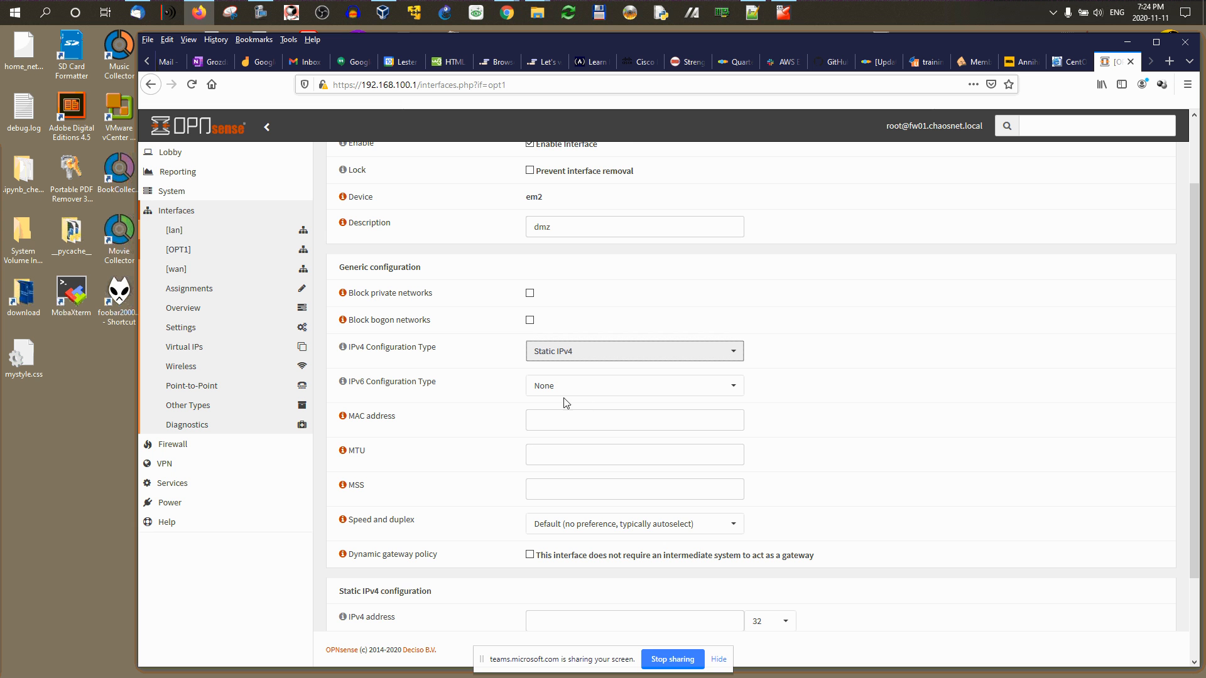
# Step: Enter 192.168.200.1 as the IPv4 address, checking the network diagram, then save
pyautogui.scroll(-2, 521, 373)
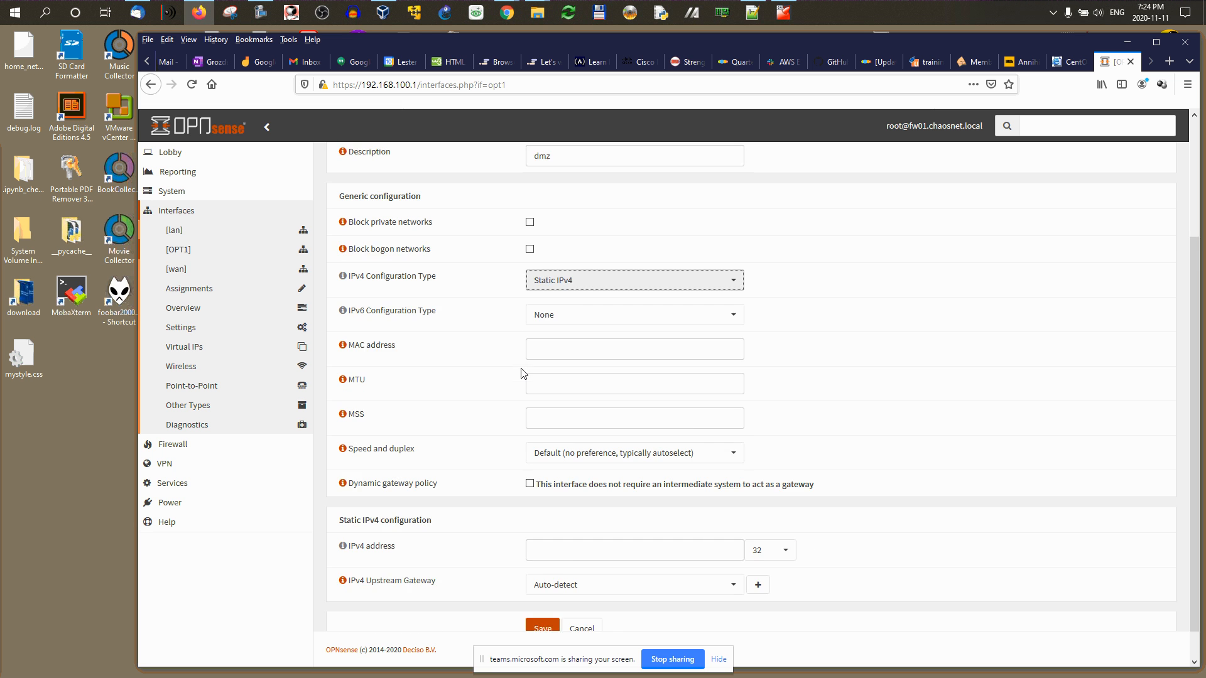
pyautogui.scroll(-1, 521, 373)
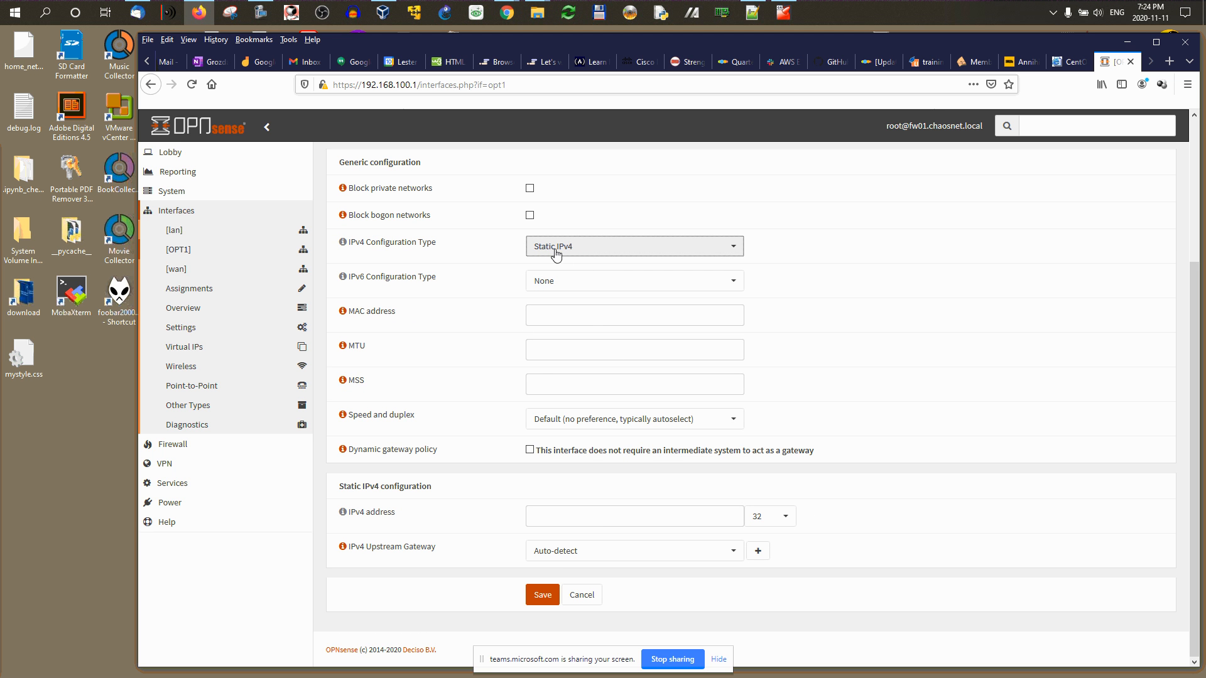
pyautogui.click(553, 514)
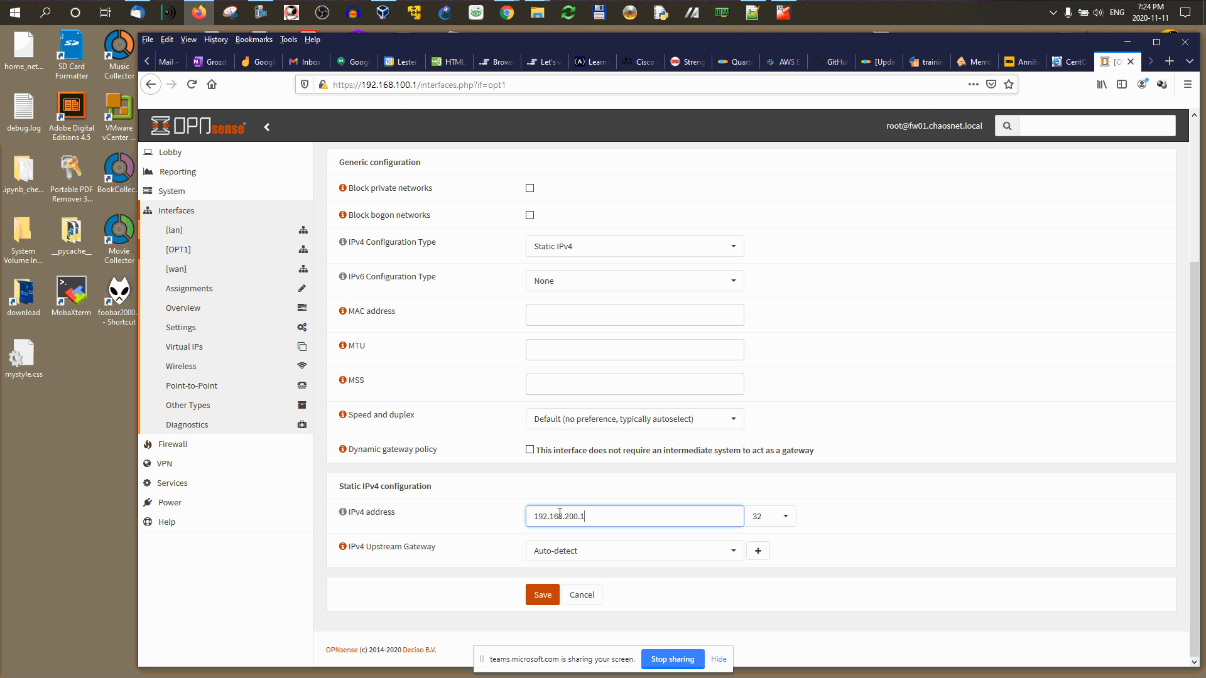
pyautogui.click(147, 61)
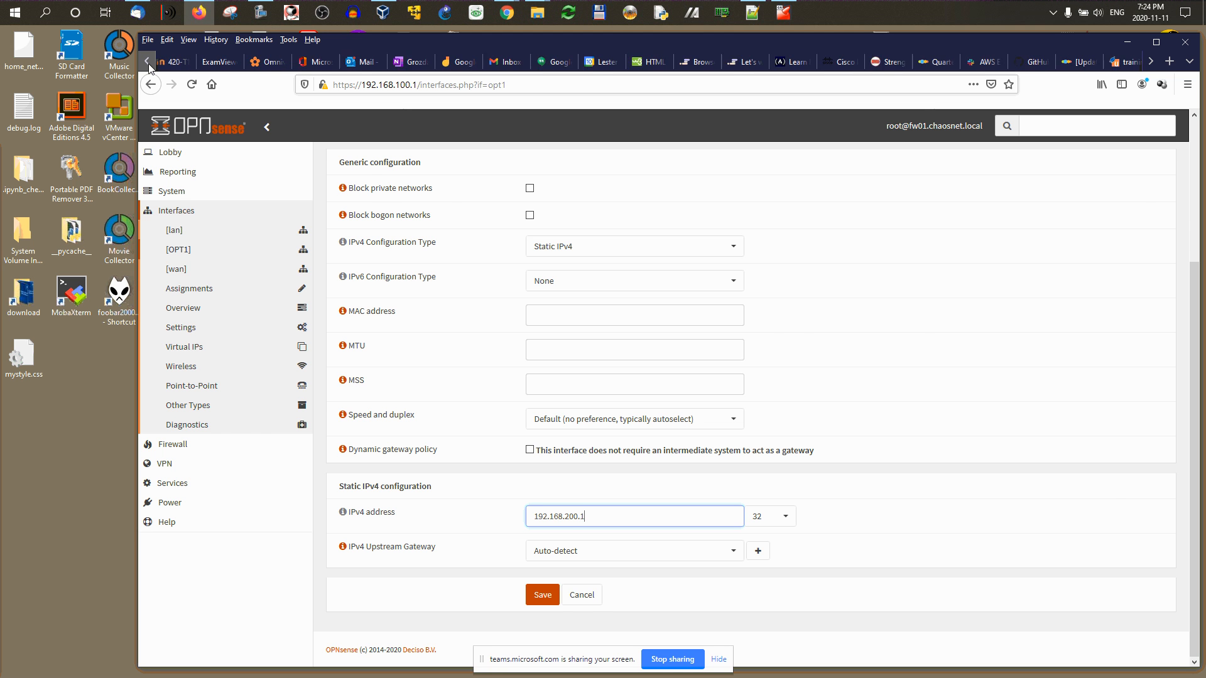
pyautogui.click(271, 62)
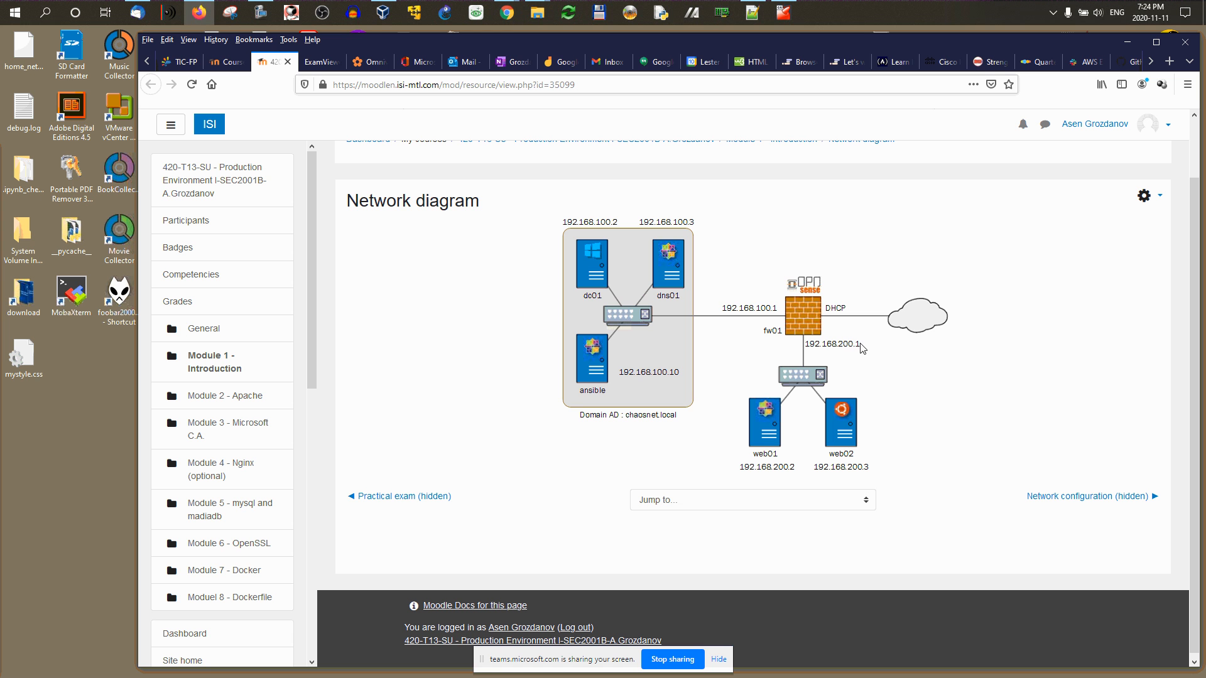
pyautogui.click(1151, 62)
pyautogui.click(1103, 65)
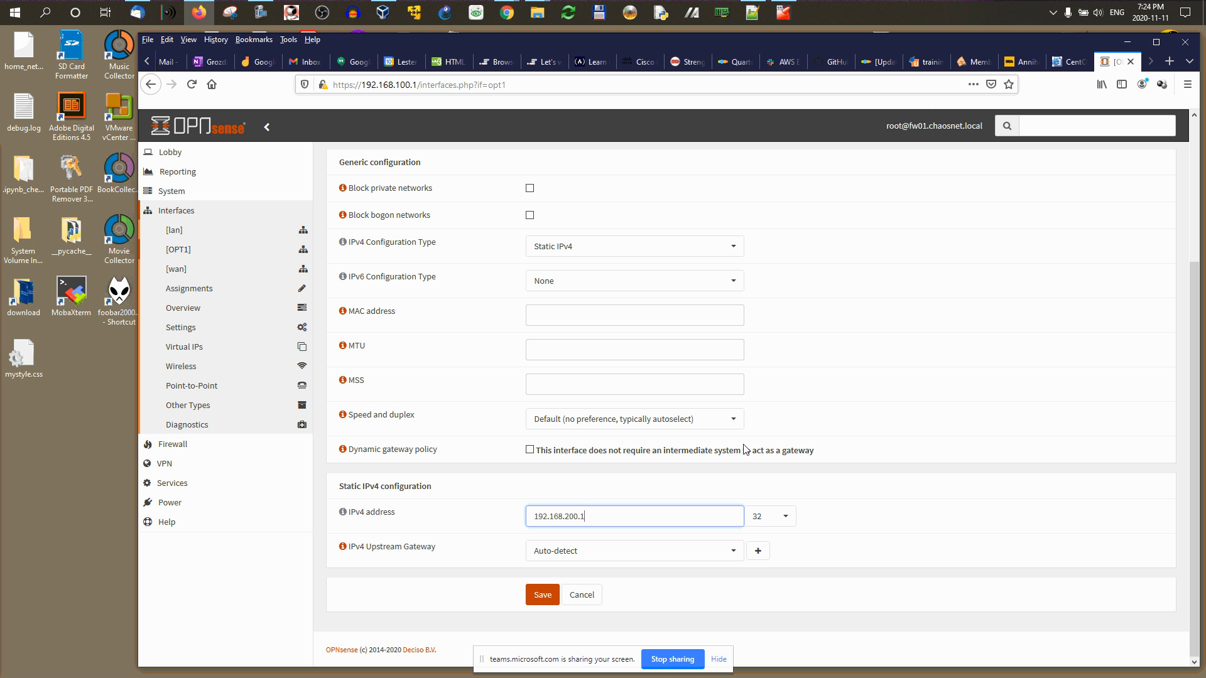
pyautogui.click(542, 594)
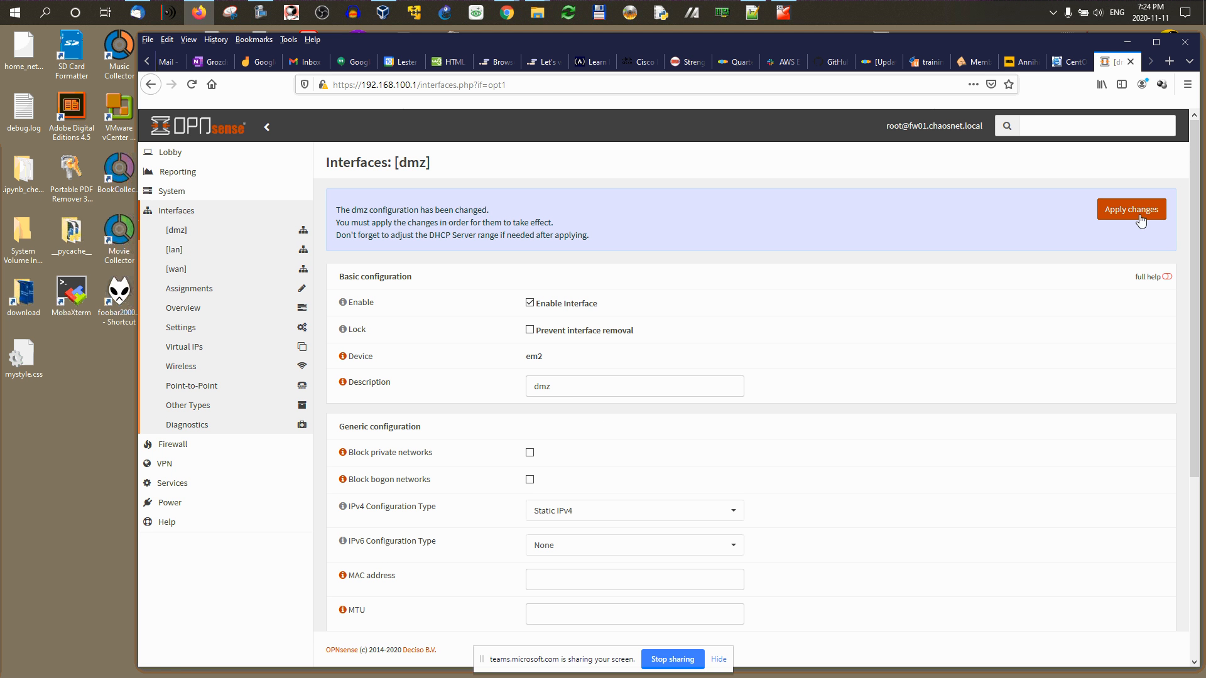
# Step: Apply the dmz interface changes and open Services > DHCPv4 > [lan]
pyautogui.click(1138, 214)
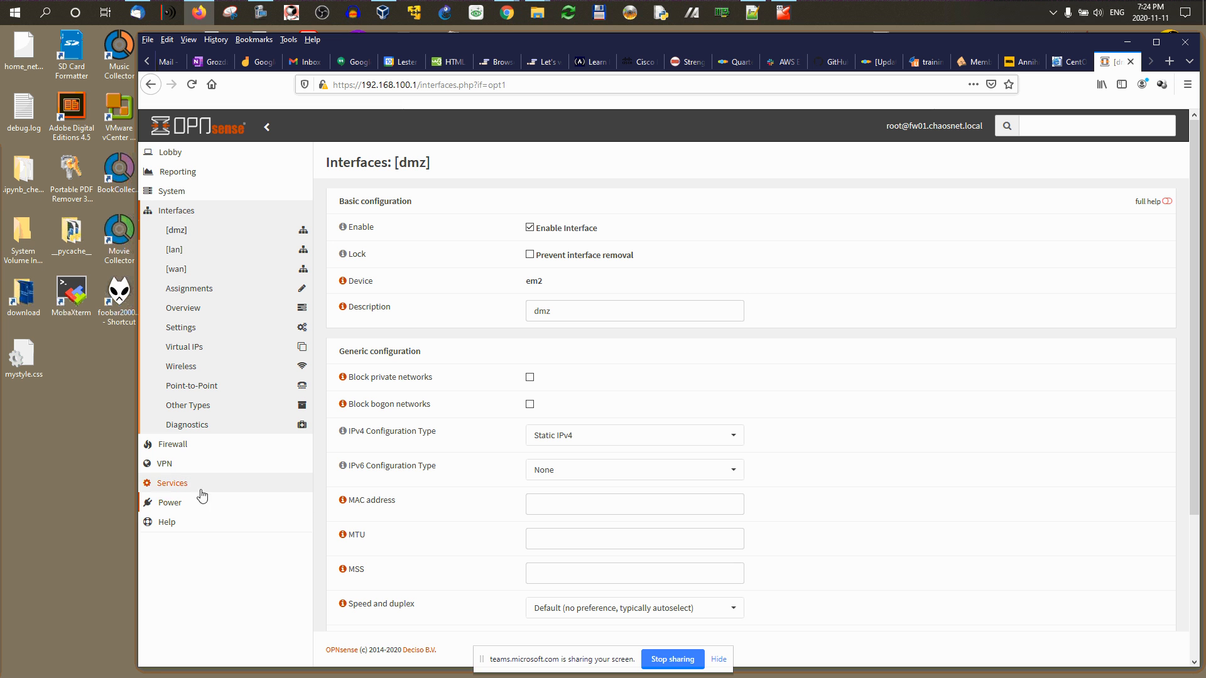
pyautogui.click(164, 483)
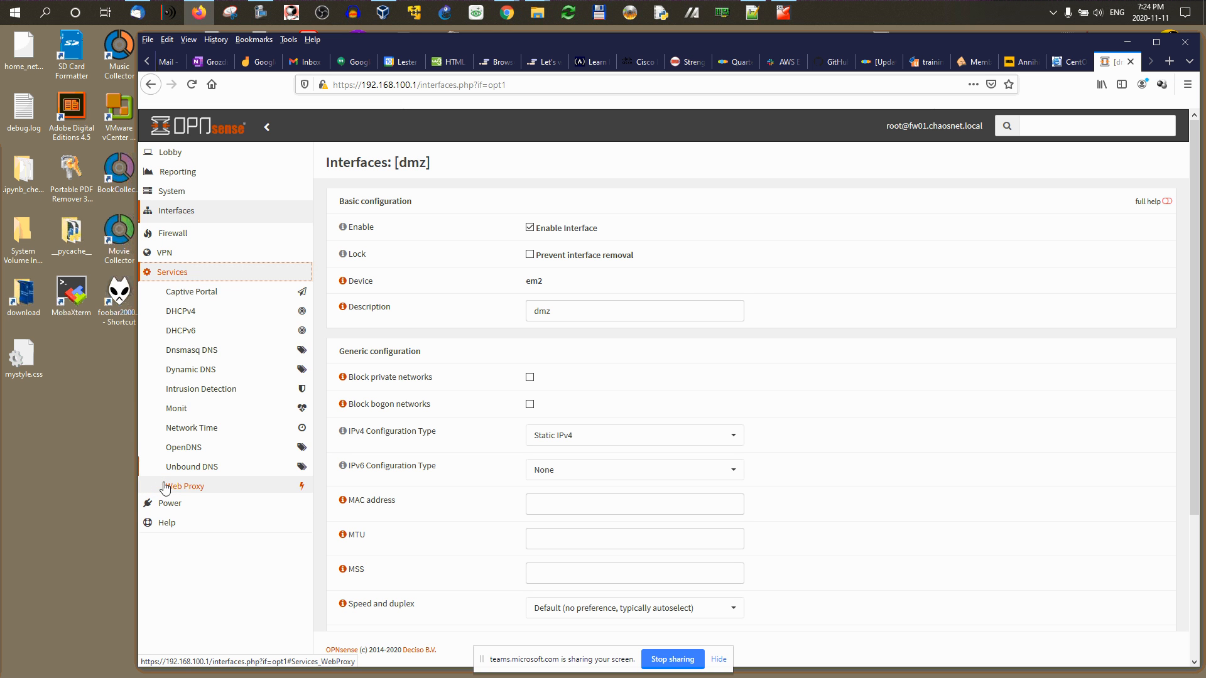
pyautogui.click(188, 309)
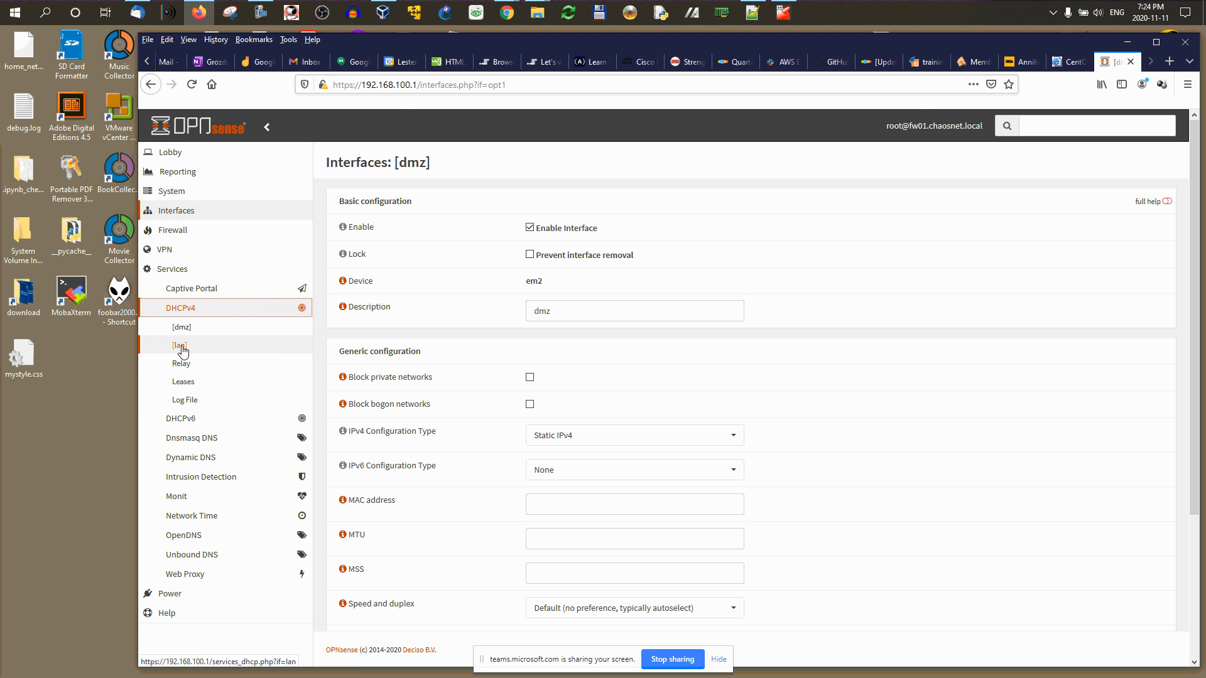
pyautogui.click(180, 346)
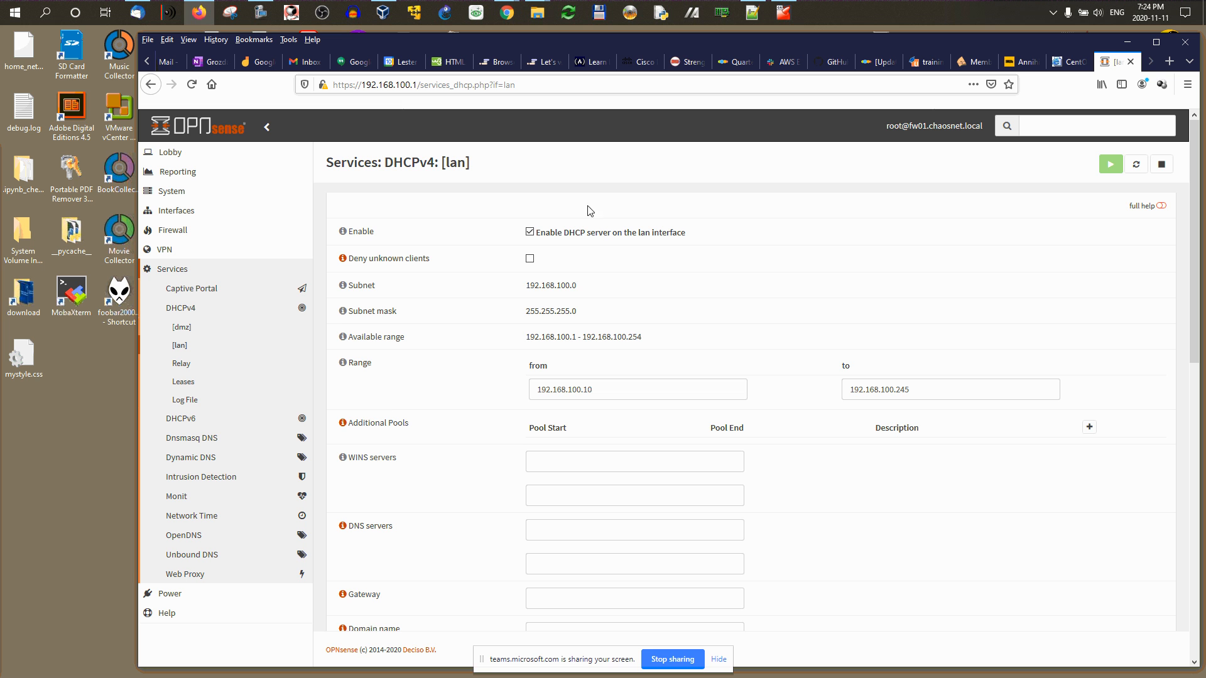
# Step: Change the lan DHCP range to 192.168.100.200–192.168.100.250
pyautogui.scroll(-1, 608, 341)
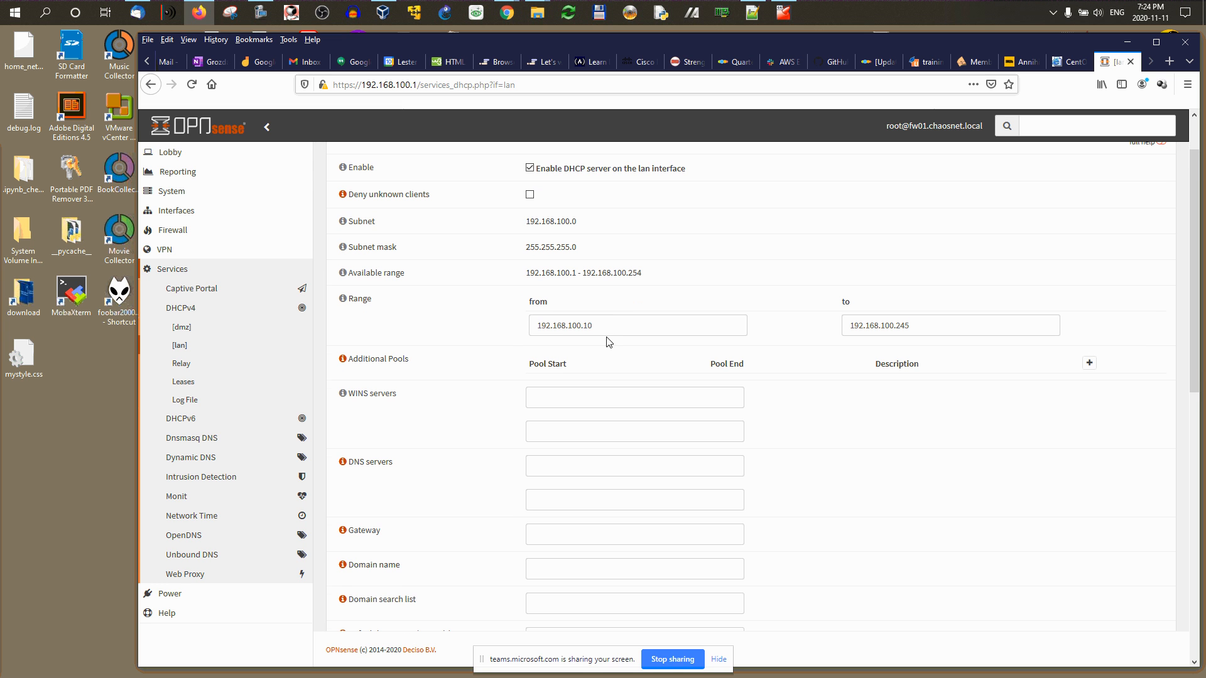
pyautogui.click(596, 326)
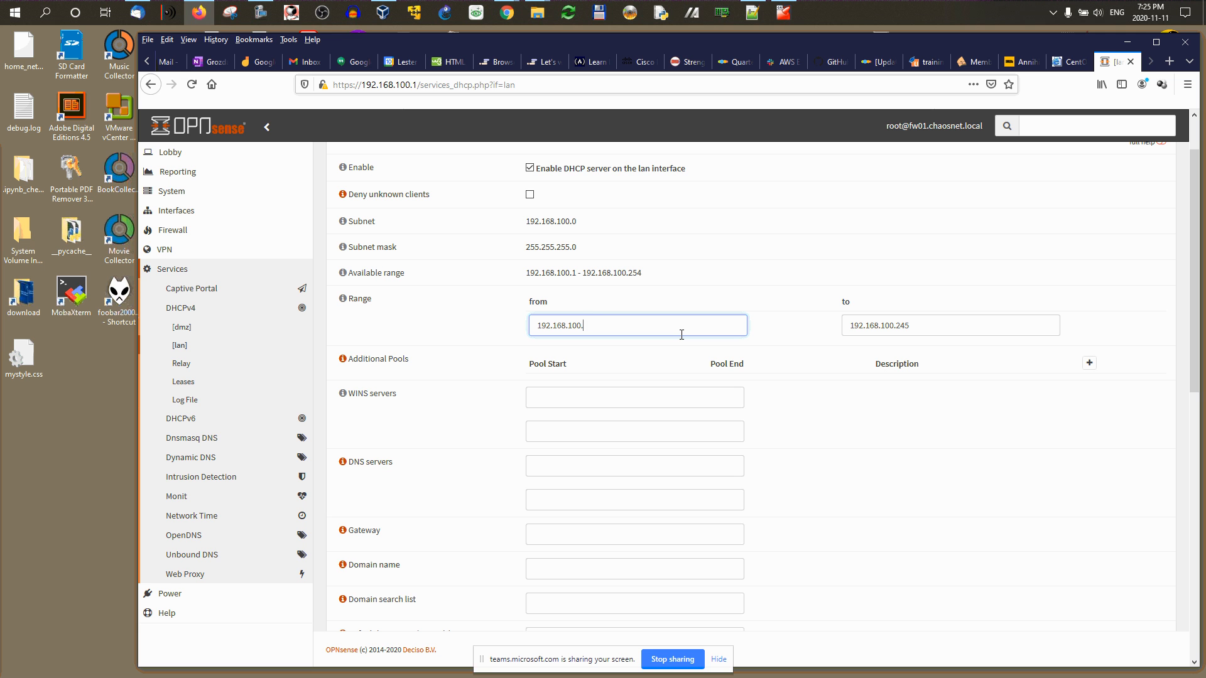
pyautogui.write('20')
pyautogui.click(951, 326)
pyautogui.press('BackSpace')
pyautogui.press('BackSpace')
pyautogui.write('50')
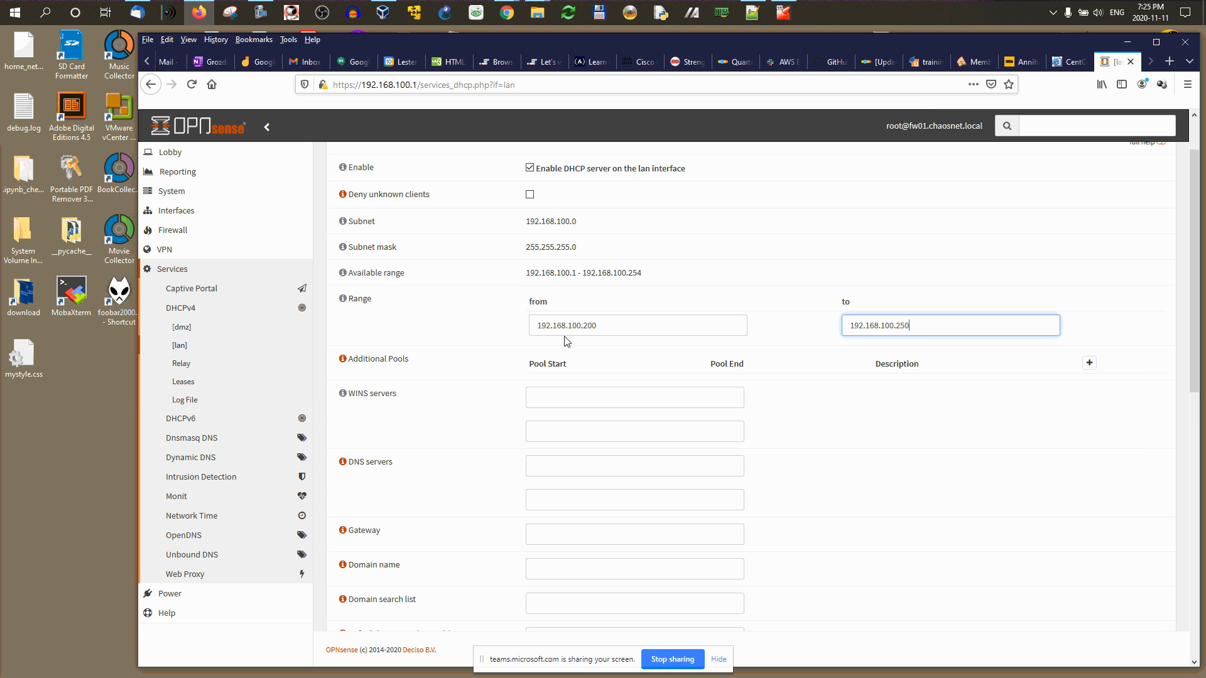
pyautogui.scroll(-2, 571, 397)
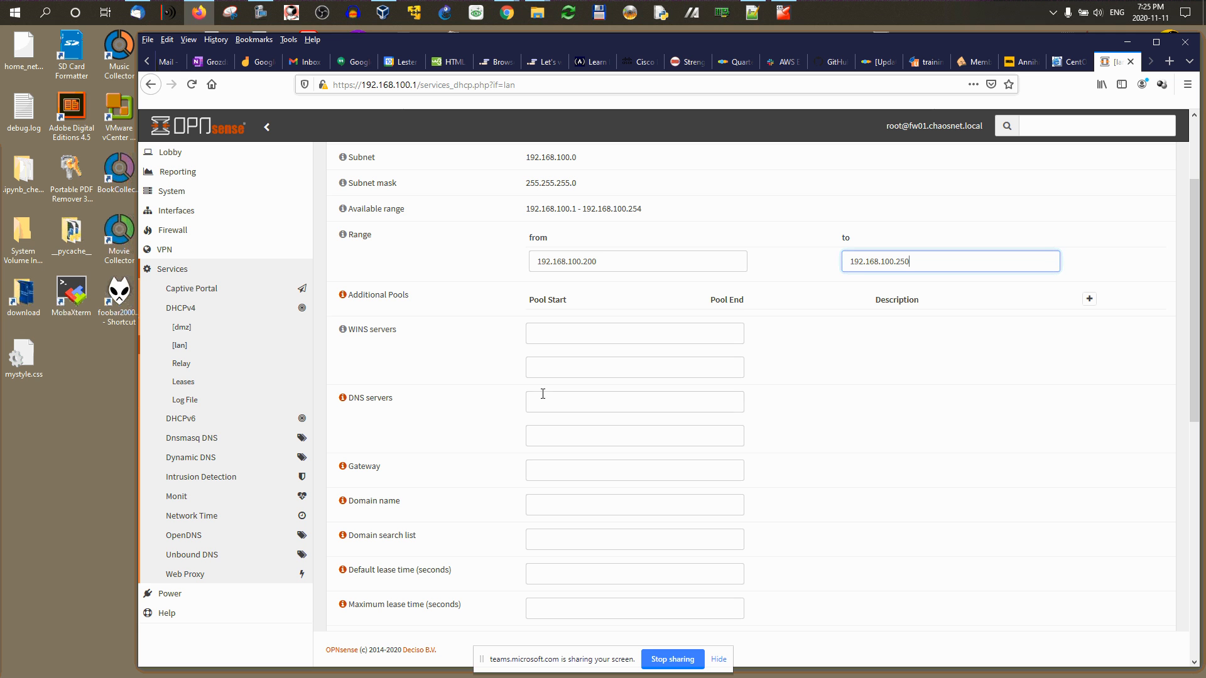
# Step: Set the DNS server and gateway both to 192.168.100.1
pyautogui.click(686, 394)
pyautogui.write('192.168.100.1')
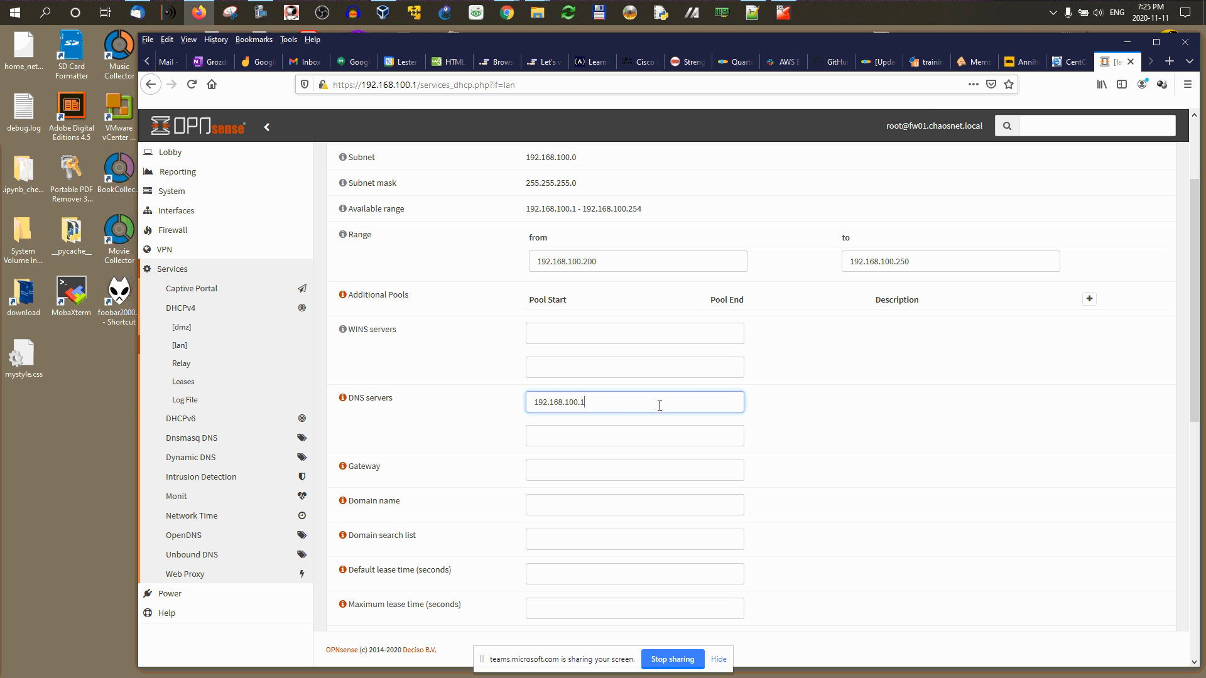
pyautogui.moveTo(659, 405); pyautogui.dragTo(496, 409)
pyautogui.hotkey('ctrl', 'c')
pyautogui.click(541, 470)
pyautogui.hotkey('ctrl', 'v')
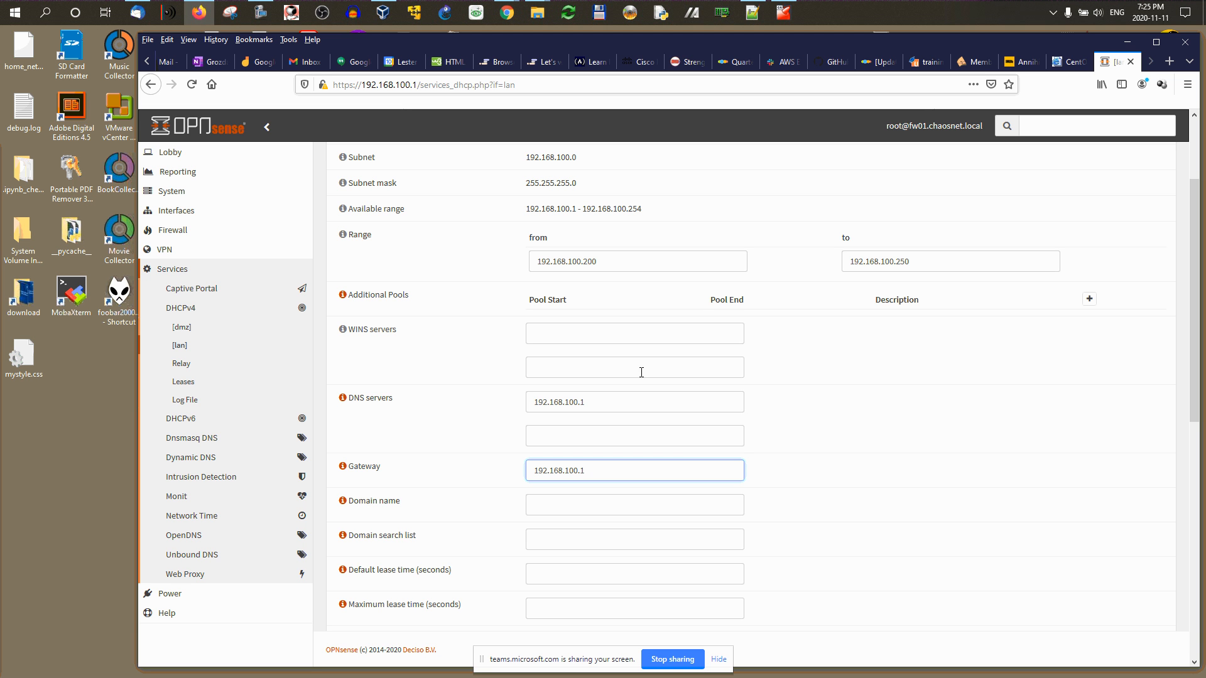
# Step: Use chaosnet.local as domain name and domain search list, and save the lan DHCP settings
pyautogui.click(544, 504)
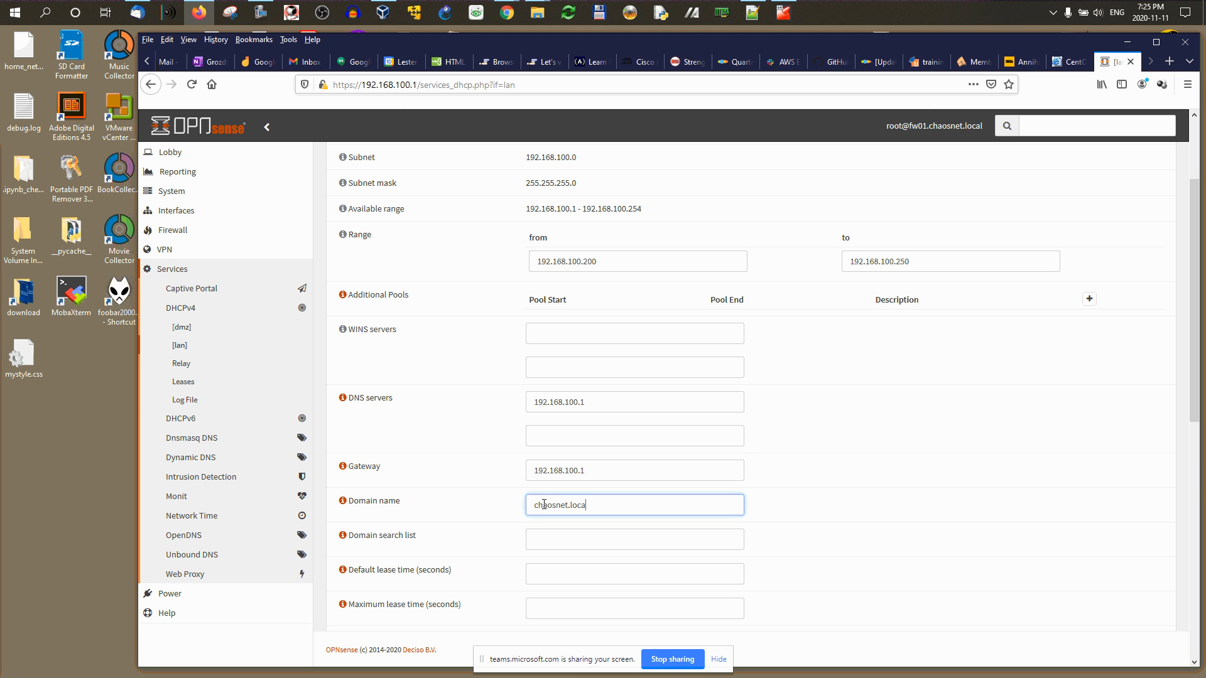
pyautogui.tripleClick(544, 504)
pyautogui.hotkey('ctrl', 'c')
pyautogui.click(574, 533)
pyautogui.hotkey('ctrl', 'v')
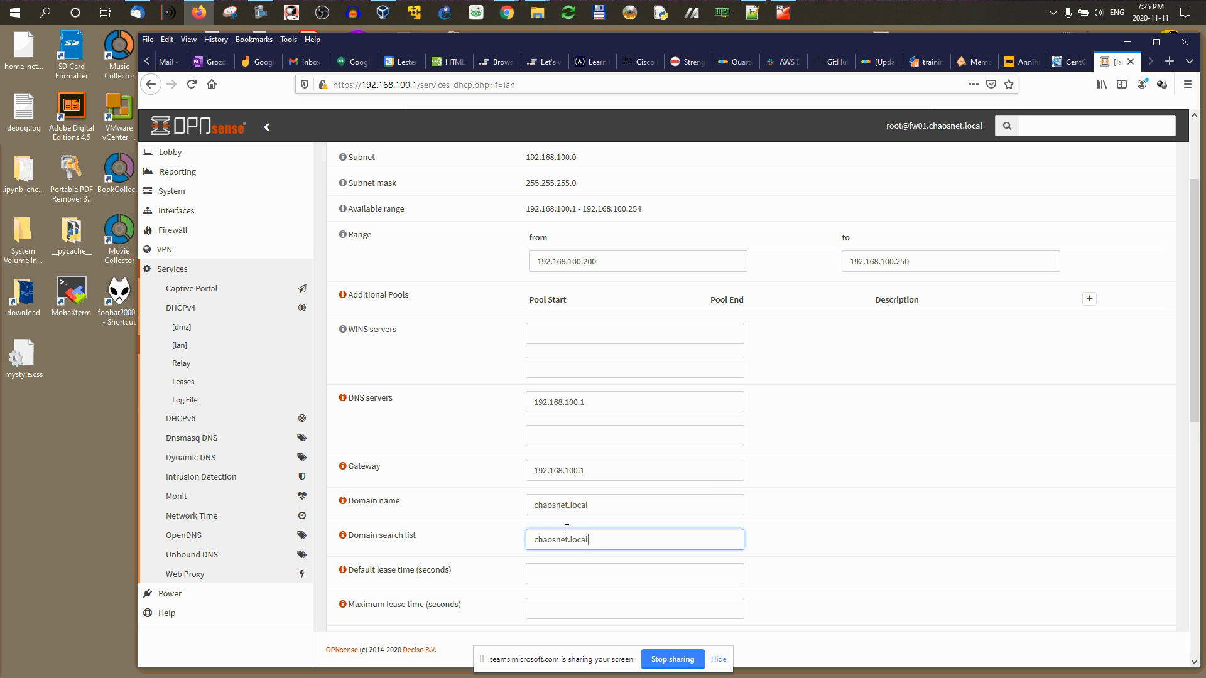
pyautogui.scroll(-3, 584, 530)
pyautogui.scroll(-5, 596, 528)
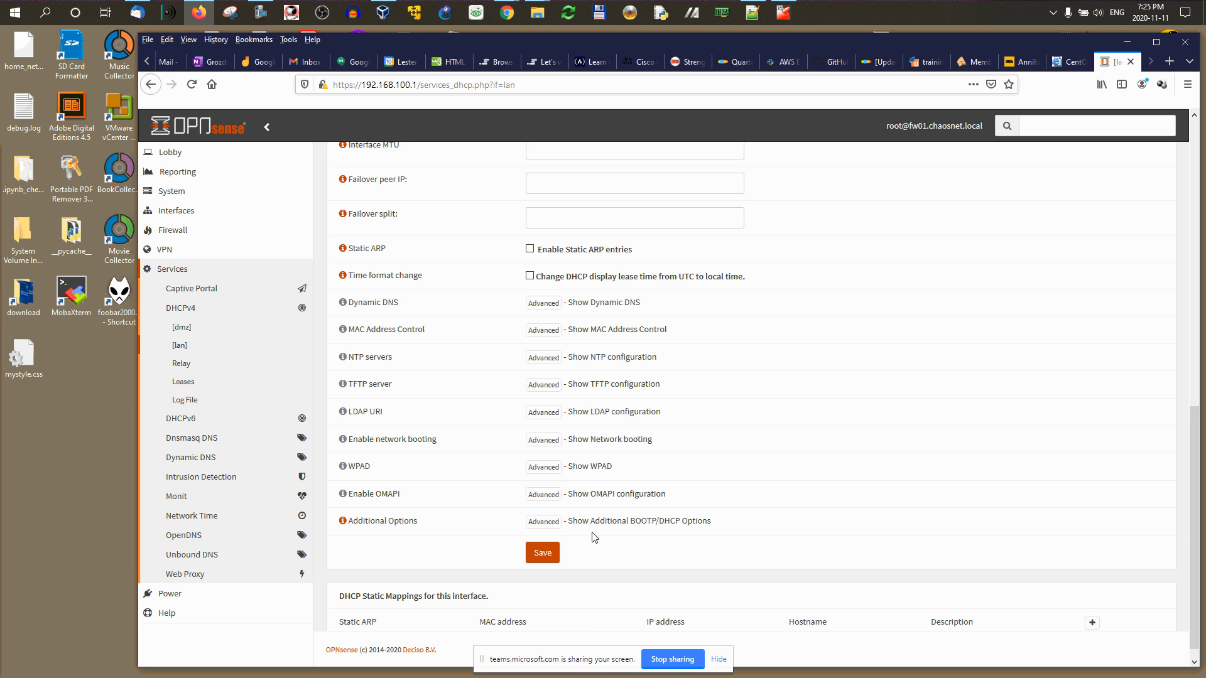
pyautogui.click(540, 547)
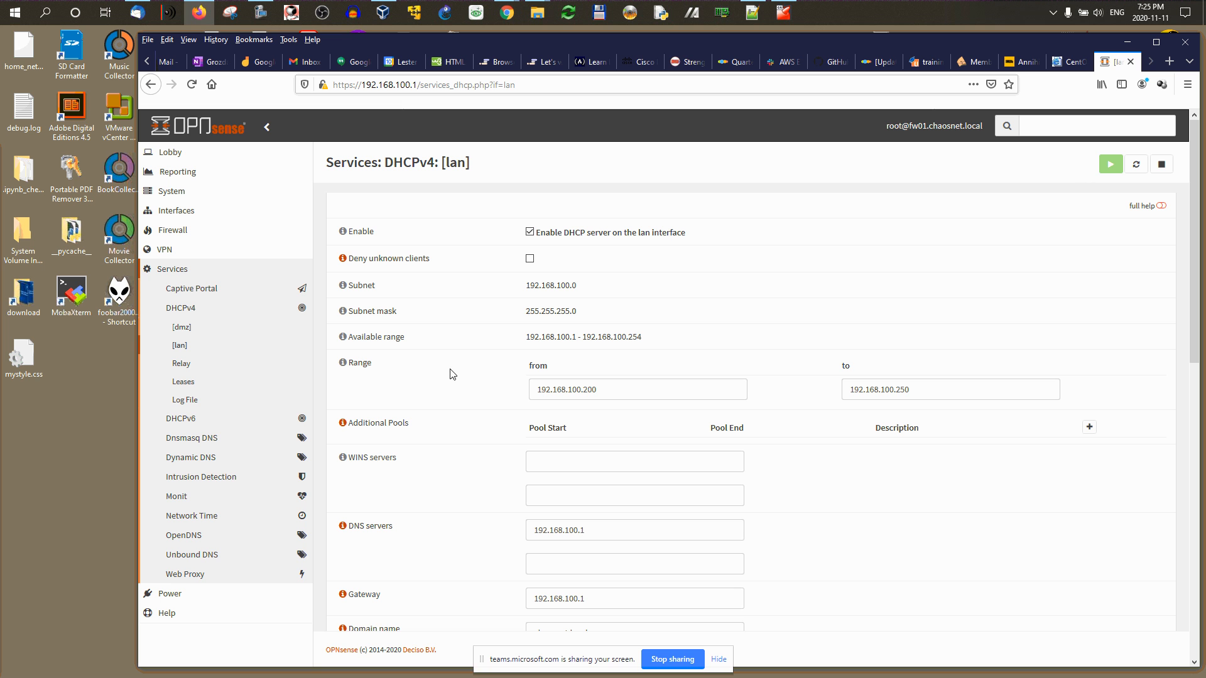
pyautogui.click(182, 327)
# Step: Enable the dmz DHCP server with range 192.168.200.200–192.168.200.250
pyautogui.click(530, 231)
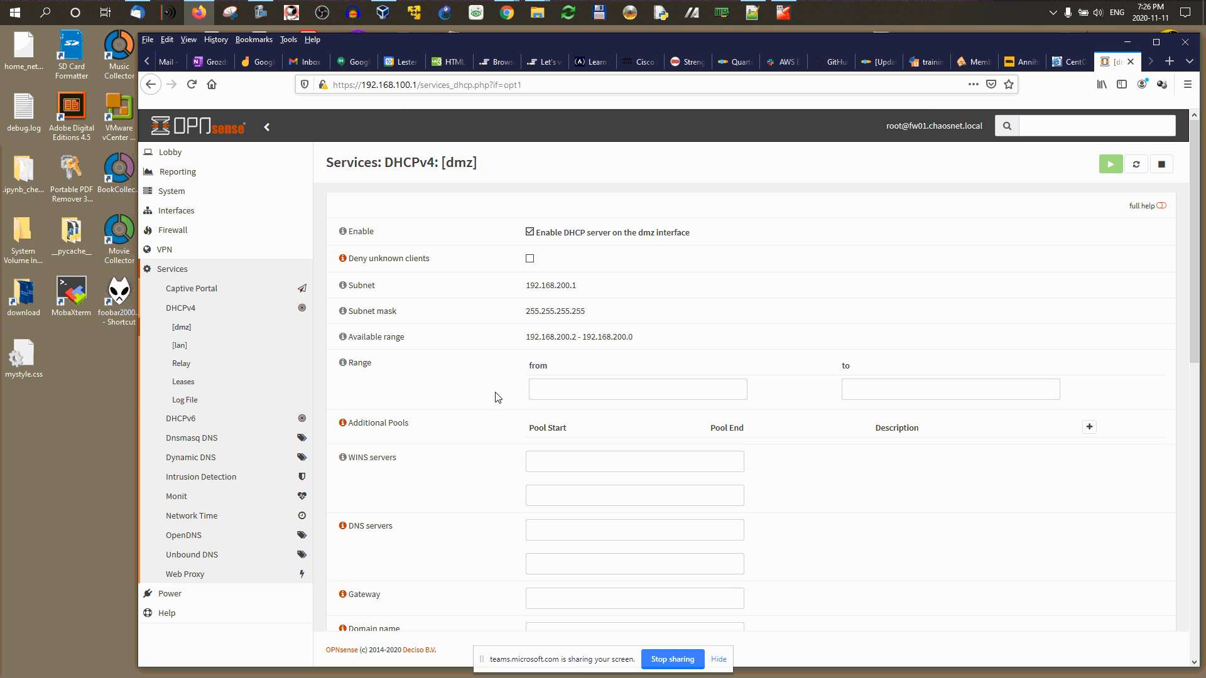
pyautogui.click(559, 390)
pyautogui.write('192.168')
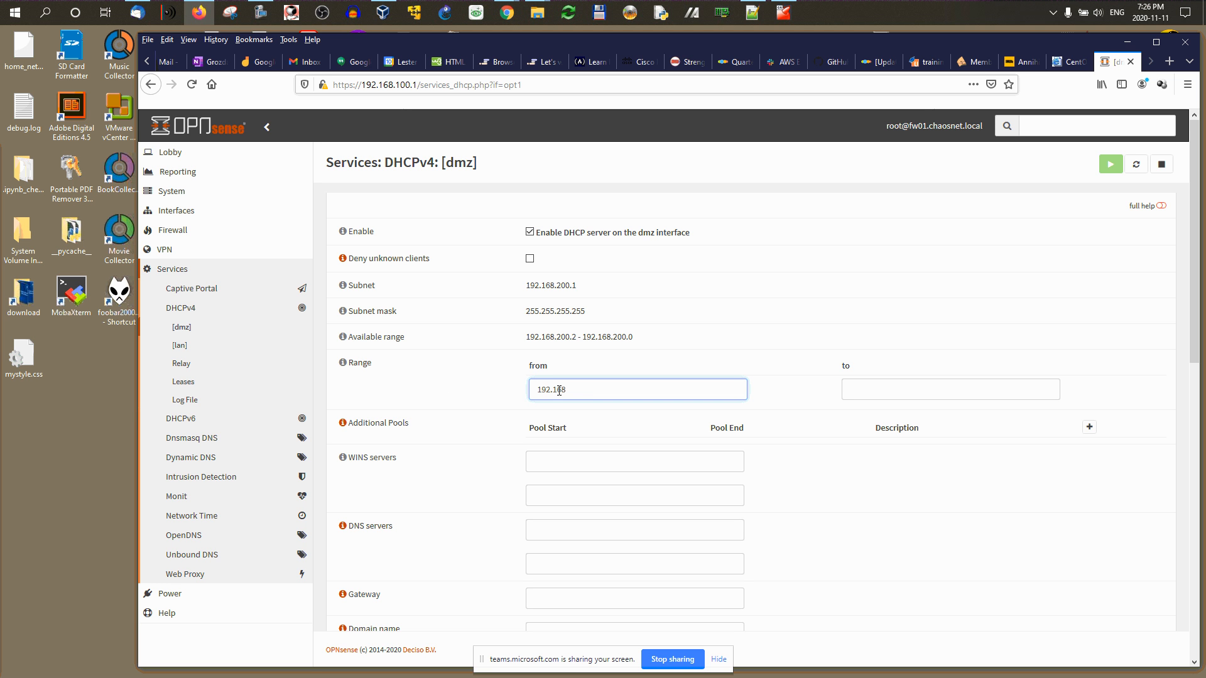
pyautogui.write('.200.200')
pyautogui.hotkey('ctrl', 'a')
pyautogui.hotkey('ctrl', 'c')
pyautogui.click(867, 388)
pyautogui.hotkey('ctrl', 'v')
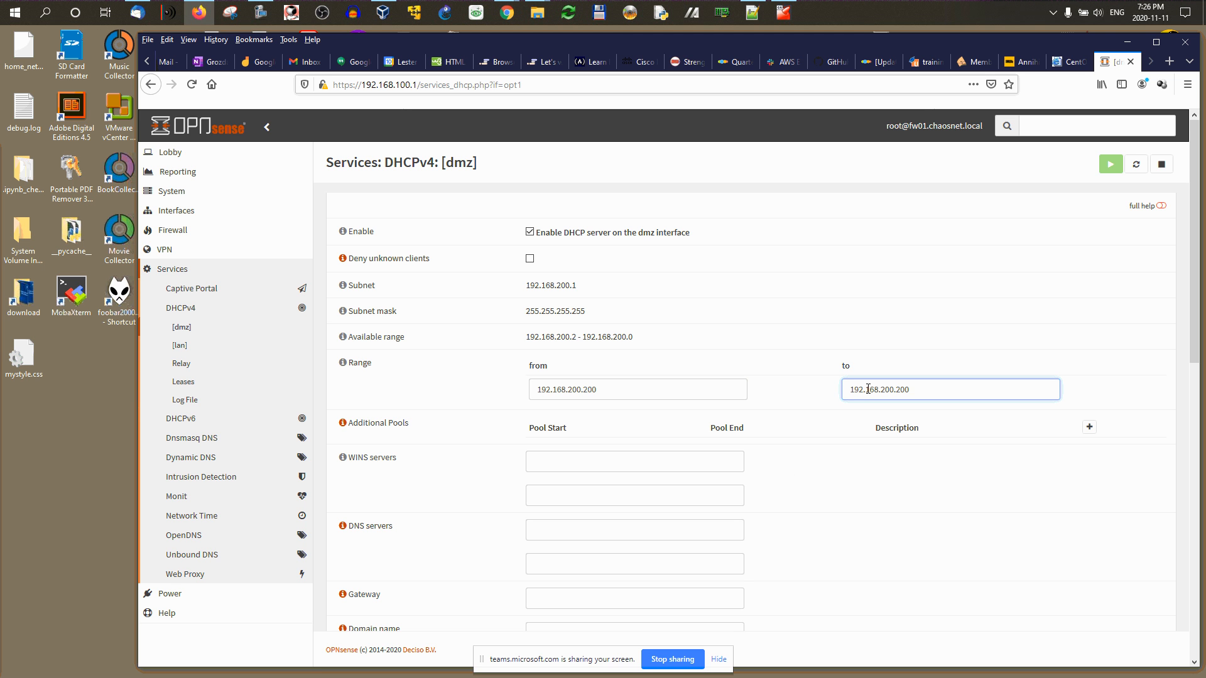
pyautogui.press('BackSpace')
pyautogui.press('BackSpace')
pyautogui.write('50')
# Step: Set the dmz DNS server and gateway to 192.168.200.1
pyautogui.scroll(-2, 571, 519)
pyautogui.click(560, 402)
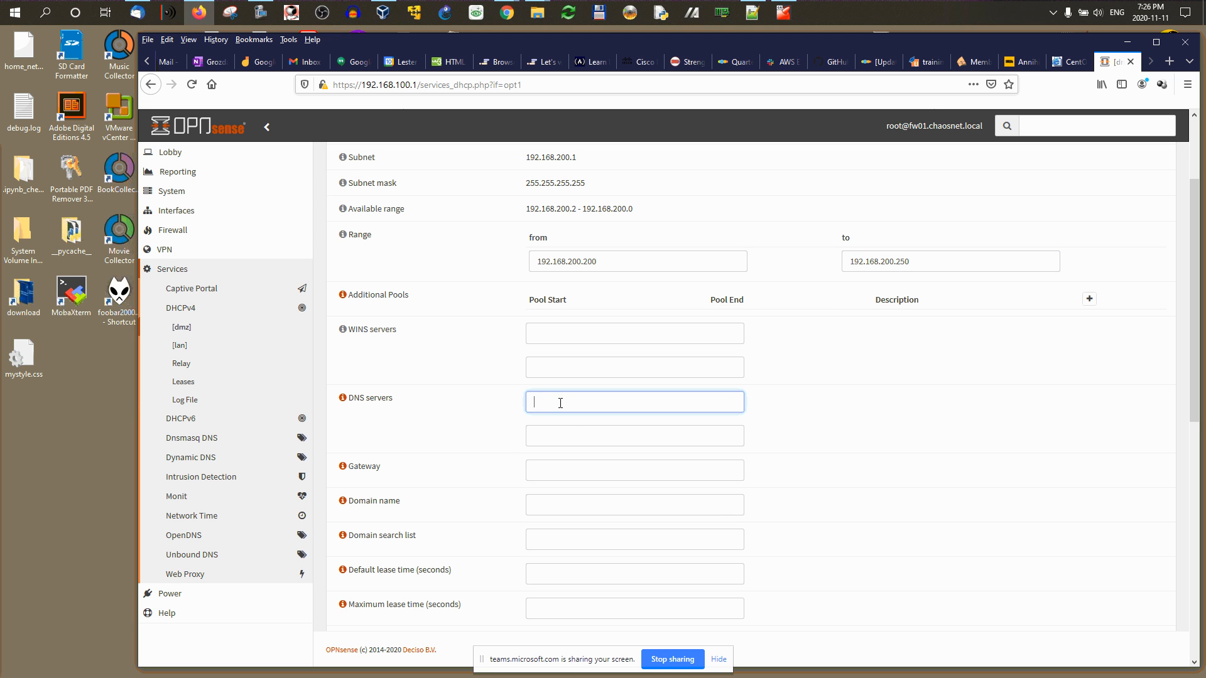
pyautogui.hotkey('ctrl', 'v')
pyautogui.click(557, 474)
pyautogui.hotkey('ctrl', 'v')
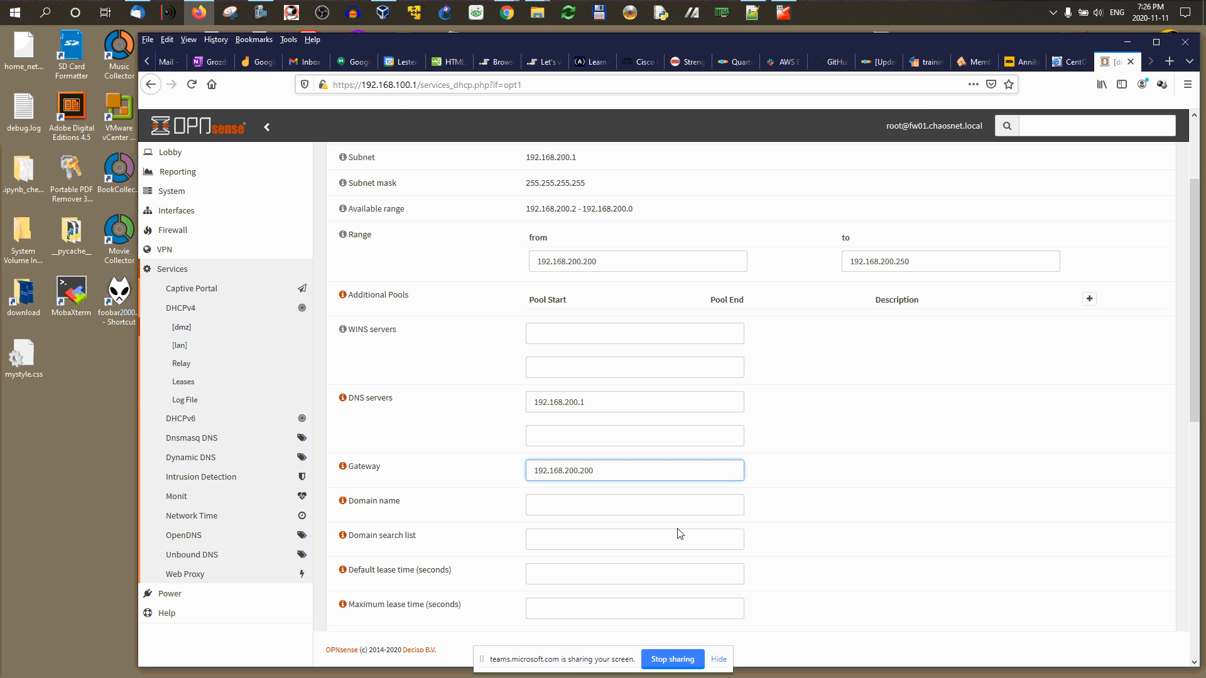
pyautogui.press('BackSpace')
pyautogui.press('BackSpace')
pyautogui.write('1')
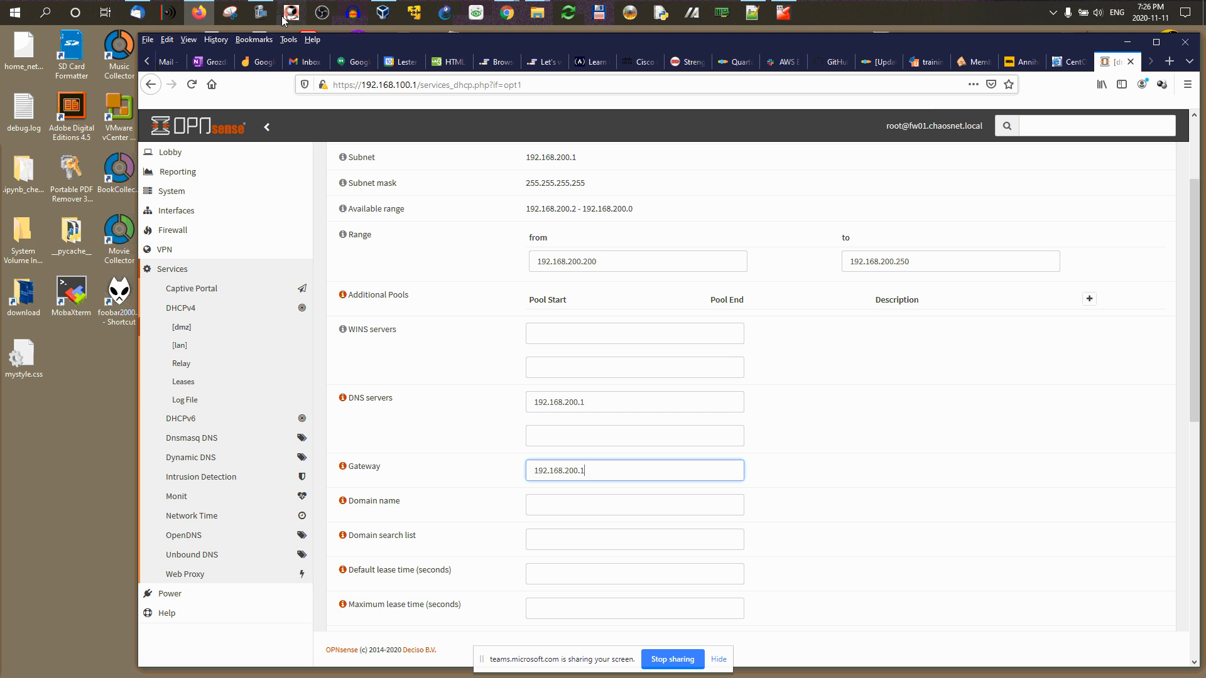
# Step: Consult the course network diagram tab, then return to the dmz DHCP settings
pyautogui.click(199, 15)
pyautogui.click(199, 13)
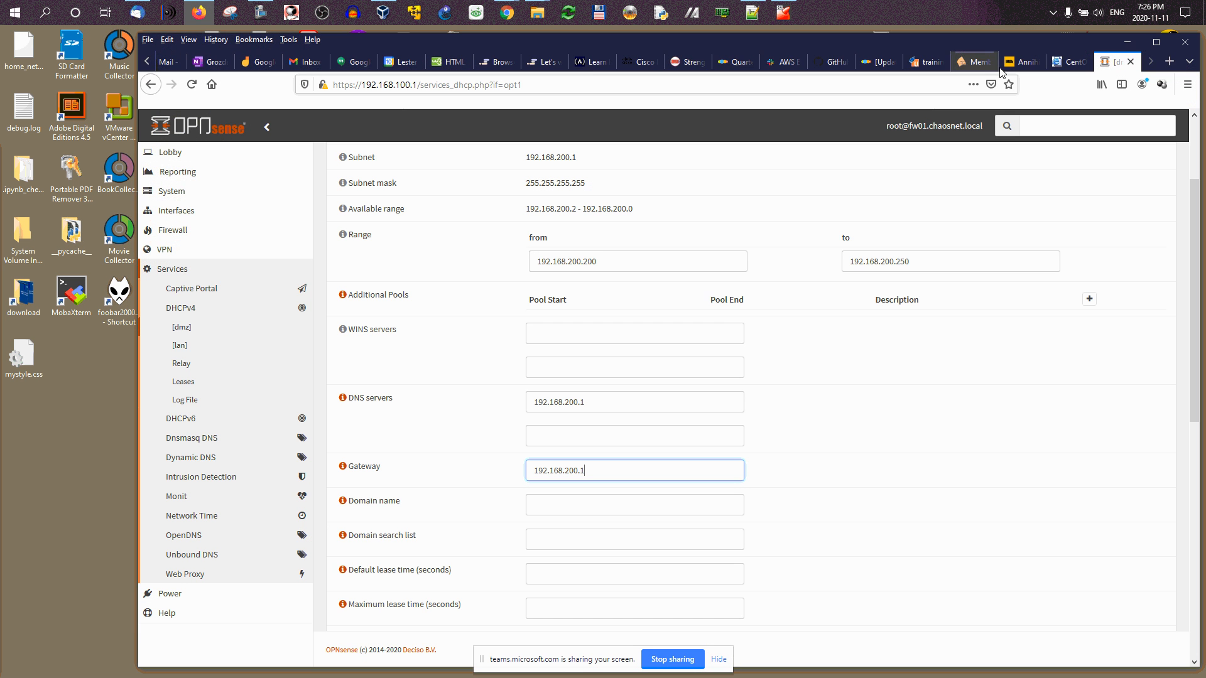
pyautogui.click(148, 63)
pyautogui.click(149, 64)
pyautogui.click(149, 64)
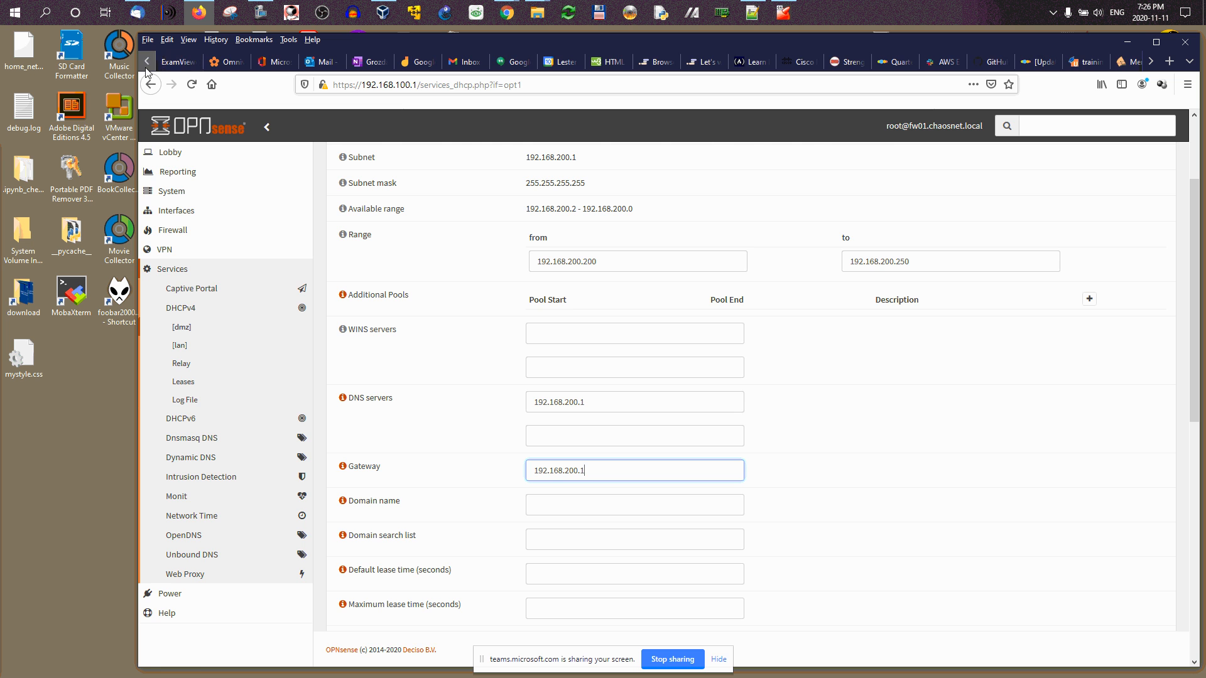
pyautogui.click(145, 67)
pyautogui.click(177, 61)
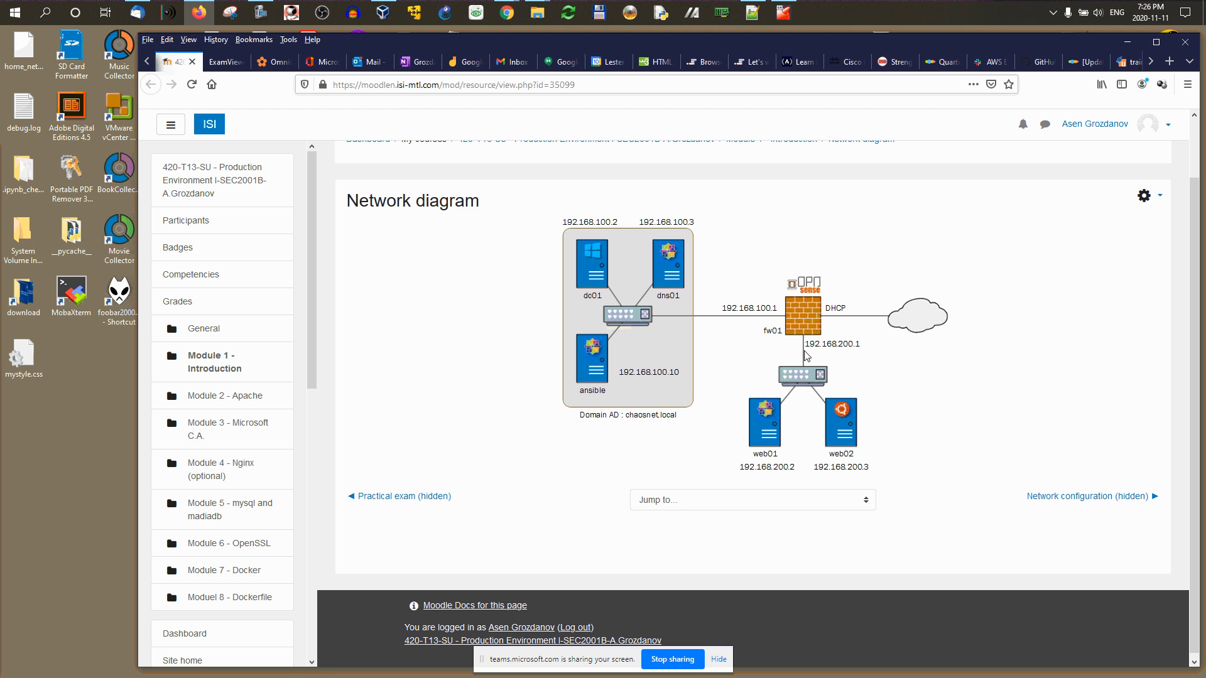
pyautogui.scroll(-3, 1124, 63)
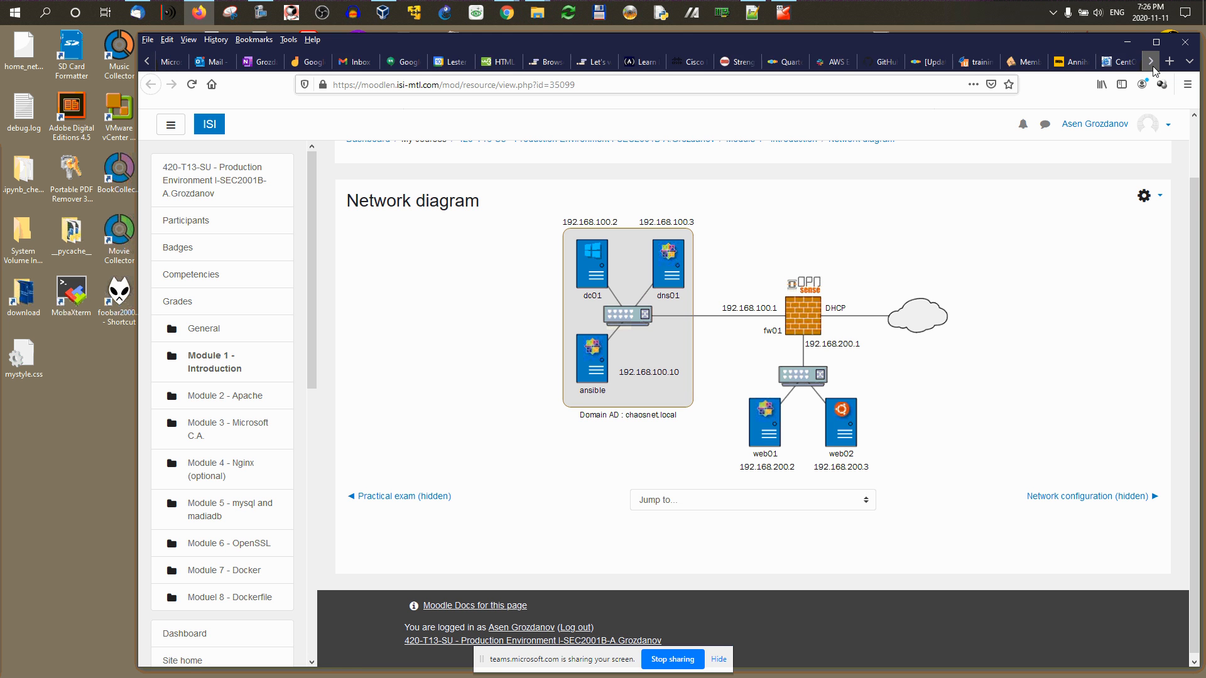
pyautogui.click(1119, 62)
pyautogui.scroll(-8, 427, 484)
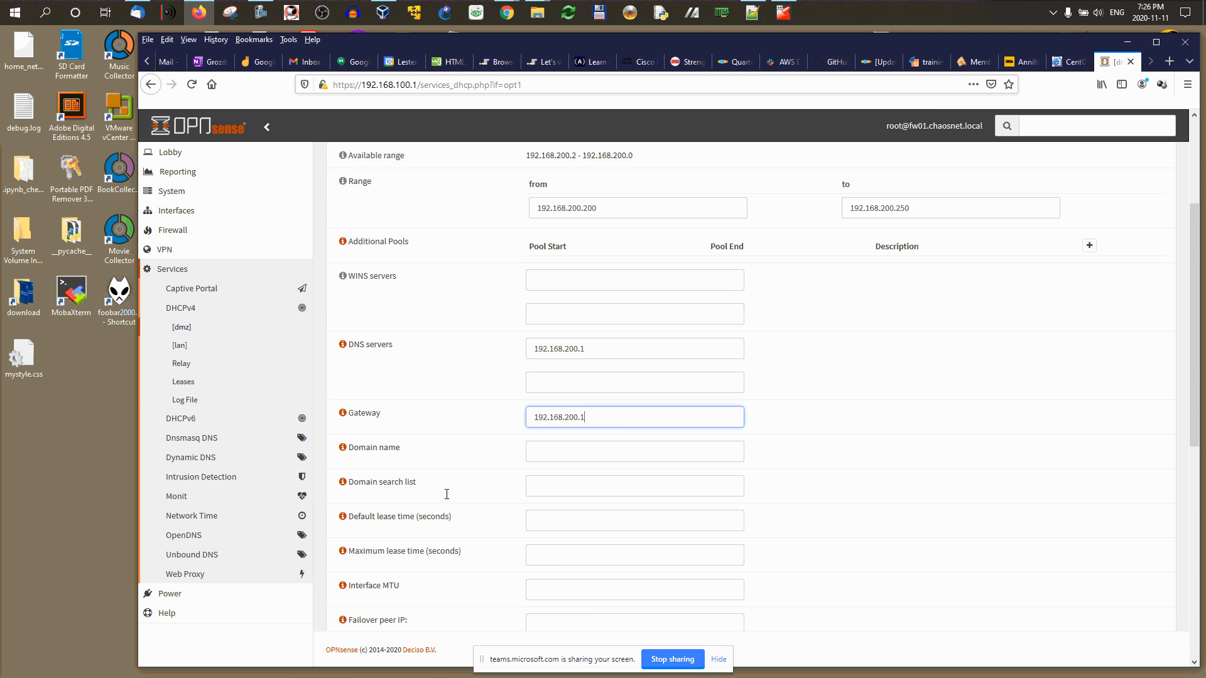
pyautogui.scroll(3, 461, 502)
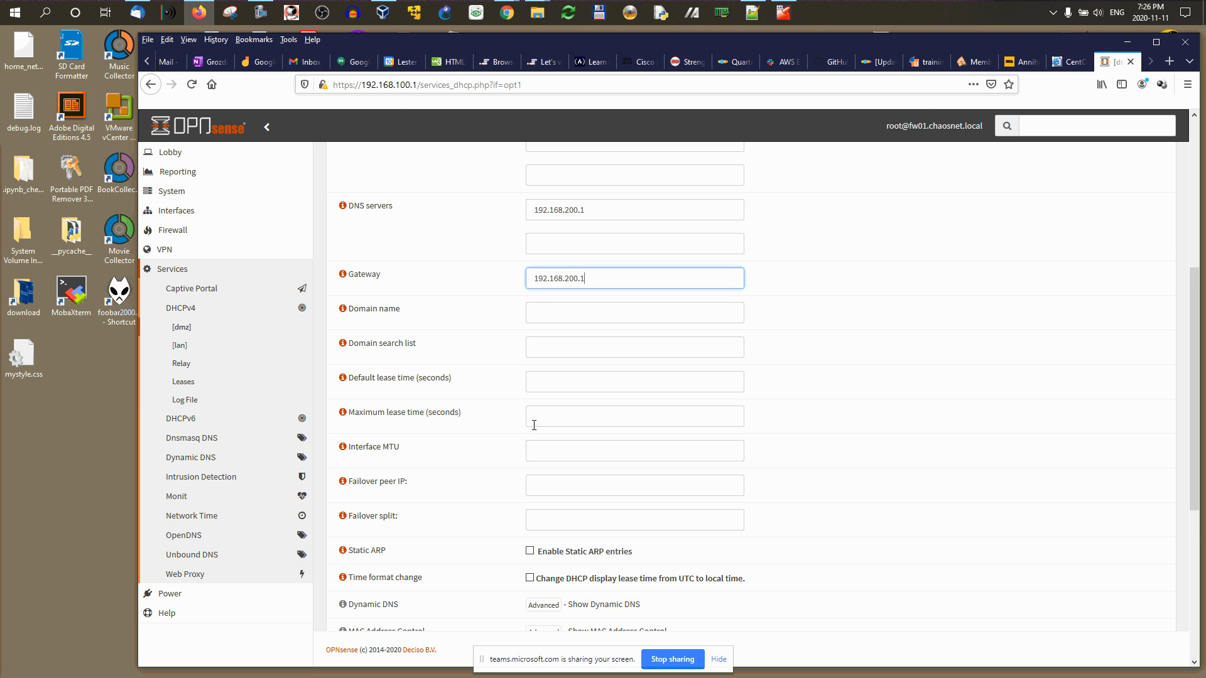
# Step: Enter chaosnet.local as domain name and search list, and save, triggering the out-of-subnet range error
pyautogui.click(552, 314)
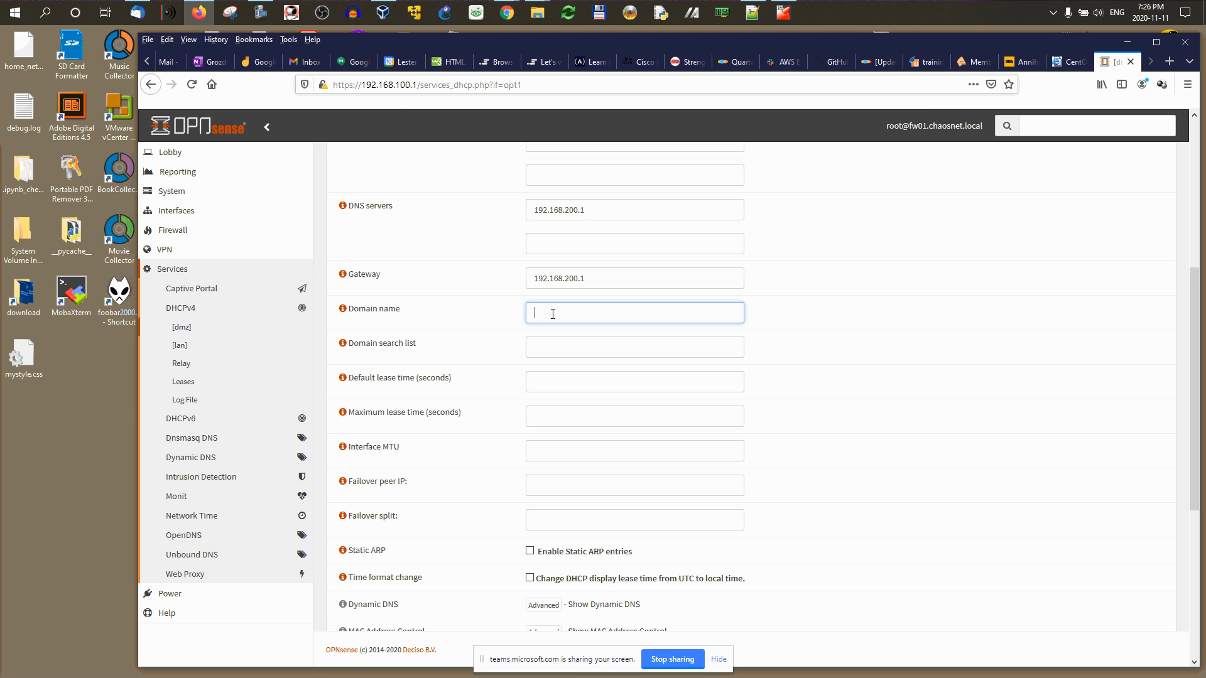
pyautogui.write('cha')
pyautogui.press('Tab')
pyautogui.press('Tab')
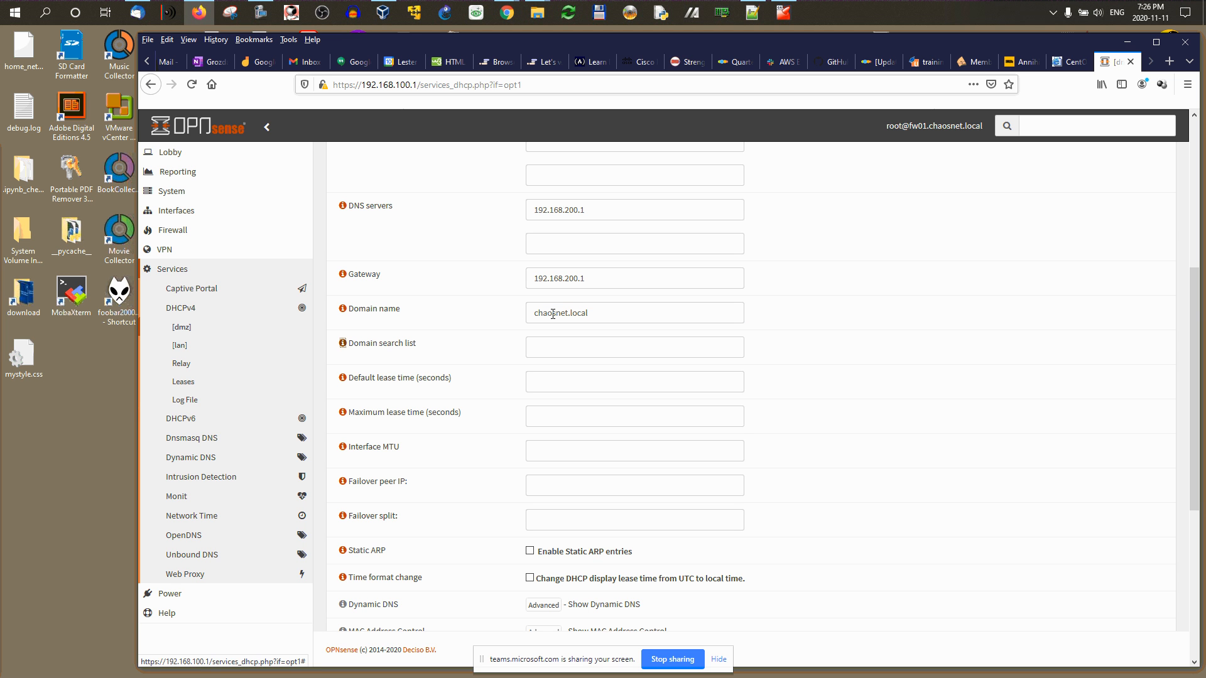
pyautogui.write('chao')
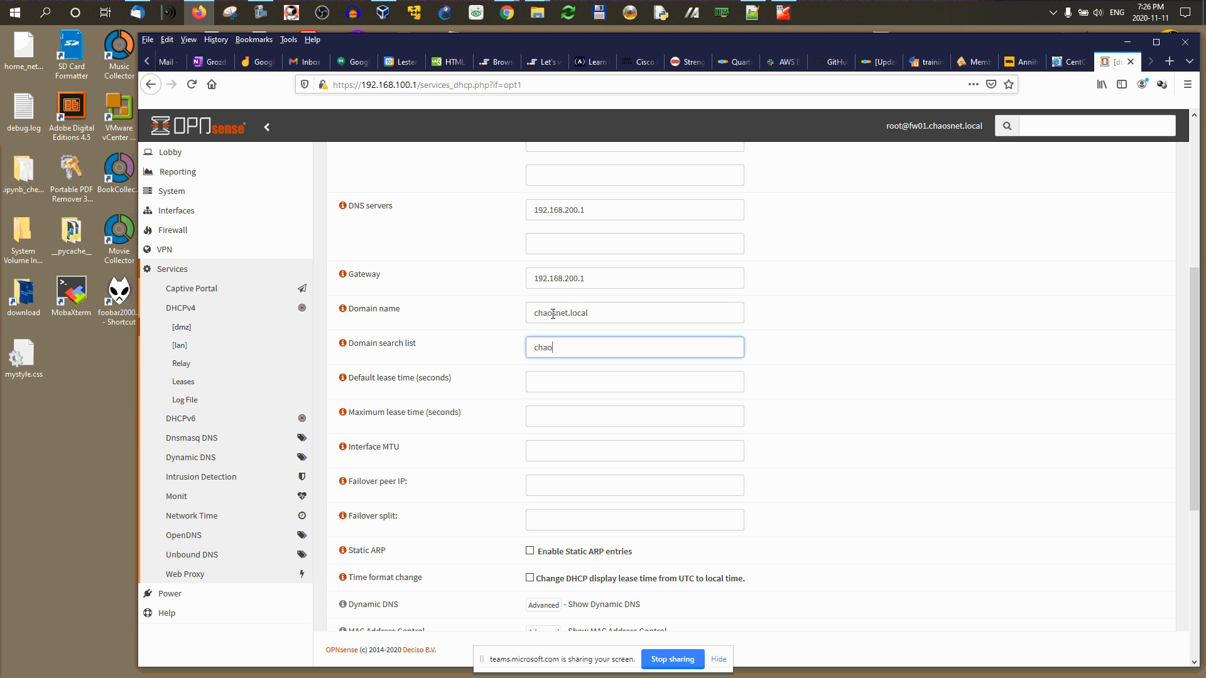
pyautogui.write('snet.local')
pyautogui.scroll(-5, 553, 314)
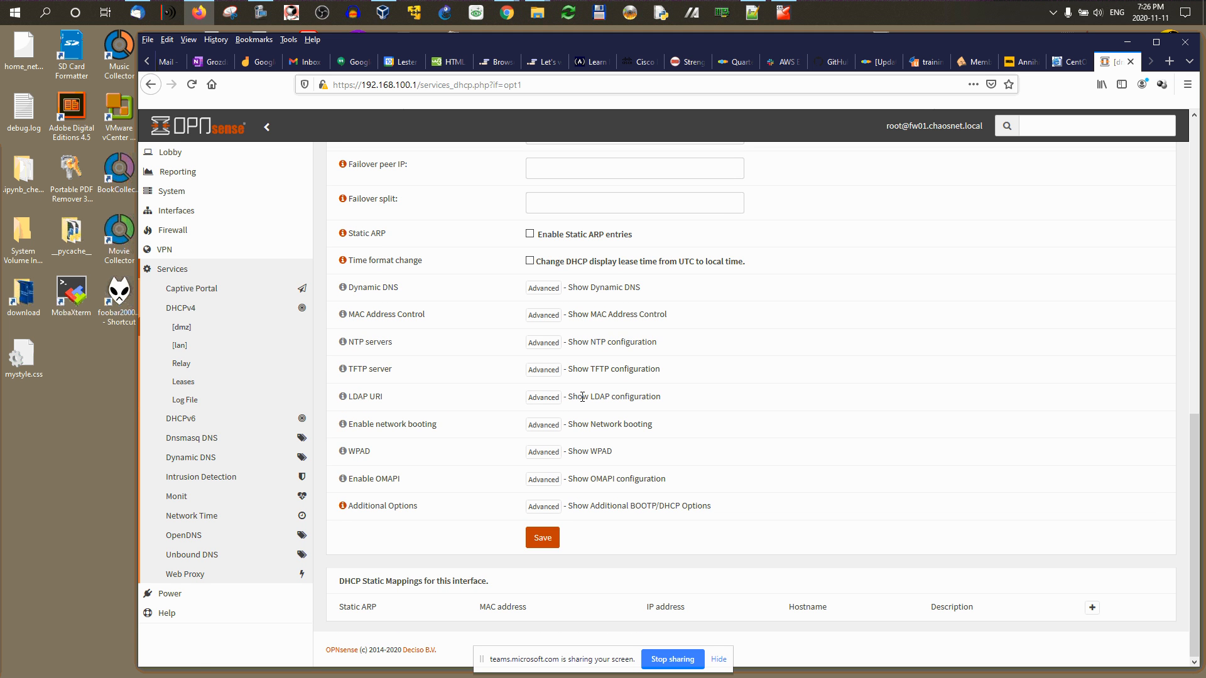
pyautogui.click(549, 539)
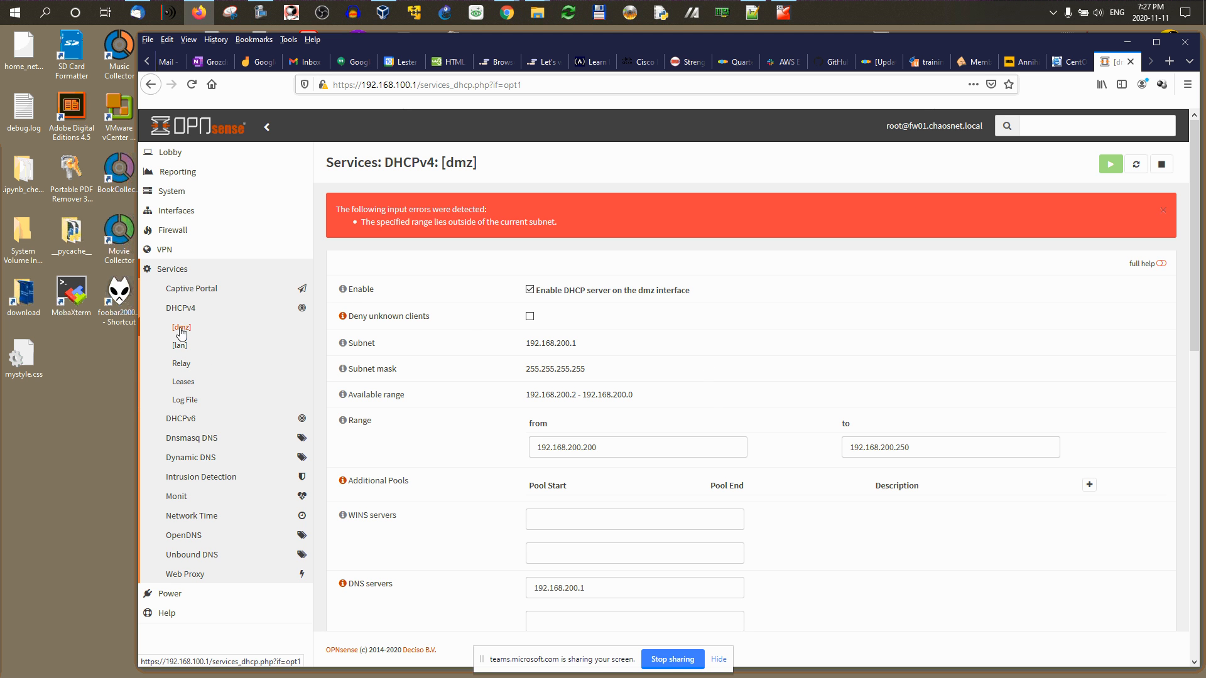
# Step: Change the dmz interface address 192.168.200.1 from /32 to /24 and save
pyautogui.click(182, 212)
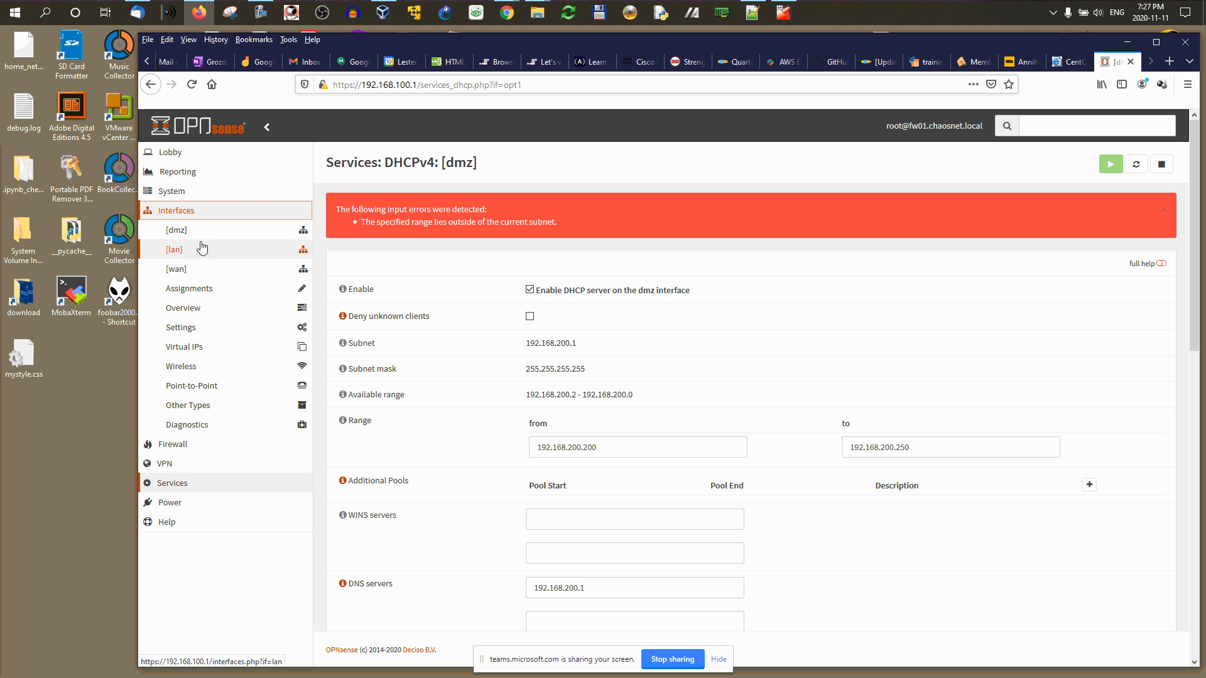
pyautogui.click(177, 232)
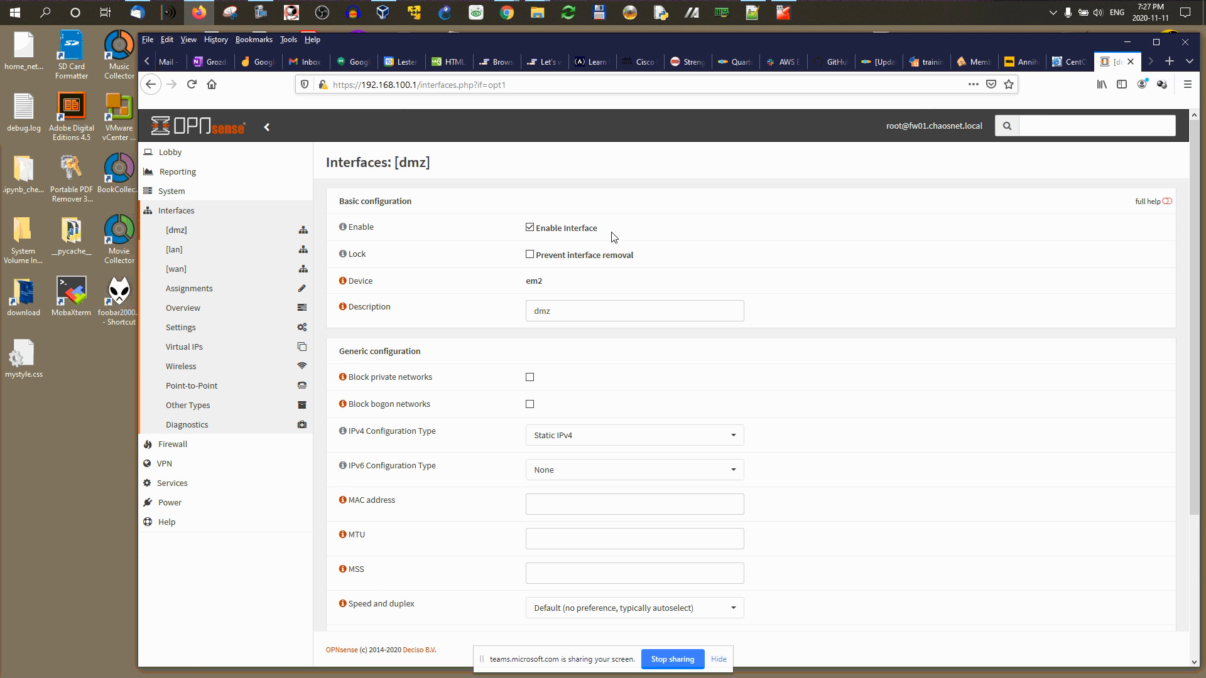
pyautogui.scroll(-3, 615, 239)
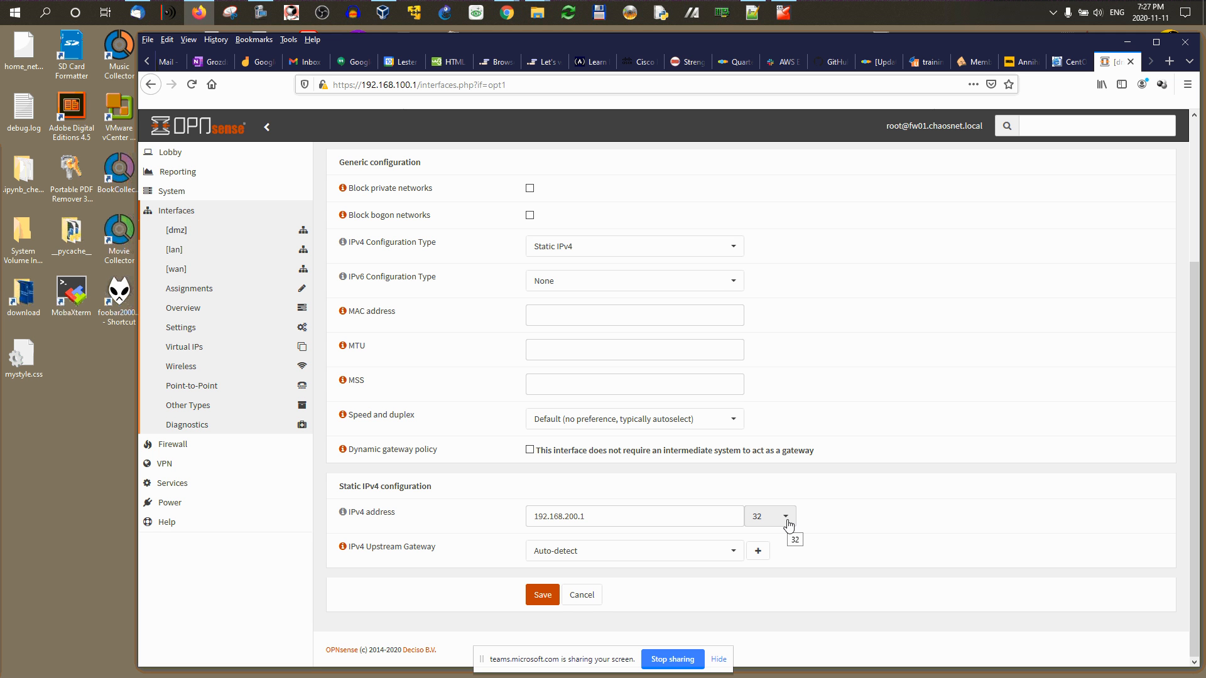
pyautogui.moveTo(619, 518); pyautogui.dragTo(525, 516)
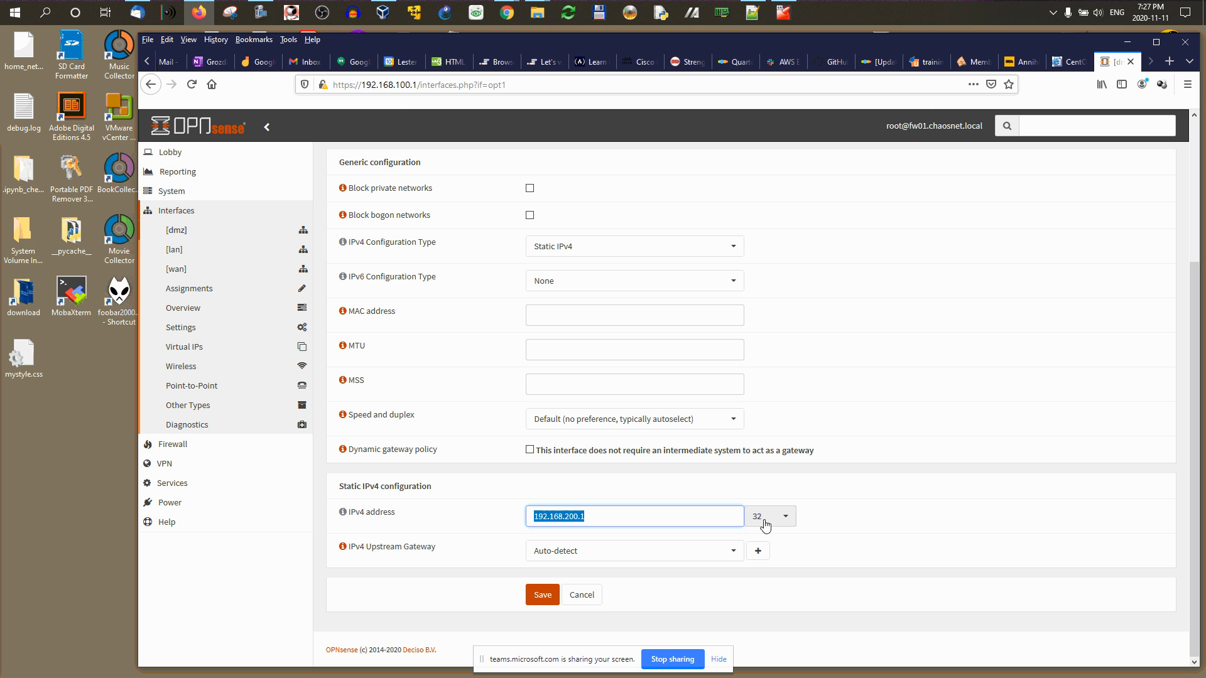
pyautogui.click(795, 520)
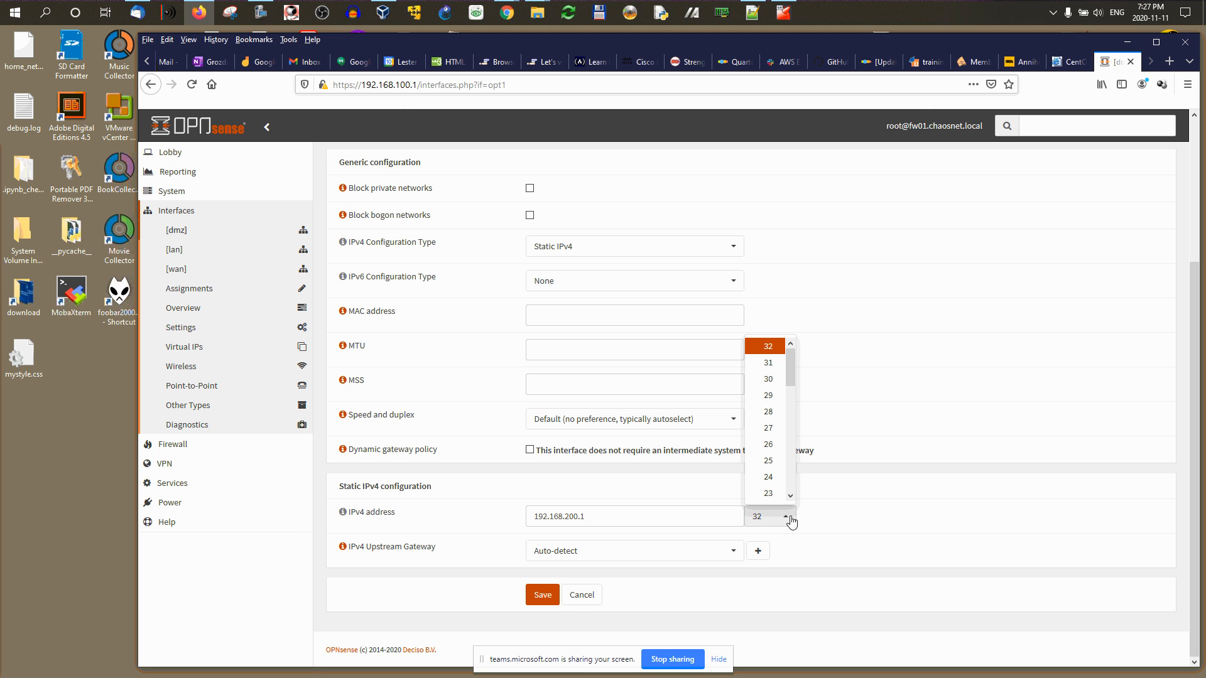
pyautogui.click(778, 477)
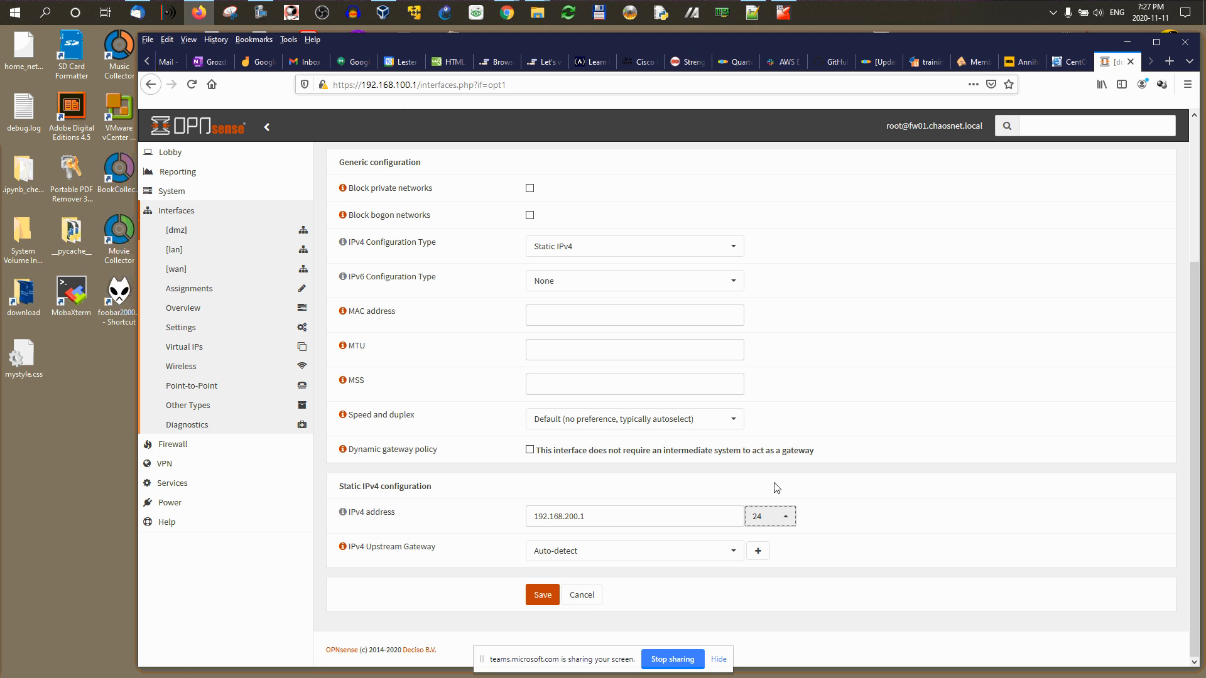
pyautogui.click(550, 600)
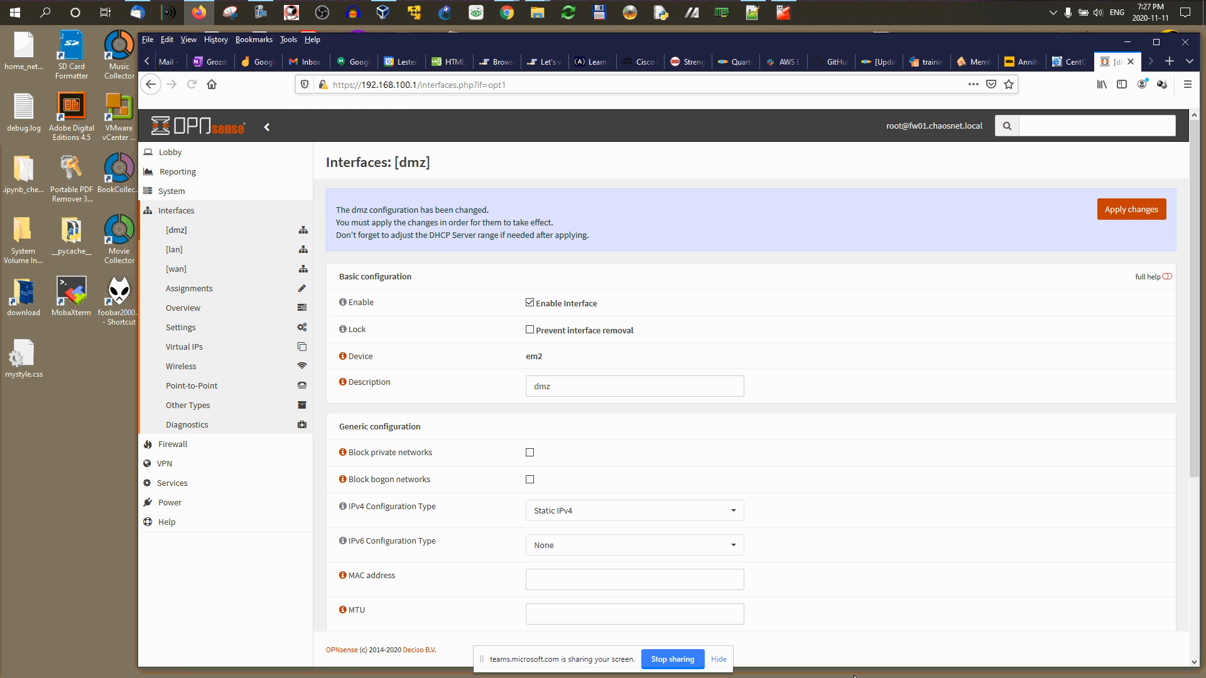
# Step: Apply the interface change and expand Services > DHCPv4 to show its dmz and lan entries
pyautogui.click(1126, 212)
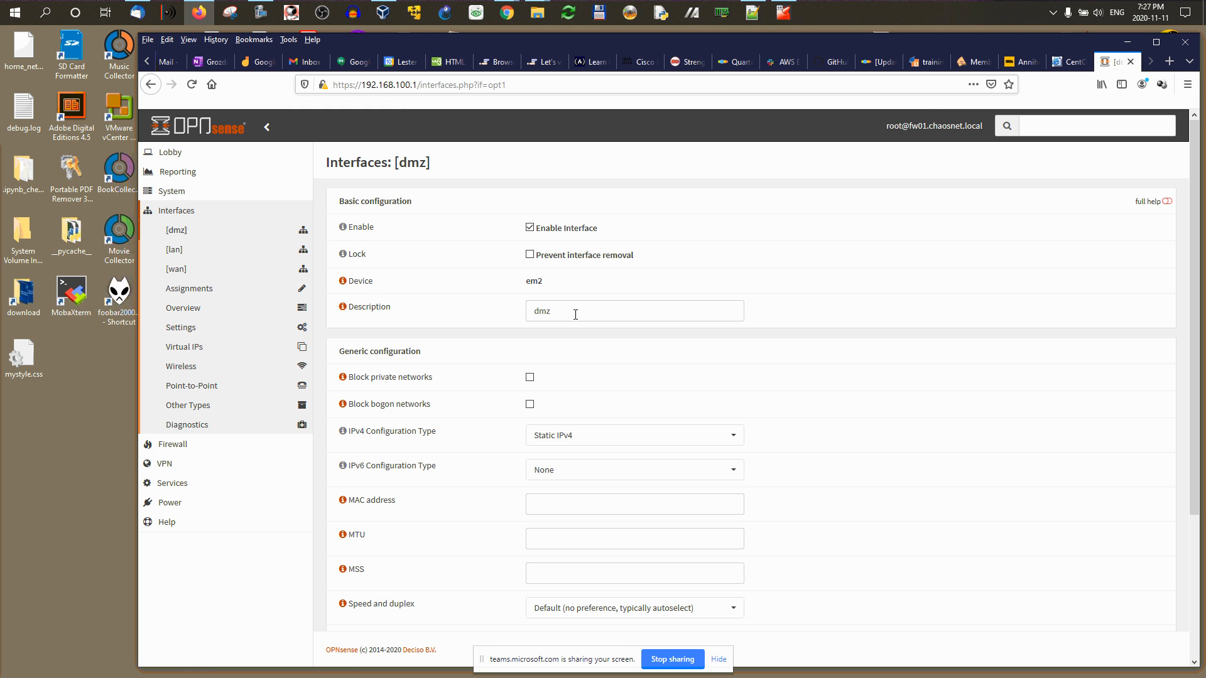
pyautogui.click(179, 483)
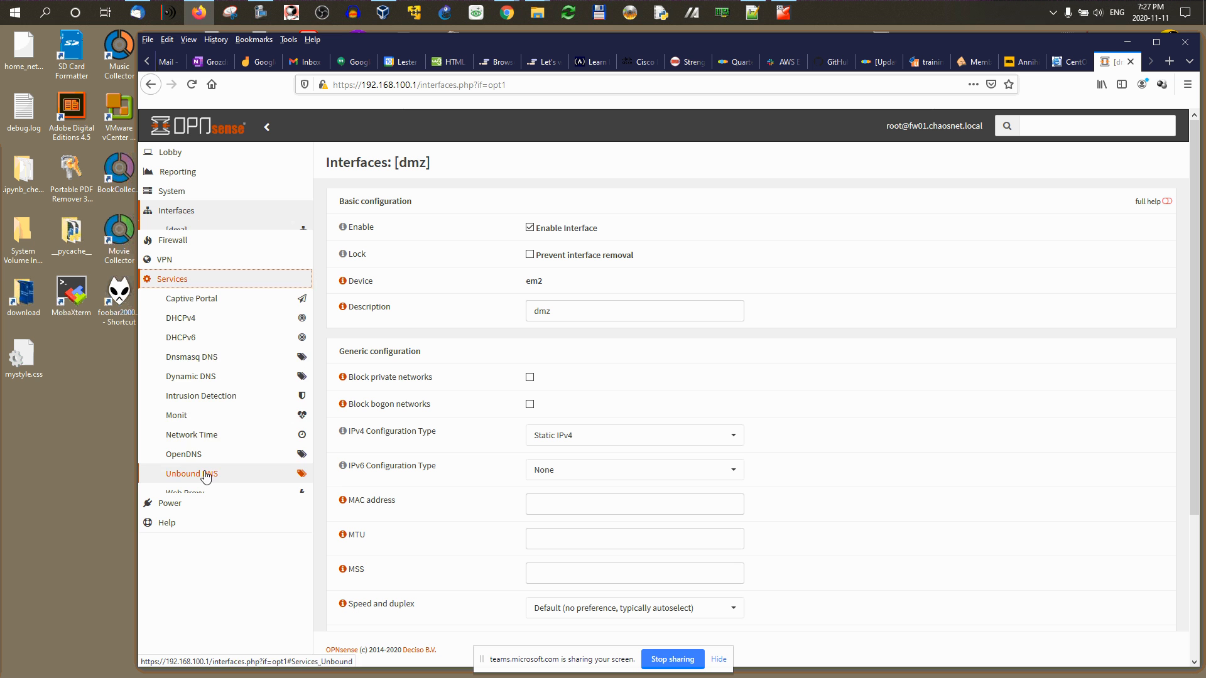
pyautogui.click(189, 309)
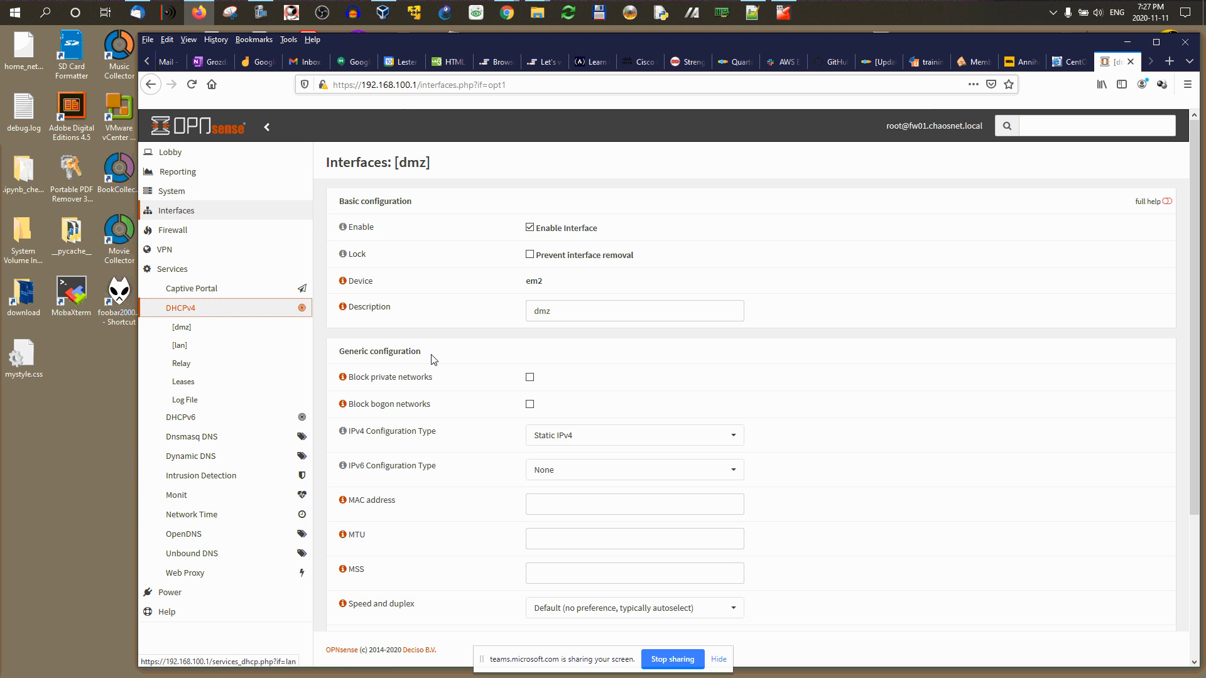
# Step: On the dmz DHCPv4 page, fill the range start with an address copied from the available range
pyautogui.click(181, 327)
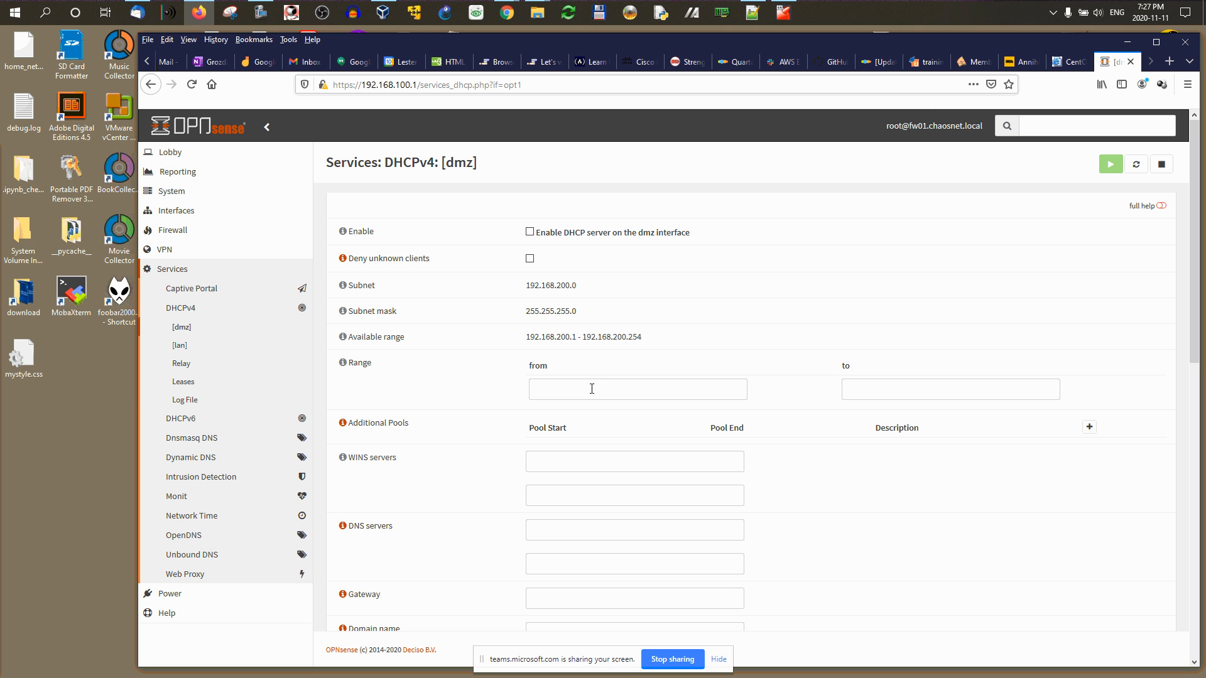
pyautogui.click(591, 389)
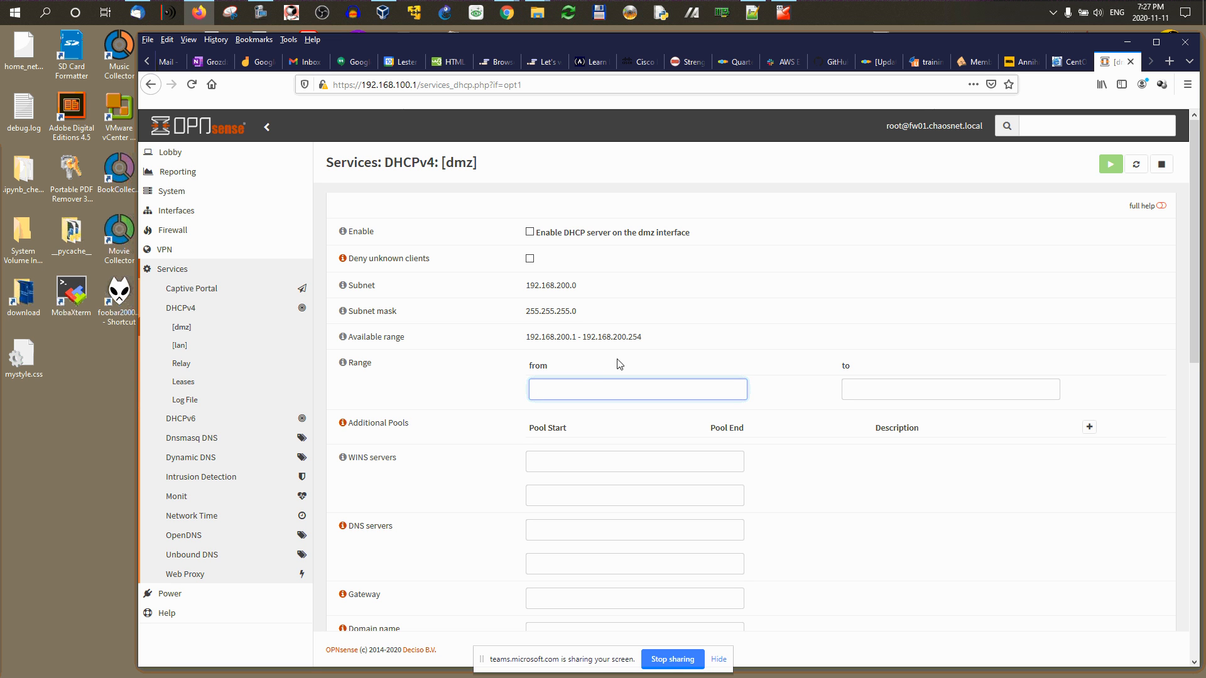
pyautogui.moveTo(642, 338); pyautogui.dragTo(629, 337)
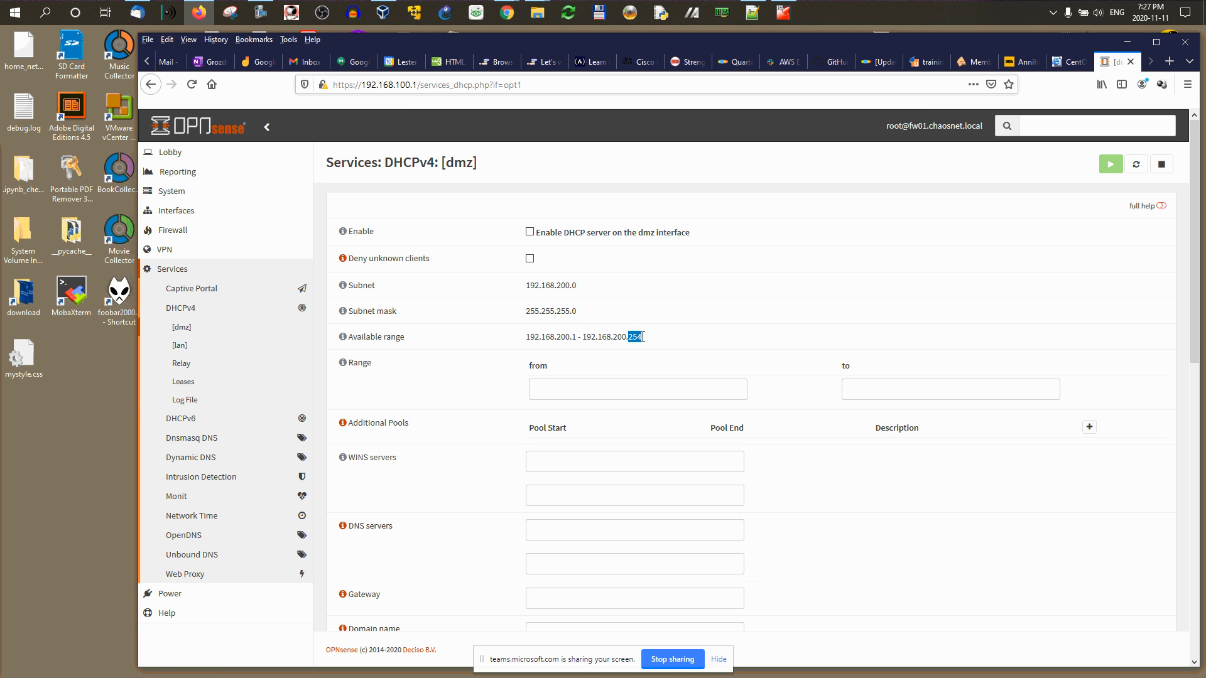
pyautogui.tripleClick(635, 336)
pyautogui.click(594, 337)
pyautogui.moveTo(584, 338); pyautogui.dragTo(639, 338)
pyautogui.rightClick(629, 336)
pyautogui.click(646, 343)
pyautogui.rightClick(556, 389)
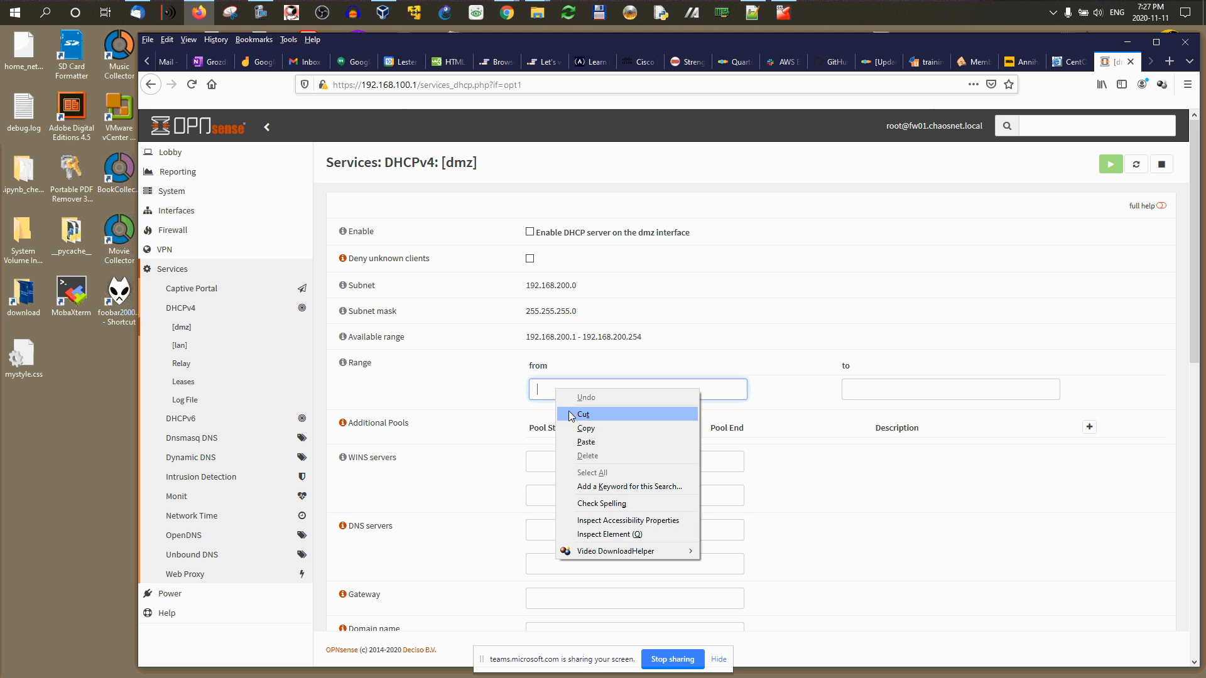
pyautogui.click(583, 444)
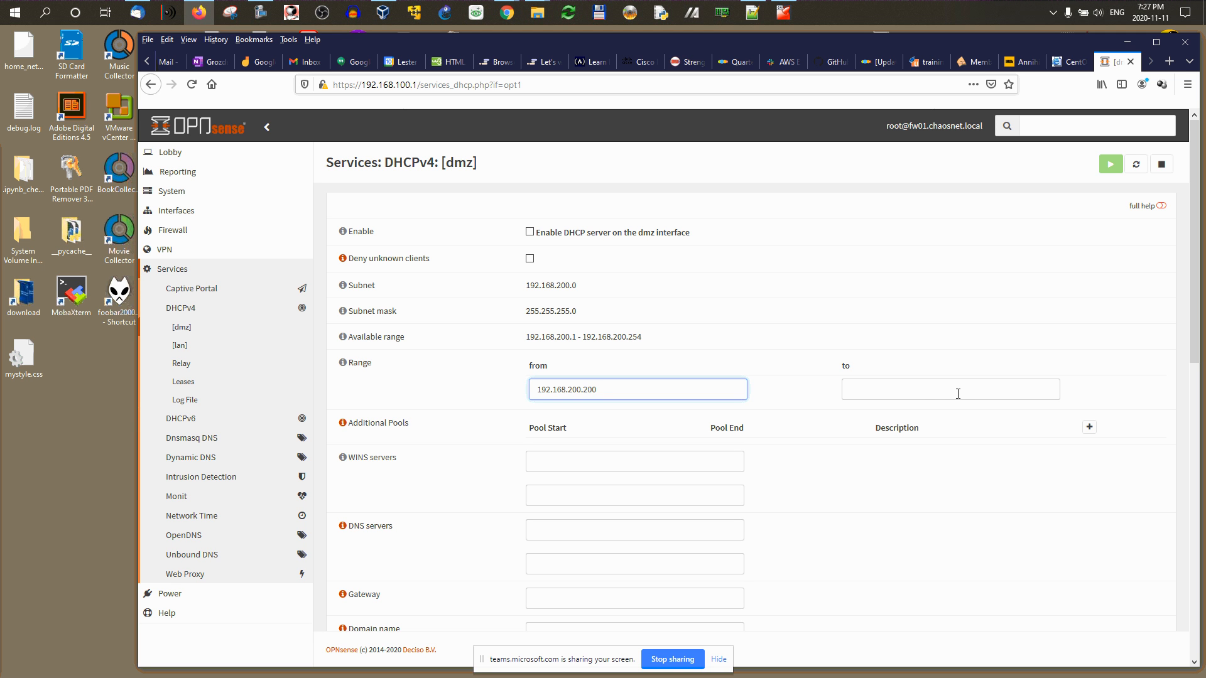
# Step: Paste the copied address into the range end, first DNS server and gateway fields
pyautogui.click(923, 391)
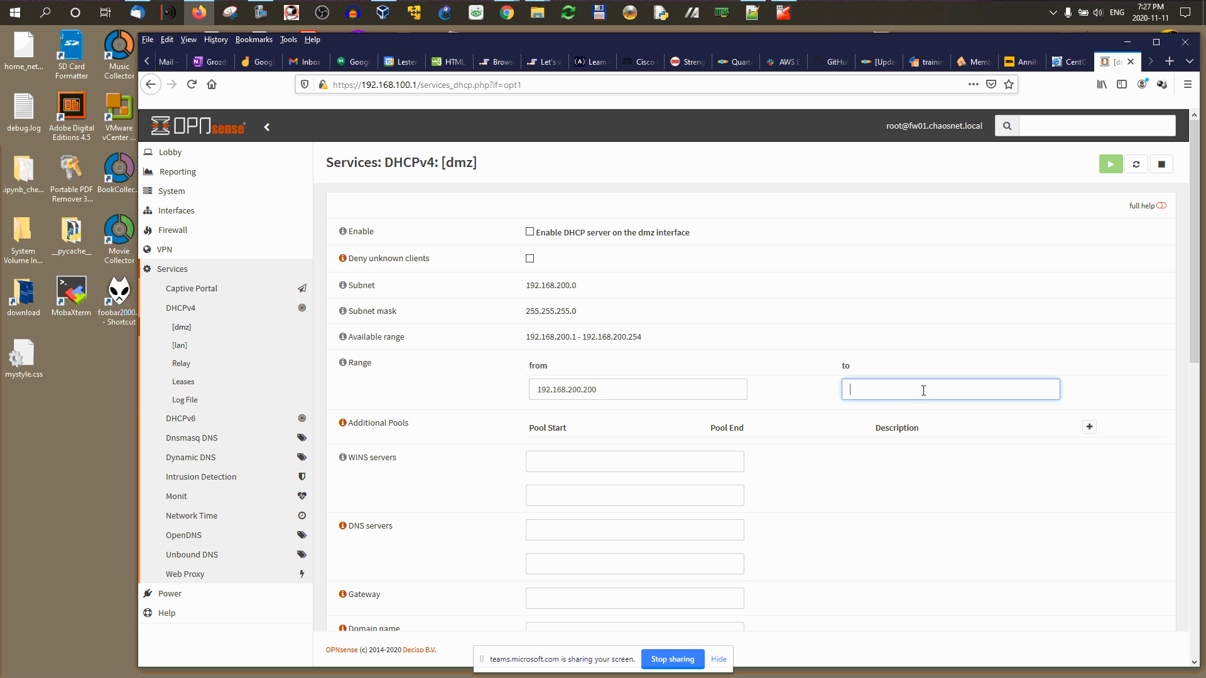
pyautogui.hotkey('ctrl', 'v')
pyautogui.click(557, 528)
pyautogui.hotkey('ctrl', 'v')
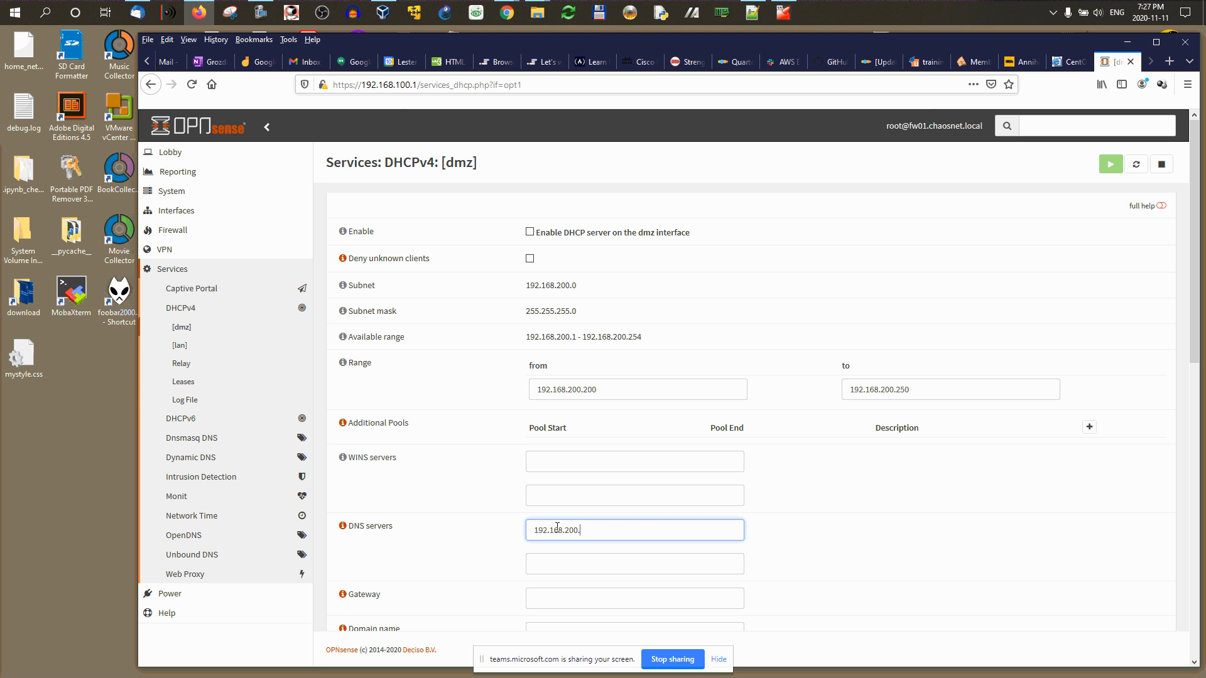
pyautogui.scroll(-4, 619, 520)
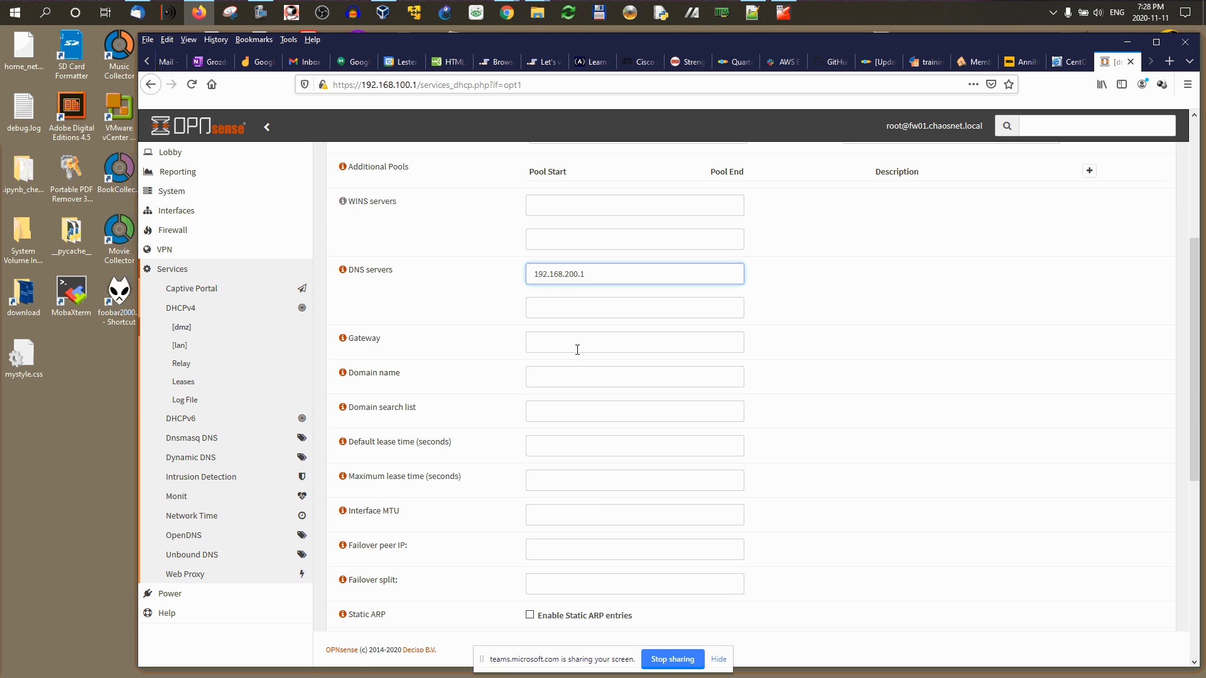
pyautogui.click(556, 341)
pyautogui.hotkey('ctrl', 'v')
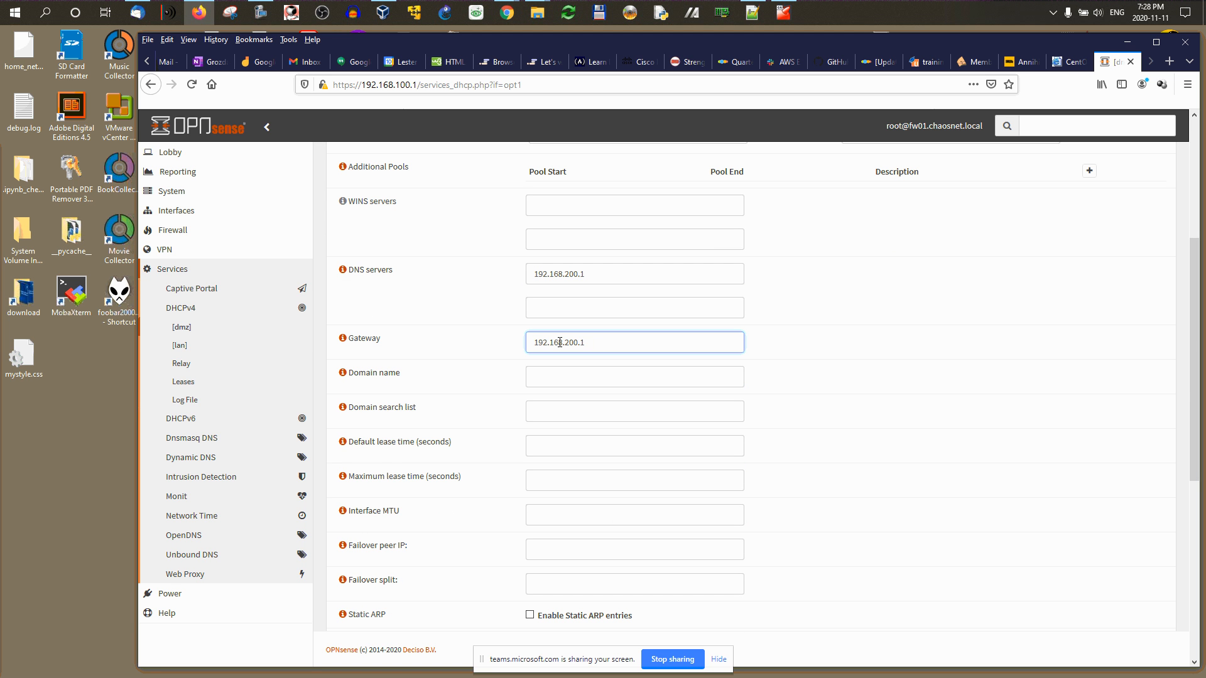
# Step: Copy the domain name chaosnet.local into the domain search list
pyautogui.click(563, 375)
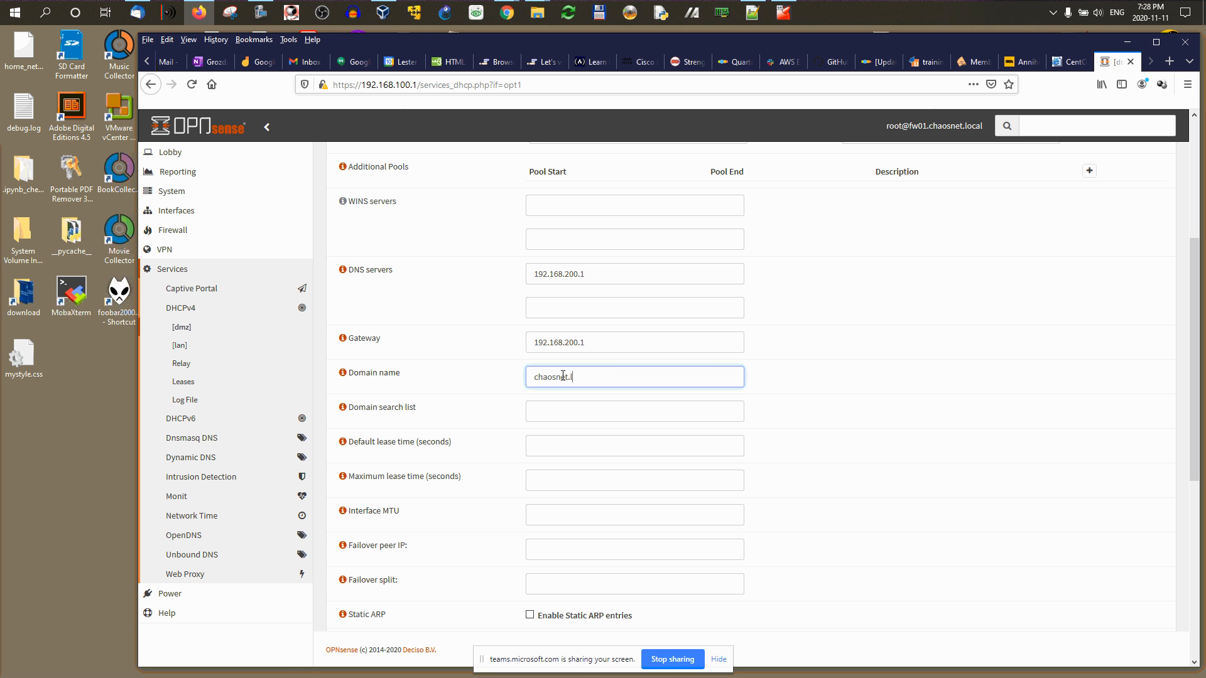
pyautogui.hotkey('ctrl', 'a')
pyautogui.hotkey('ctrl', 'c')
pyautogui.press('Tab')
pyautogui.hotkey('ctrl', 'v')
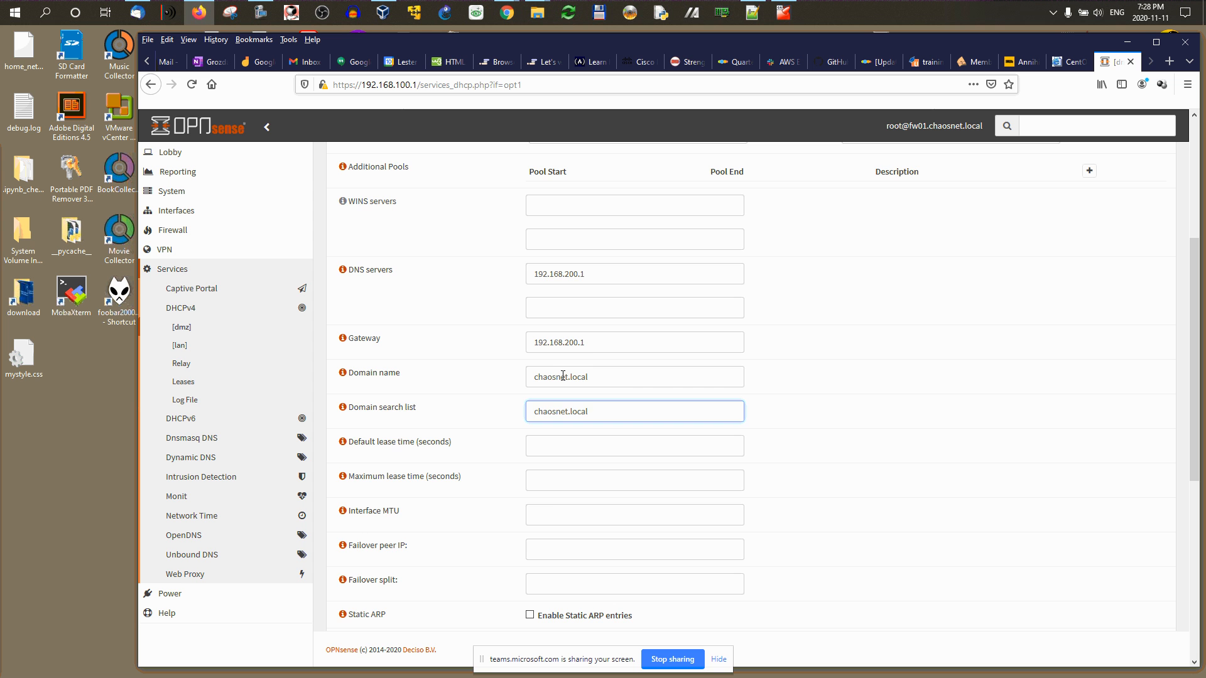
# Step: Tick Enable for the dmz DHCP server and save the settings
pyautogui.scroll(-6, 586, 541)
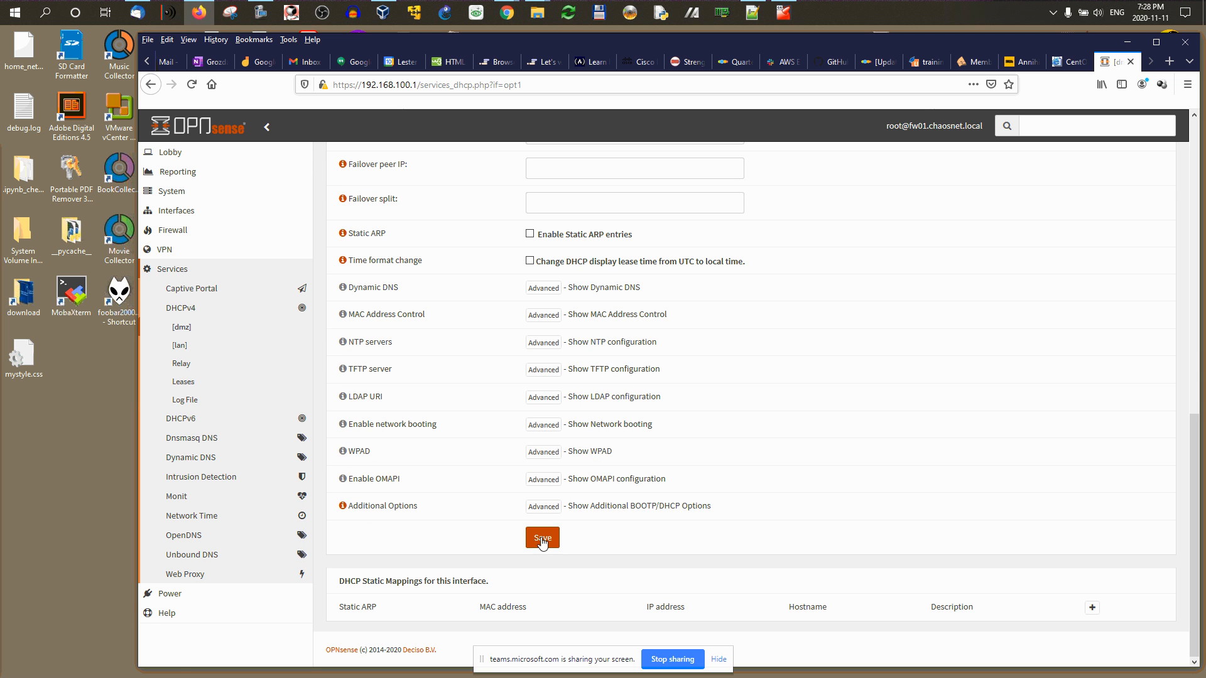
pyautogui.click(542, 538)
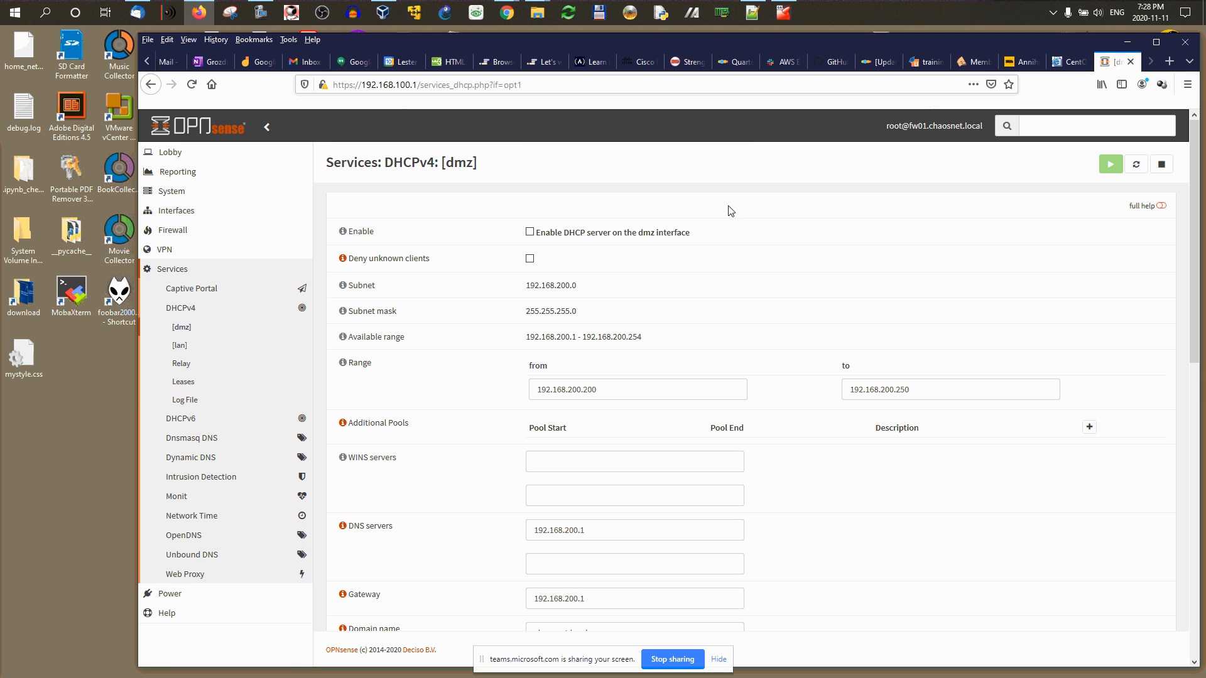
pyautogui.click(530, 232)
pyautogui.scroll(-15, 601, 245)
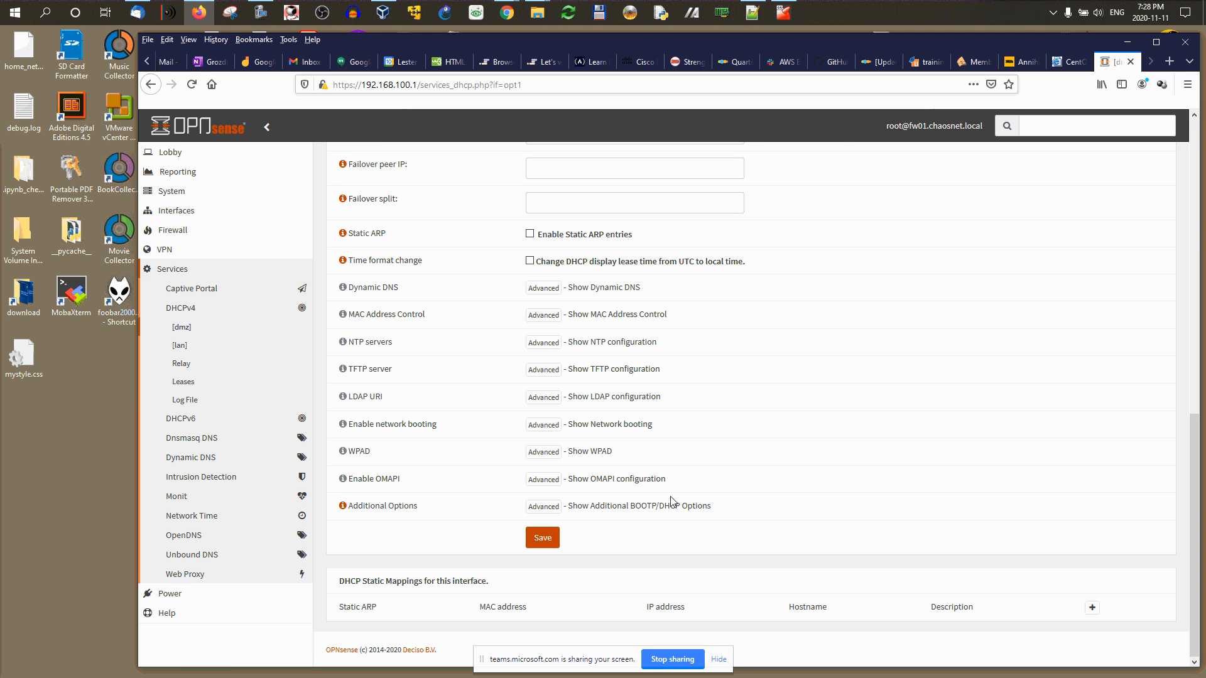
pyautogui.click(539, 544)
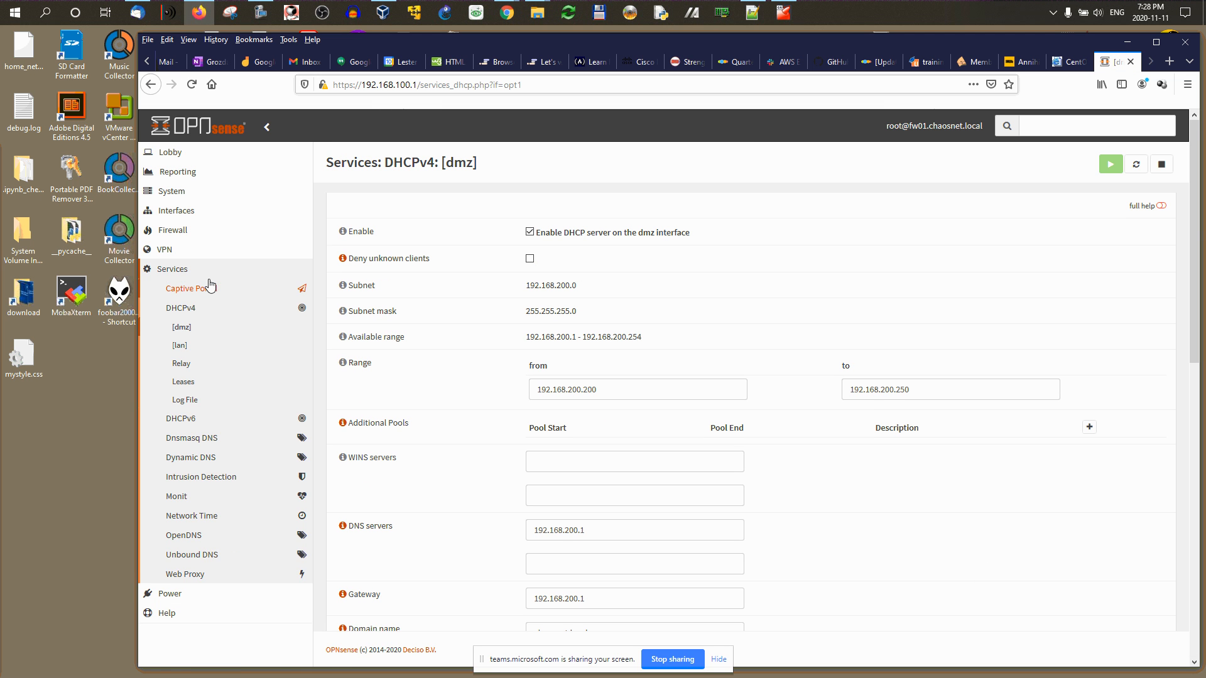
pyautogui.click(173, 269)
# Step: Return to the Lobby dashboard and expand the System section in the sidebar
pyautogui.click(172, 152)
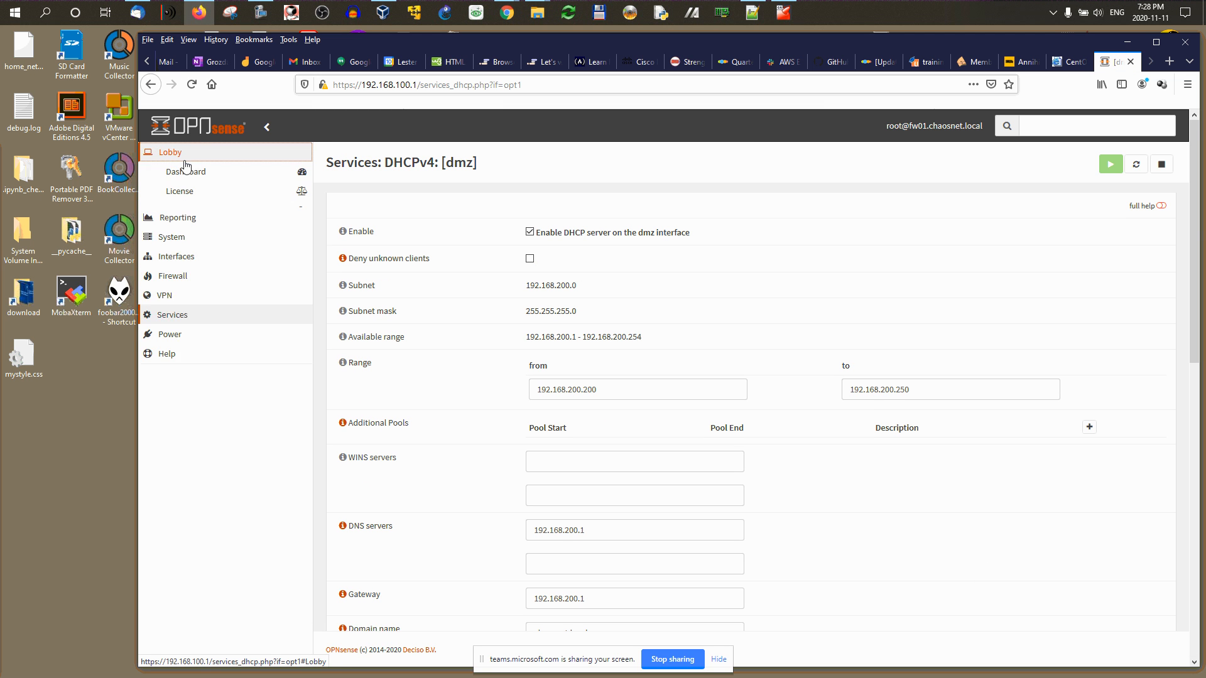
pyautogui.click(178, 152)
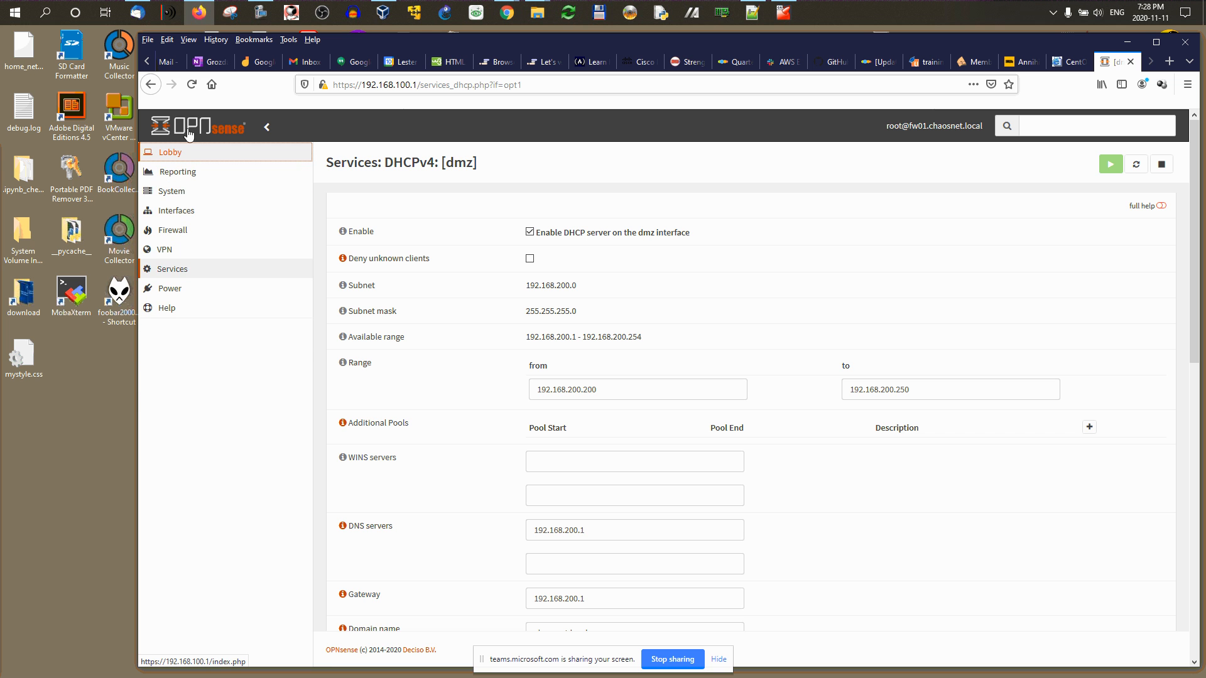
pyautogui.click(195, 129)
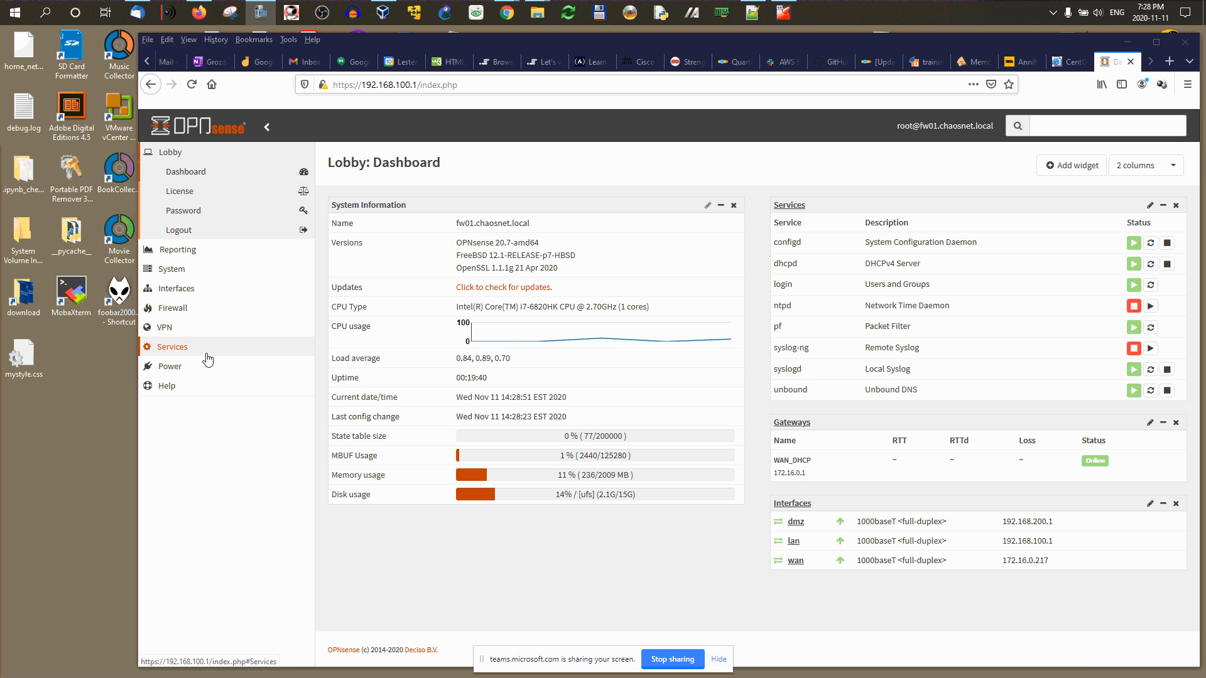
pyautogui.click(175, 270)
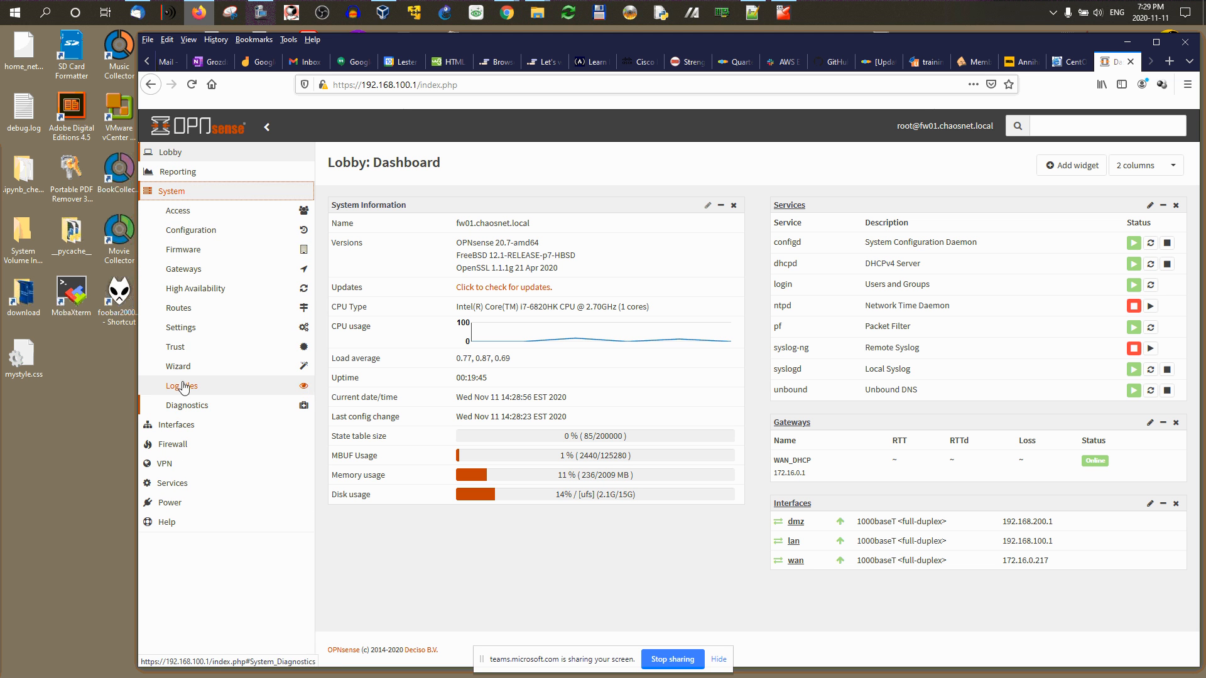
# Step: Check for firmware updates and start the mandatory pkg upgrade from 1.12.0_1 to 1.15.10
pyautogui.click(194, 255)
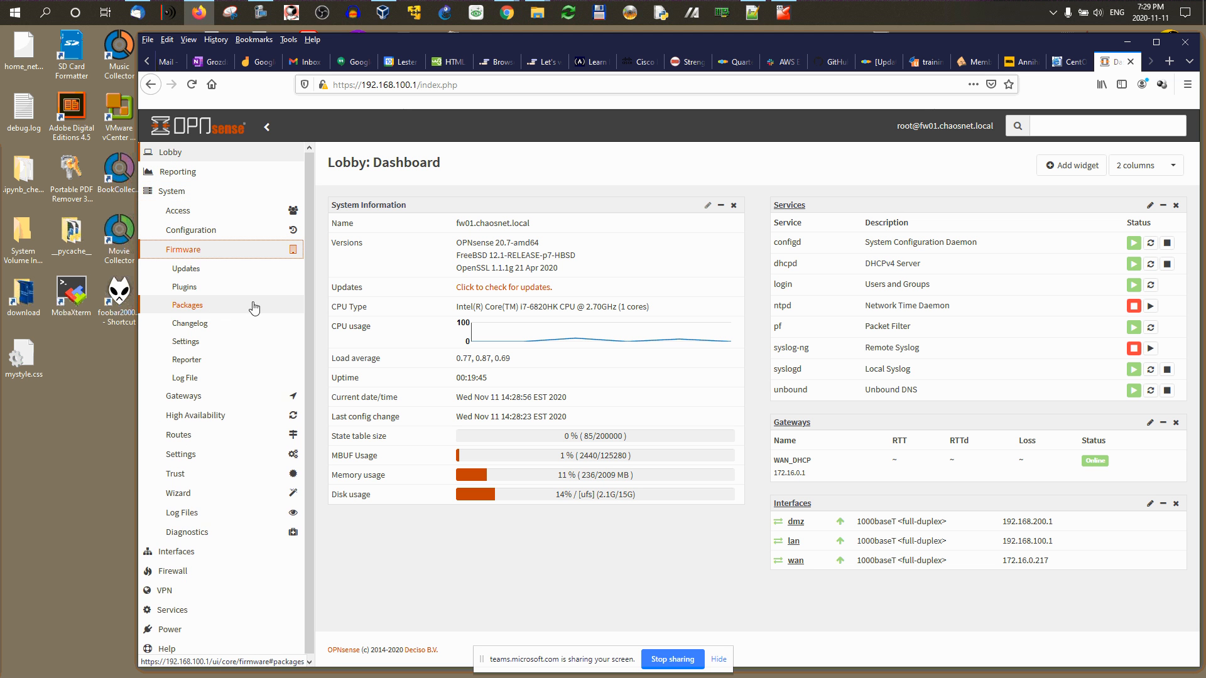
pyautogui.click(187, 269)
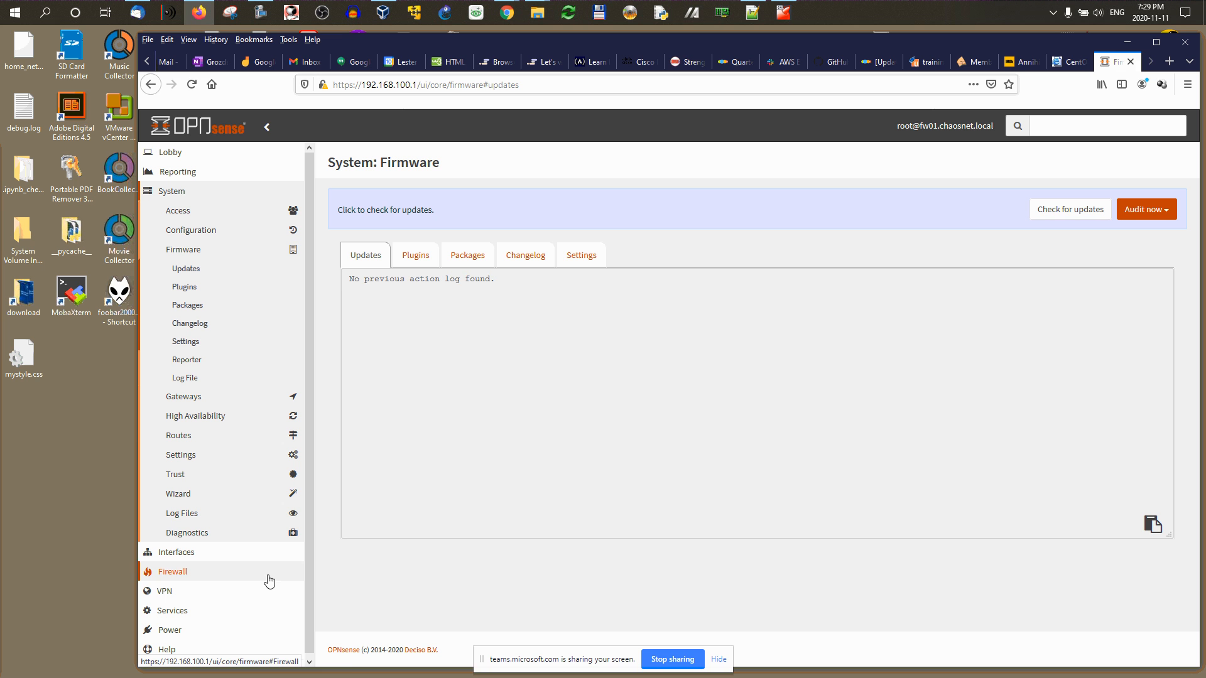
pyautogui.click(1086, 211)
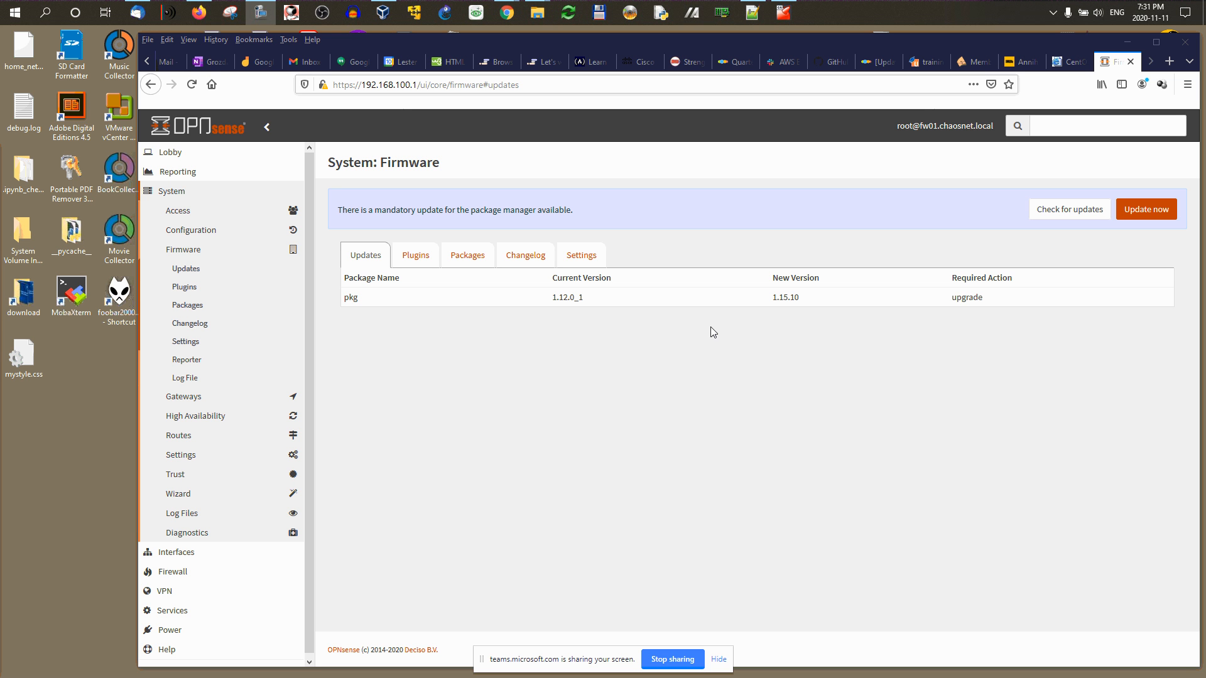
pyautogui.click(1140, 215)
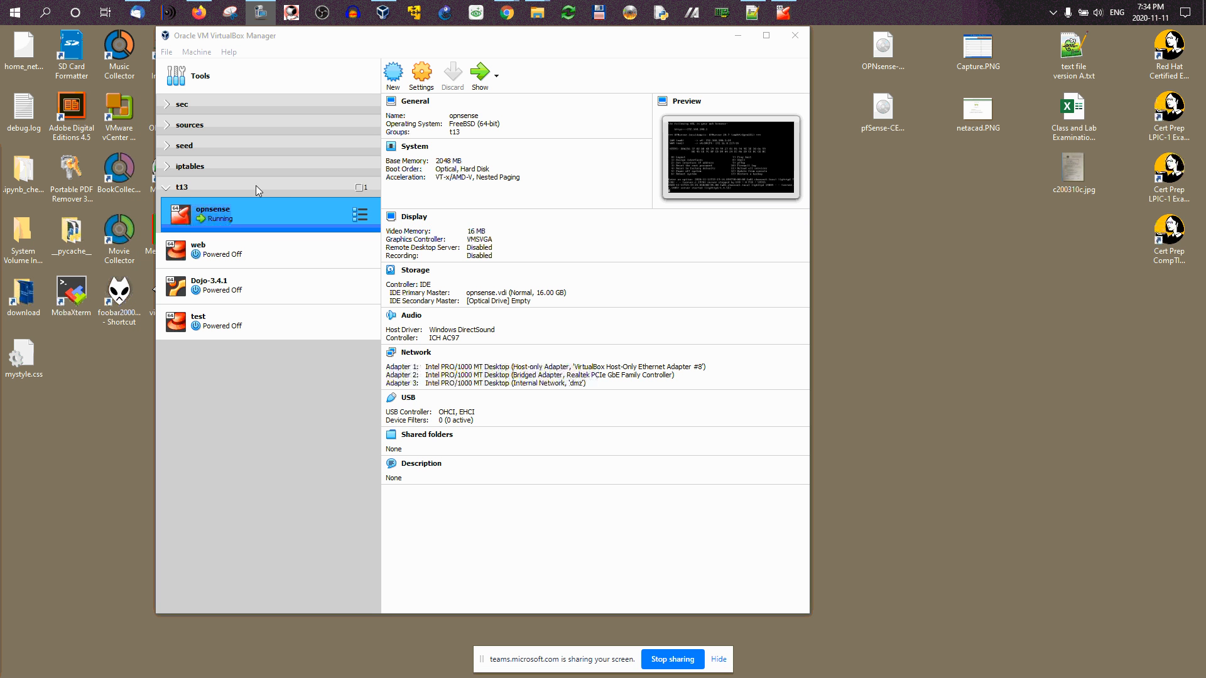
# Step: Create VM 'pfsense': BSD, FreeBSD (64-bit), 2048 MB memory, 16 GB VDI disk
pyautogui.click(393, 74)
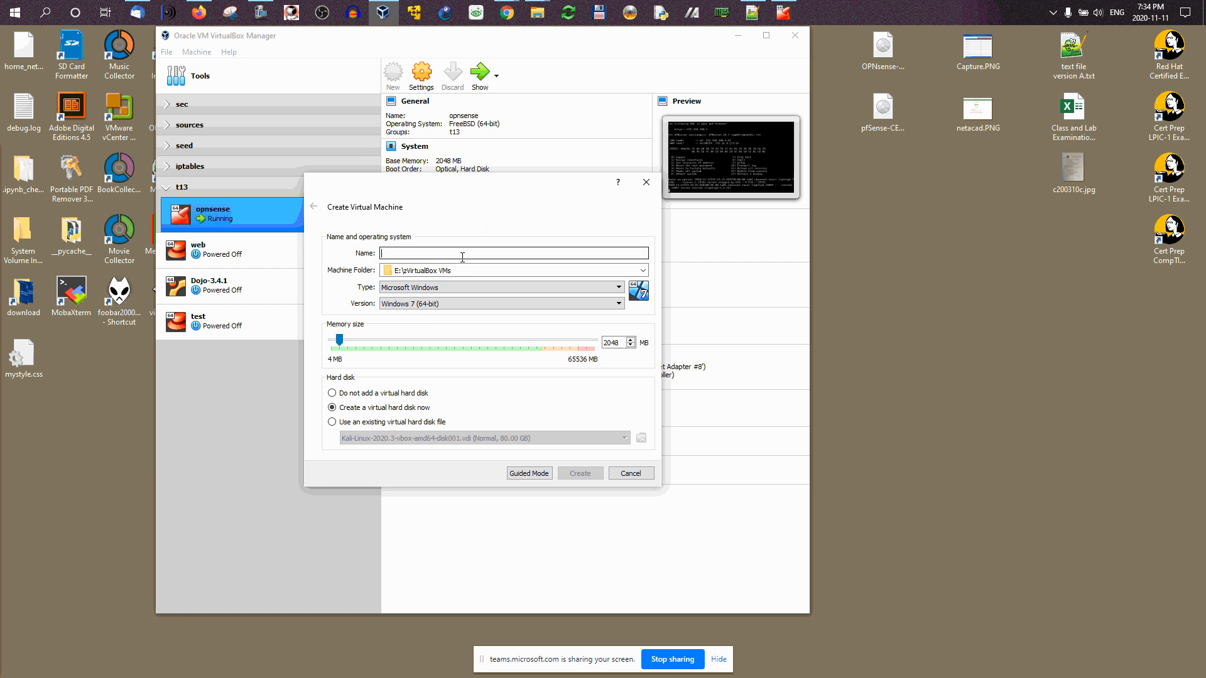
pyautogui.write('p')
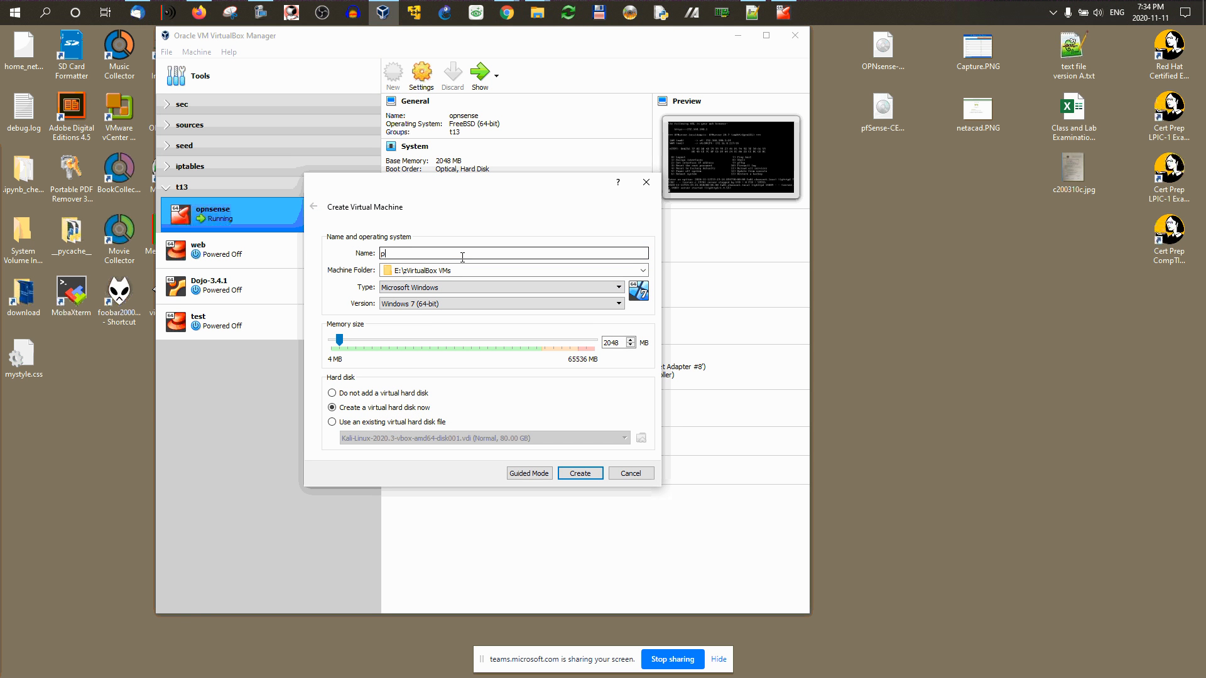
pyautogui.write('fsense')
pyautogui.click(417, 287)
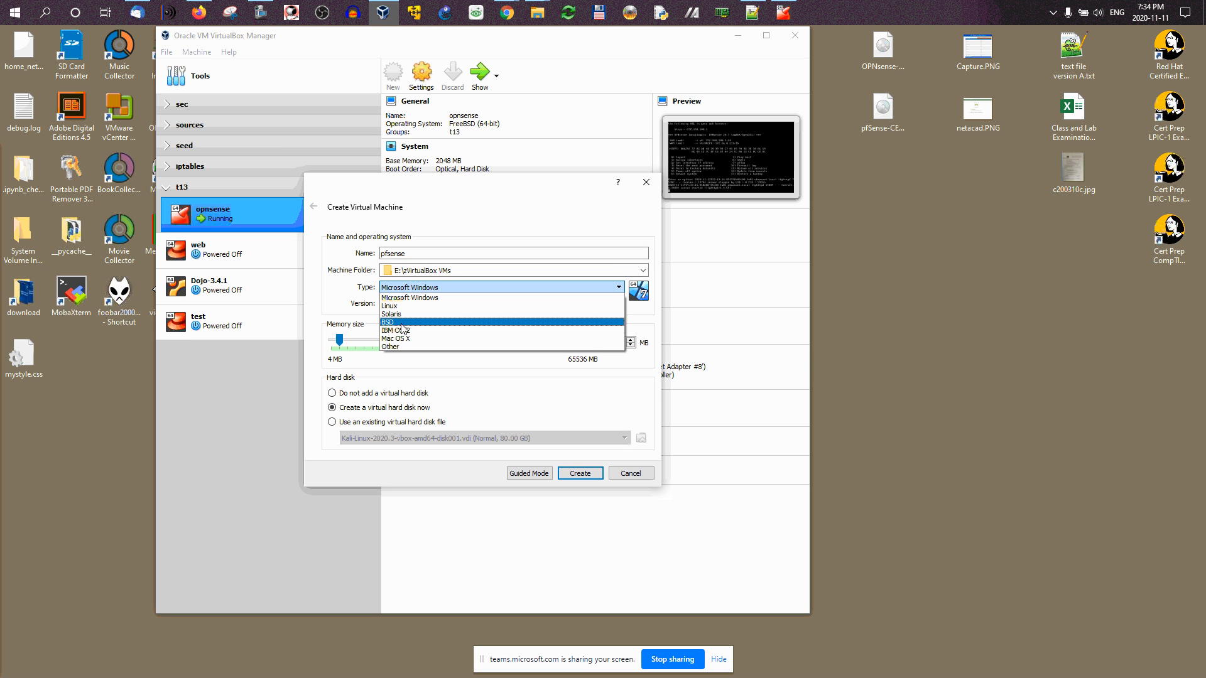
pyautogui.click(405, 323)
pyautogui.click(411, 304)
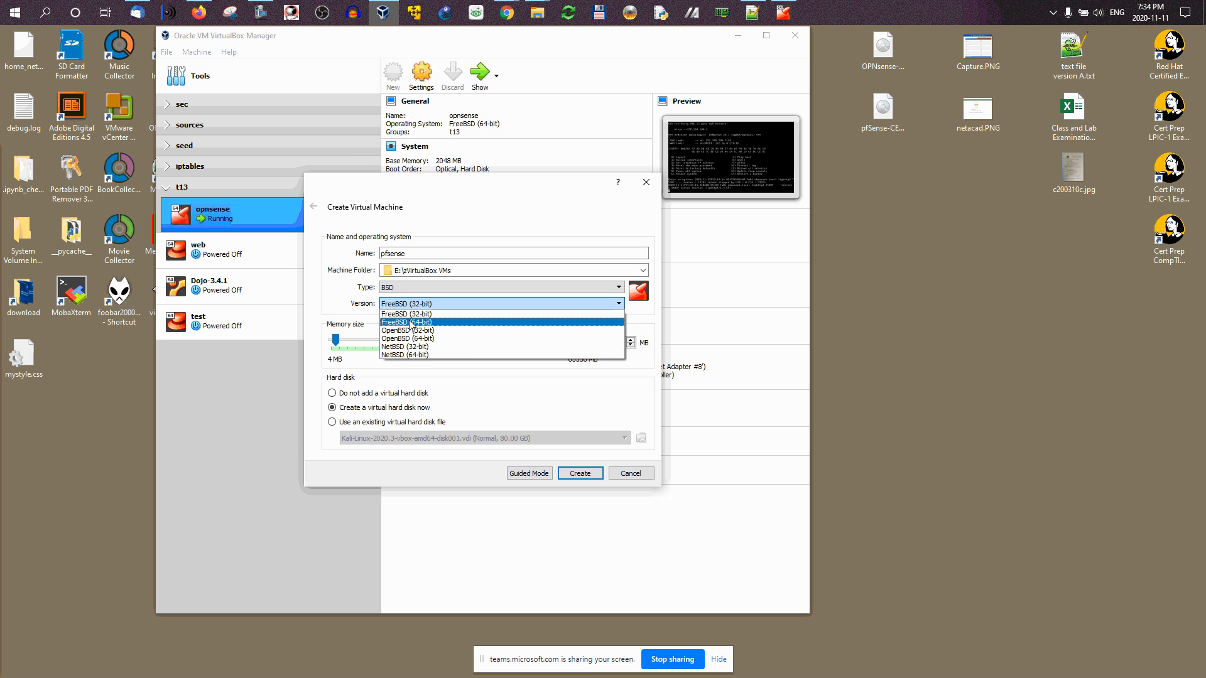
pyautogui.click(411, 323)
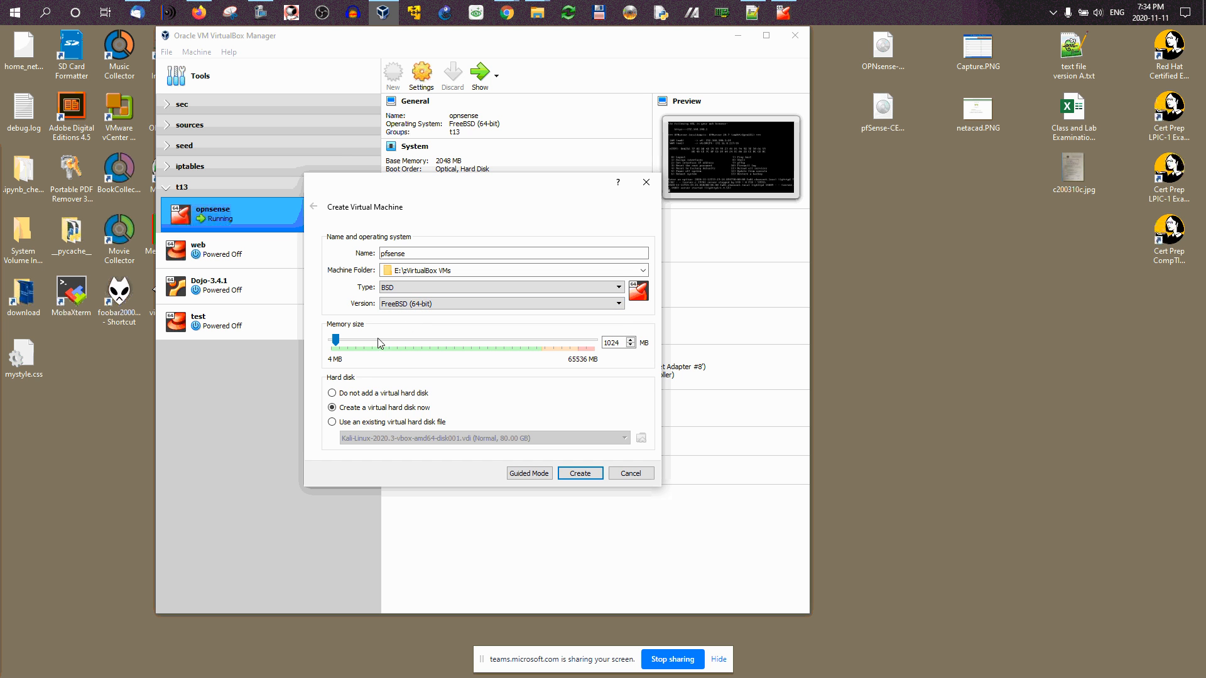
pyautogui.doubleClick(621, 343)
pyautogui.write('20')
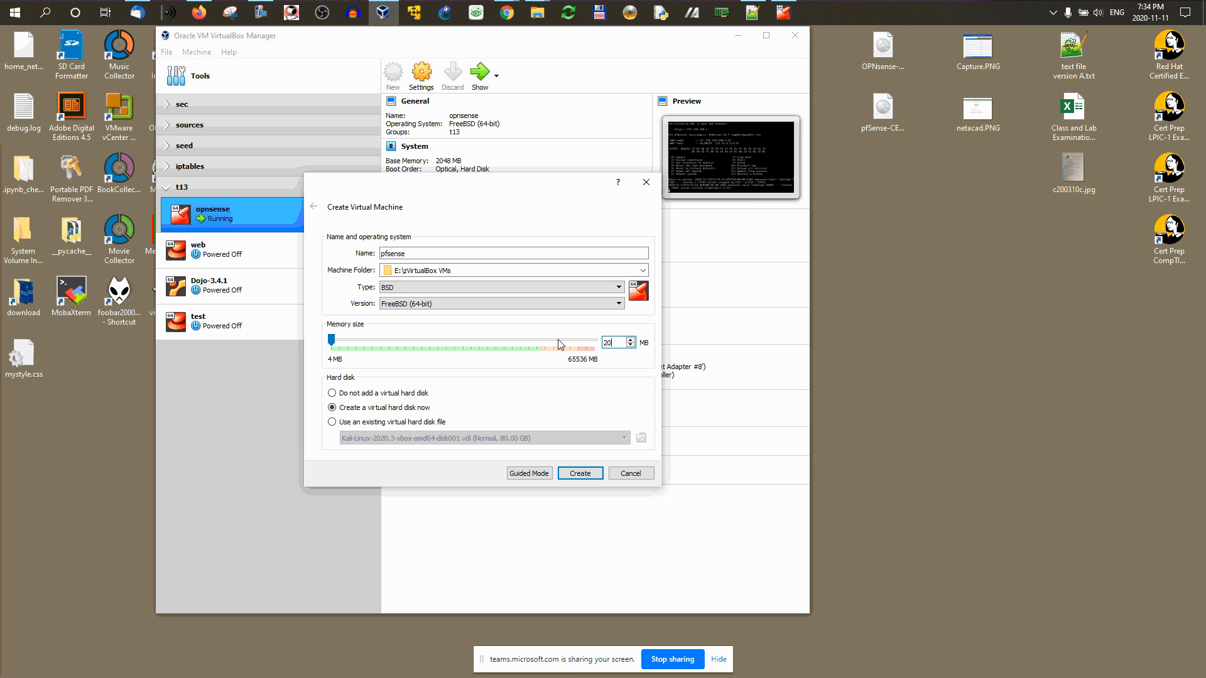
pyautogui.write('48')
pyautogui.click(587, 476)
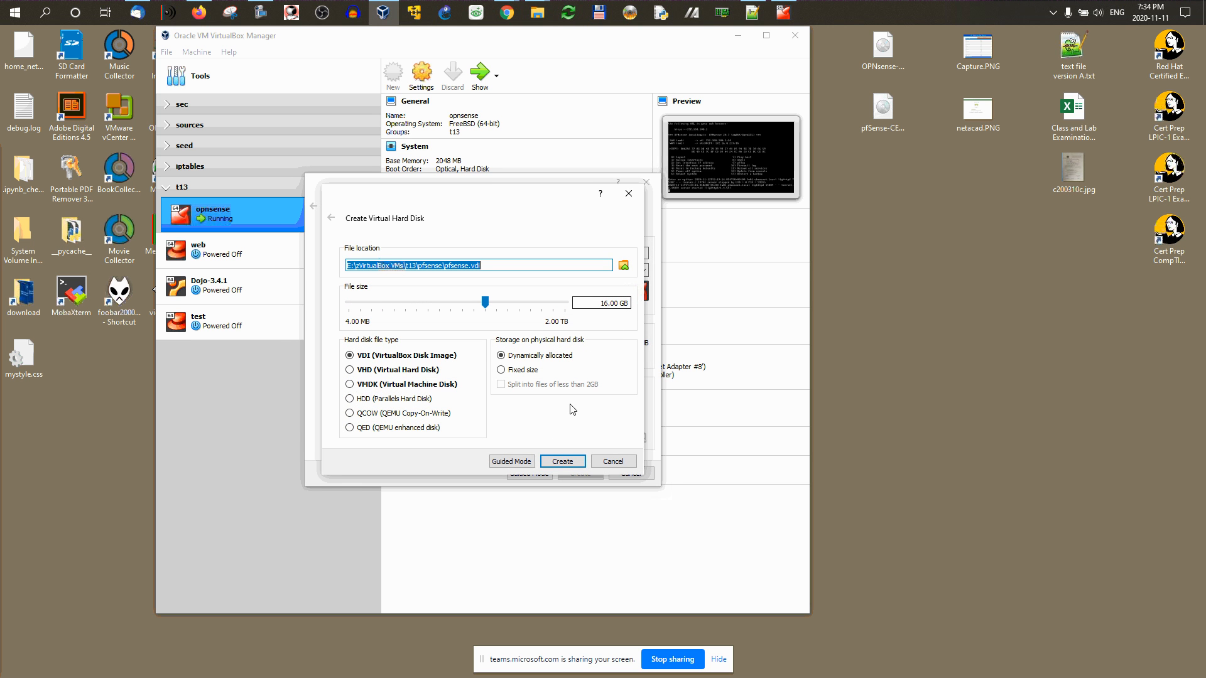
pyautogui.click(556, 466)
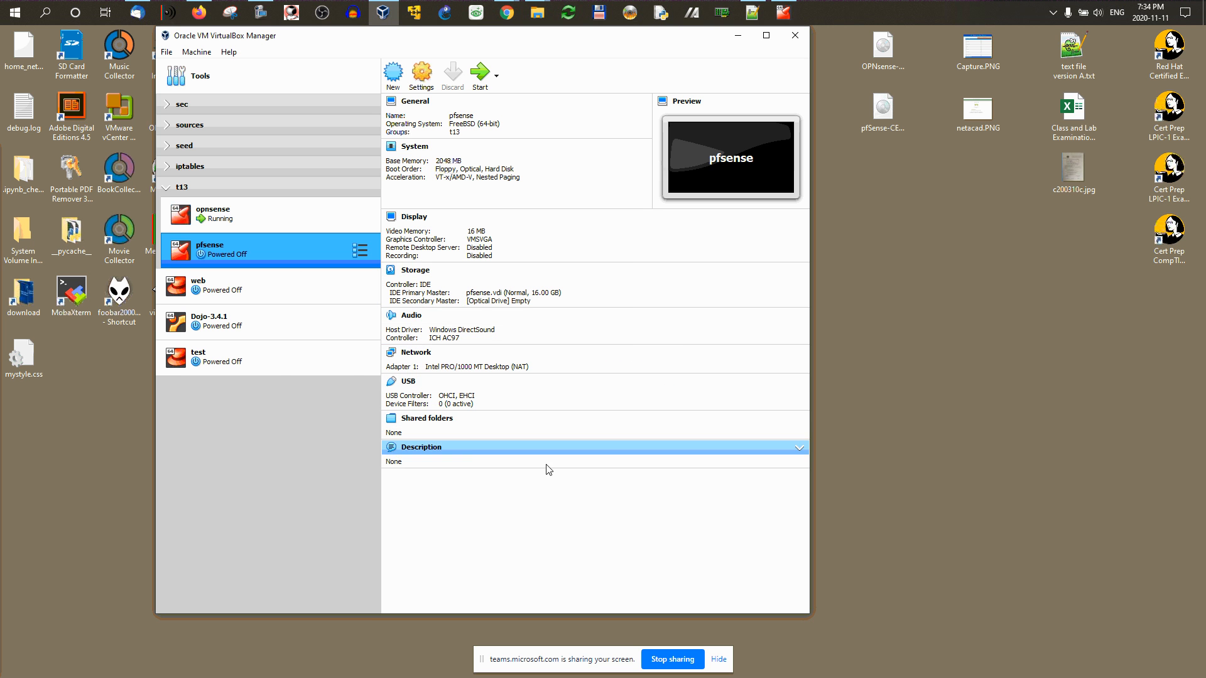
# Step: Toggle the t13 group in the VM list and open the pfsense VM's settings
pyautogui.click(169, 188)
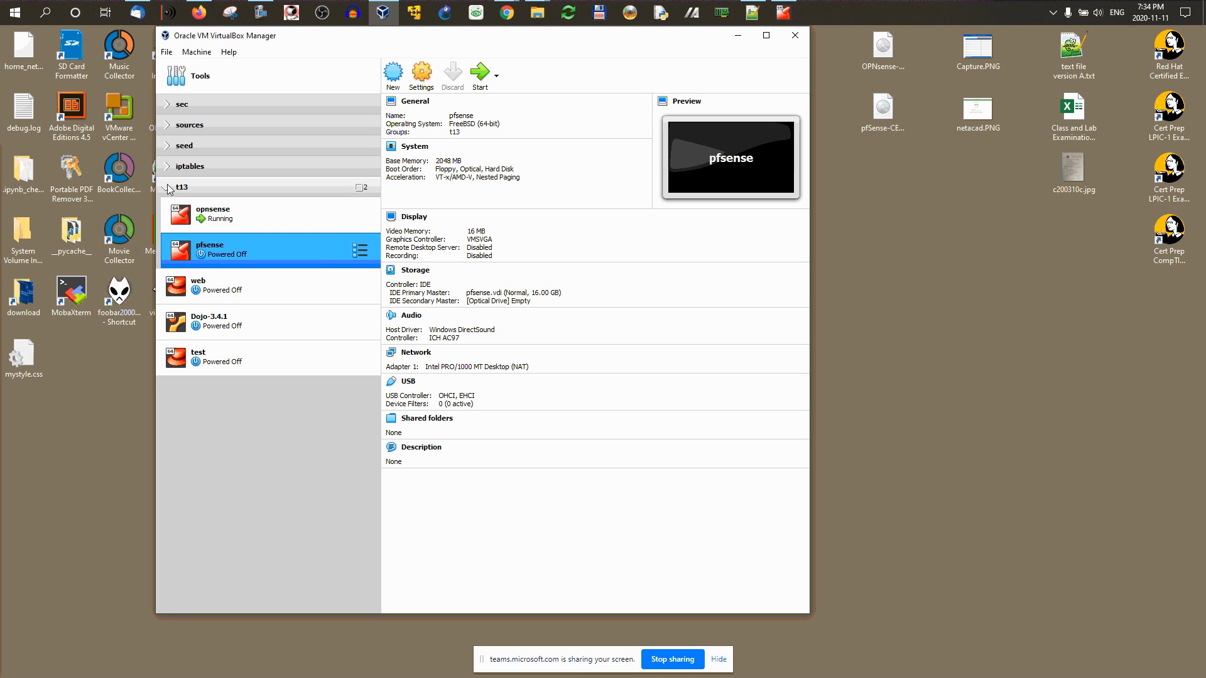
pyautogui.click(168, 188)
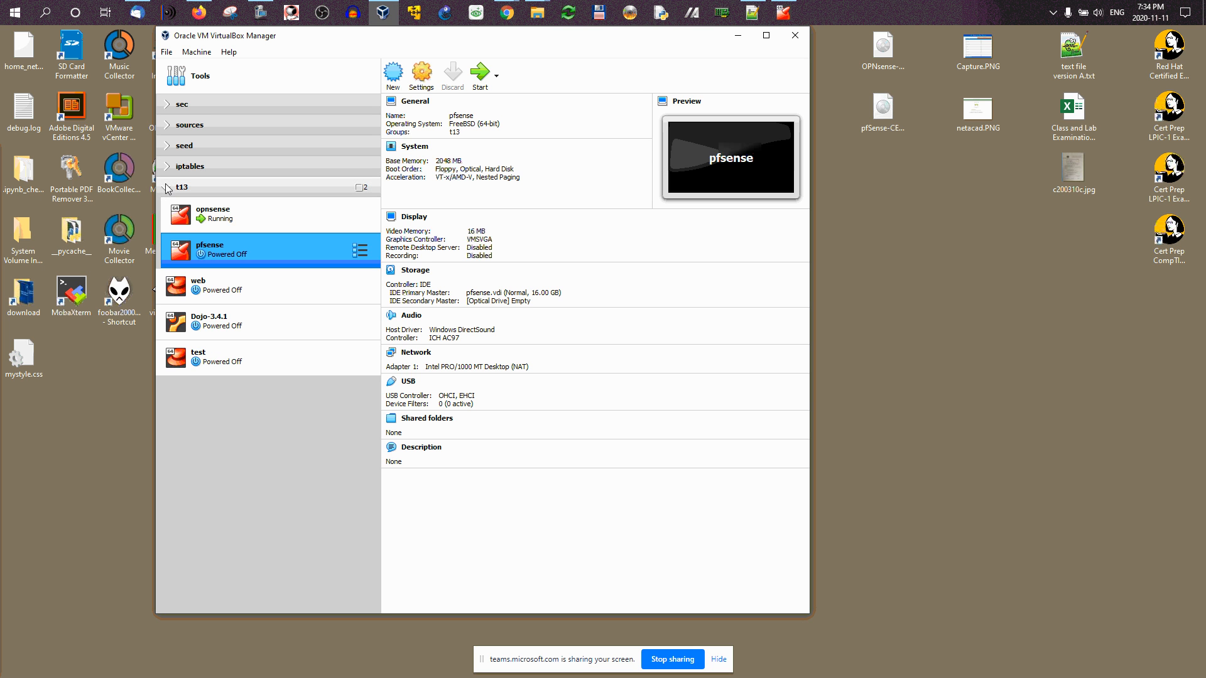
pyautogui.click(168, 189)
pyautogui.click(168, 188)
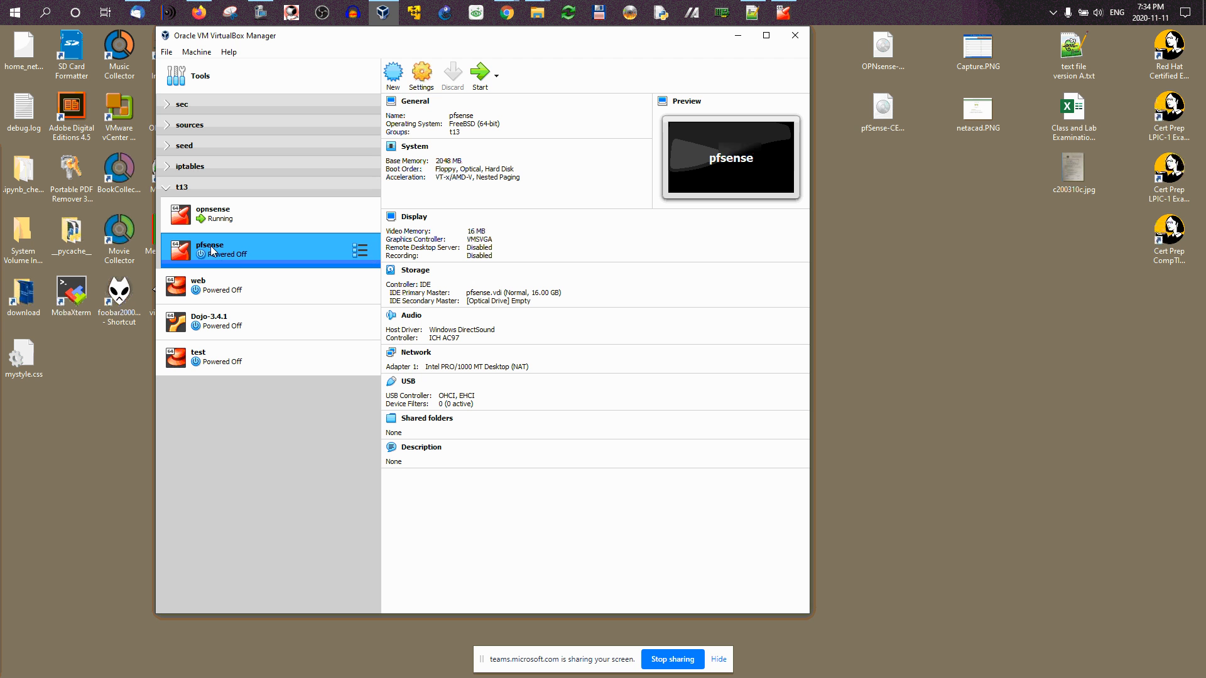
pyautogui.click(423, 79)
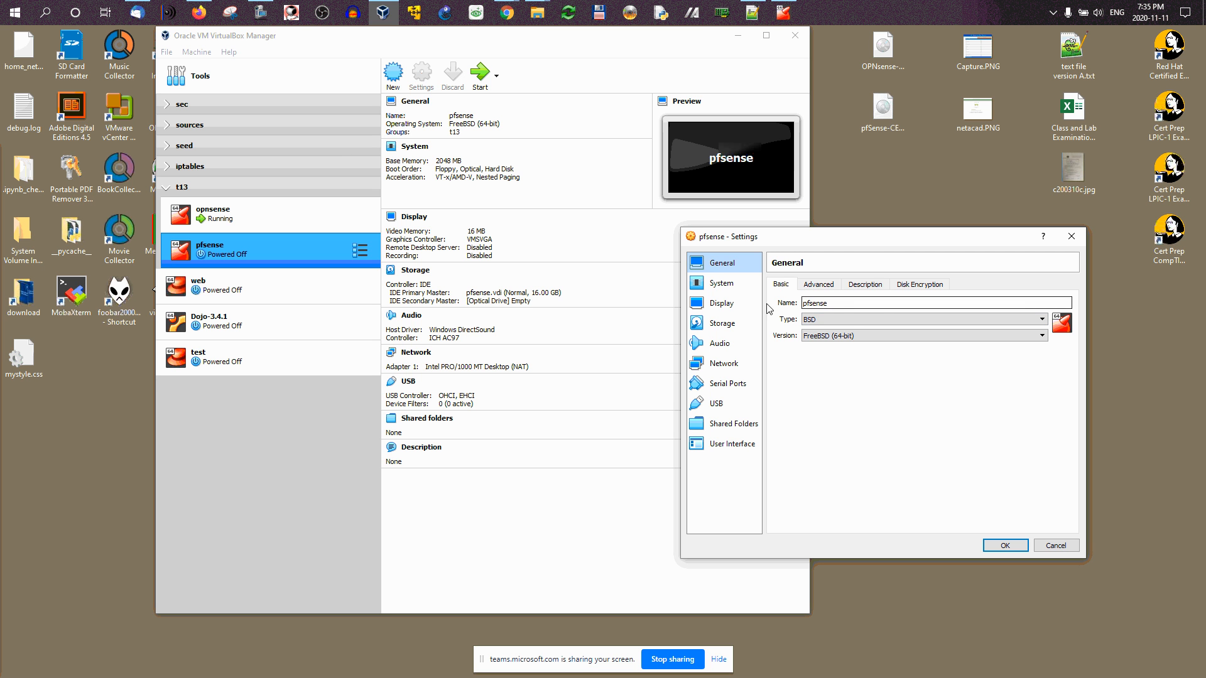
# Step: Move Floppy to the bottom of the boot order and set the pointing device to USB Tablet
pyautogui.click(818, 284)
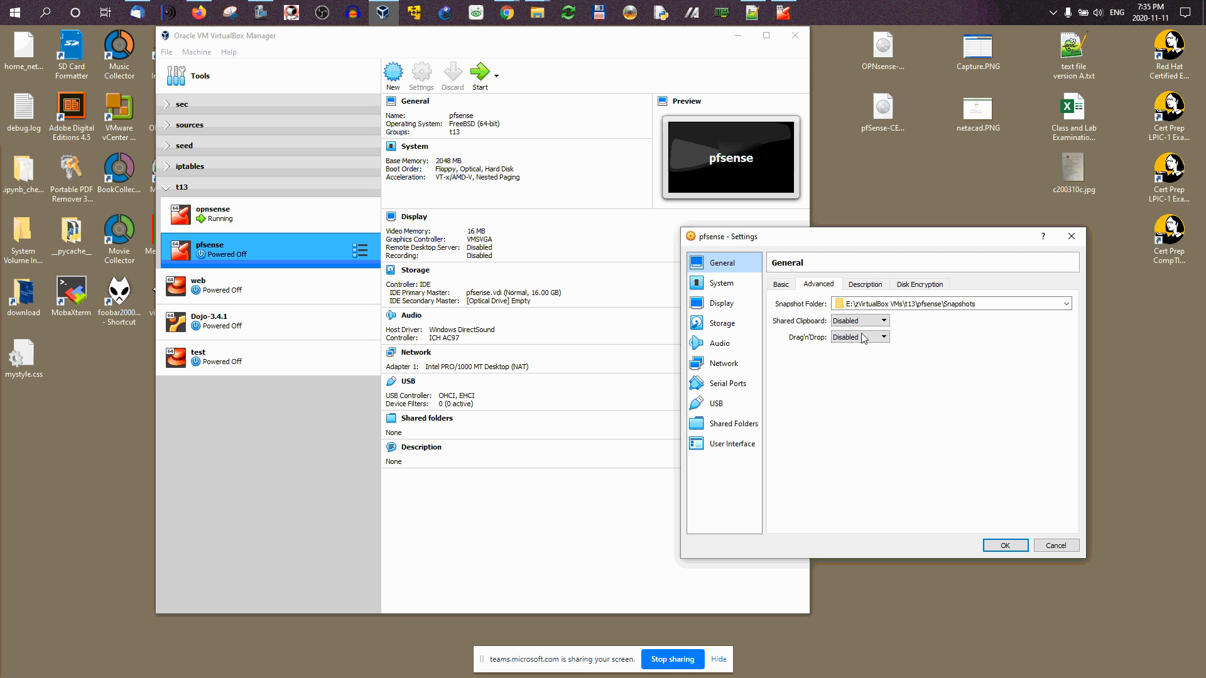
pyautogui.click(721, 286)
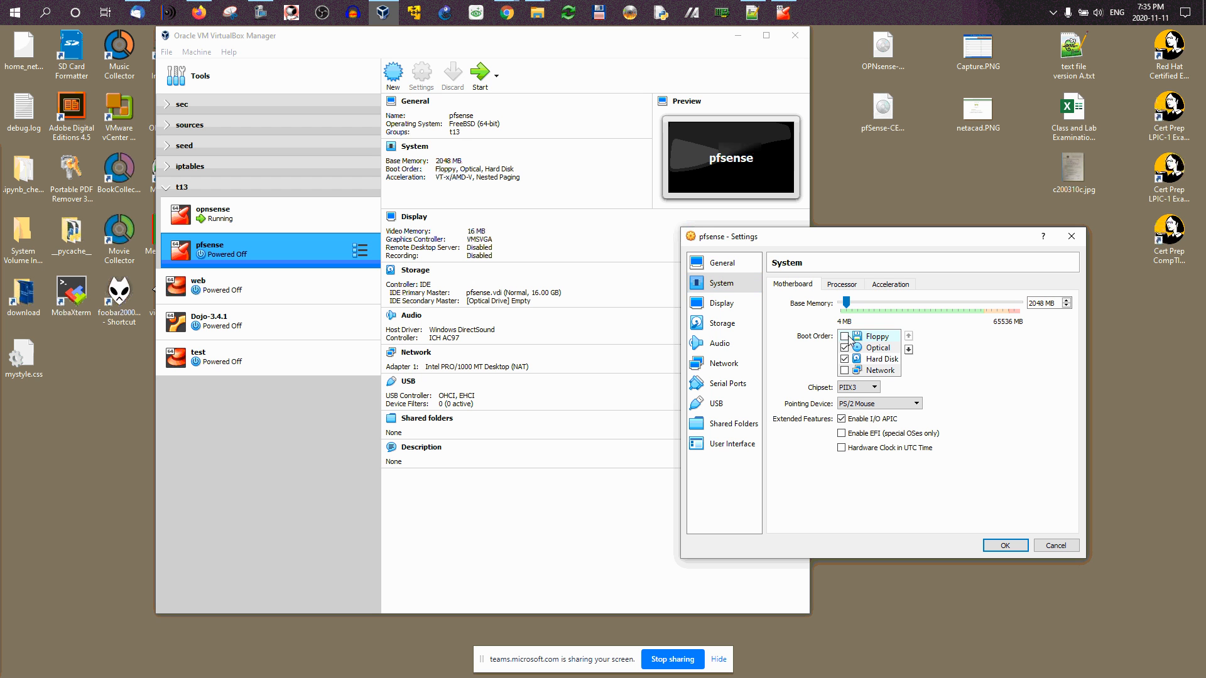
pyautogui.click(908, 349)
pyautogui.click(908, 349)
pyautogui.click(908, 349)
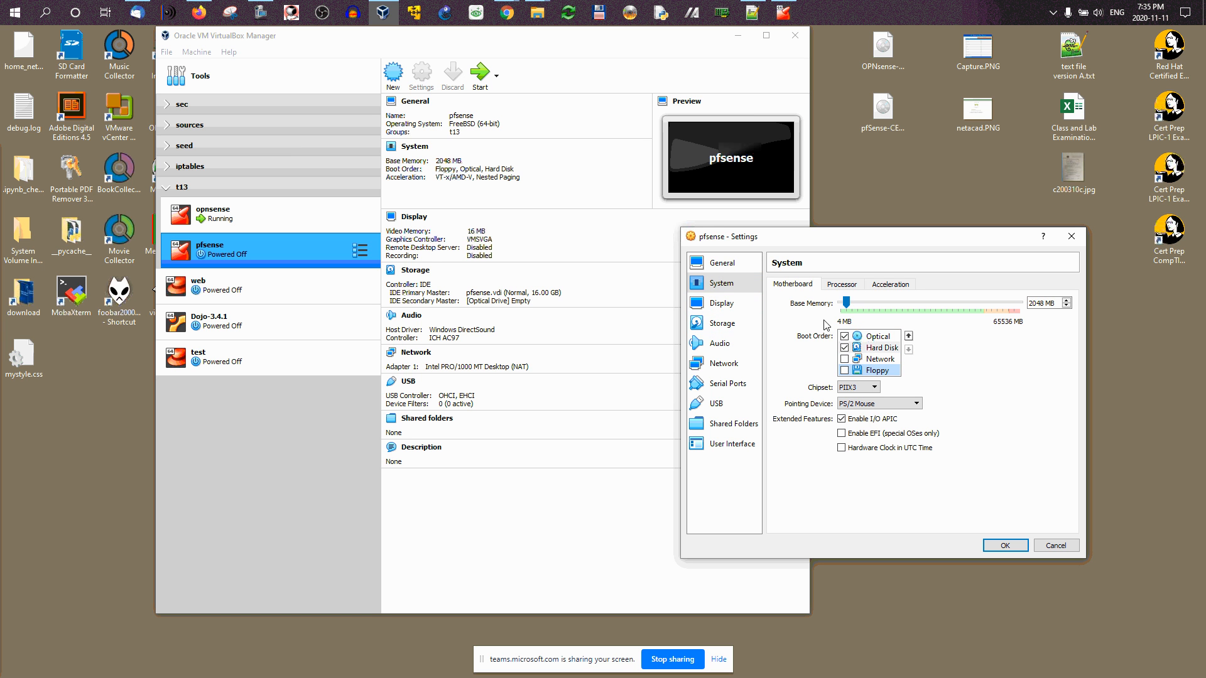
pyautogui.click(878, 404)
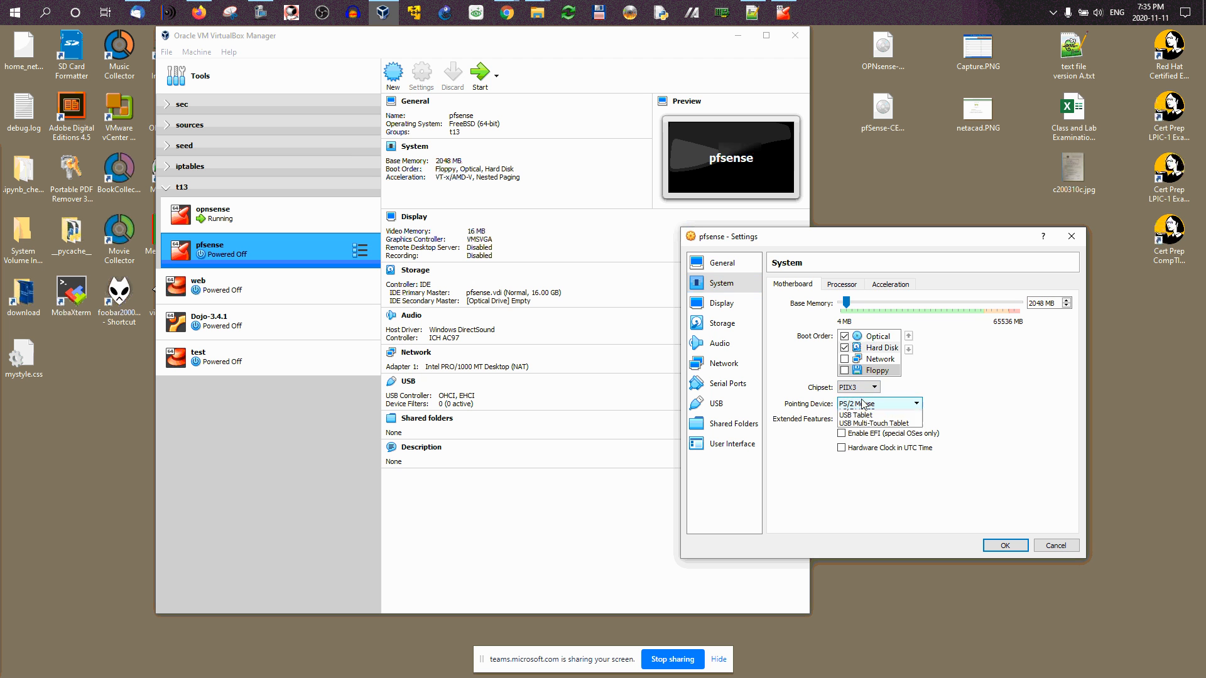
pyautogui.click(865, 423)
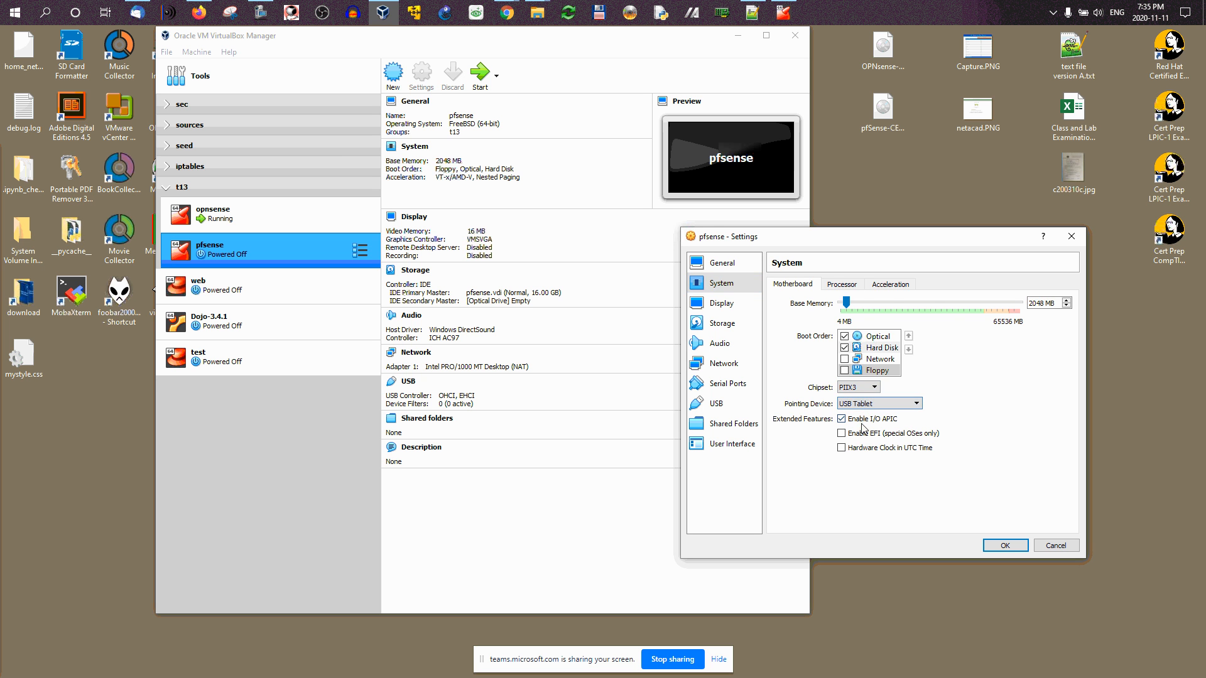
pyautogui.click(706, 308)
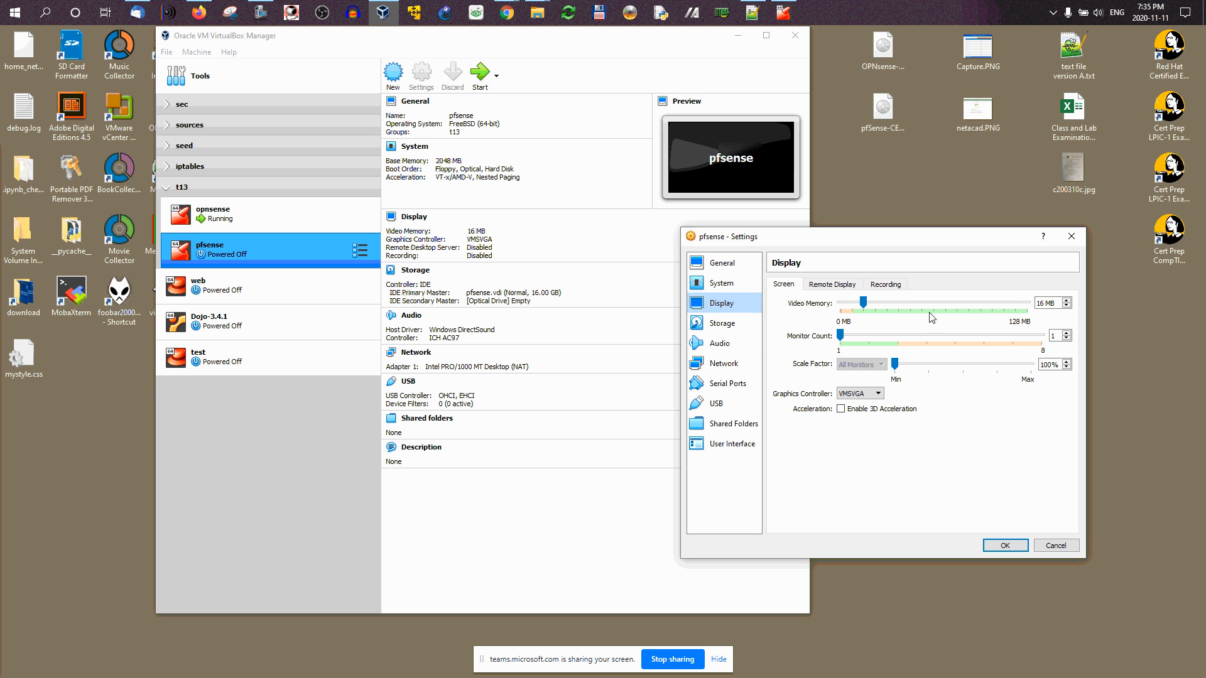
# Step: Load pfSense-CE-2.4.5-RELEASE-p1-amd64.iso from the Desktop into the empty optical drive
pyautogui.click(722, 324)
pyautogui.click(805, 327)
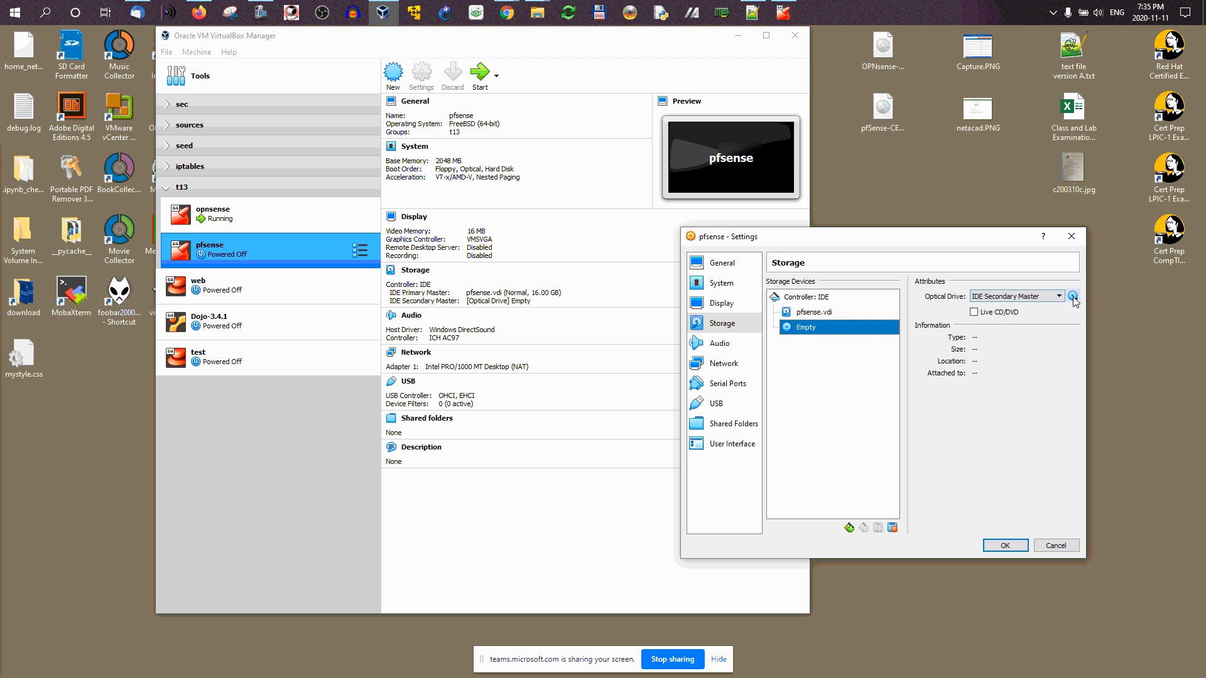
pyautogui.click(1073, 296)
pyautogui.click(1011, 302)
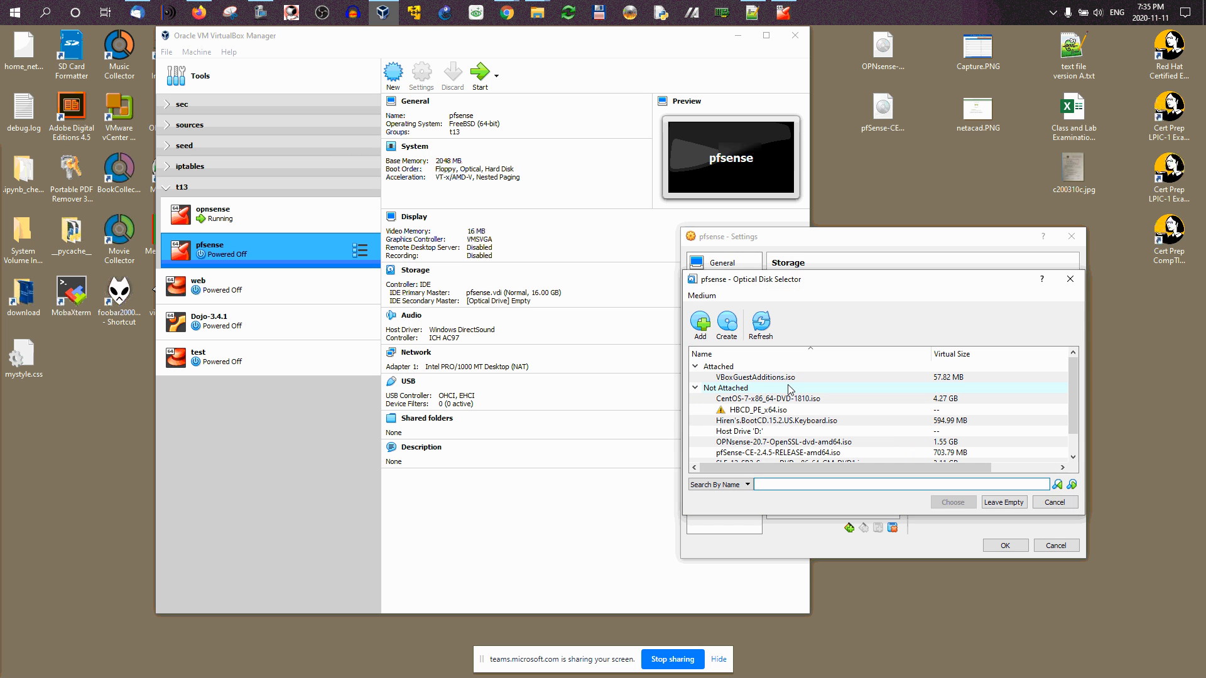
pyautogui.click(701, 323)
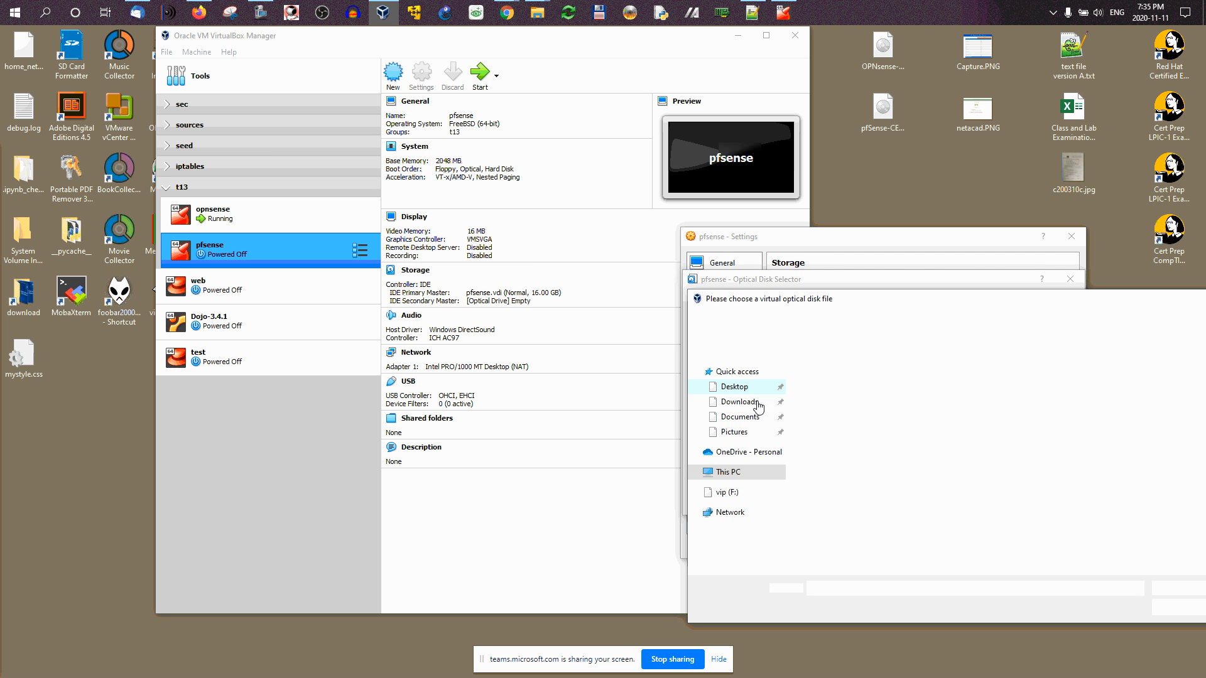
pyautogui.click(733, 387)
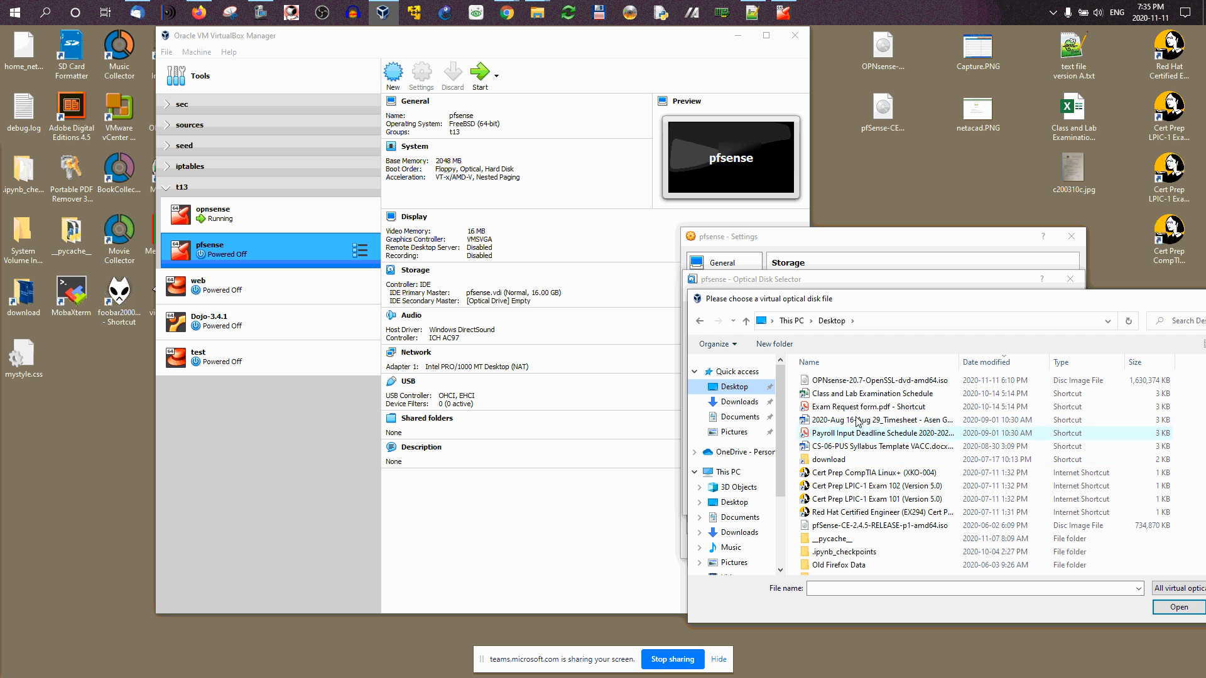
pyautogui.click(825, 526)
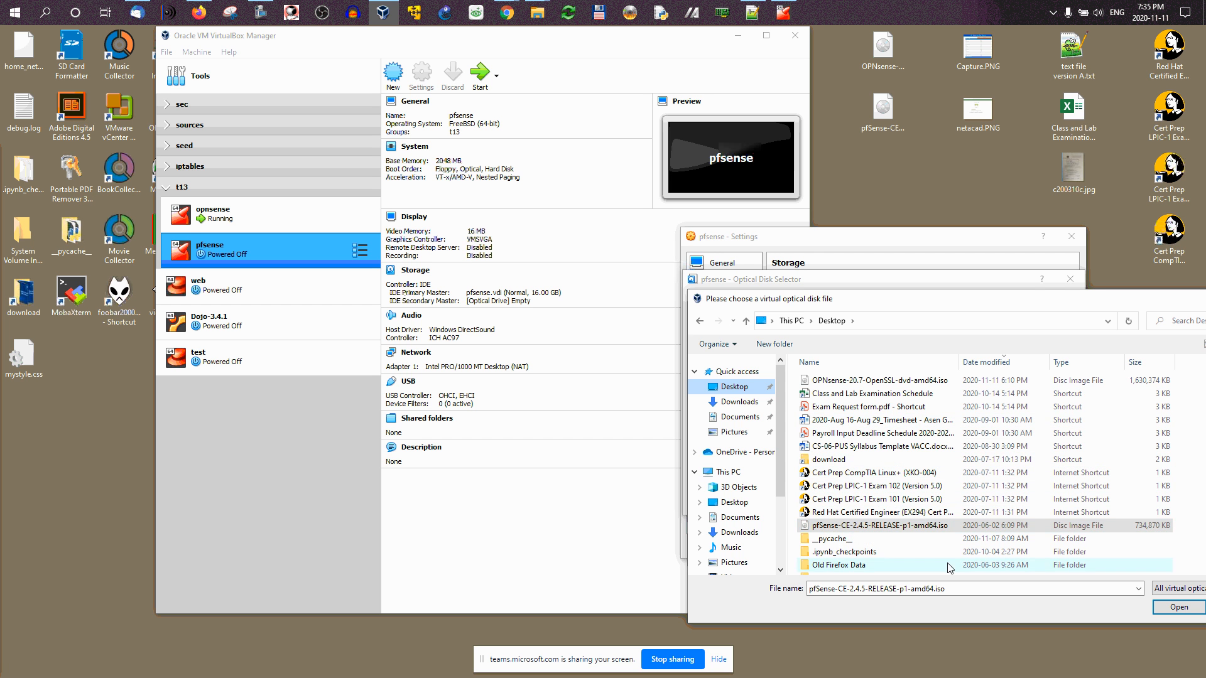
pyautogui.click(1154, 608)
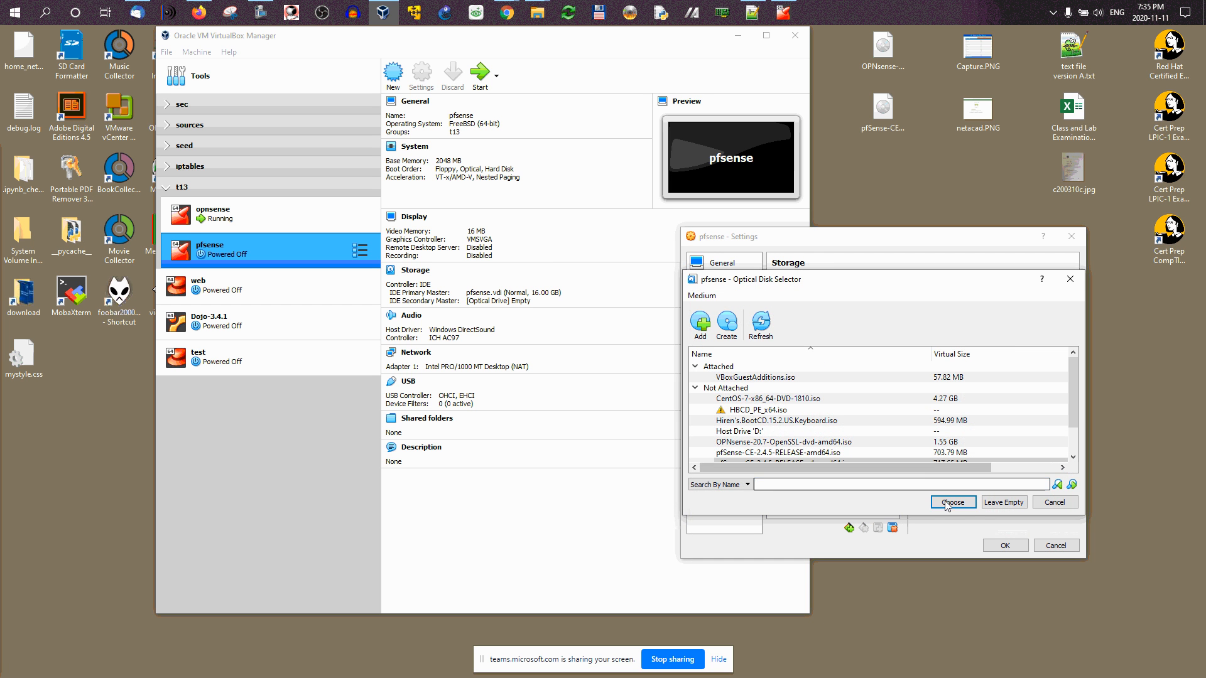
pyautogui.click(954, 505)
pyautogui.click(724, 364)
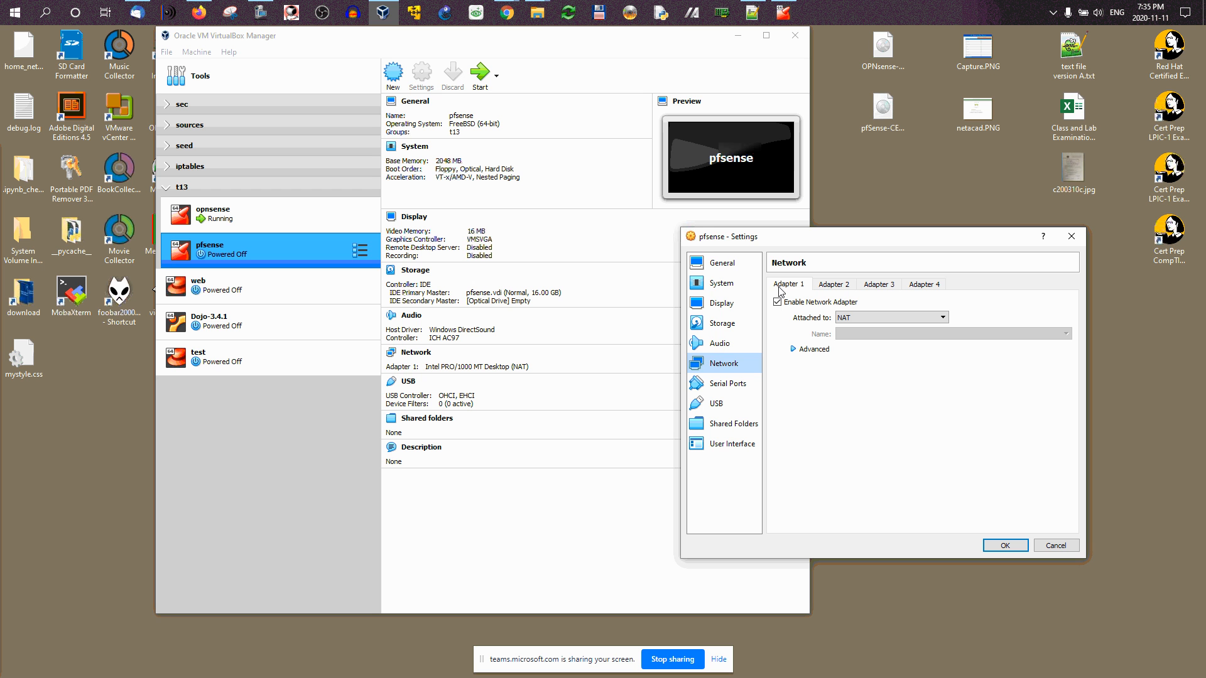
# Step: Attach network adapter 1 as a Bridged Adapter
pyautogui.click(837, 318)
pyautogui.click(851, 336)
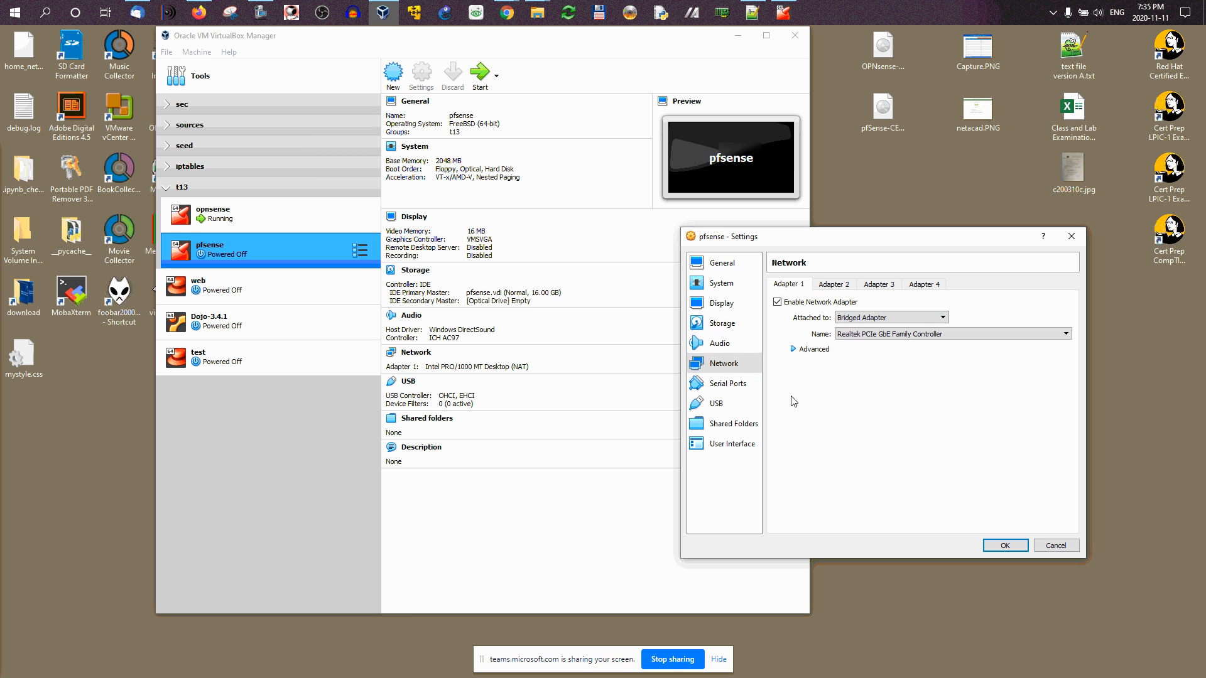
pyautogui.click(831, 286)
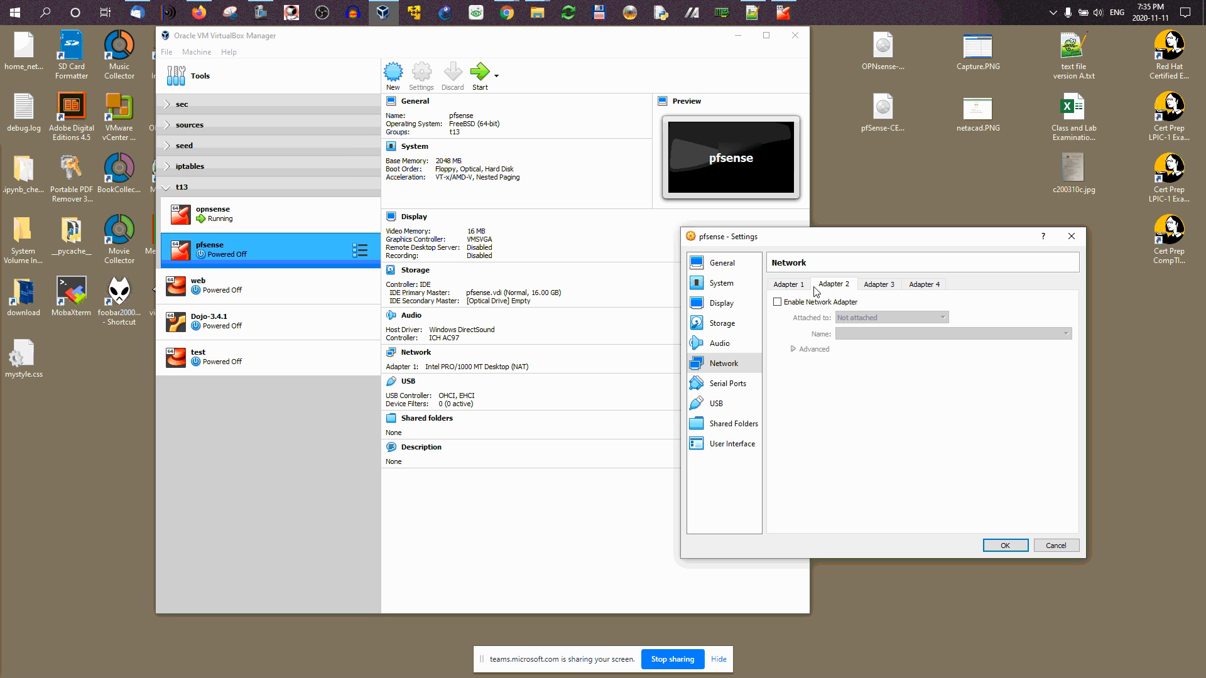
pyautogui.click(790, 286)
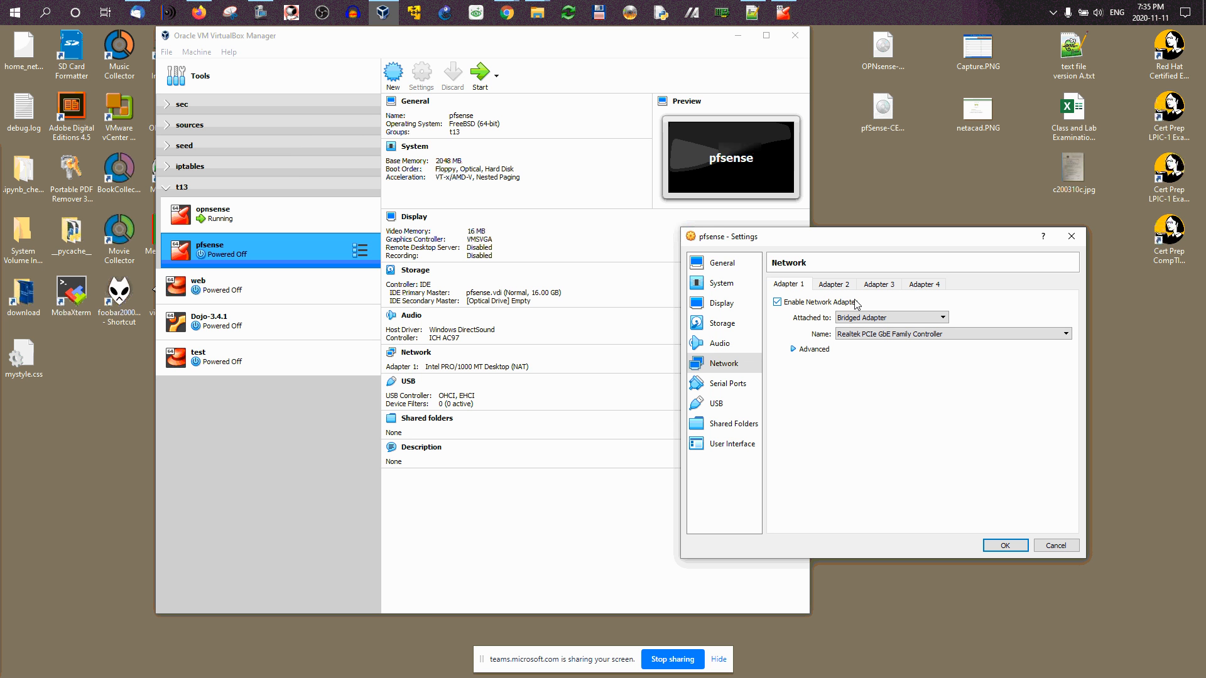
# Step: Enable adapter 2 and attach it to the internal network 'lan'
pyautogui.click(832, 284)
pyautogui.click(779, 303)
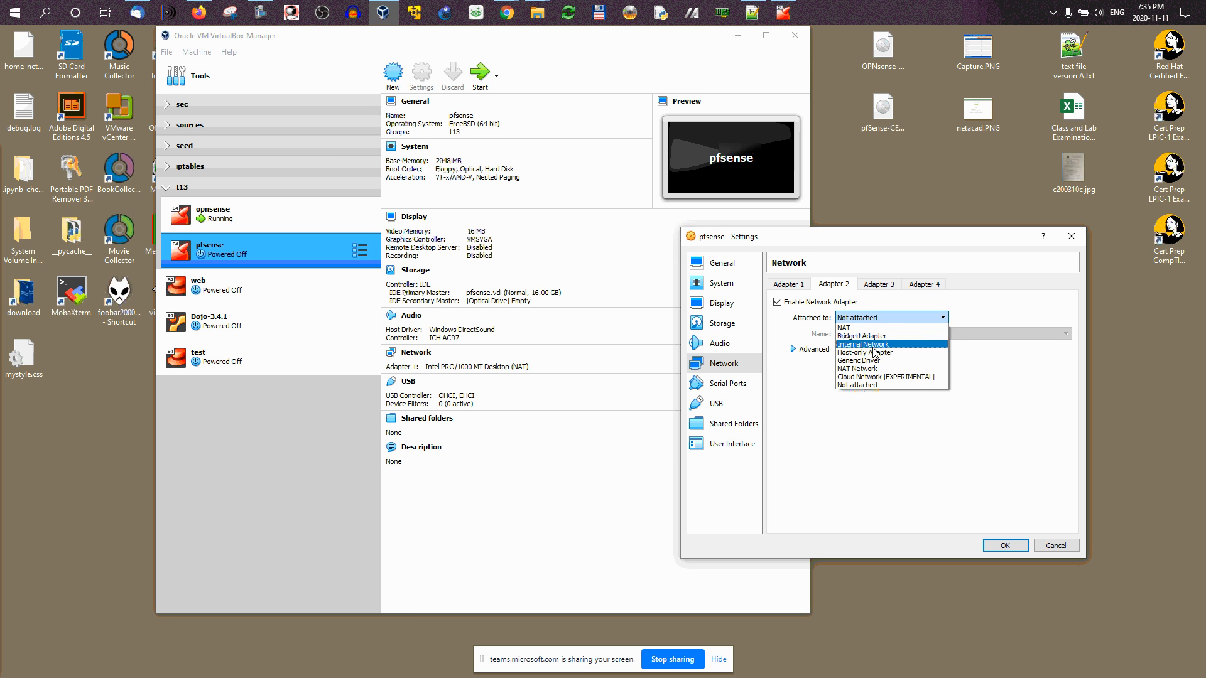
pyautogui.click(873, 345)
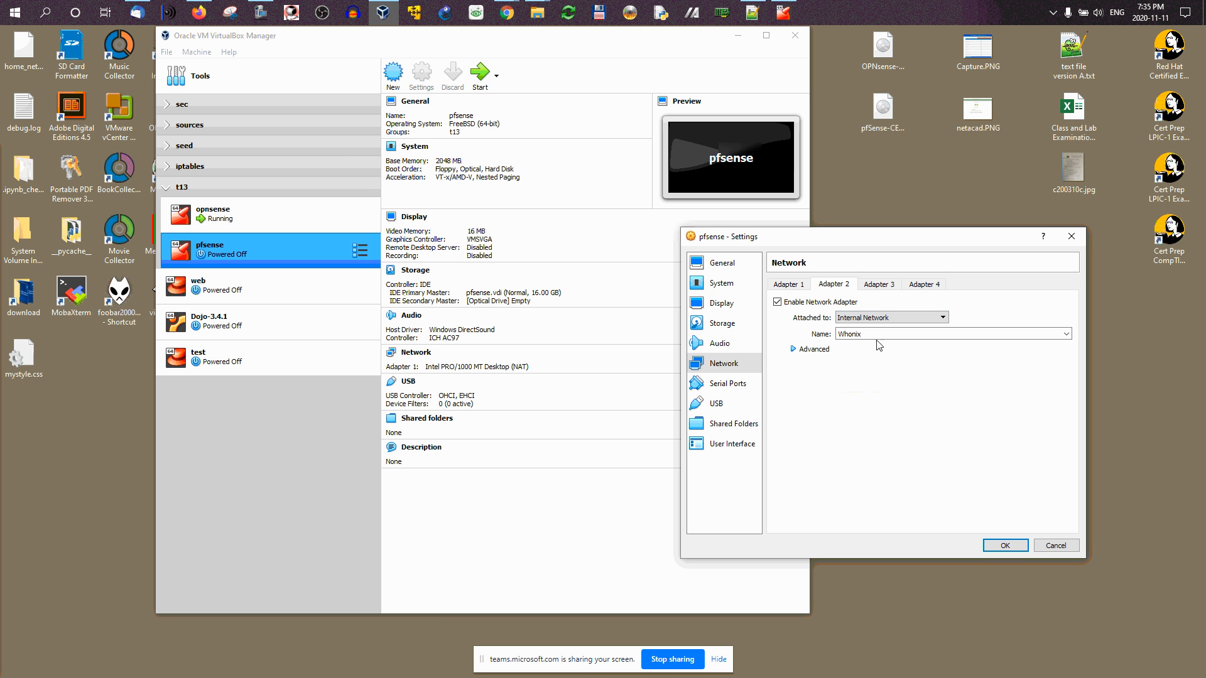
pyautogui.click(1066, 336)
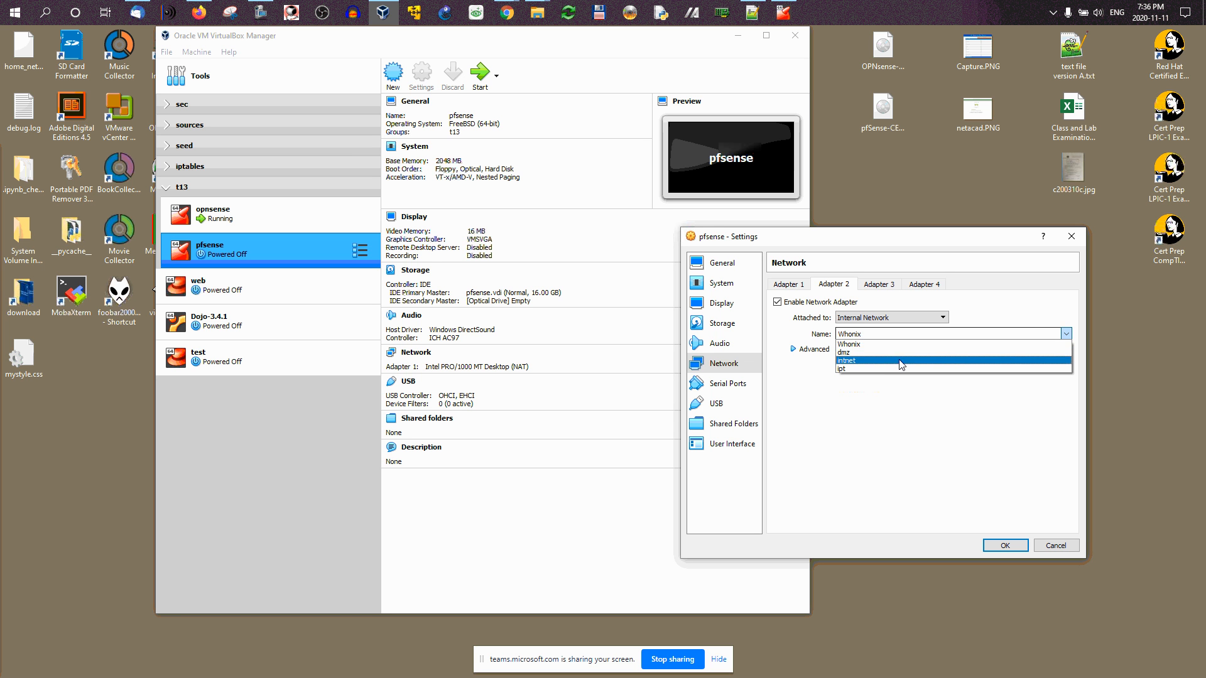
pyautogui.click(884, 342)
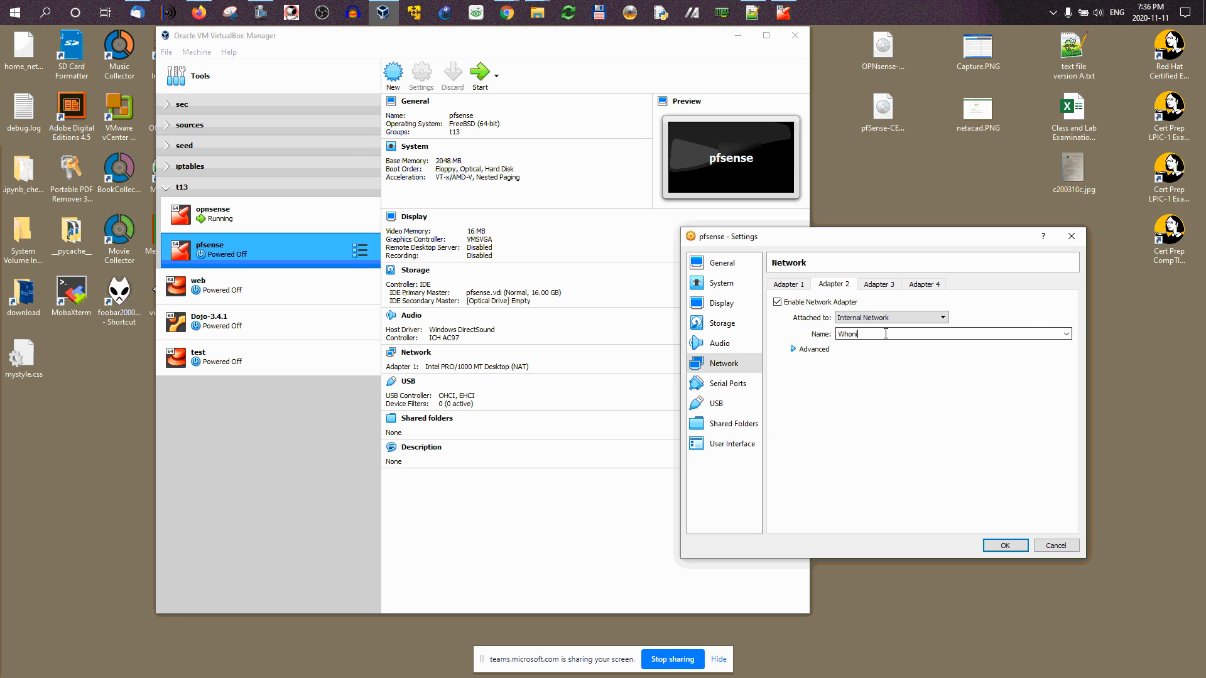
pyautogui.press('BackSpace')
pyautogui.press('BackSpace')
pyautogui.press('BackSpace')
pyautogui.write('lan')
# Step: Enable adapter 3 on internal network 'dmz', then recheck adapter 2's settings
pyautogui.click(878, 284)
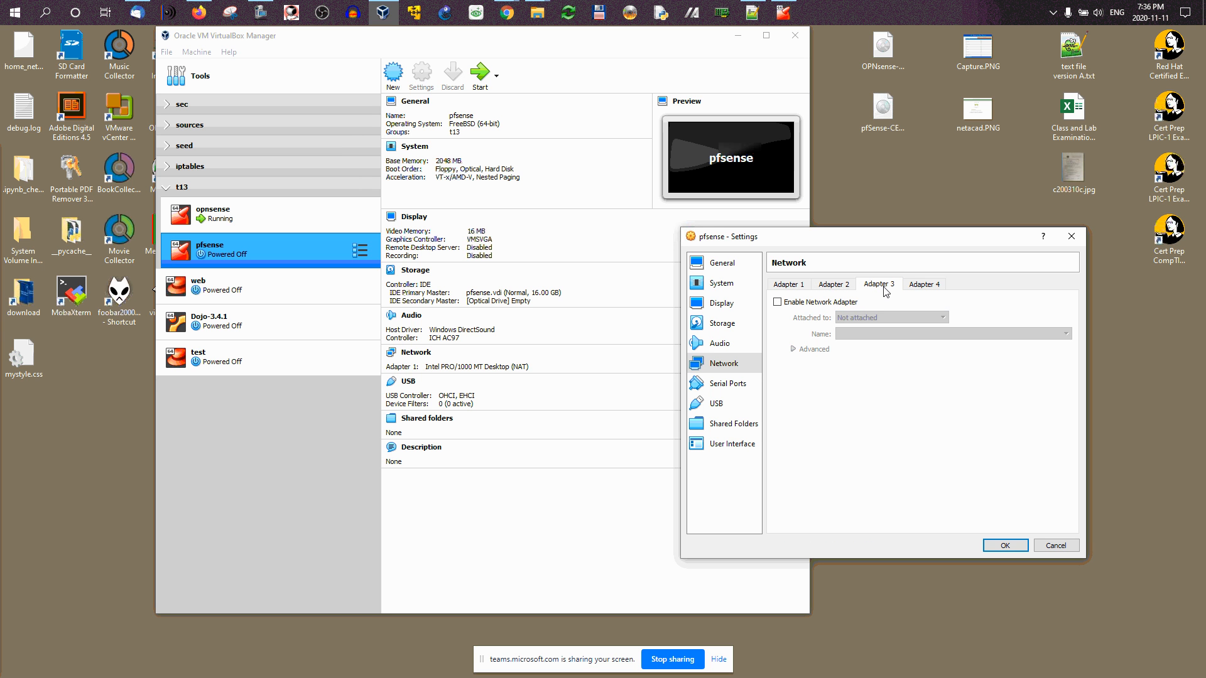
pyautogui.click(805, 307)
pyautogui.click(855, 319)
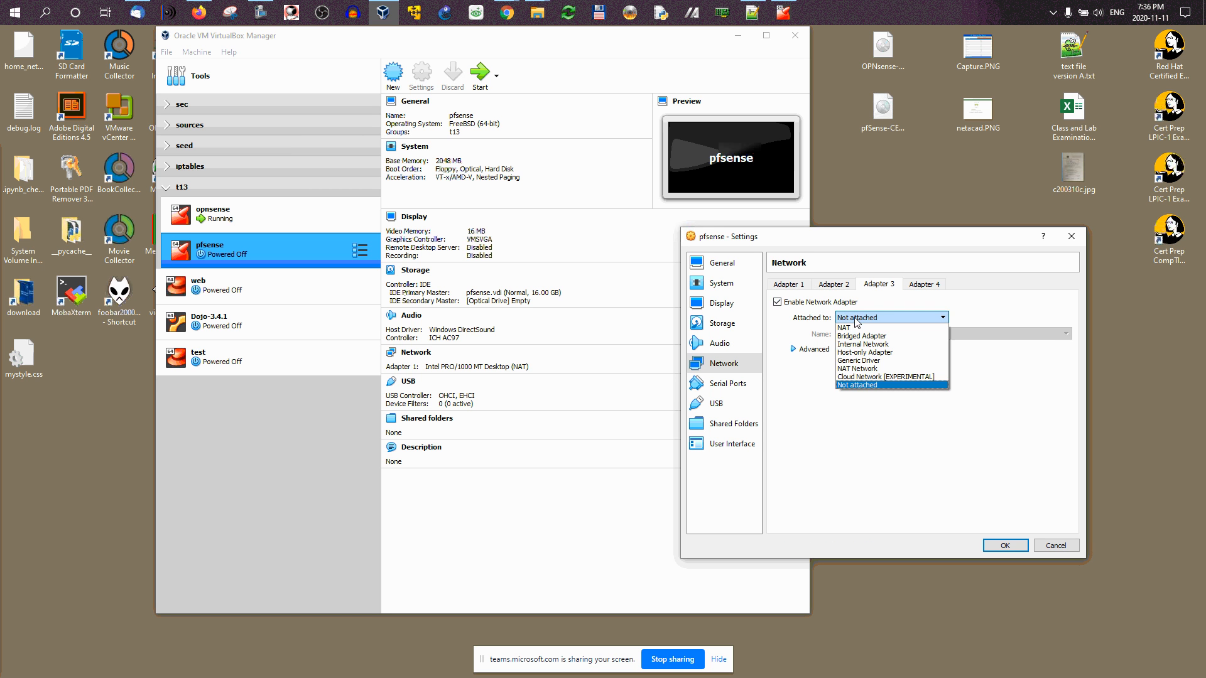
pyautogui.click(865, 345)
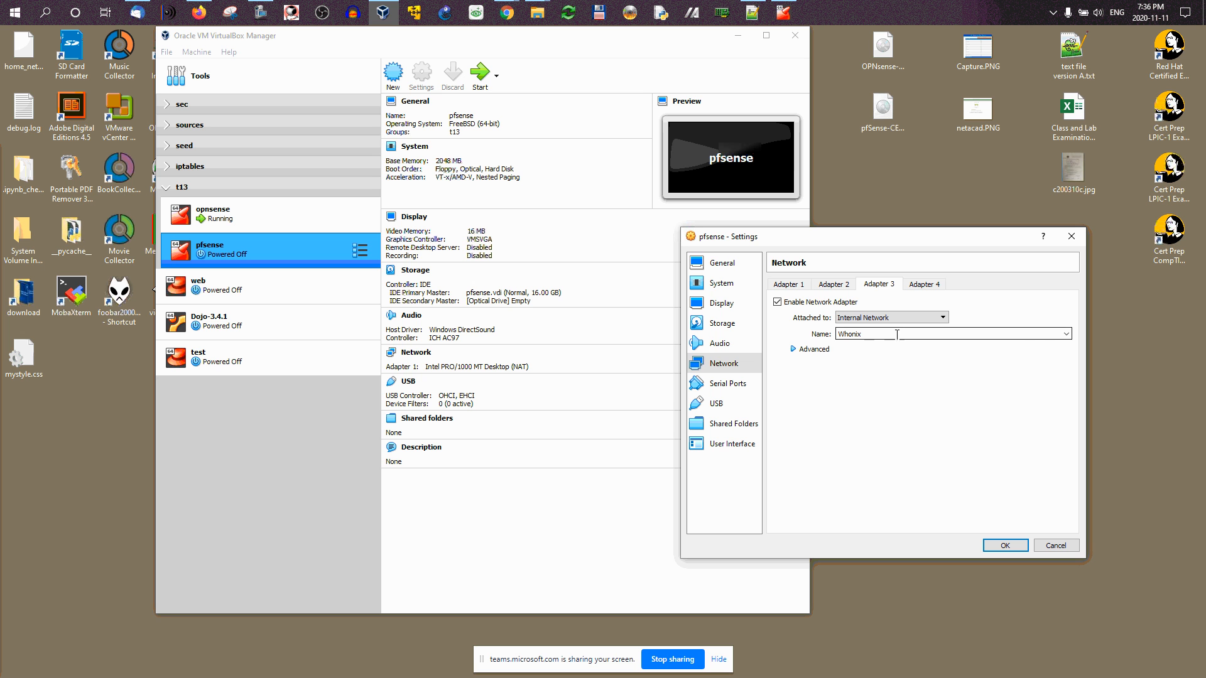
pyautogui.click(1066, 333)
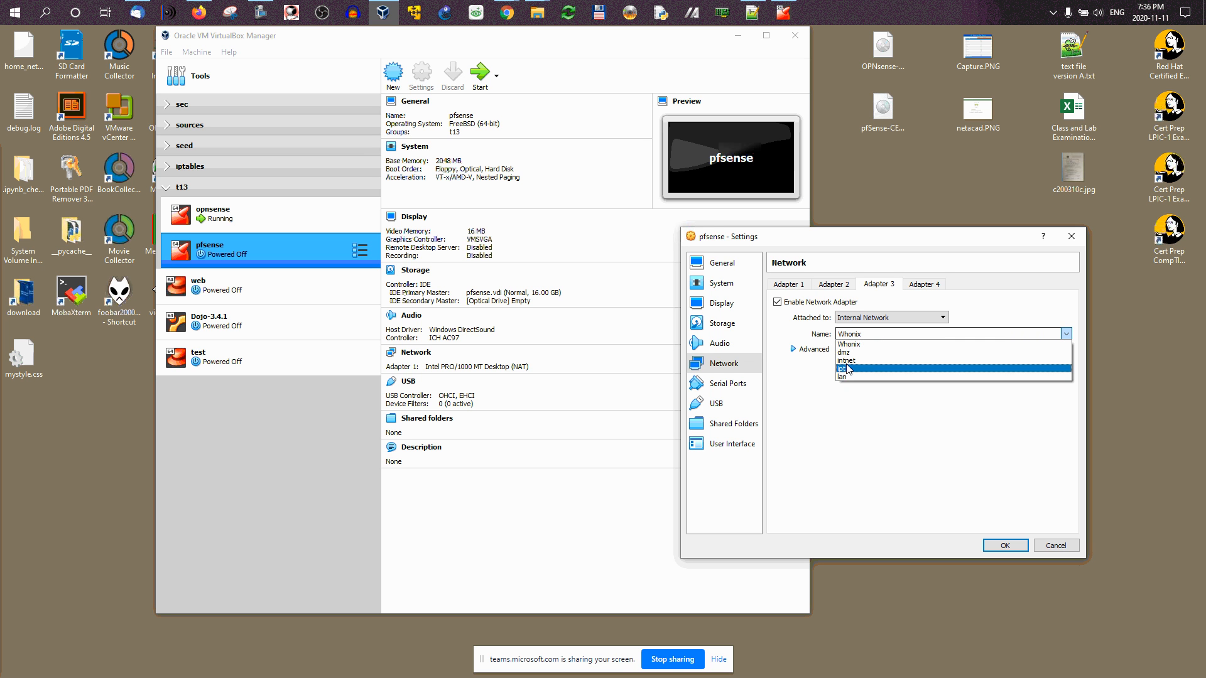
pyautogui.click(846, 353)
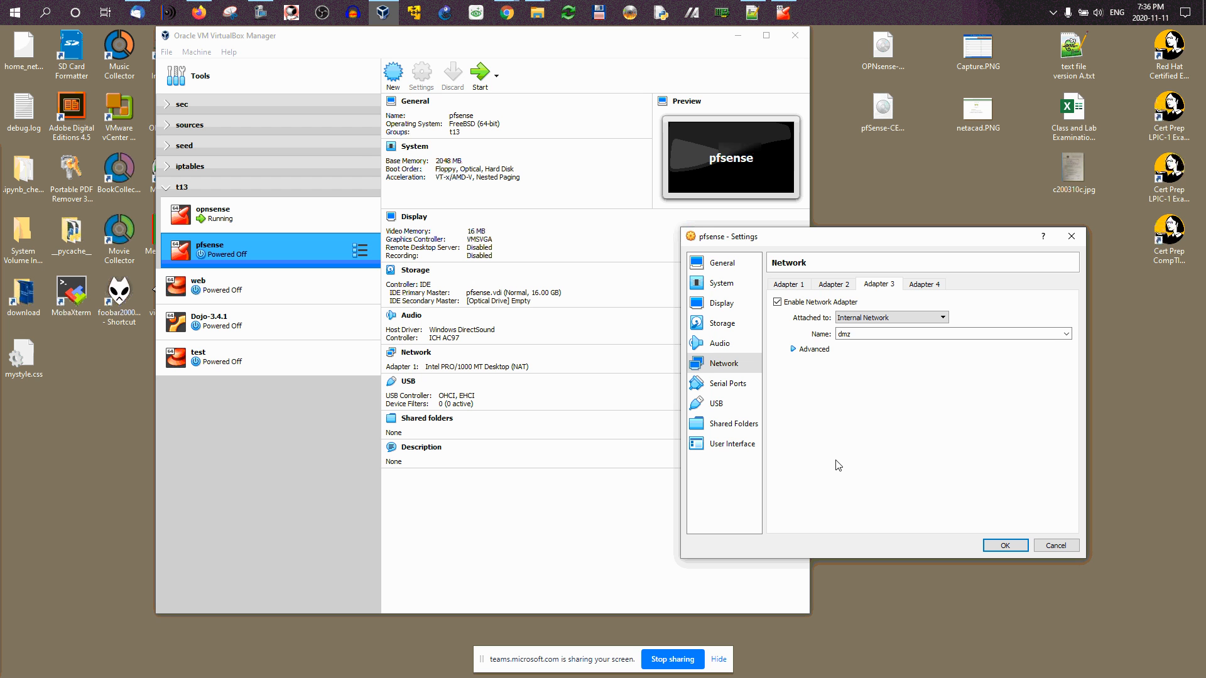
pyautogui.click(834, 285)
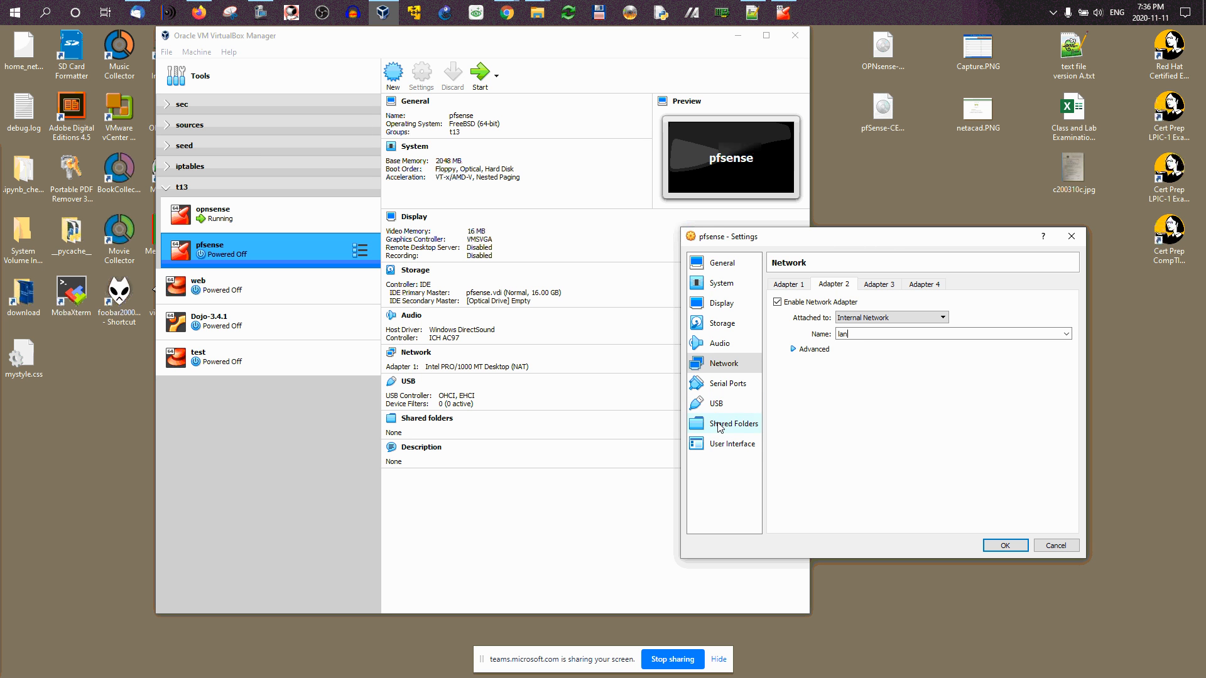
pyautogui.click(721, 425)
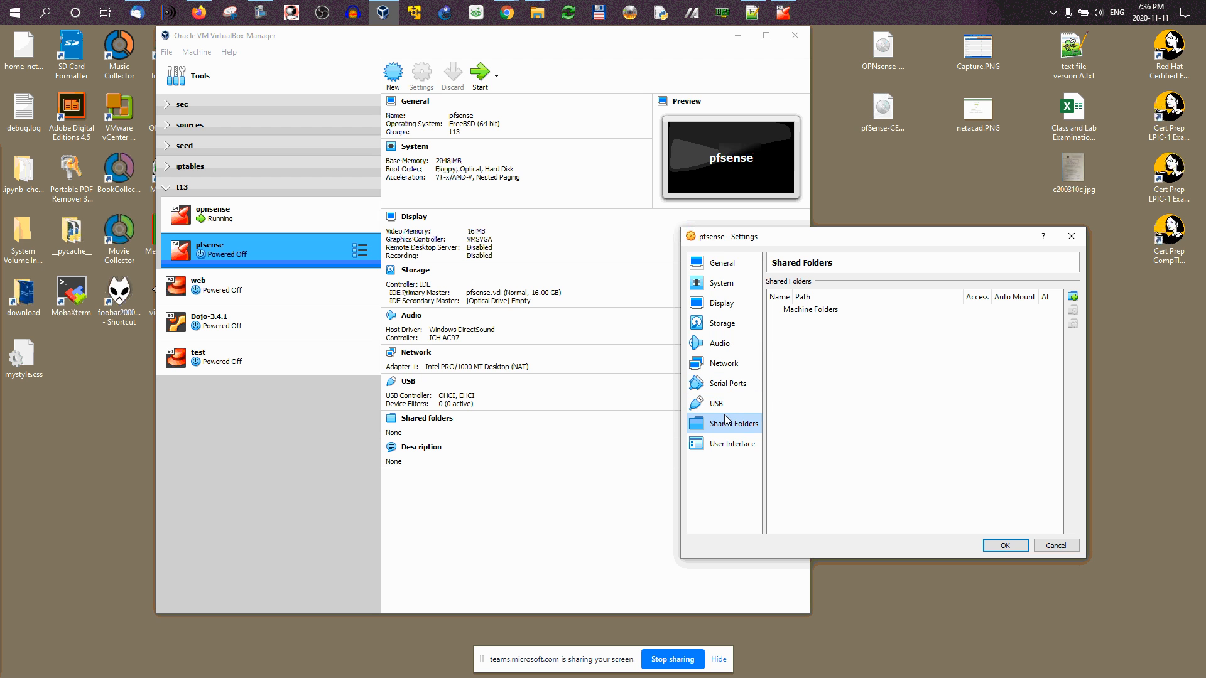
# Step: Save the network settings and reposition the pfsense console window
pyautogui.click(1007, 546)
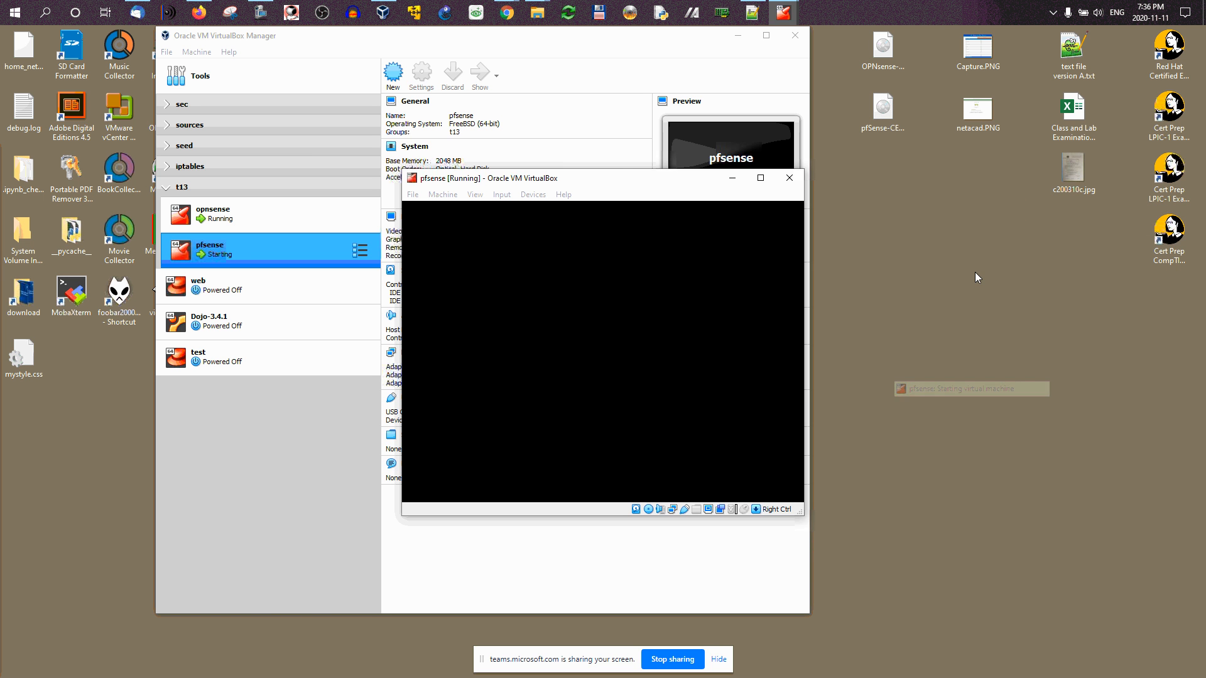
pyautogui.moveTo(643, 183); pyautogui.dragTo(1019, 292)
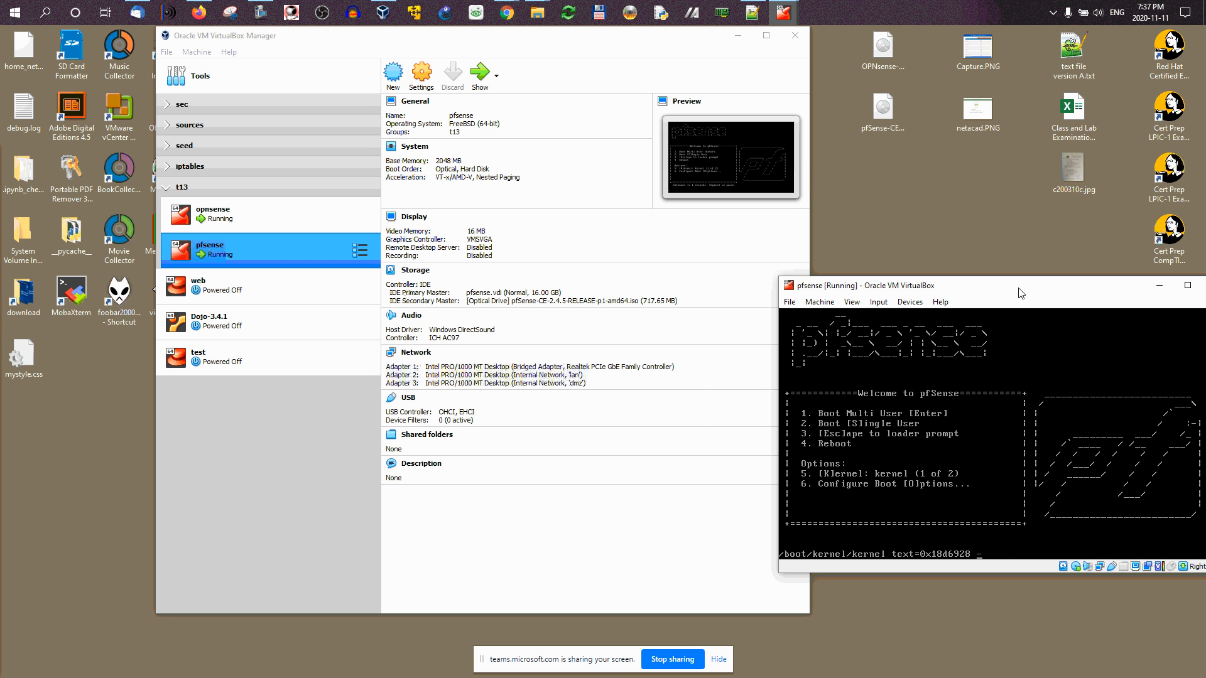
pyautogui.moveTo(1021, 293); pyautogui.dragTo(945, 271)
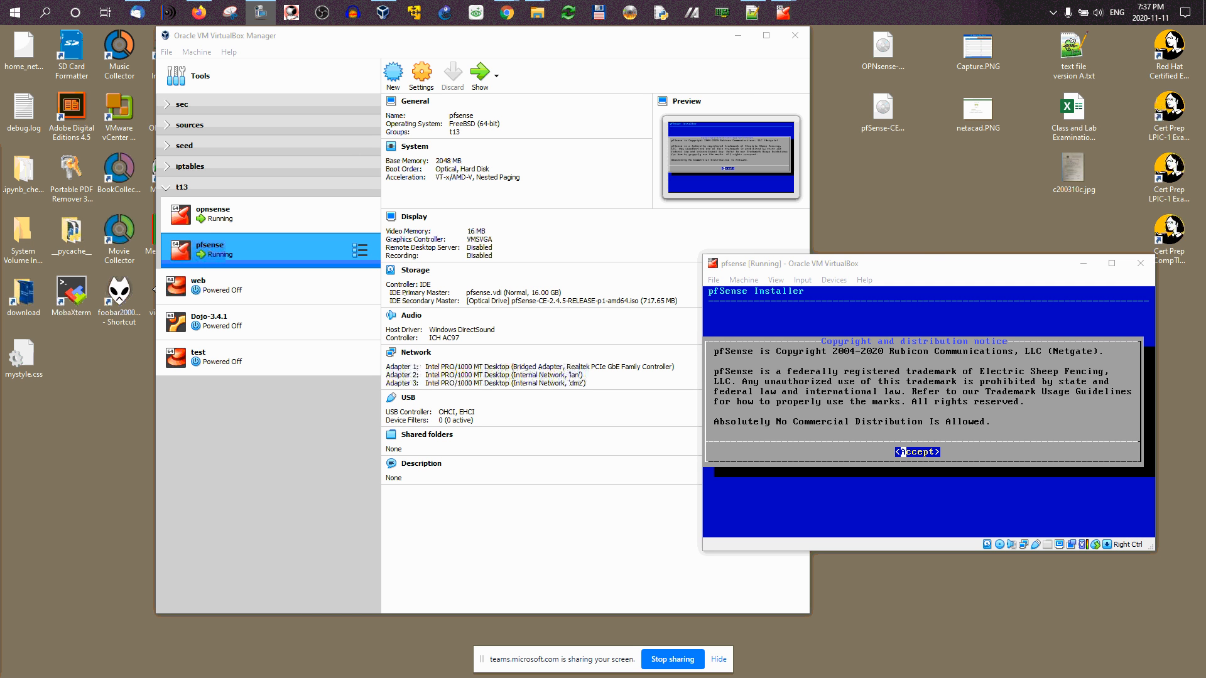
pyautogui.click(923, 279)
# Step: Accept the notice and install pfSense with the default keymap and Auto (UFS), declining the manual shell
pyautogui.press('Return')
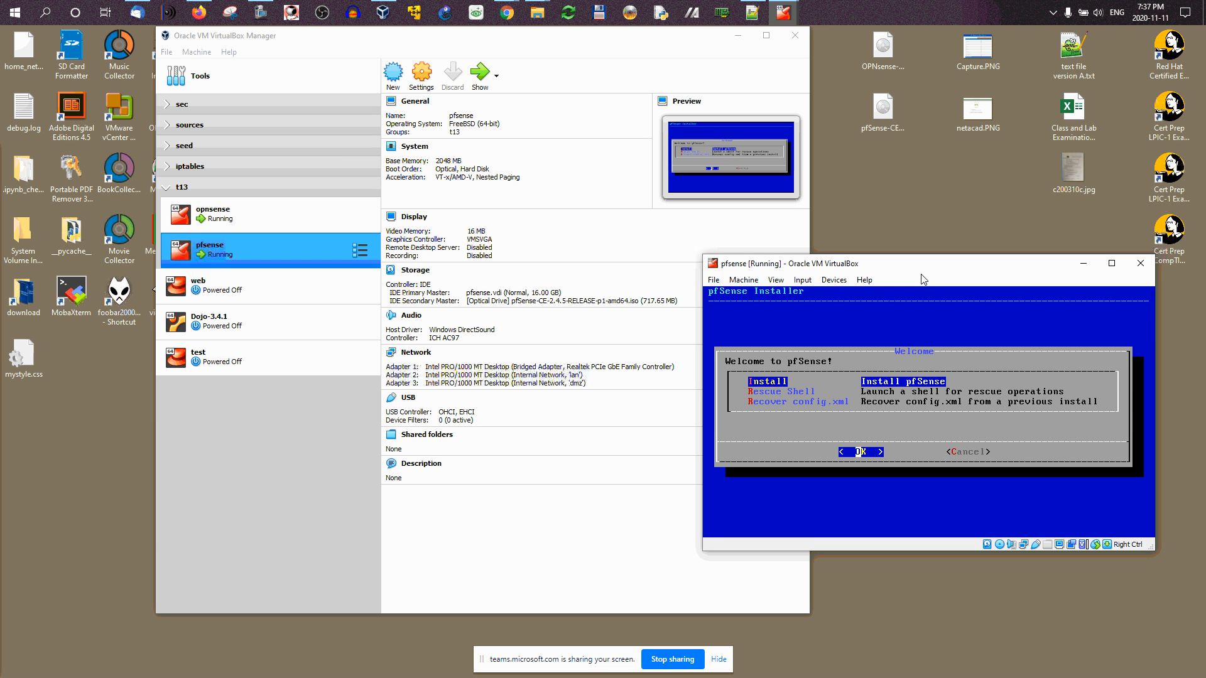
pyautogui.press('Return')
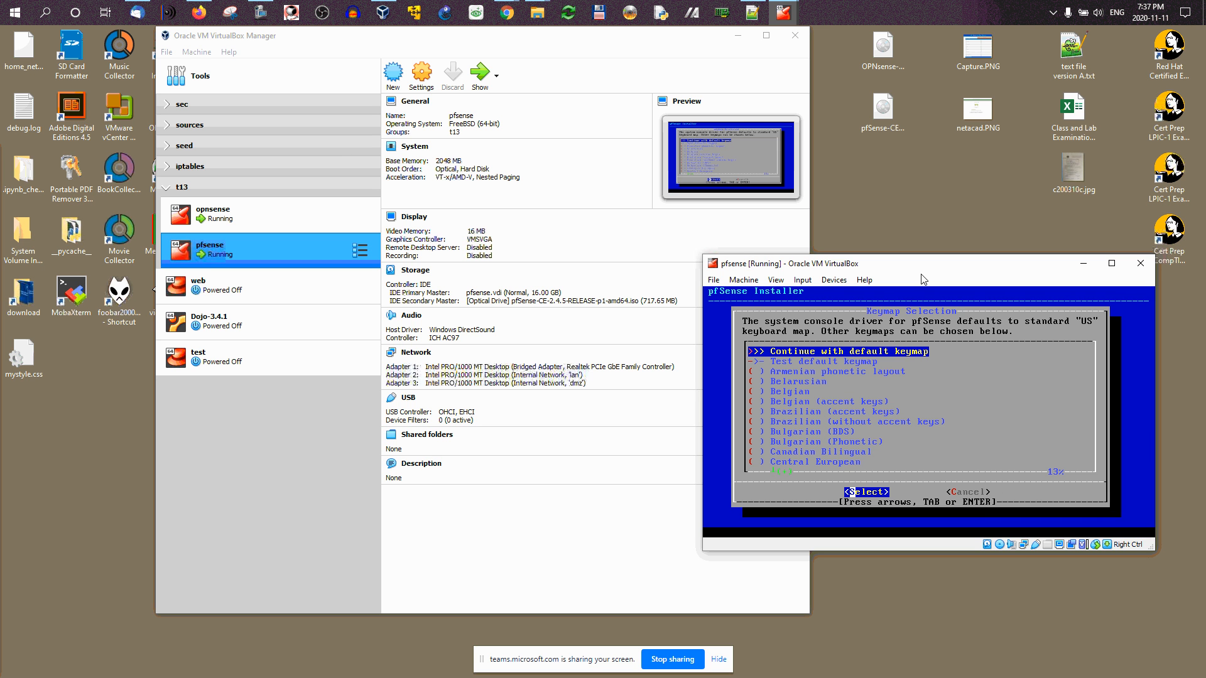
pyautogui.press('Return')
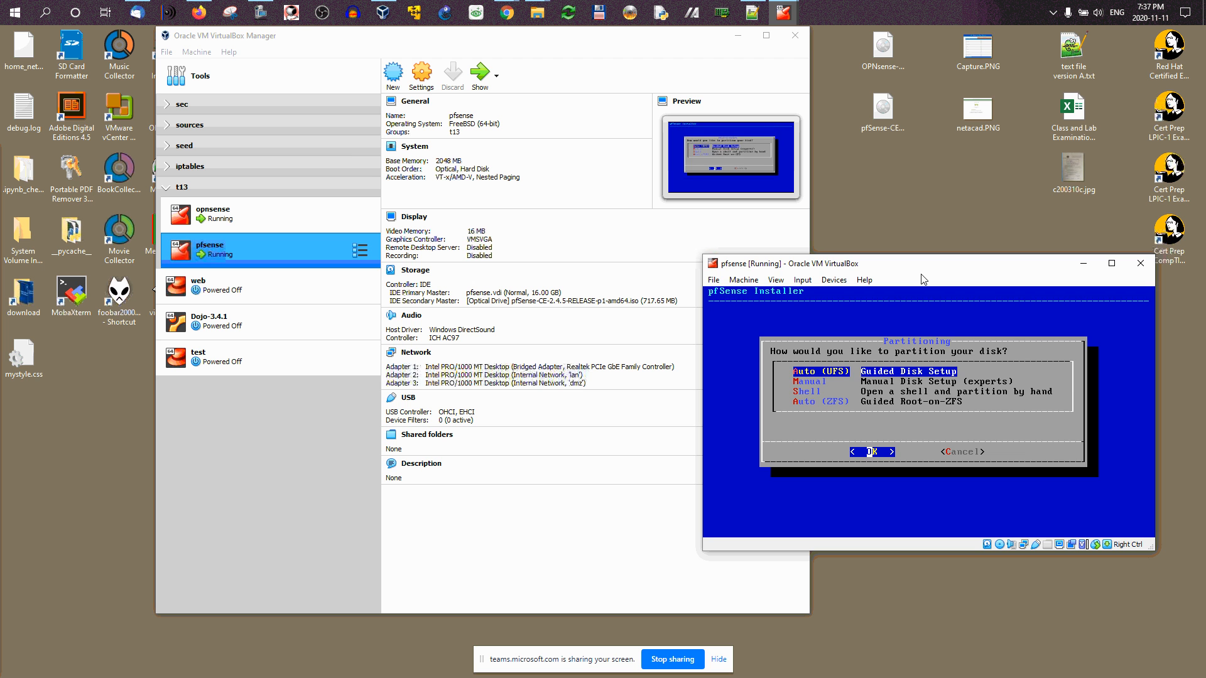
pyautogui.press('Return')
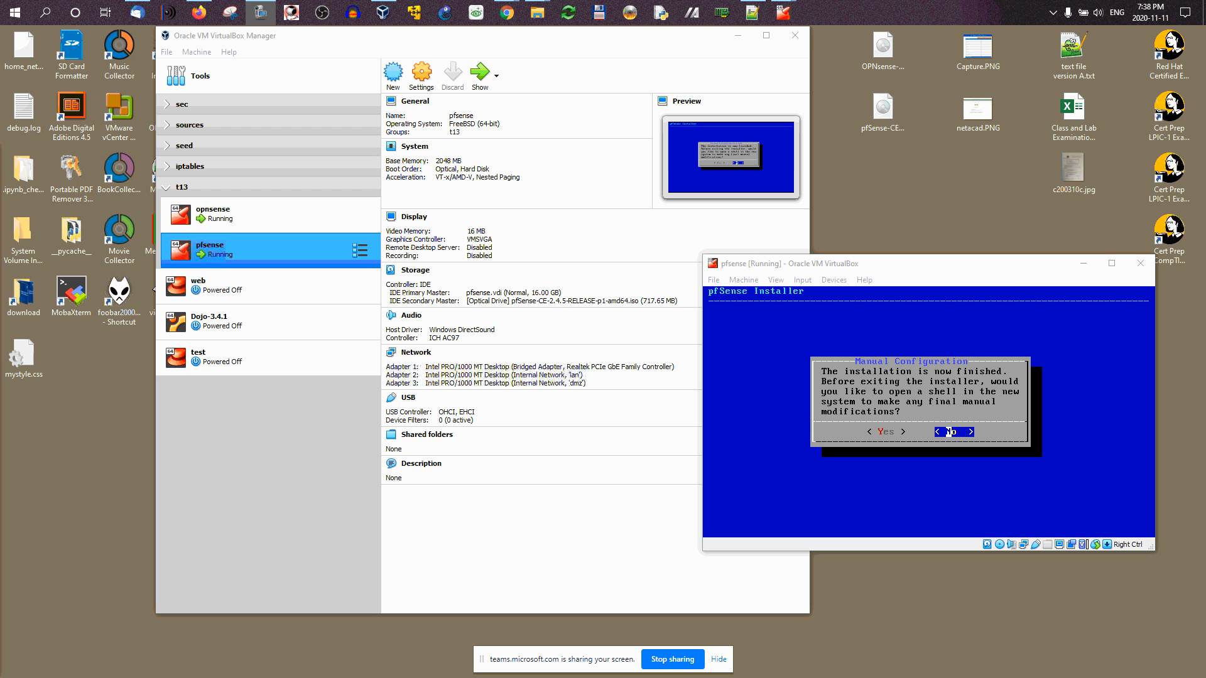
pyautogui.click(992, 264)
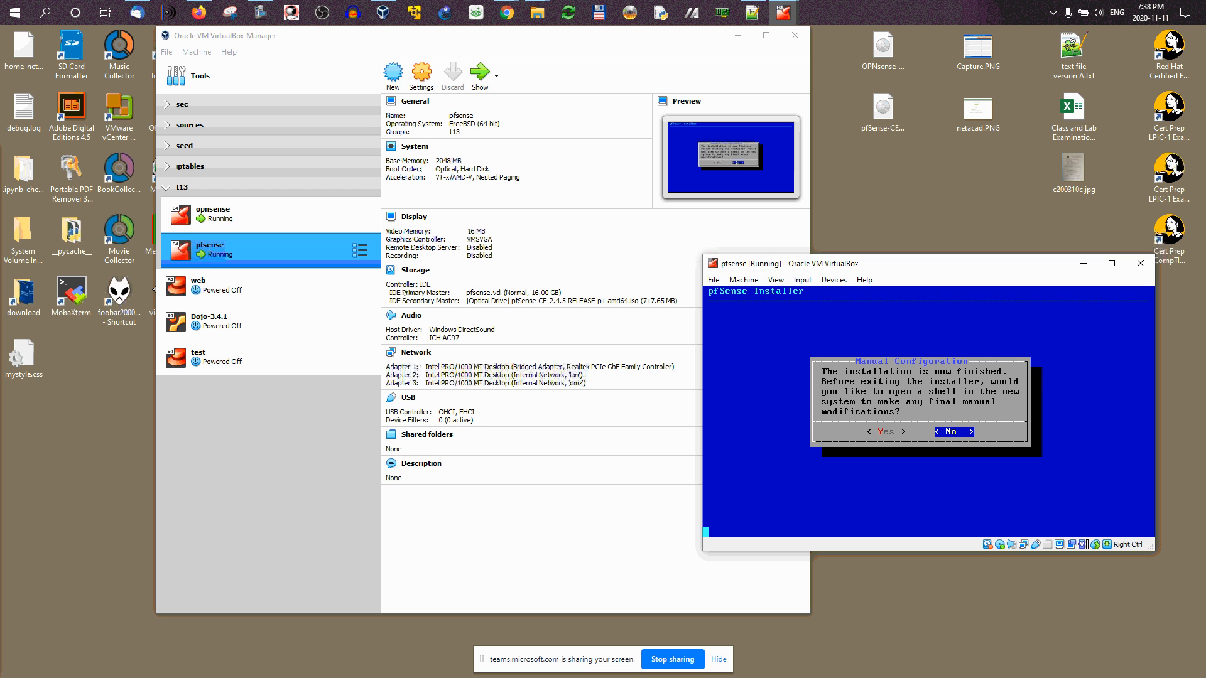
pyautogui.press('Return')
pyautogui.press('Return')
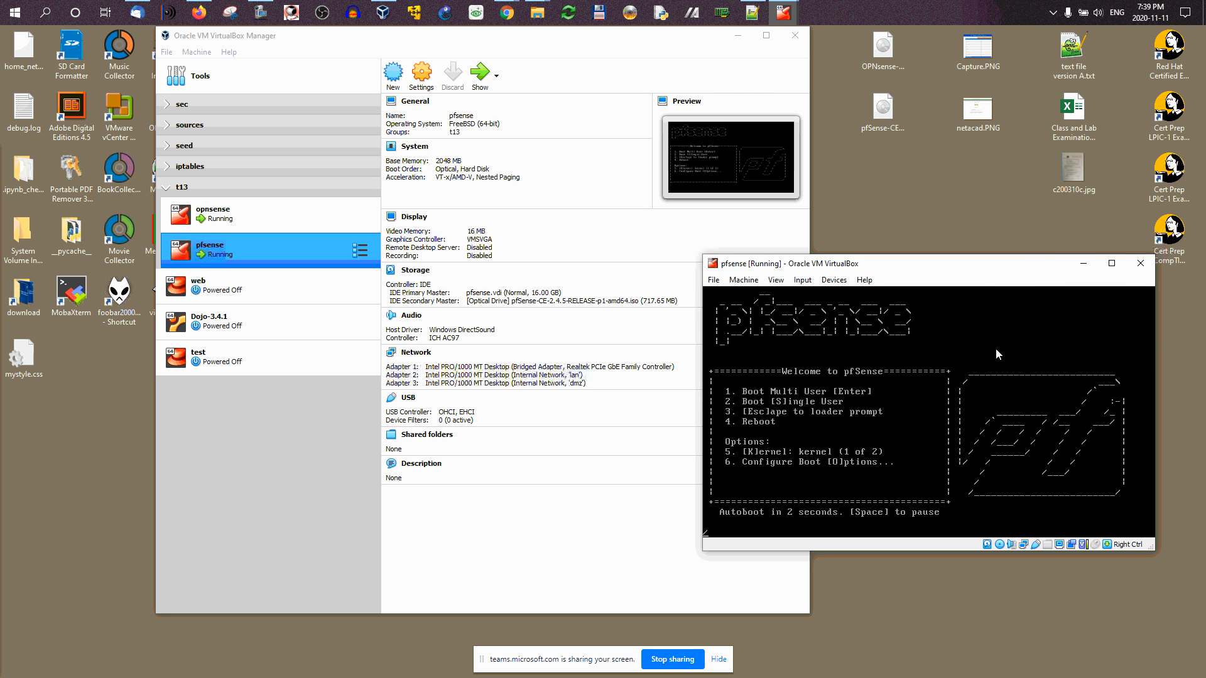
# Step: Power off pfsense and remove the pfSense ISO from its optical drive in Storage settings
pyautogui.click(1140, 264)
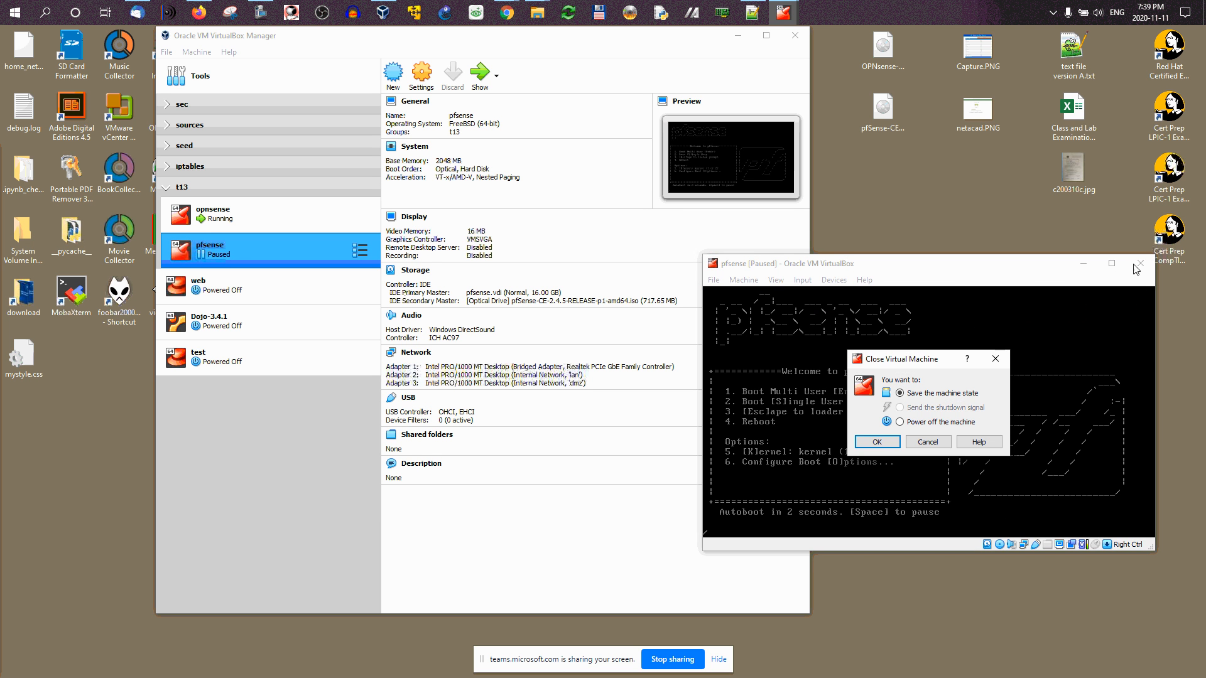
pyautogui.click(876, 444)
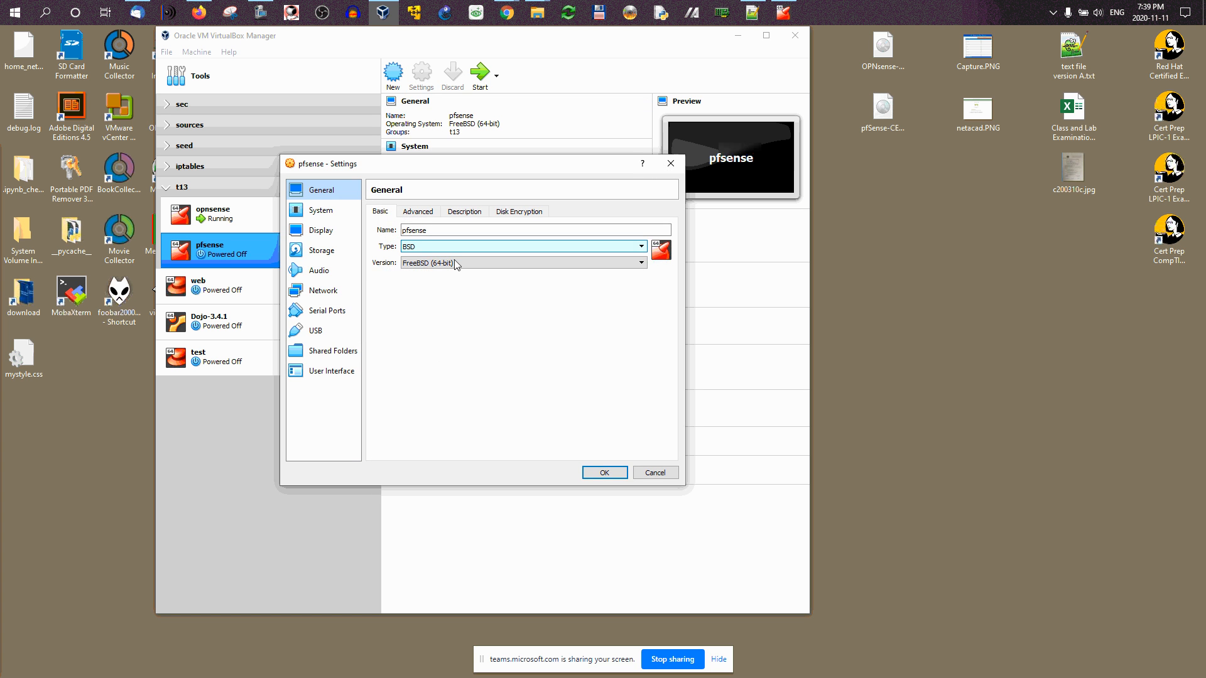
pyautogui.click(324, 290)
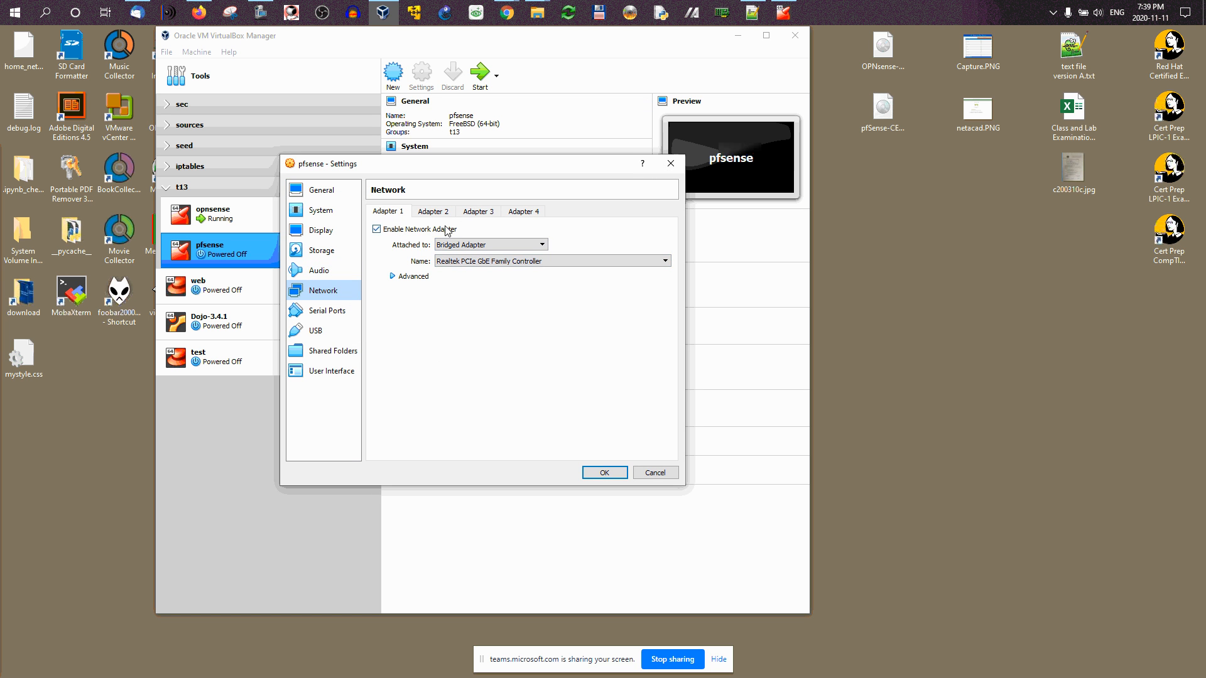
pyautogui.click(319, 251)
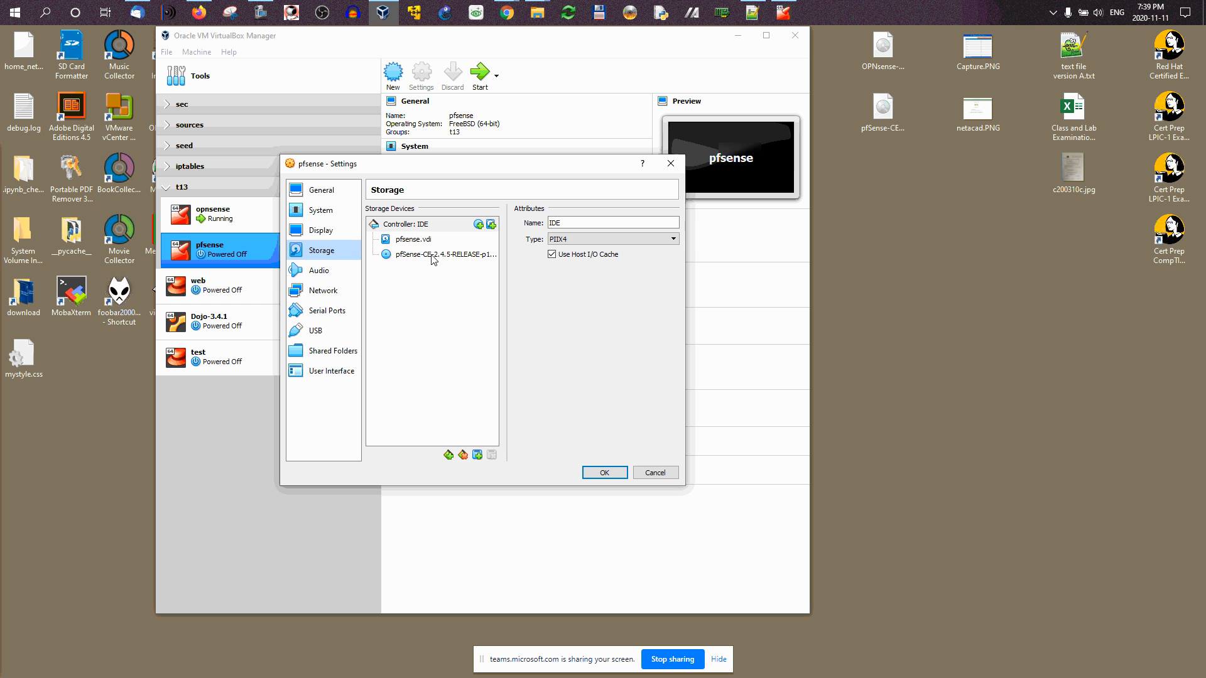
pyautogui.click(434, 255)
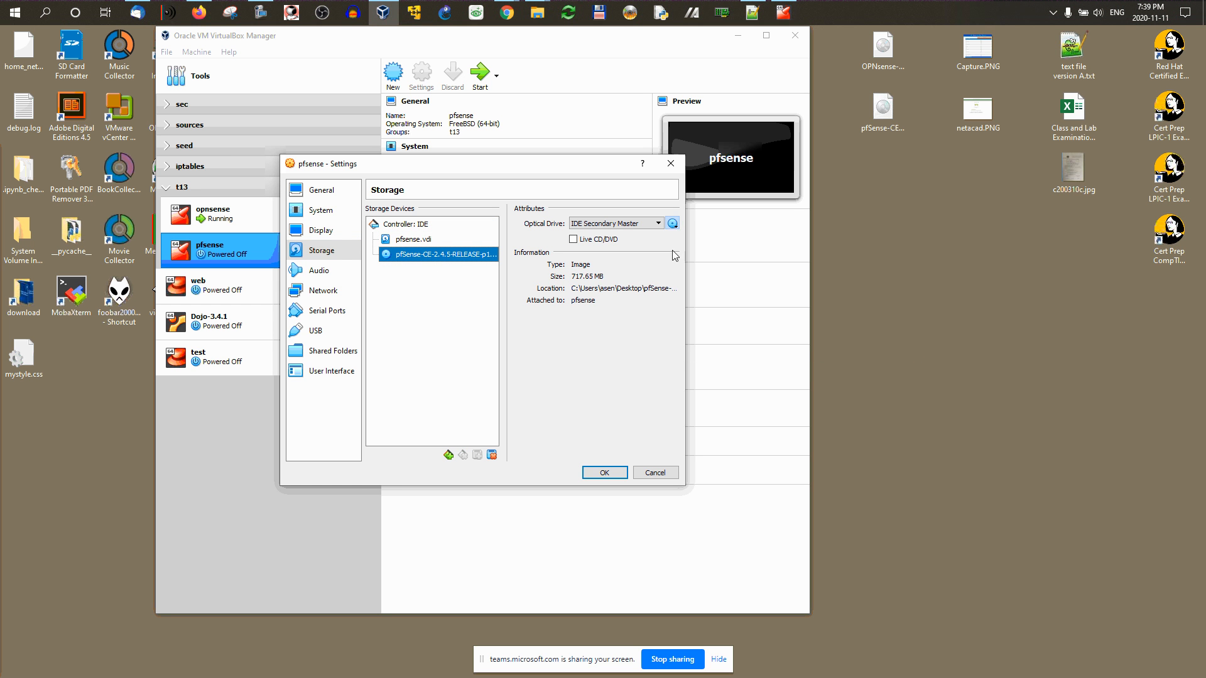
pyautogui.click(672, 224)
pyautogui.click(697, 347)
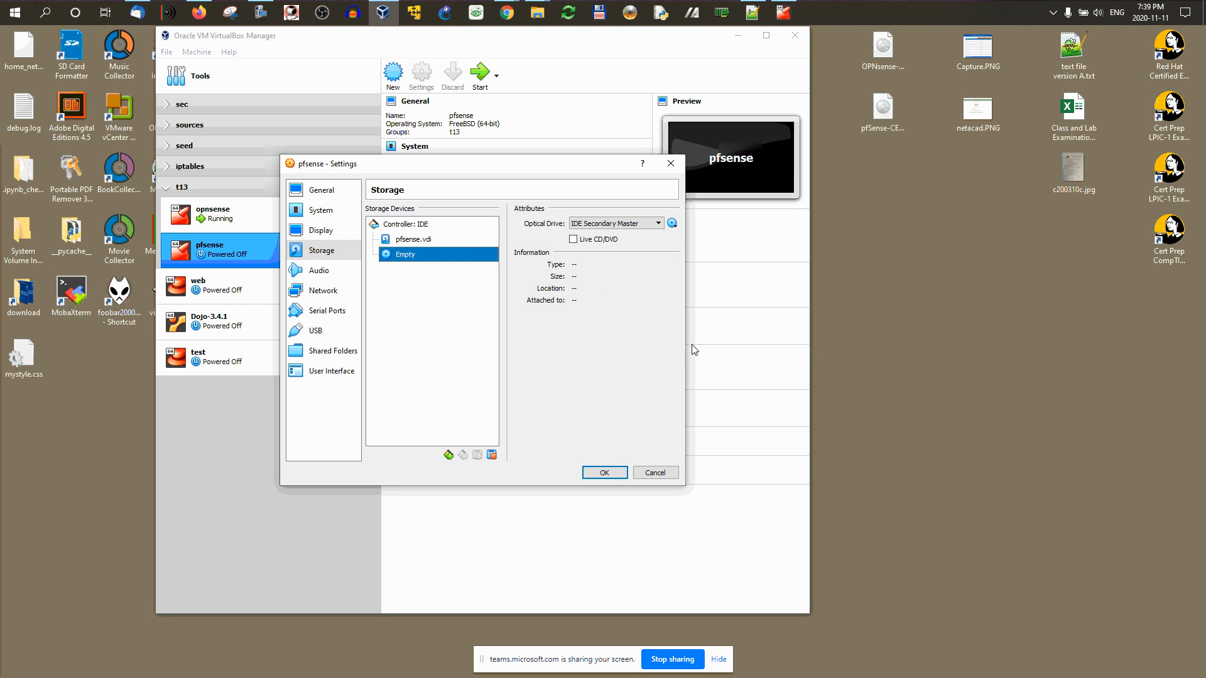
pyautogui.click(602, 472)
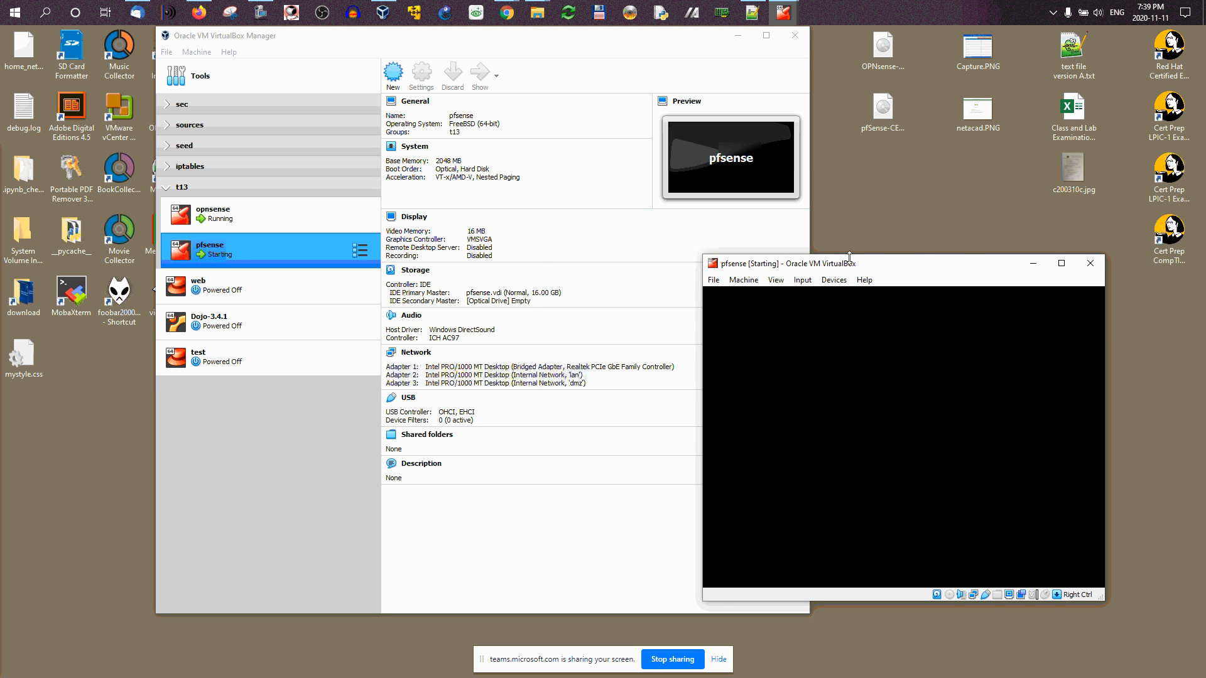
# Step: Reposition the pfsense window while it boots to the menu showing WAN 172.16.0.206 and LAN 192.168.1.1
pyautogui.moveTo(899, 265); pyautogui.dragTo(921, 236)
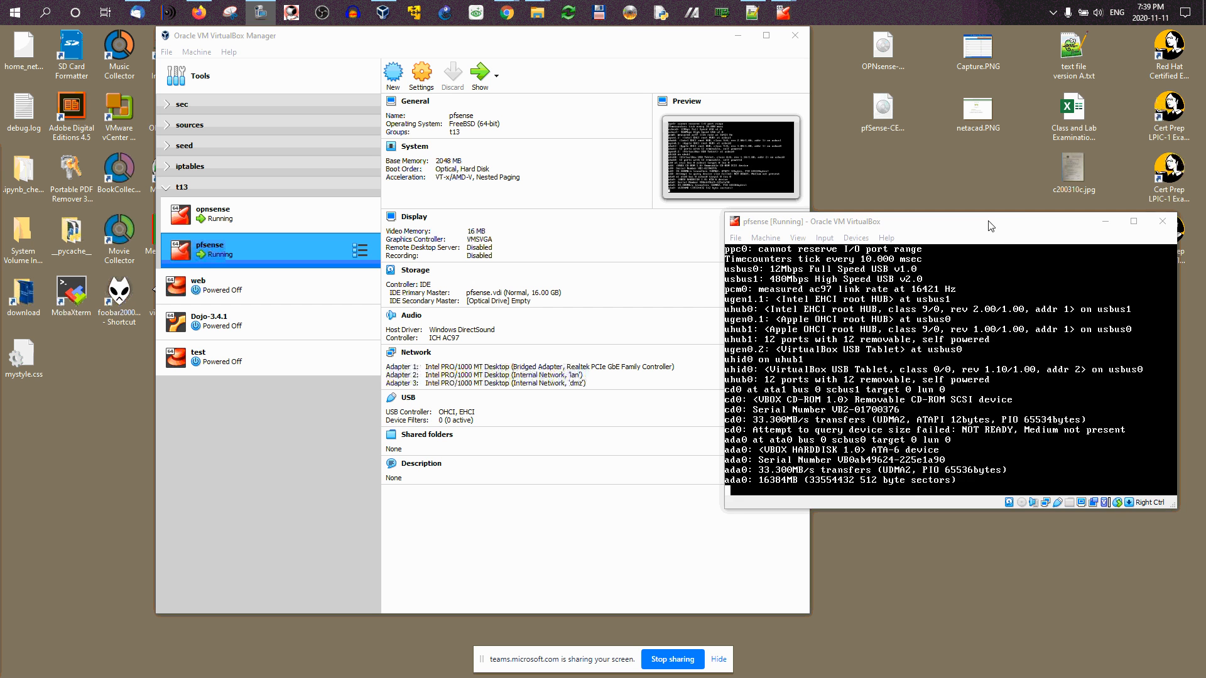
pyautogui.moveTo(1066, 225); pyautogui.dragTo(1038, 242)
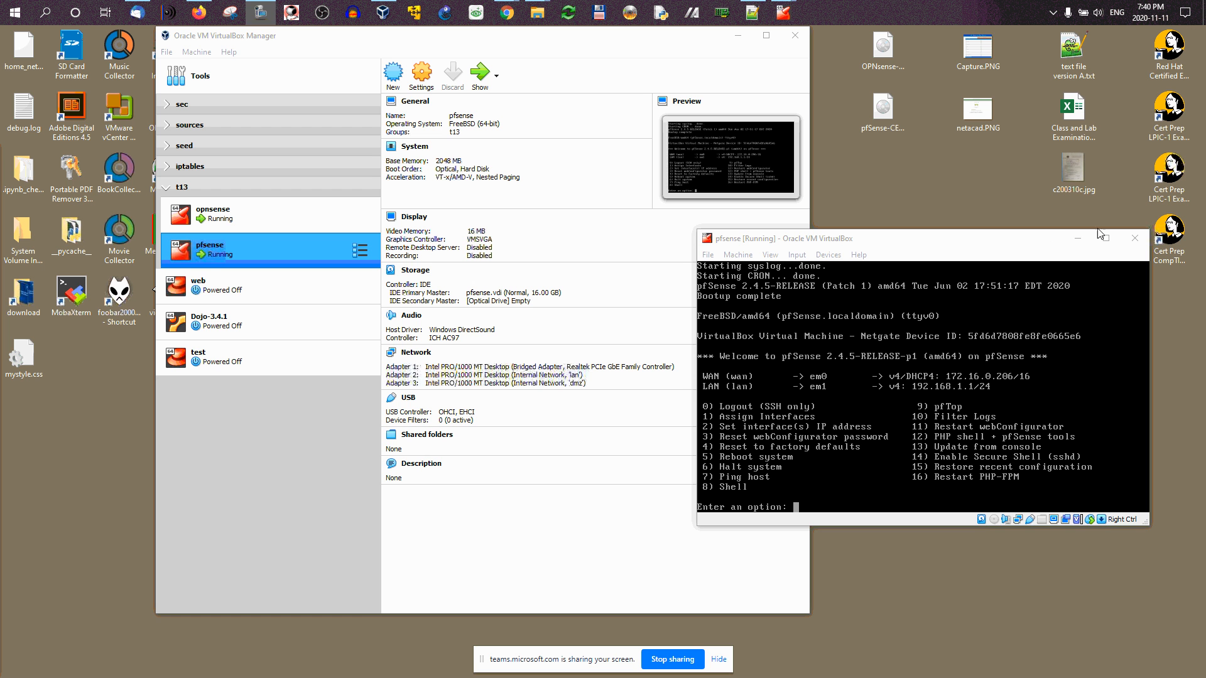
pyautogui.click(1013, 247)
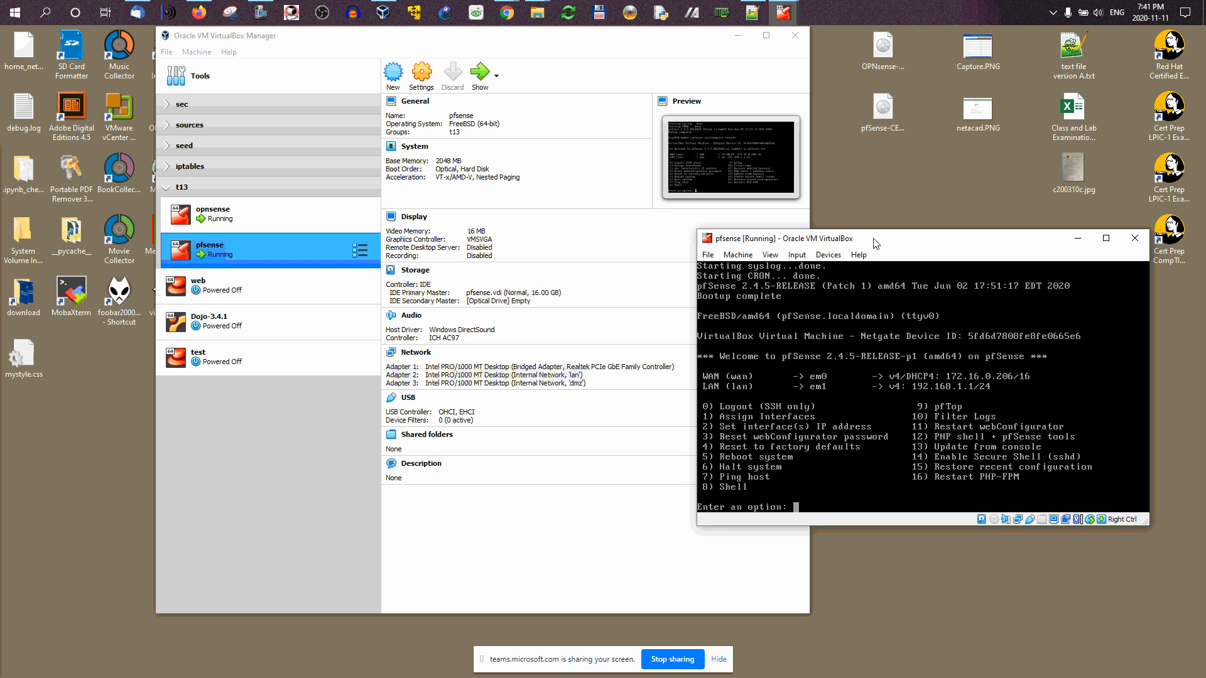
# Step: Choose menu option 2 to set an interface IP address and select interface 2, the LAN
pyautogui.write('2')
pyautogui.press('Return')
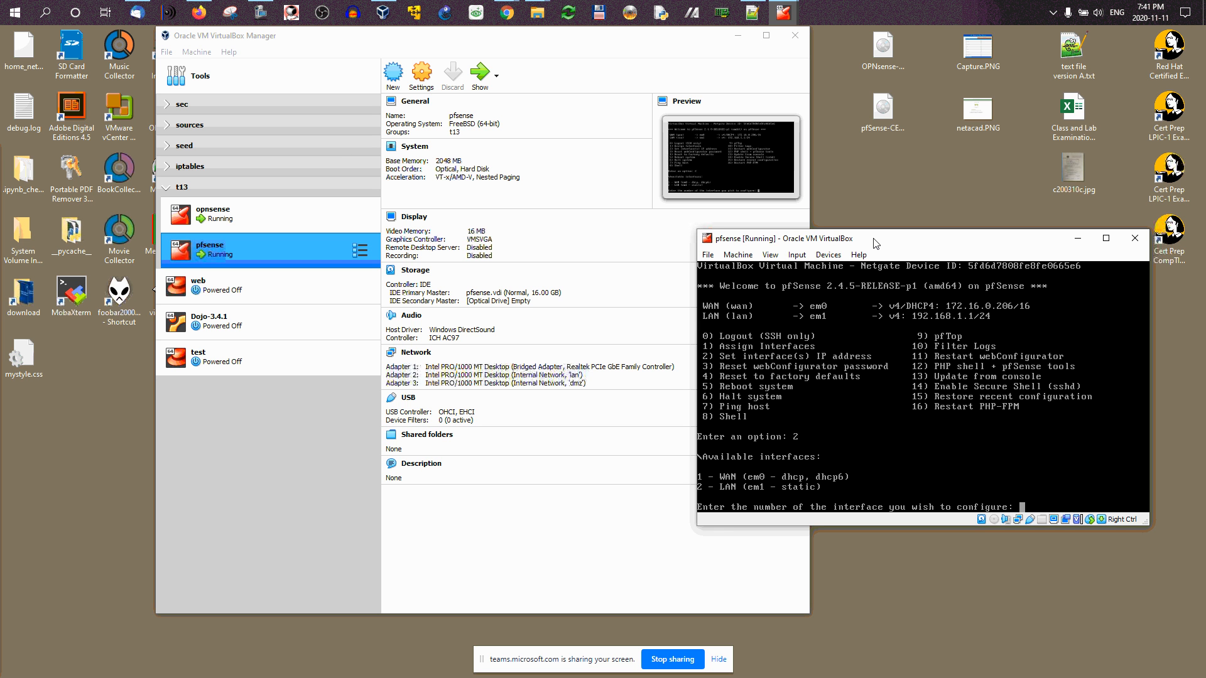
pyautogui.write('2')
pyautogui.press('Return')
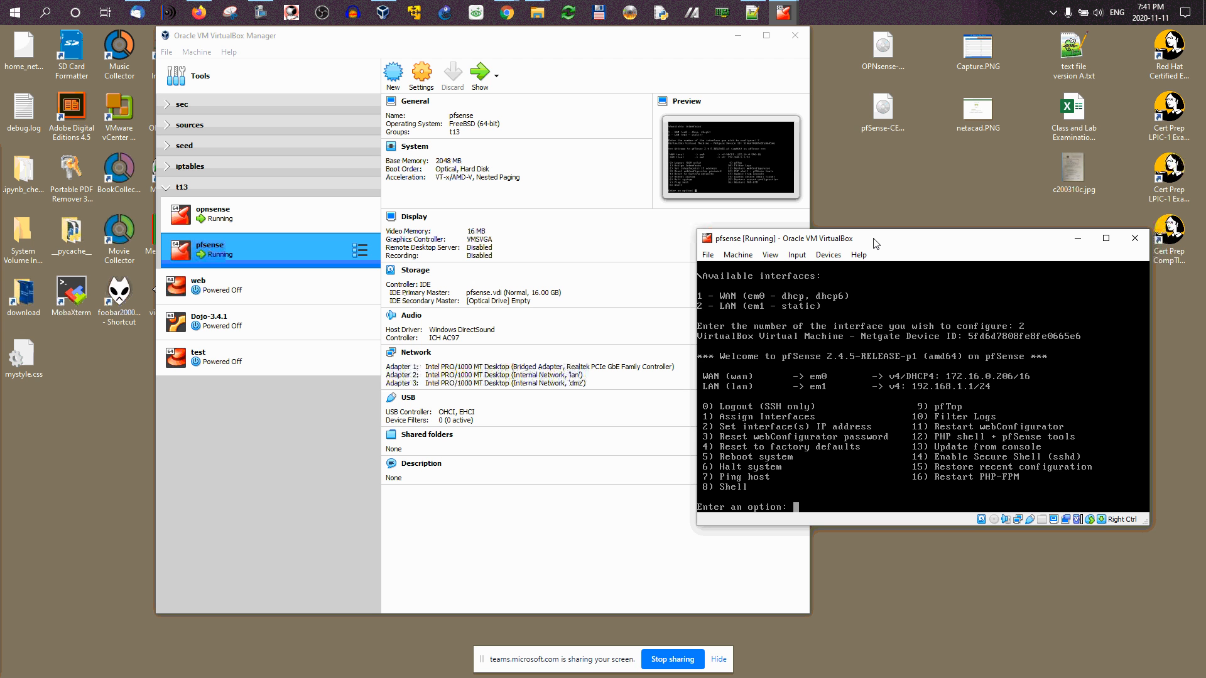
pyautogui.write('2')
pyautogui.press('Return')
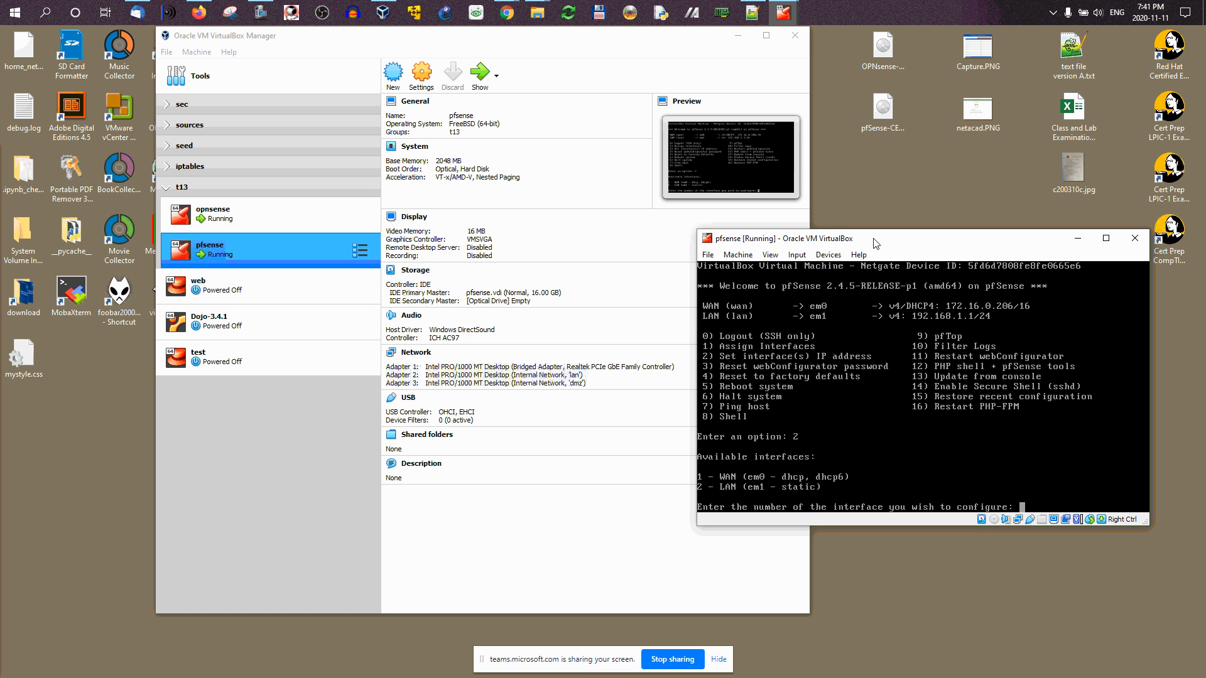
pyautogui.write('2')
pyautogui.press('Return')
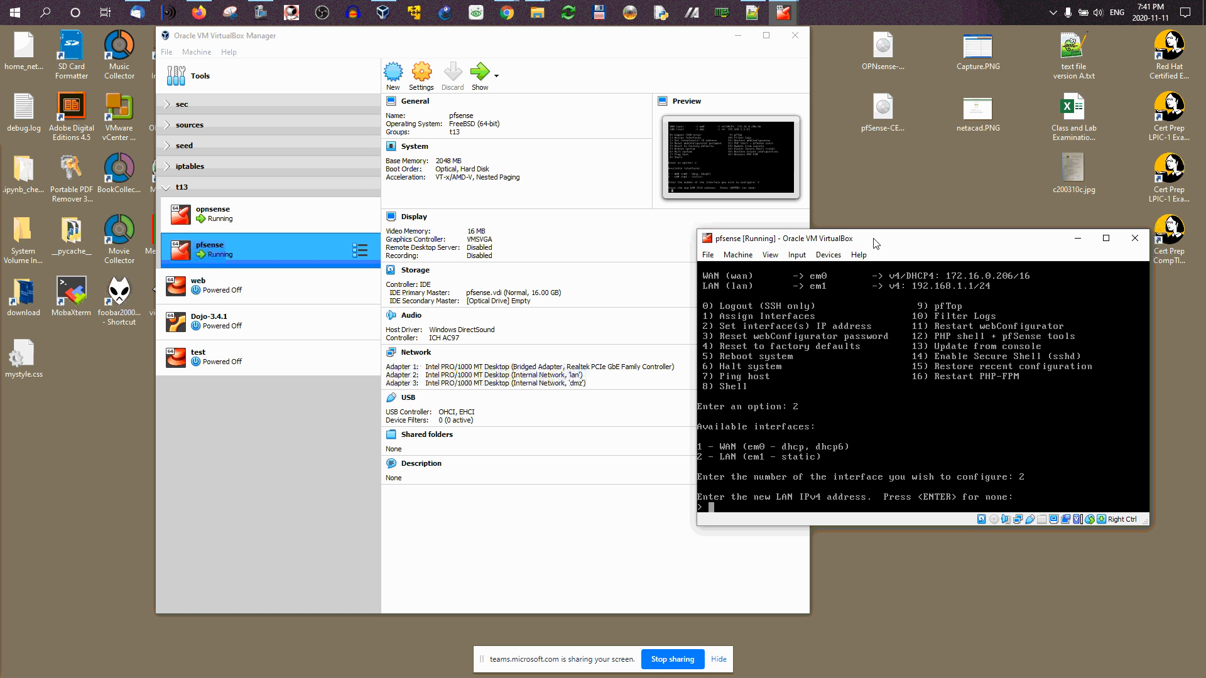
# Step: Give LAN the address 192.168.100.1/24 with no upstream gateway and no IPv6 address
pyautogui.write('192.168.0.')
pyautogui.press('BackSpace')
pyautogui.press('BackSpace')
pyautogui.write('100.1')
pyautogui.press('Return')
pyautogui.write('24')
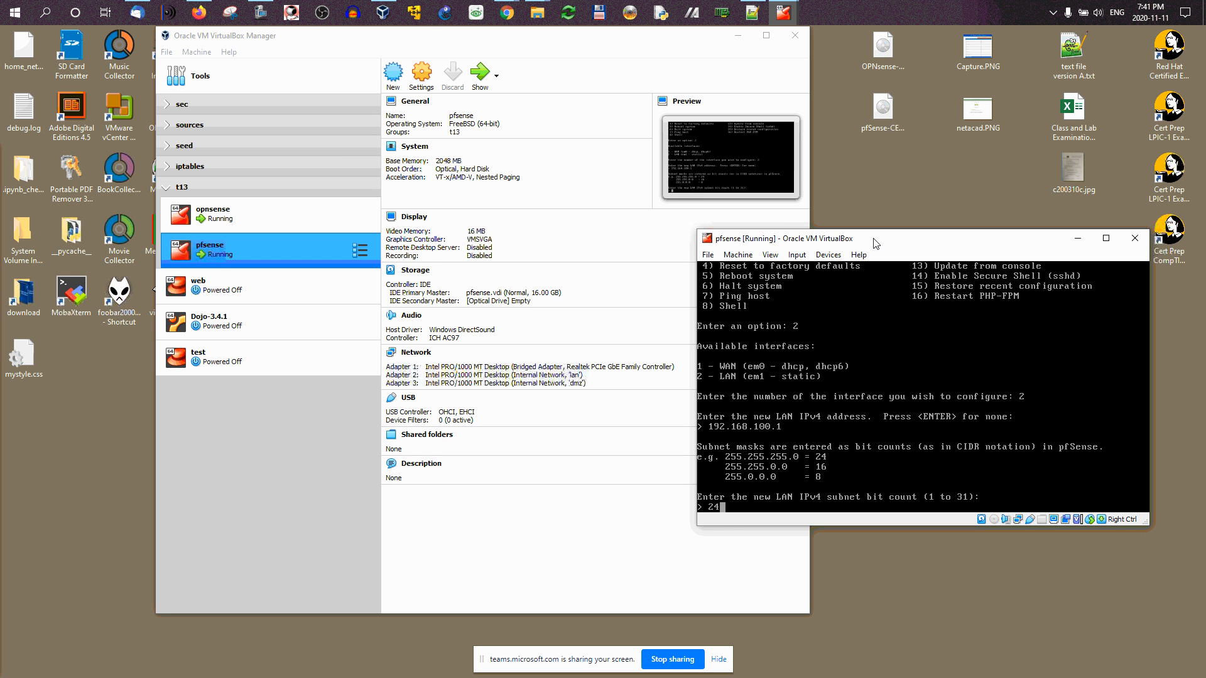
pyautogui.press('Return')
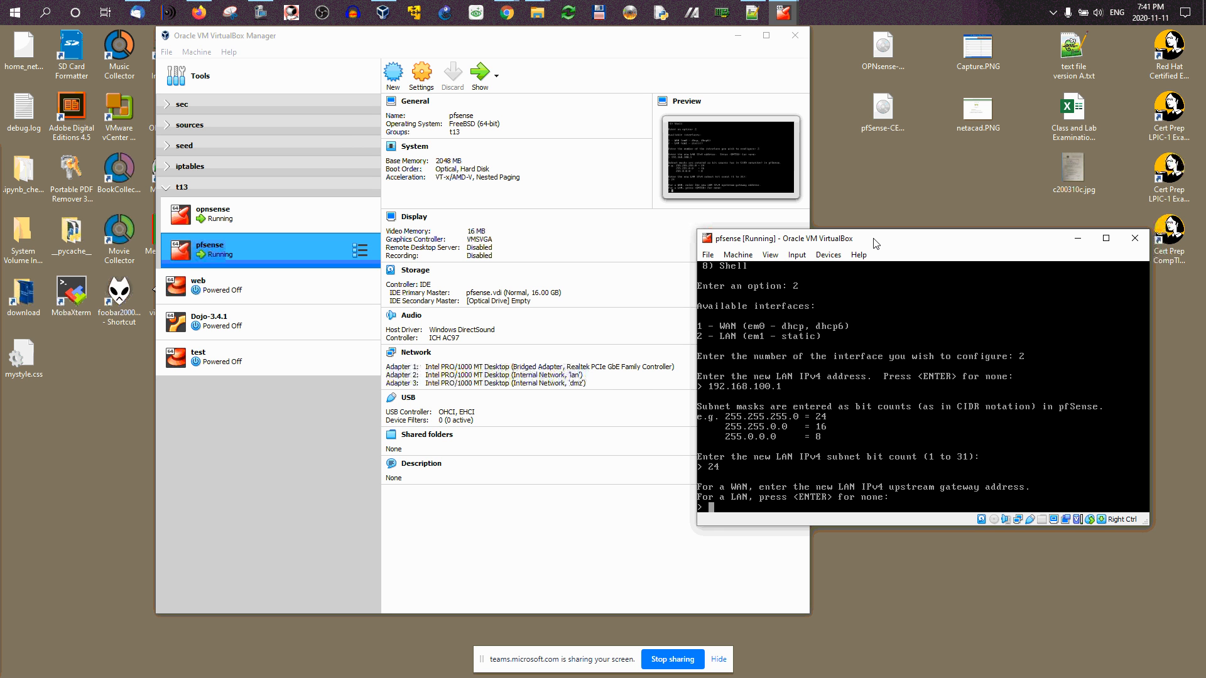
pyautogui.press('Return')
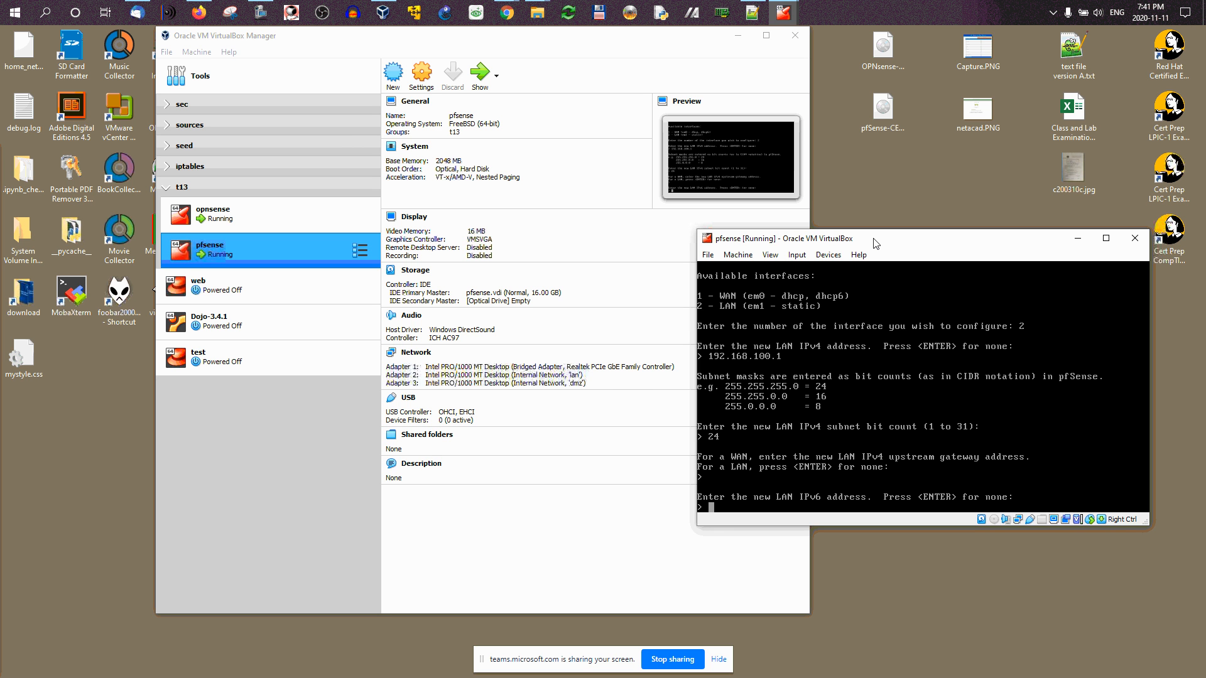
pyautogui.press('Return')
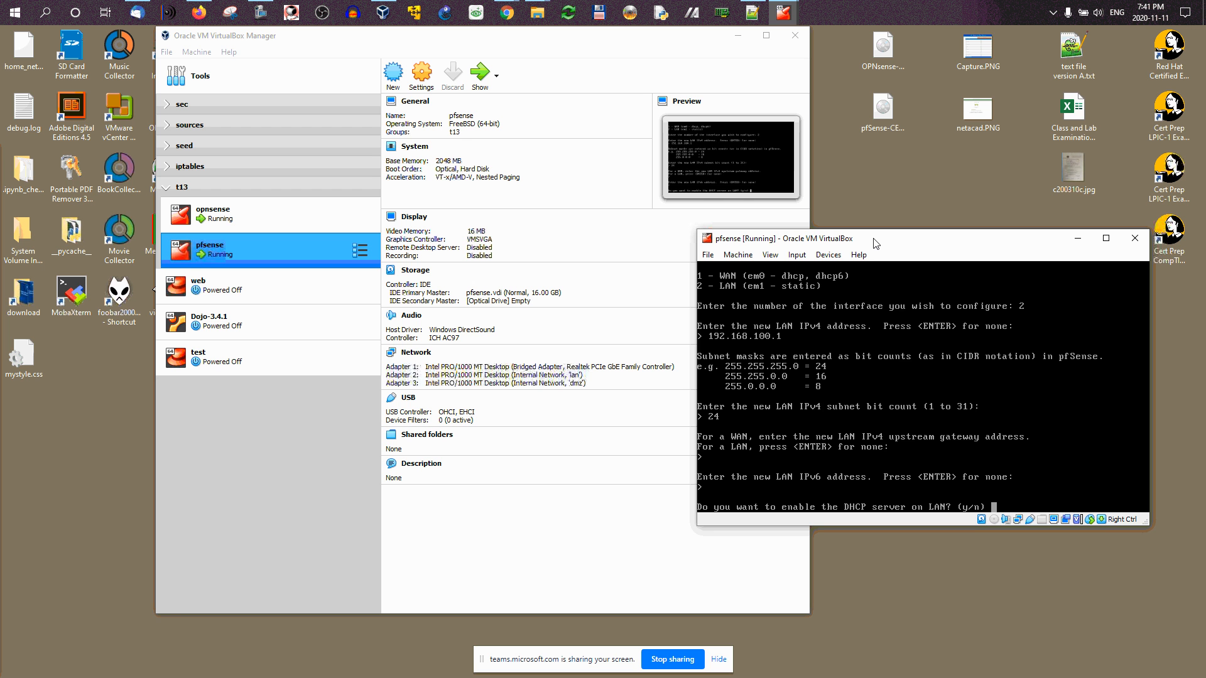
# Step: Enable the LAN DHCP server for 192.168.100.200–192.168.100.250 and decline reverting the webConfigurator to HTTP
pyautogui.write('y')
pyautogui.press('Return')
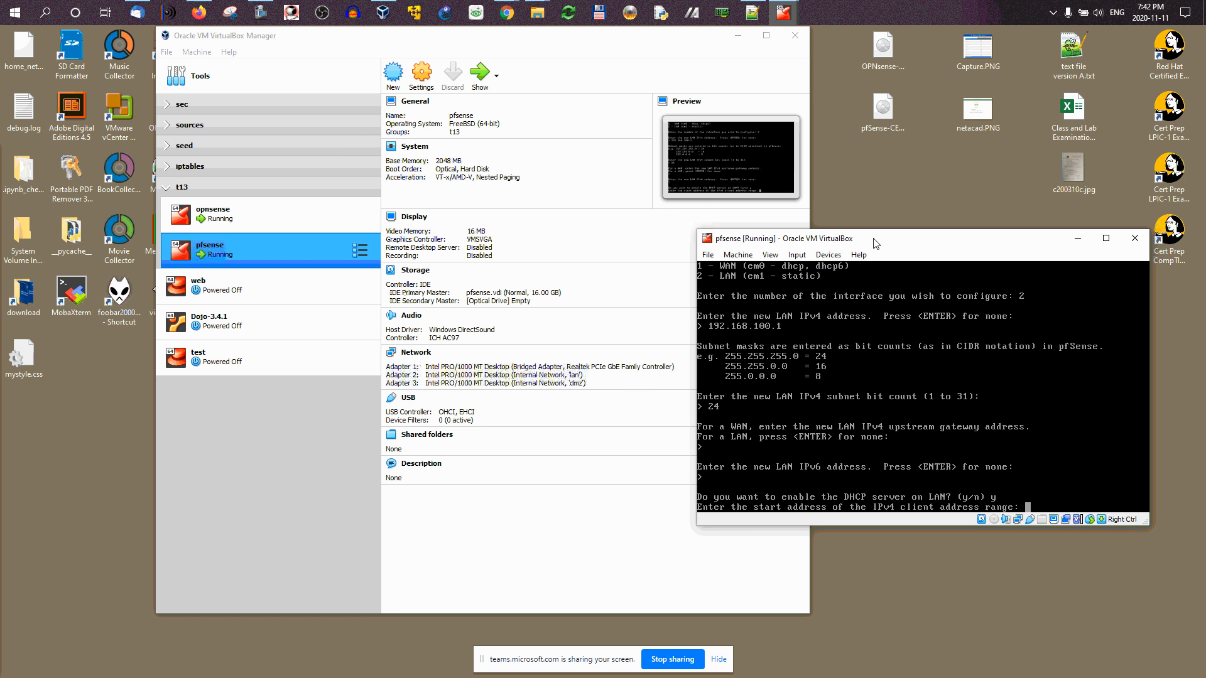
pyautogui.write('18')
pyautogui.write('2.168')
pyautogui.write('.1')
pyautogui.write('00')
pyautogui.write('.200')
pyautogui.press('Return')
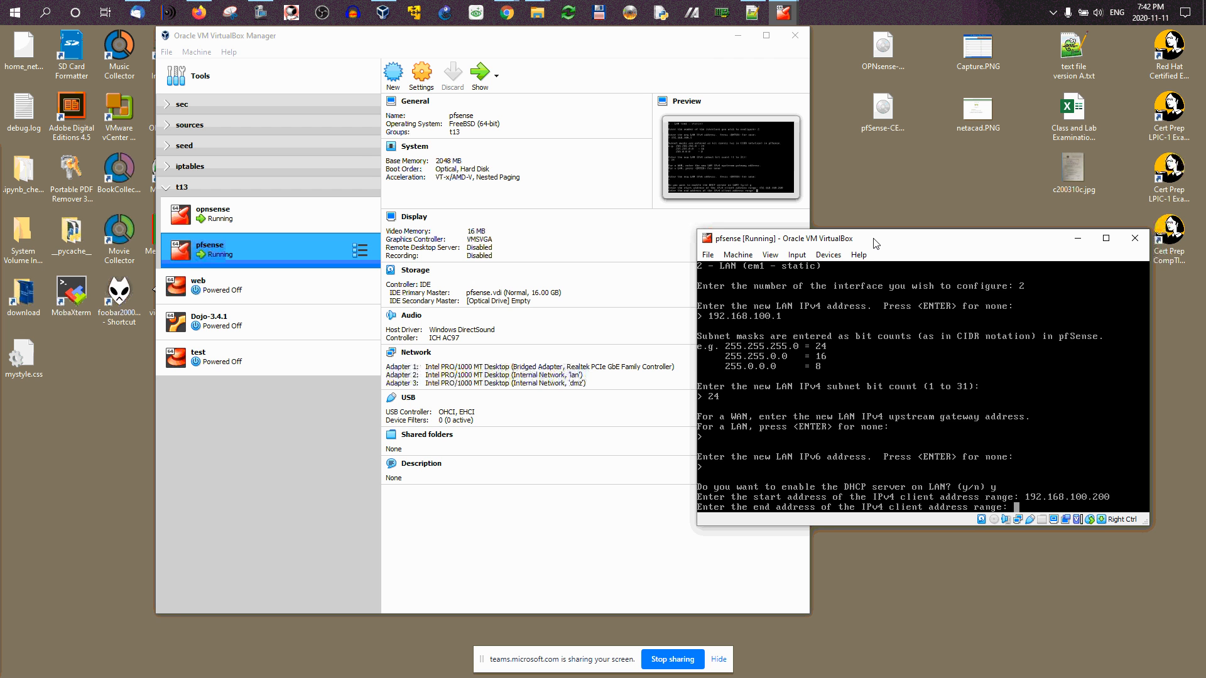
pyautogui.write('192.168.100.250')
pyautogui.press('Return')
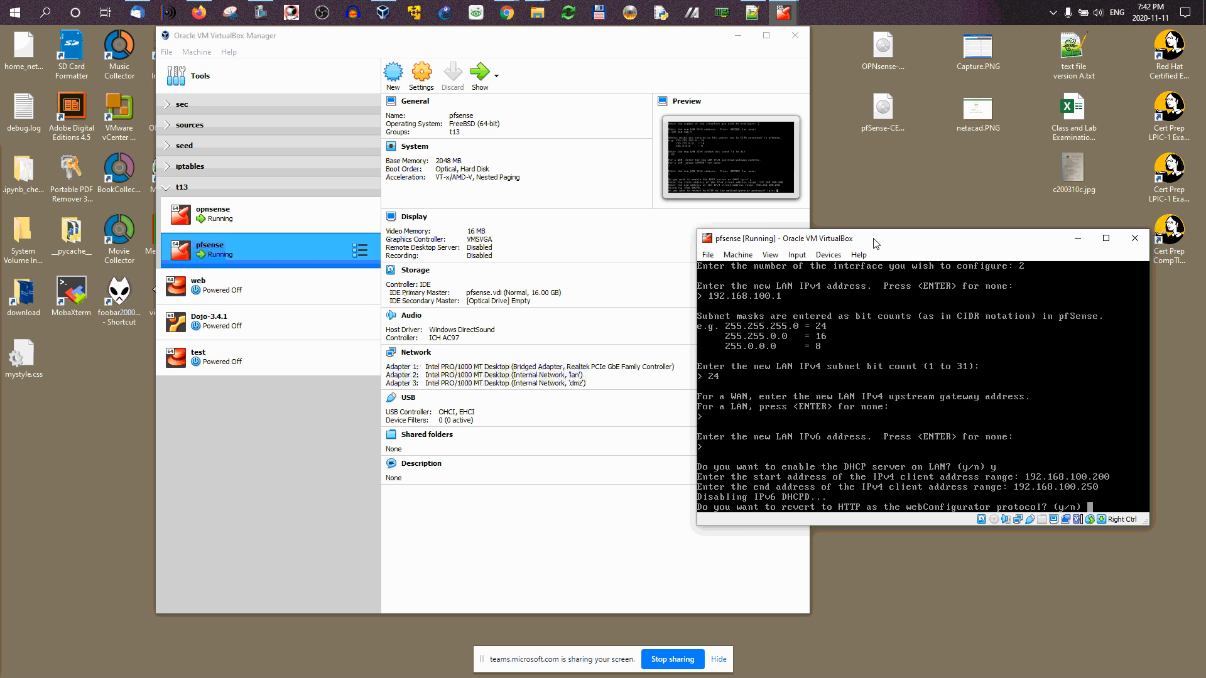
pyautogui.write('n')
pyautogui.press('Return')
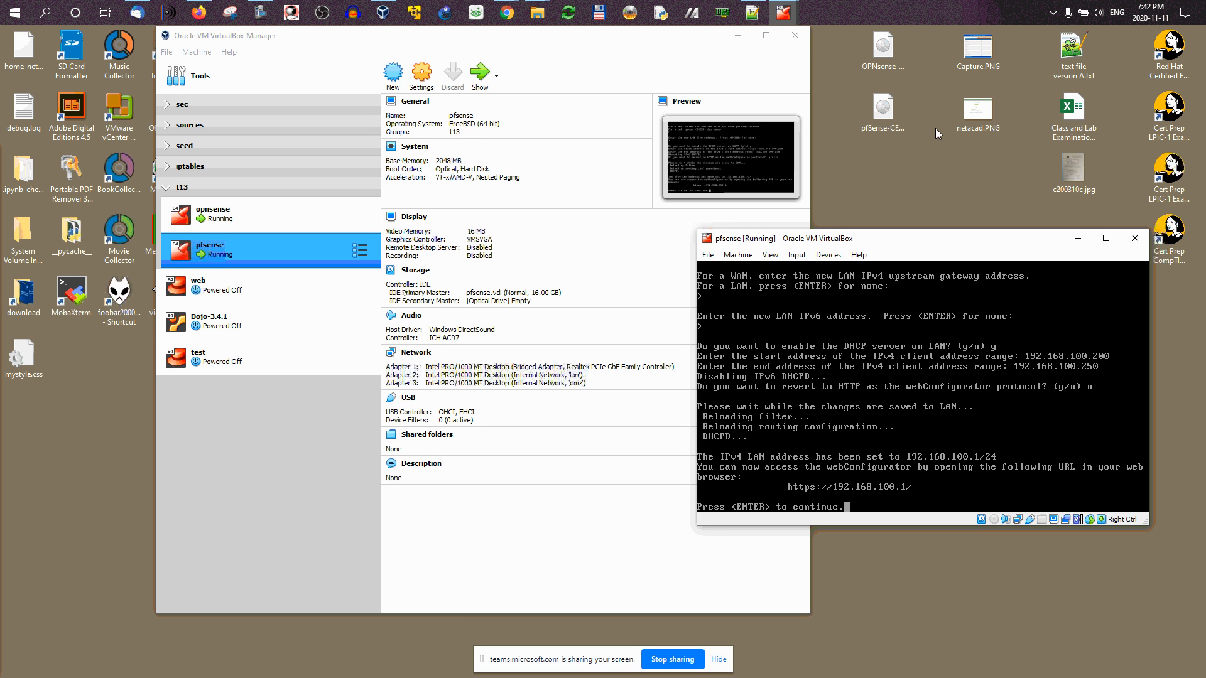
pyautogui.press('Return')
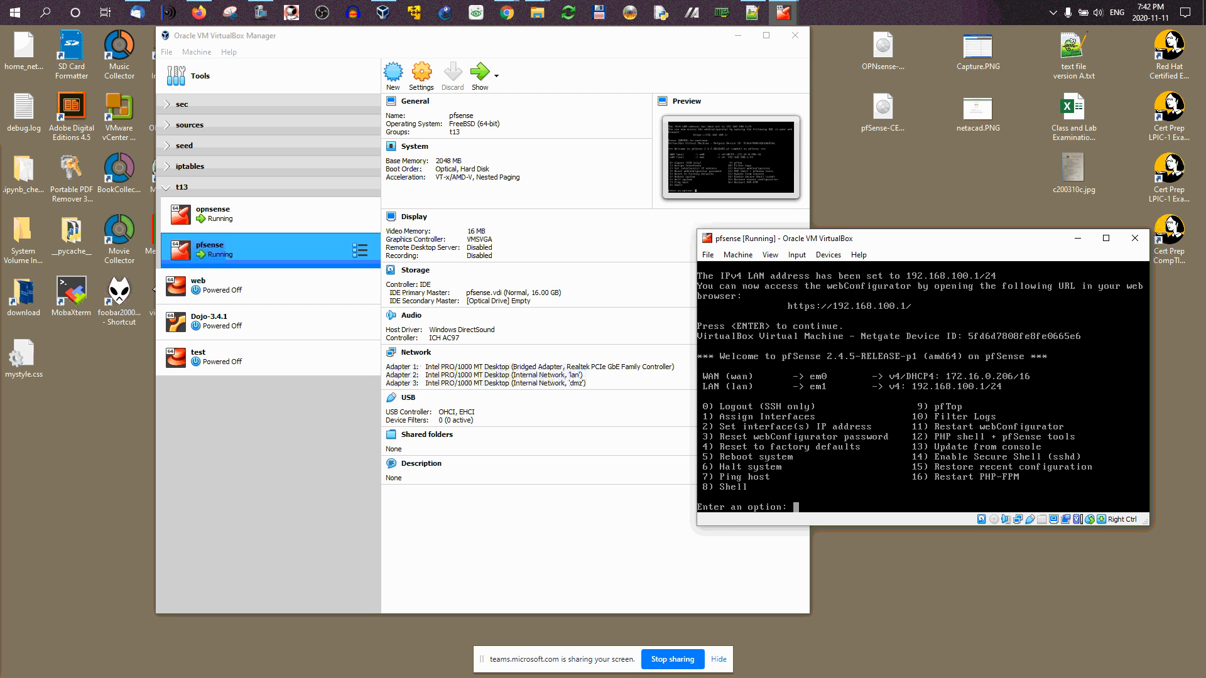
pyautogui.click(194, 20)
pyautogui.click(408, 88)
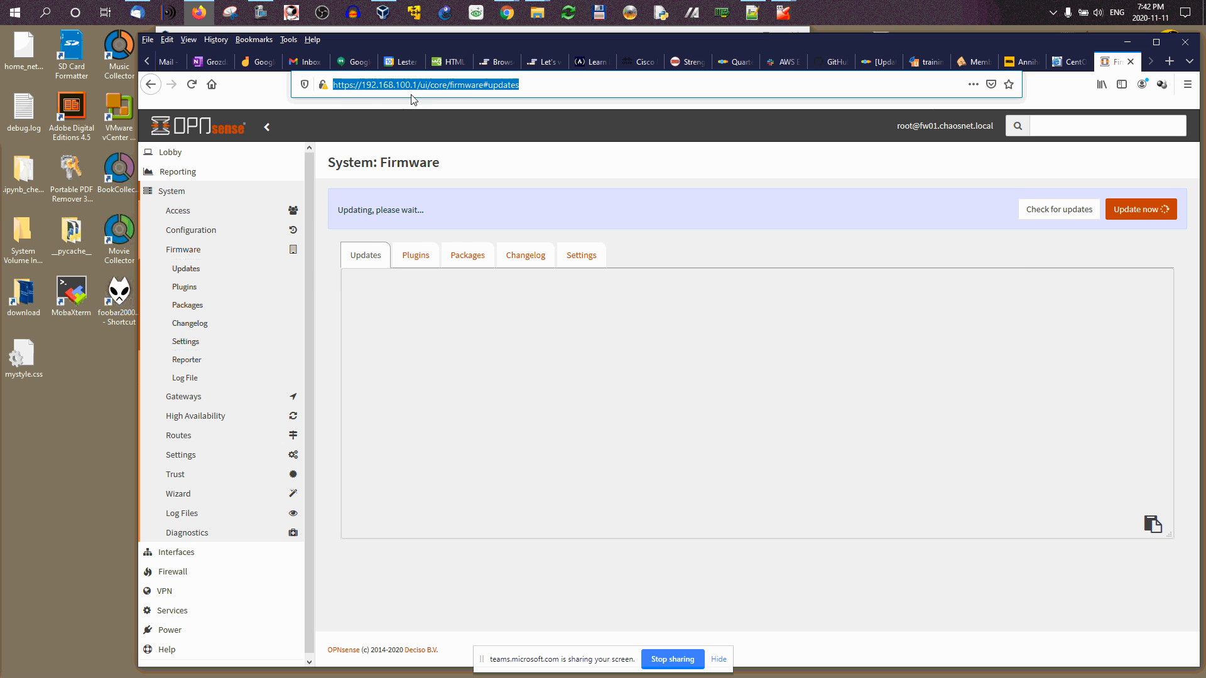
pyautogui.click(524, 169)
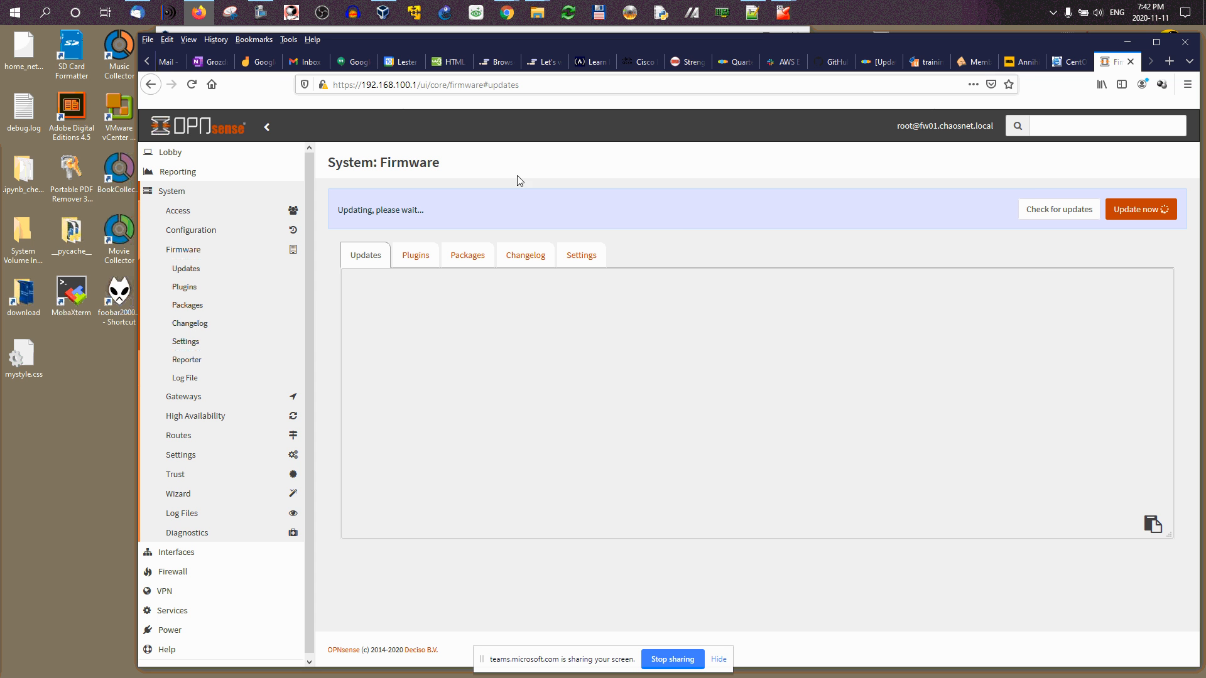
pyautogui.rightClick(720, 330)
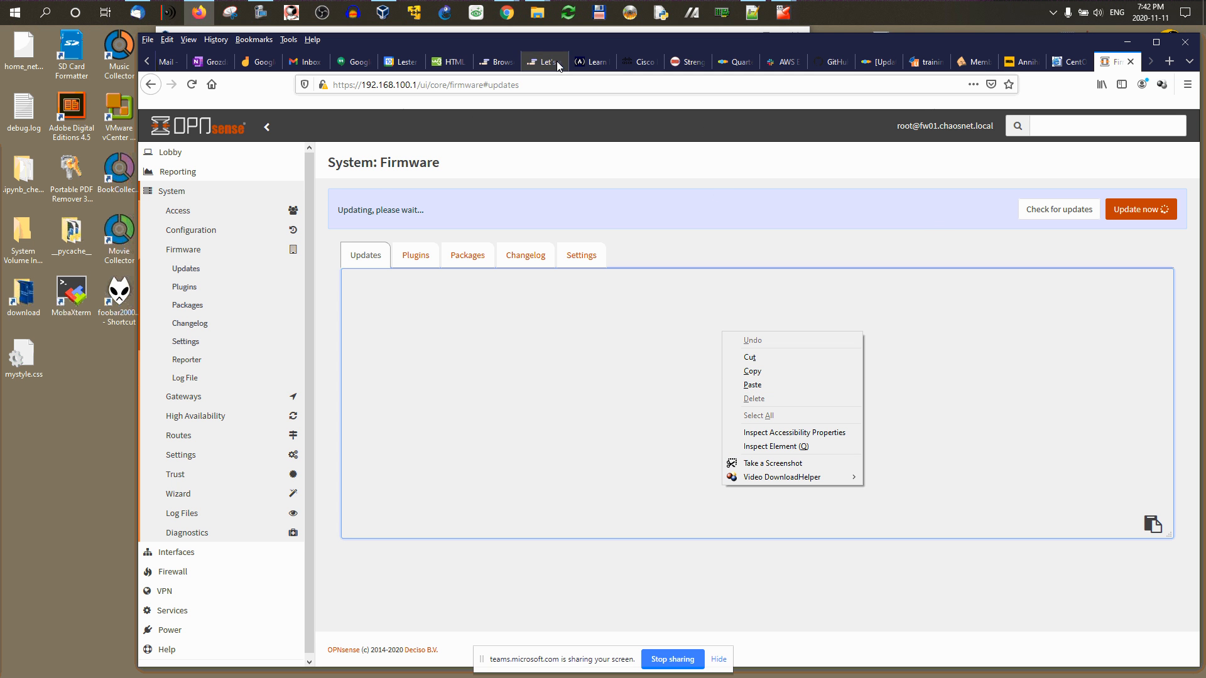
pyautogui.click(1127, 41)
pyautogui.click(1127, 41)
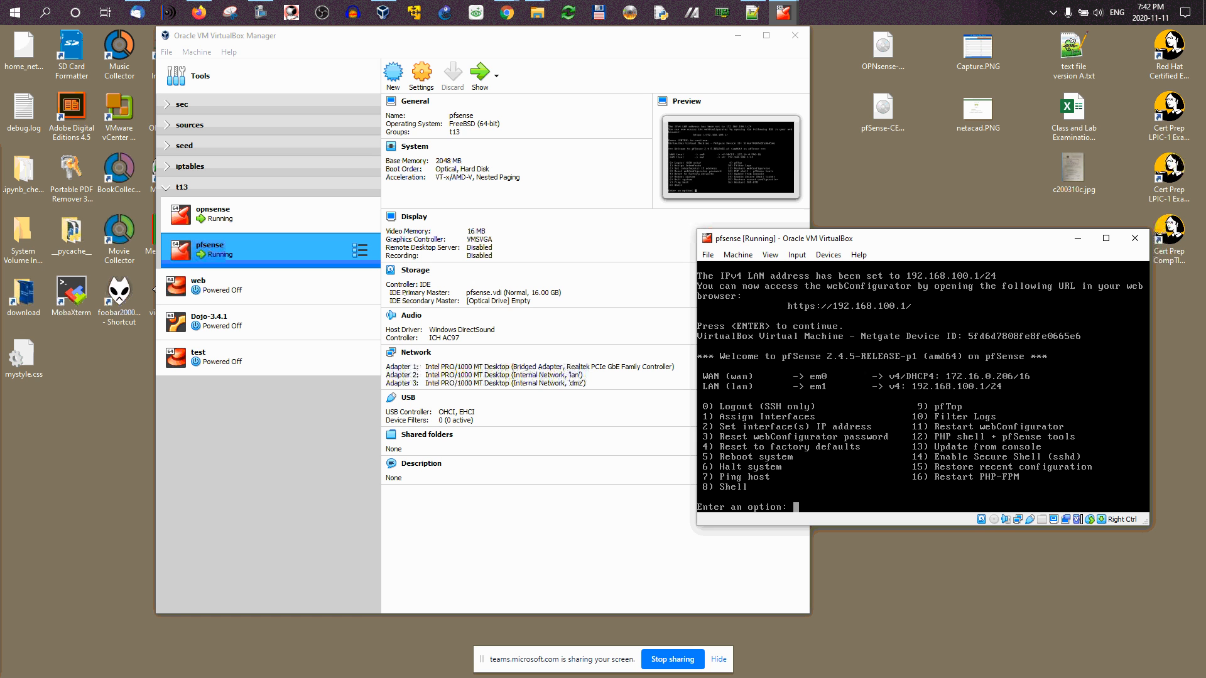
# Step: Check that the pfsense VM's Adapter 2 stays on Internal Network, closing settings unchanged
pyautogui.click(739, 258)
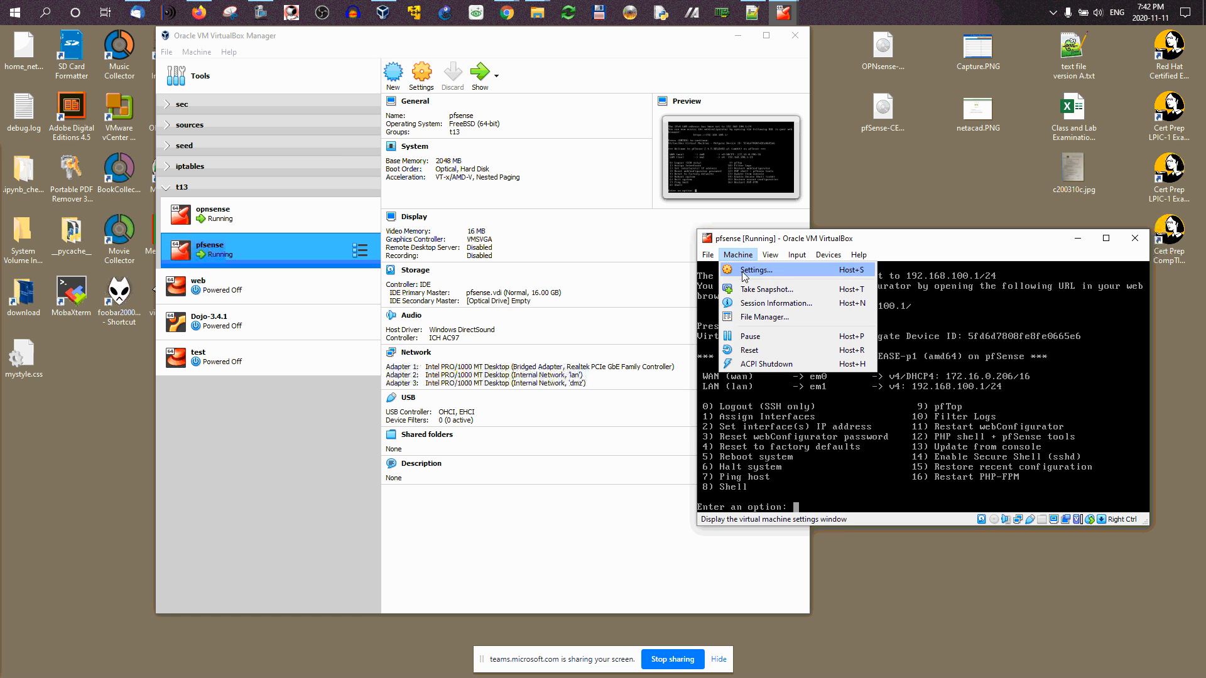
pyautogui.click(772, 290)
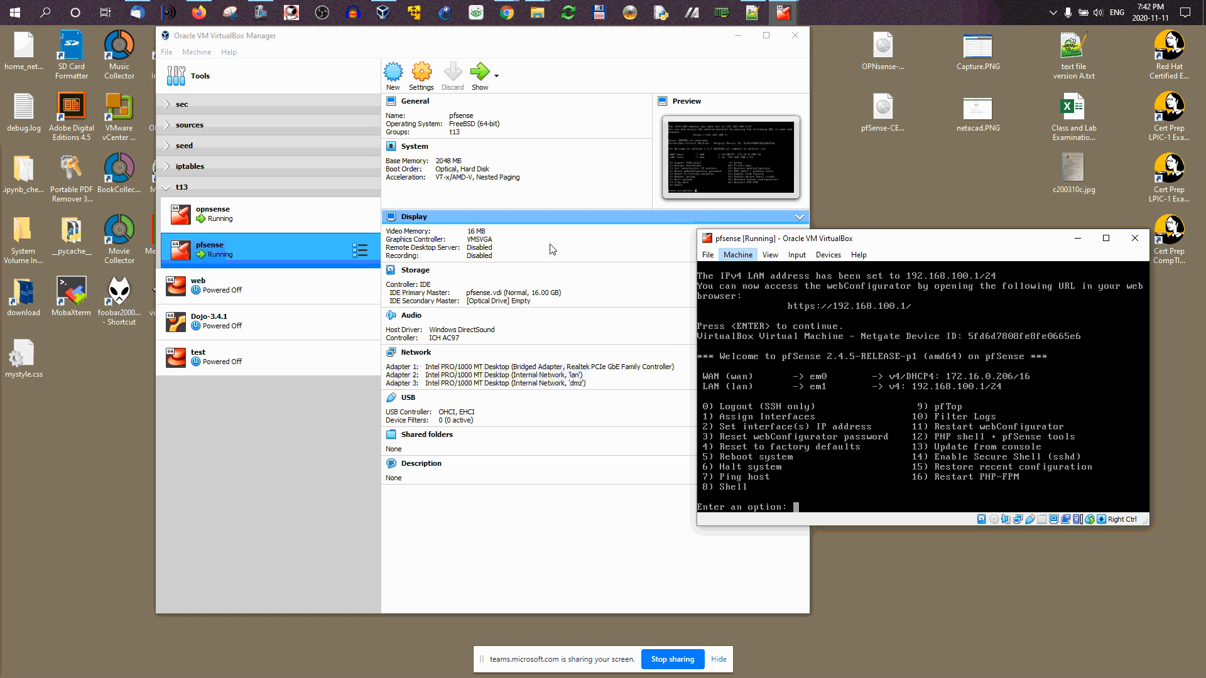
pyautogui.click(750, 352)
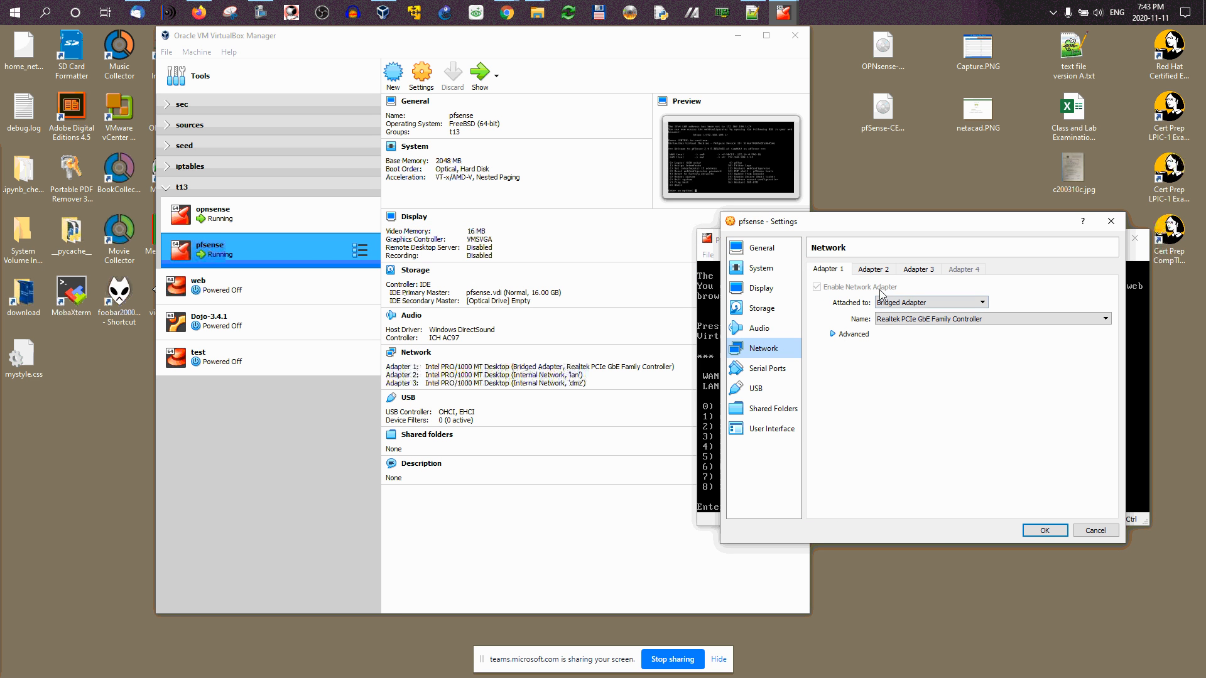
pyautogui.click(880, 270)
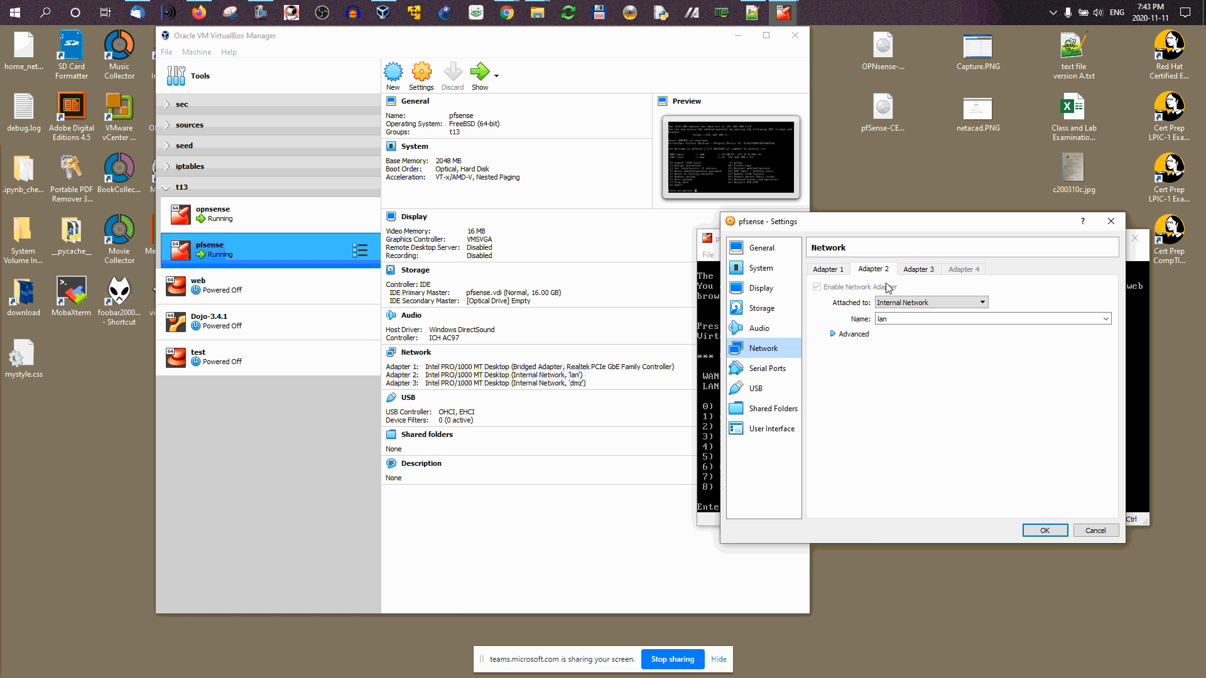
pyautogui.click(905, 304)
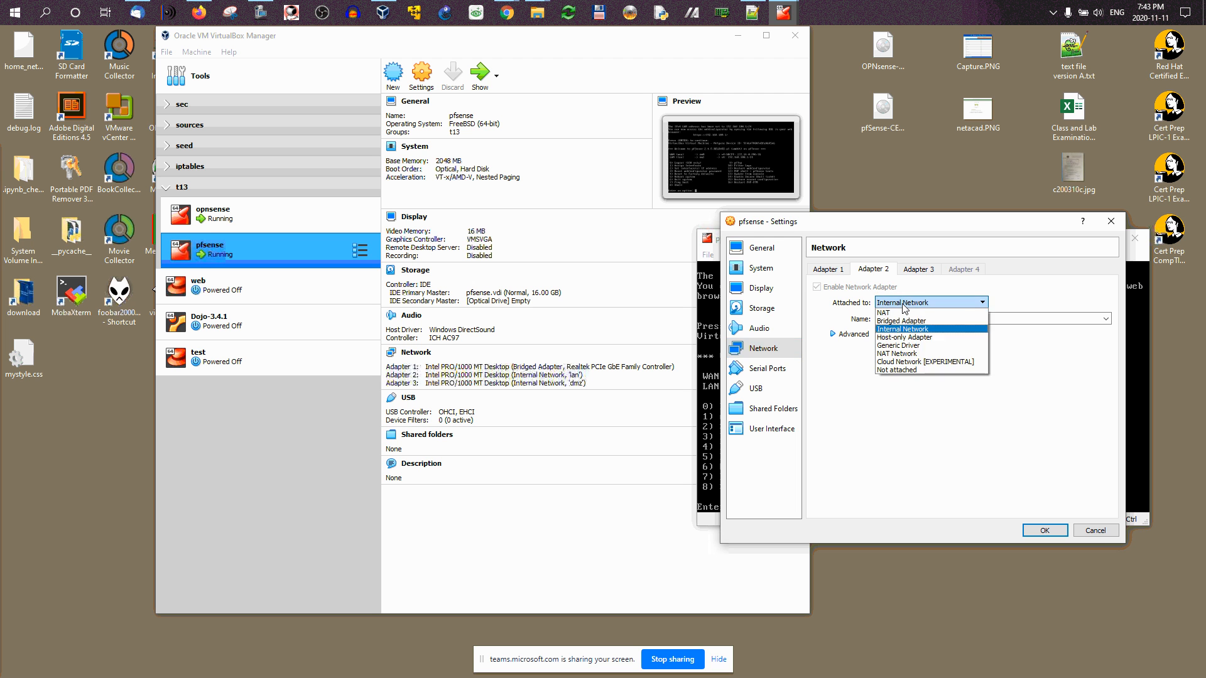
pyautogui.click(905, 307)
pyautogui.click(1111, 221)
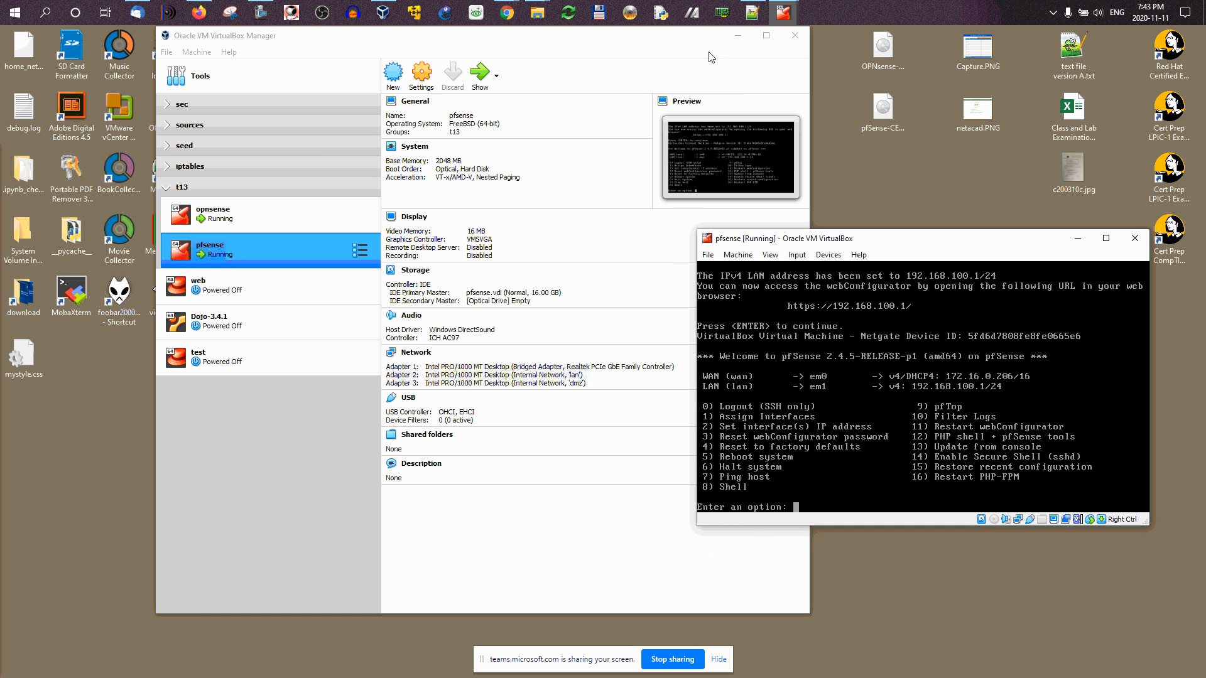
# Step: Switch to the opnsense VM window and open its Network settings page
pyautogui.moveTo(785, 14)
pyautogui.click(720, 64)
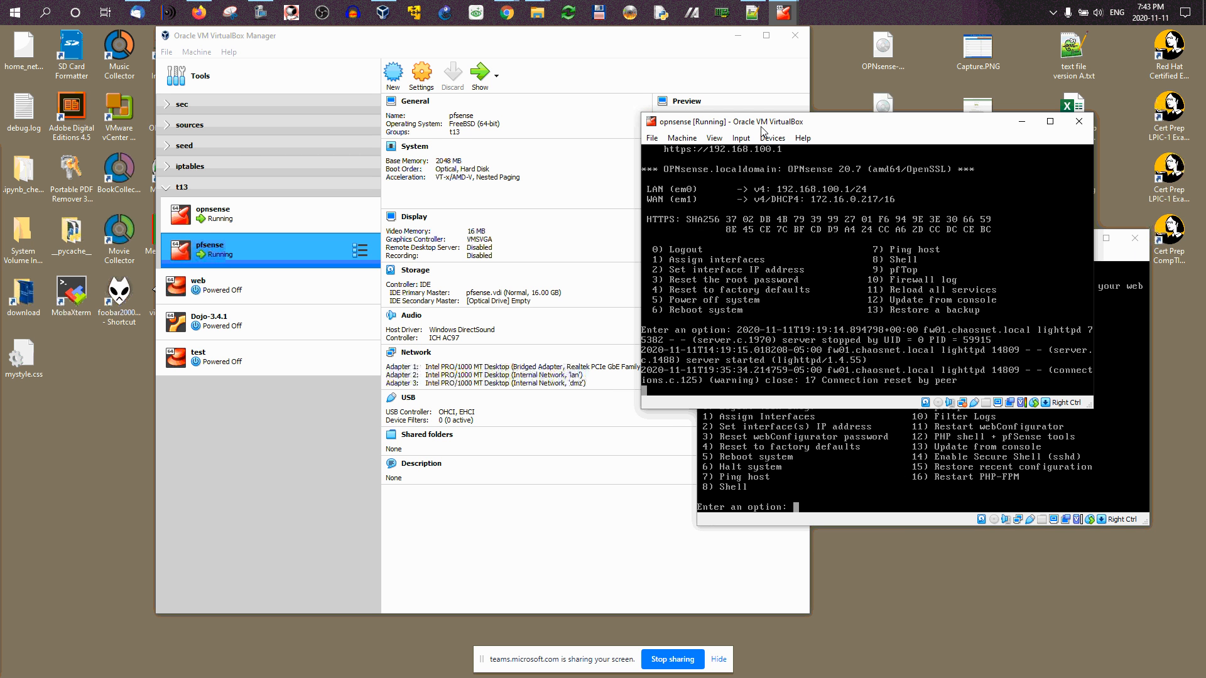
pyautogui.click(682, 138)
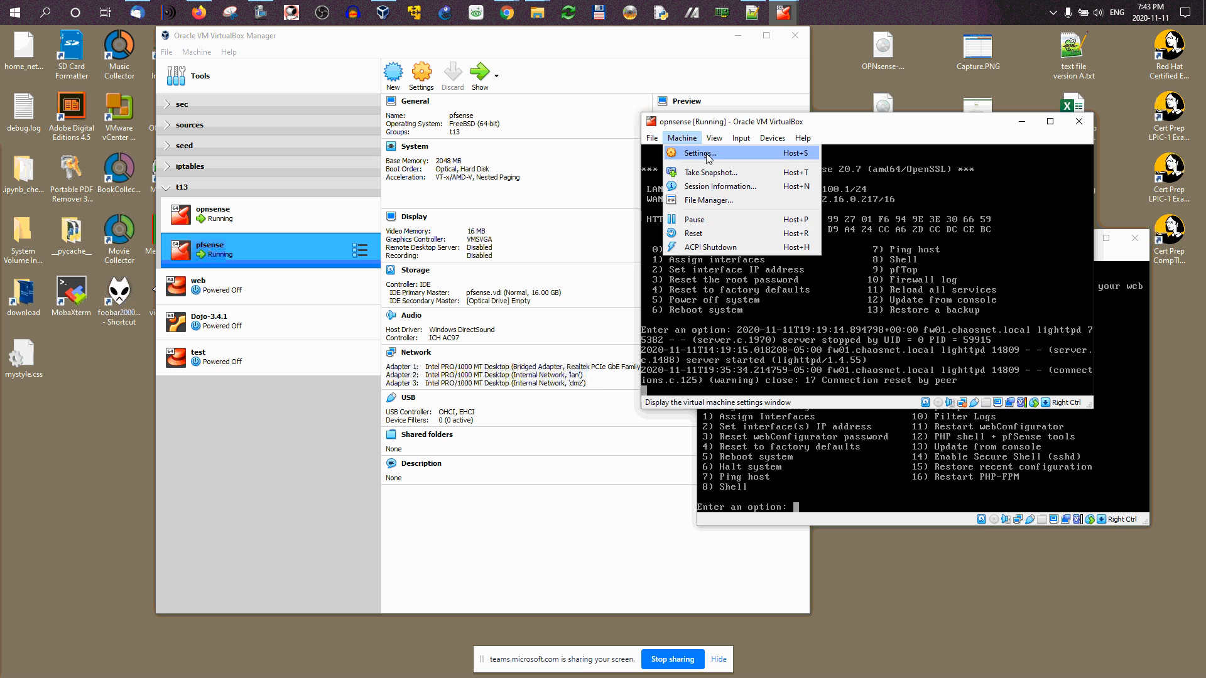
pyautogui.press('Escape')
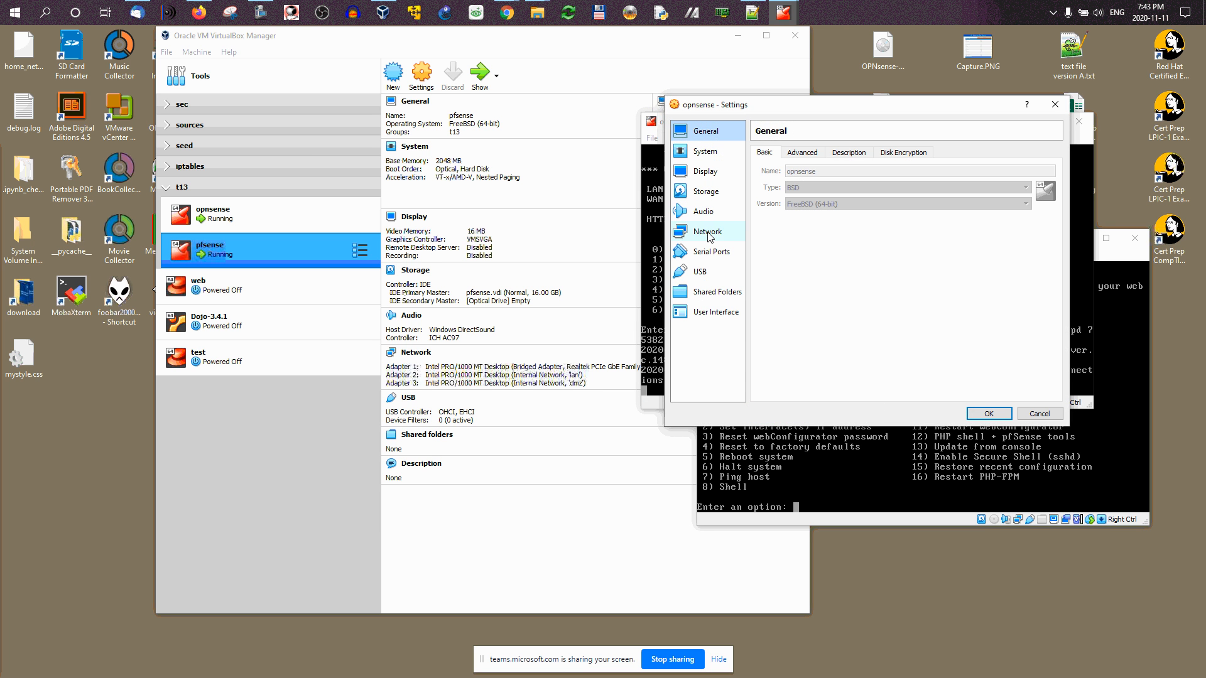
pyautogui.click(708, 234)
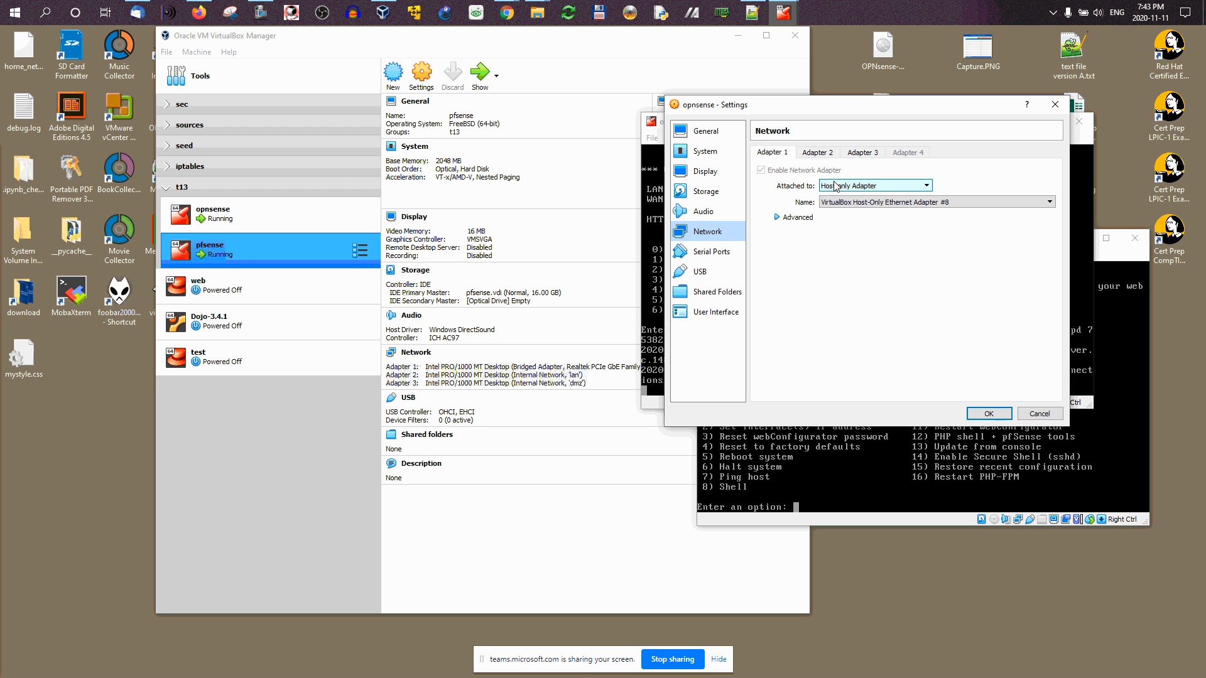